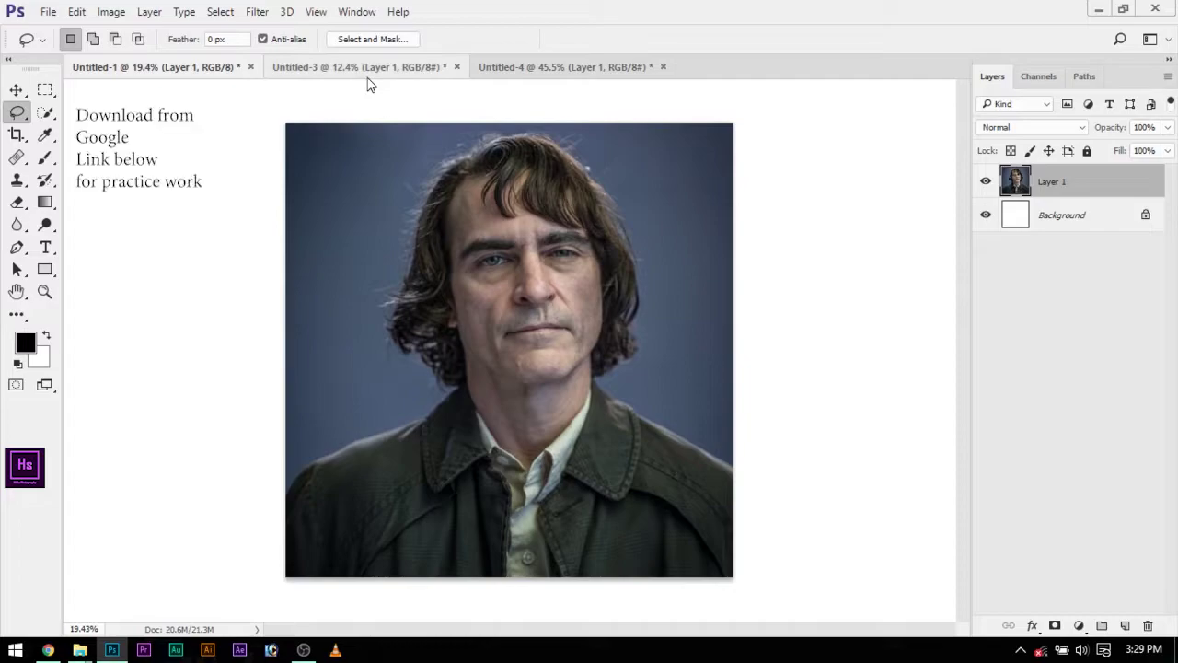
# - Browse the Untitled-3, Untitled-4 and Untitled-1 photos, ending on the close-up Joker Untitled-4
pyautogui.click(367, 74)
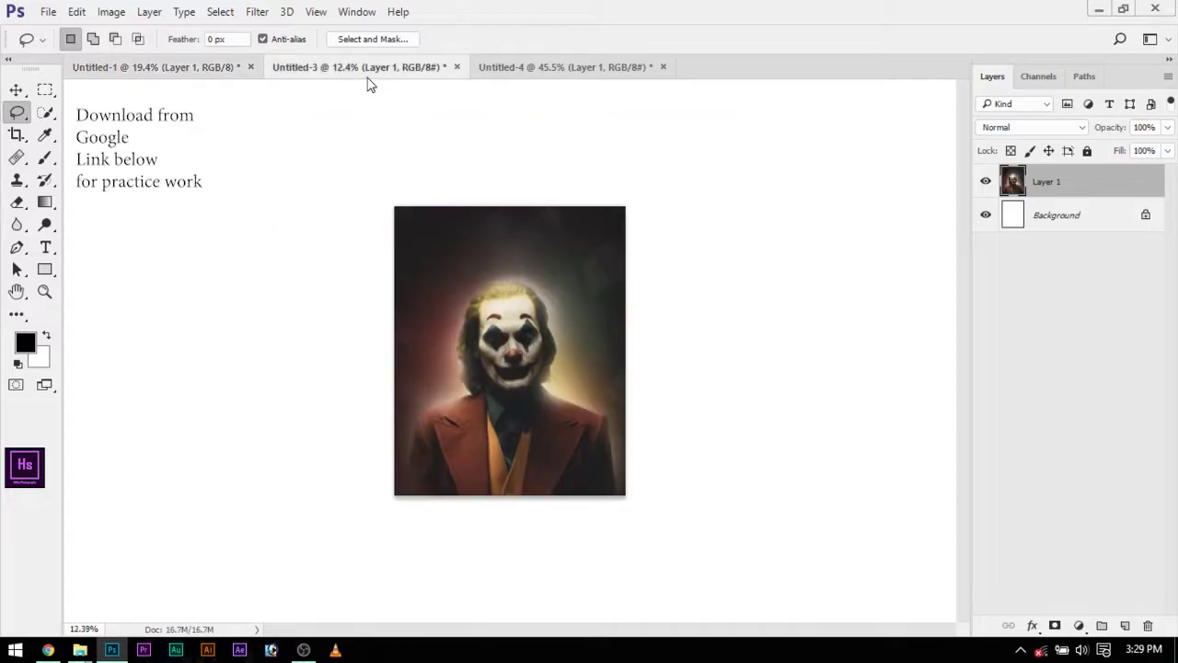
pyautogui.click(556, 69)
pyautogui.click(204, 70)
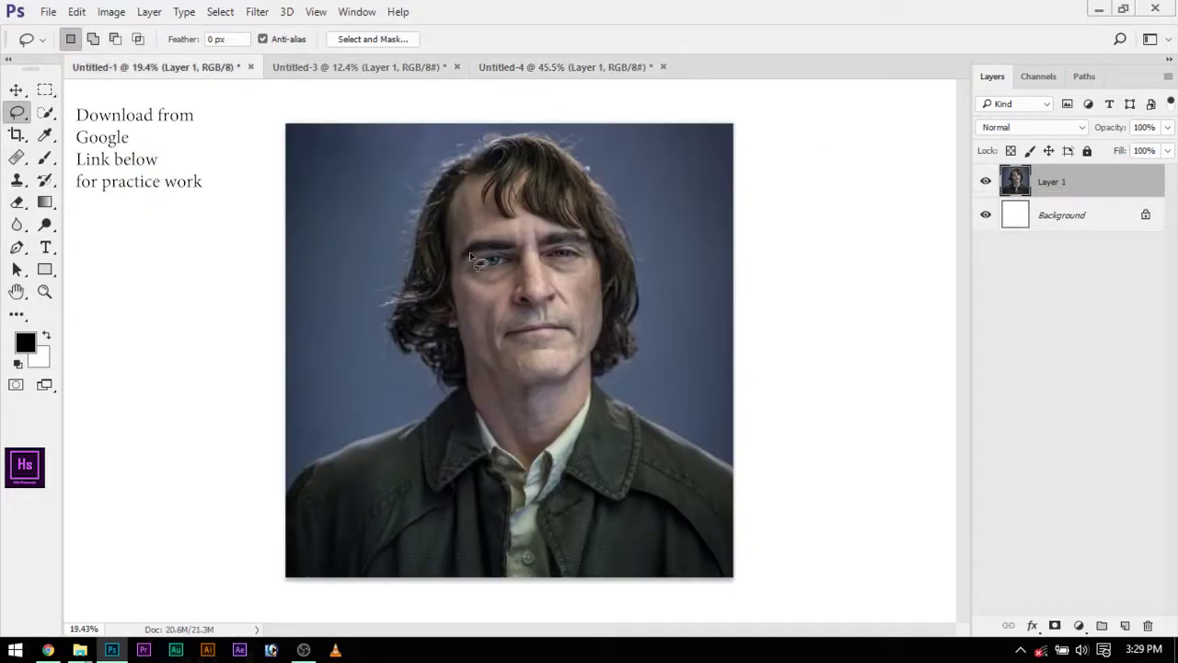
pyautogui.click(432, 67)
pyautogui.click(501, 67)
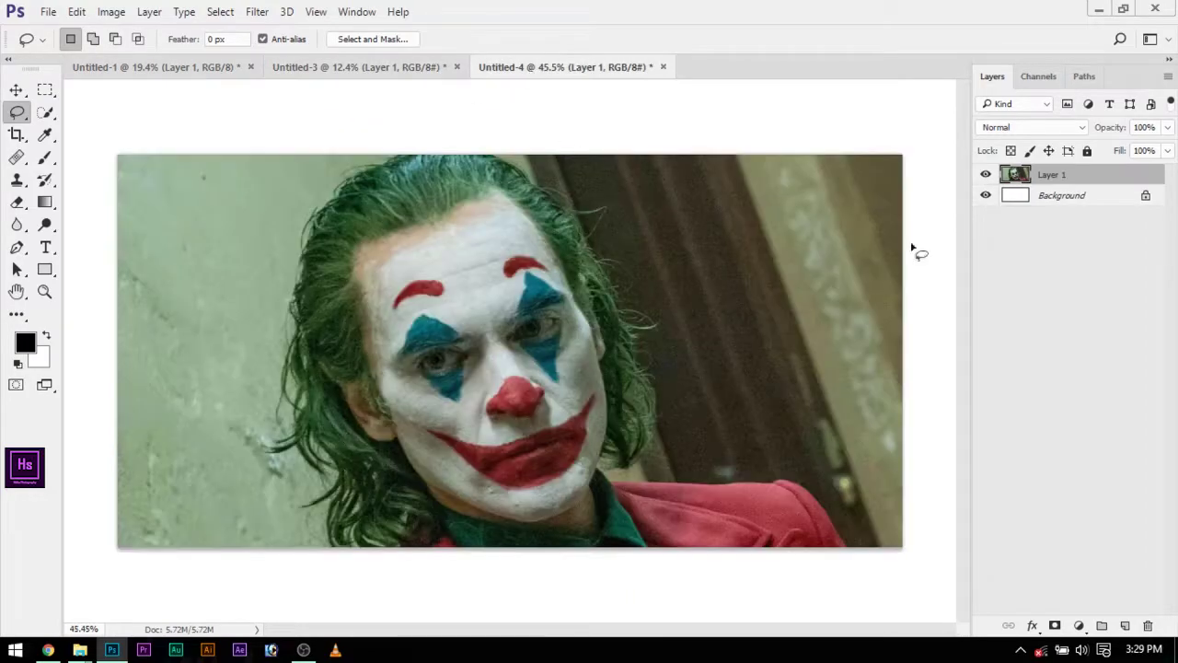
# - Bring the close-up Joker photo into Untitled-1 as Layer 2, over the face, semi-transparent
pyautogui.moveTo(1086, 187); pyautogui.dragTo(460, 349)
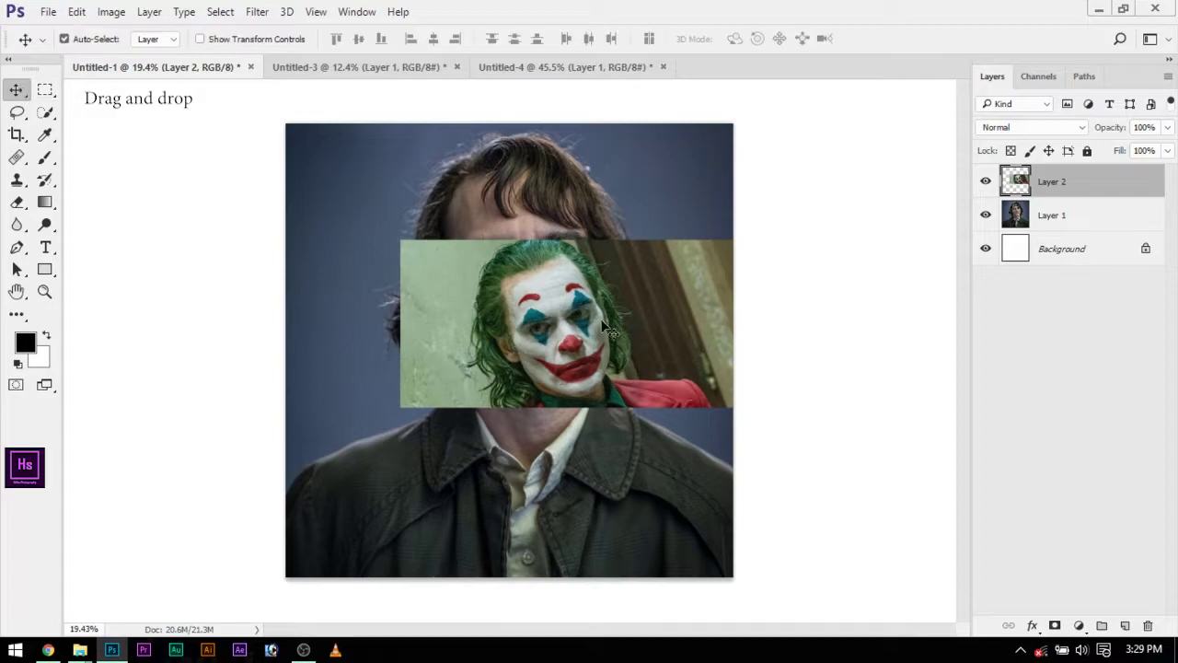
pyautogui.moveTo(601, 320)
pyautogui.mouseDown()
pyautogui.moveTo(575, 470)
pyautogui.moveTo(575, 293)
pyautogui.moveTo(550, 286)
pyautogui.mouseUp()
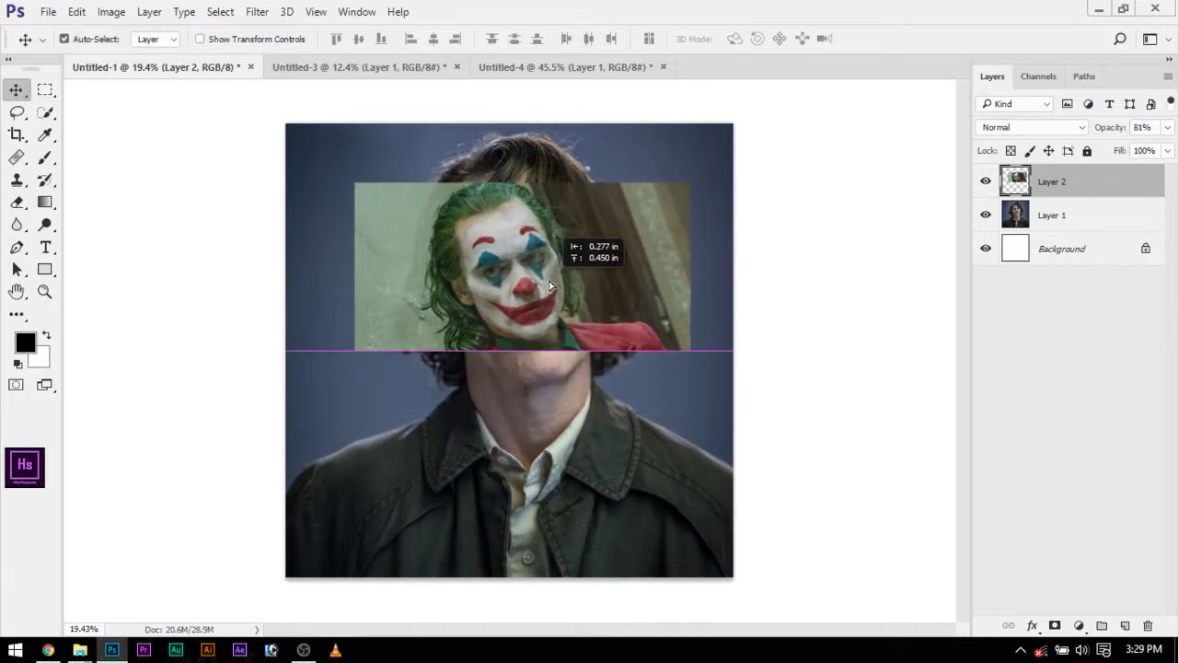
pyautogui.moveTo(570, 221); pyautogui.dragTo(586, 218)
# - Free-transform Layer 2, rotating it to about 11° and enlarging it over the natural face
pyautogui.hotkey('ctrl', 't')
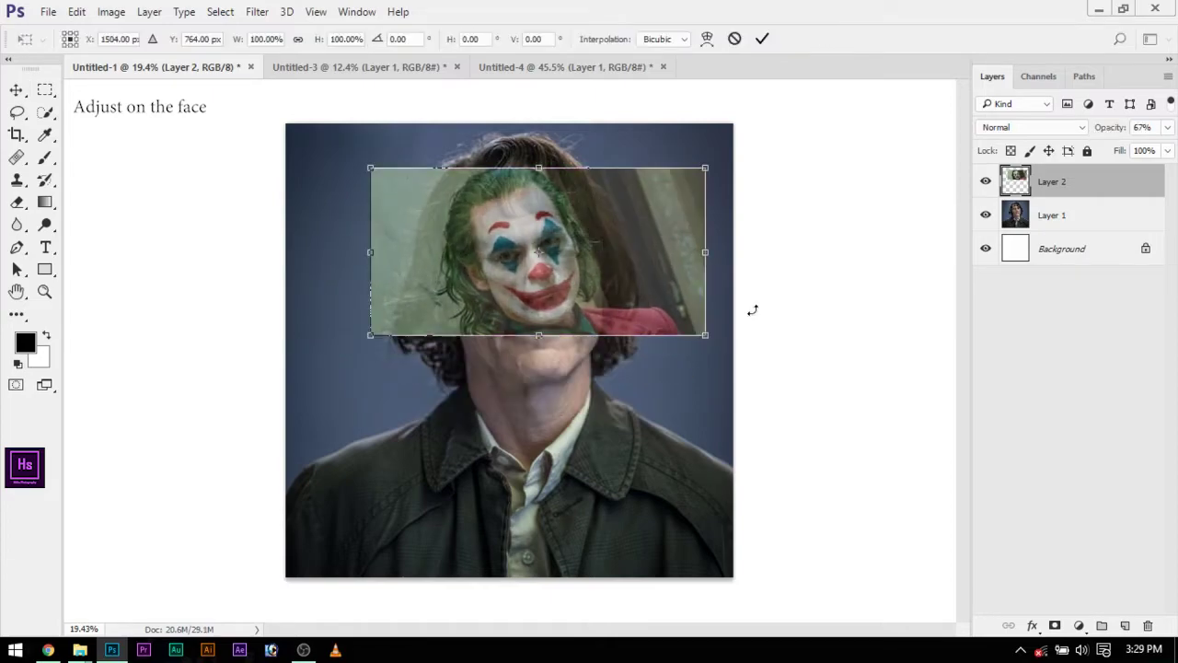
pyautogui.moveTo(749, 307)
pyautogui.mouseDown()
pyautogui.moveTo(584, 280)
pyautogui.moveTo(550, 290)
pyautogui.mouseUp()
pyautogui.scroll(3, 550, 290)
pyautogui.moveTo(689, 400); pyautogui.dragTo(709, 394)
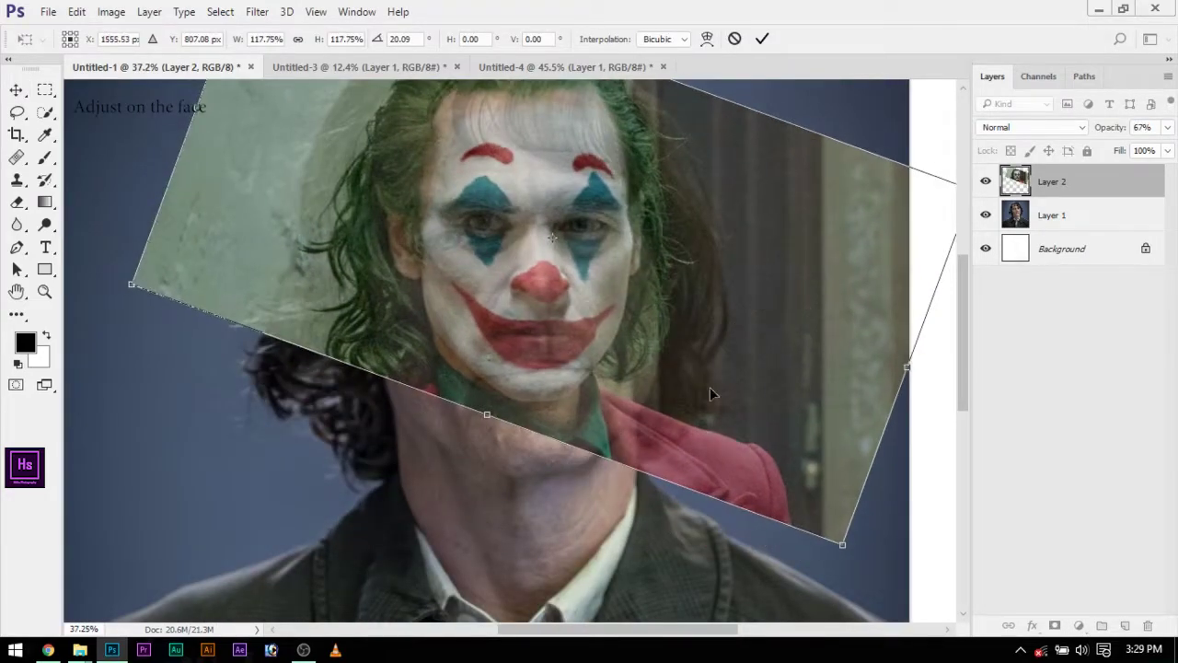
pyautogui.scroll(-2, 709, 393)
pyautogui.moveTo(801, 498); pyautogui.dragTo(868, 574)
pyautogui.moveTo(700, 386); pyautogui.dragTo(719, 333)
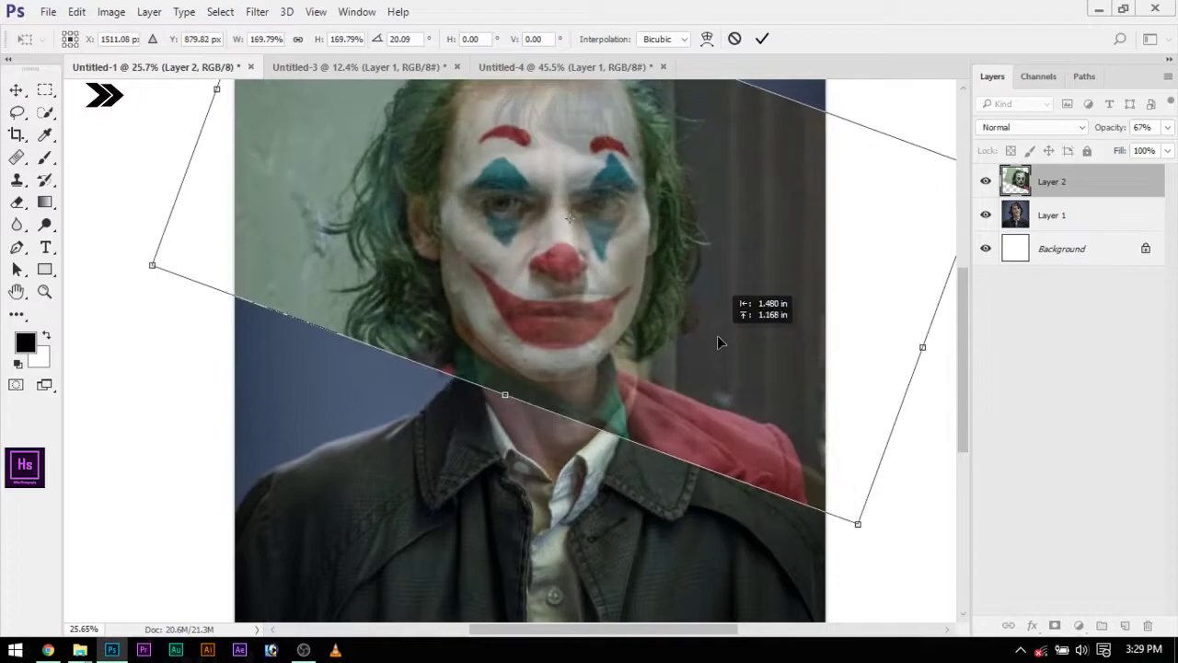
pyautogui.moveTo(925, 403); pyautogui.dragTo(946, 350)
pyautogui.moveTo(718, 258); pyautogui.dragTo(678, 322)
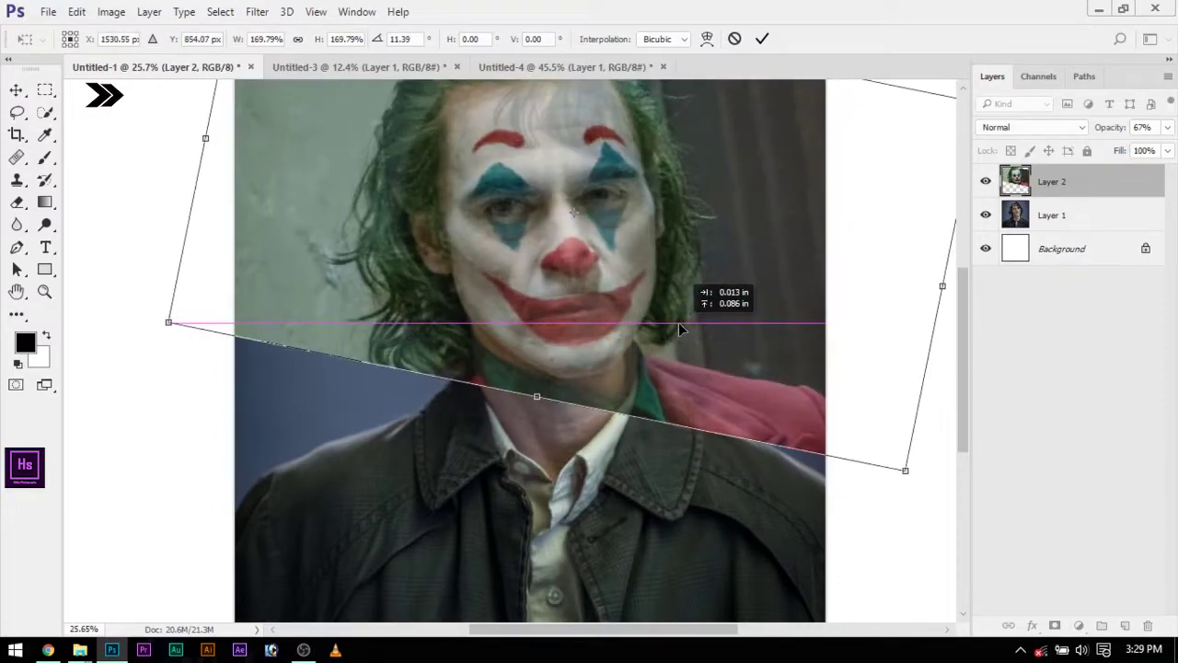
pyautogui.scroll(-2, 678, 322)
pyautogui.moveTo(594, 354); pyautogui.dragTo(598, 357)
pyautogui.scroll(2, 598, 357)
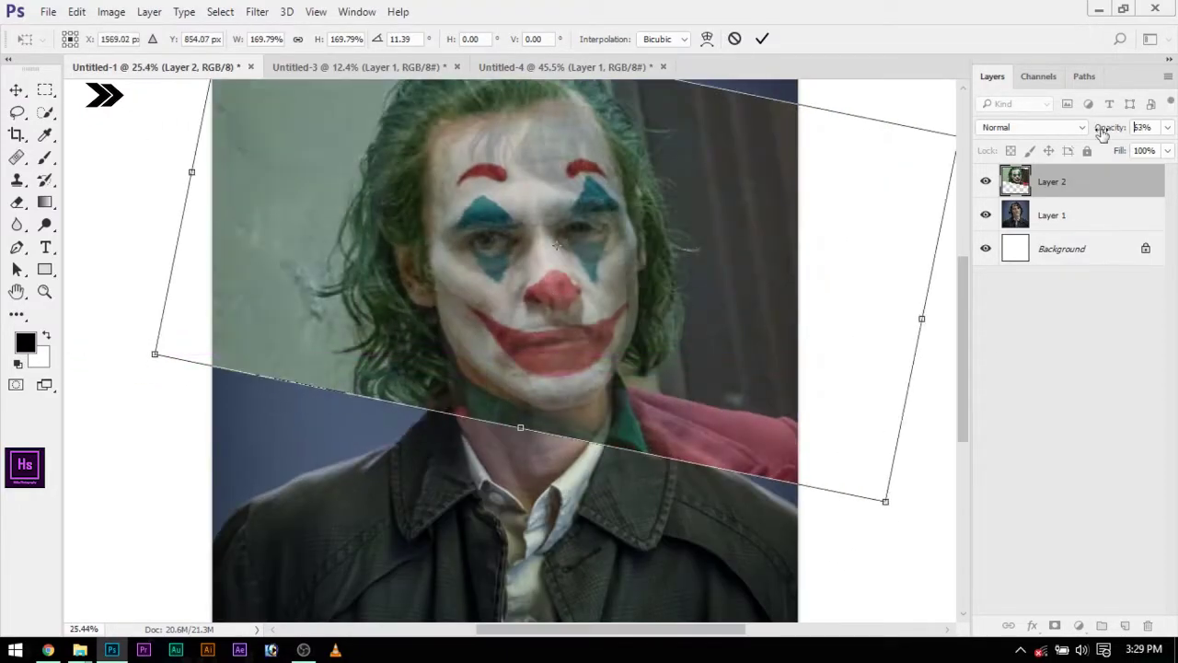
# - Fine-tune Layer 2's position, shrink it to about 152%, then restore full opacity
pyautogui.press('4')
pyautogui.press('1')
pyautogui.moveTo(781, 276)
pyautogui.mouseDown()
pyautogui.moveTo(628, 235)
pyautogui.moveTo(631, 263)
pyautogui.mouseUp()
pyautogui.scroll(3, 631, 264)
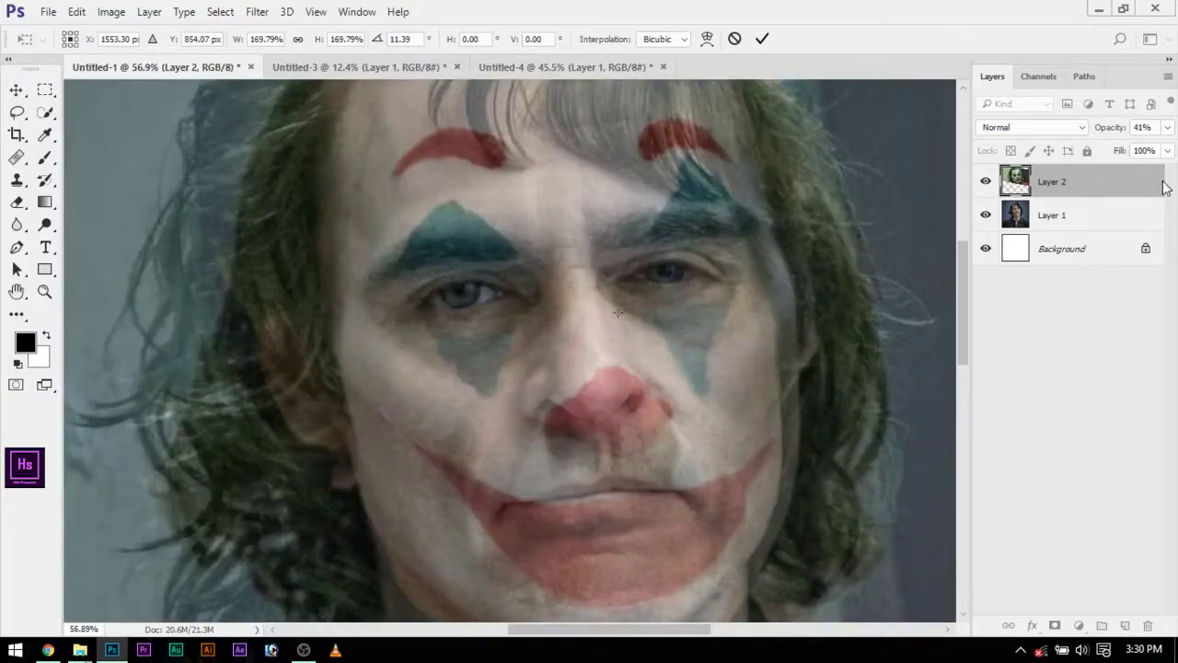
pyautogui.moveTo(1111, 127); pyautogui.dragTo(1144, 133)
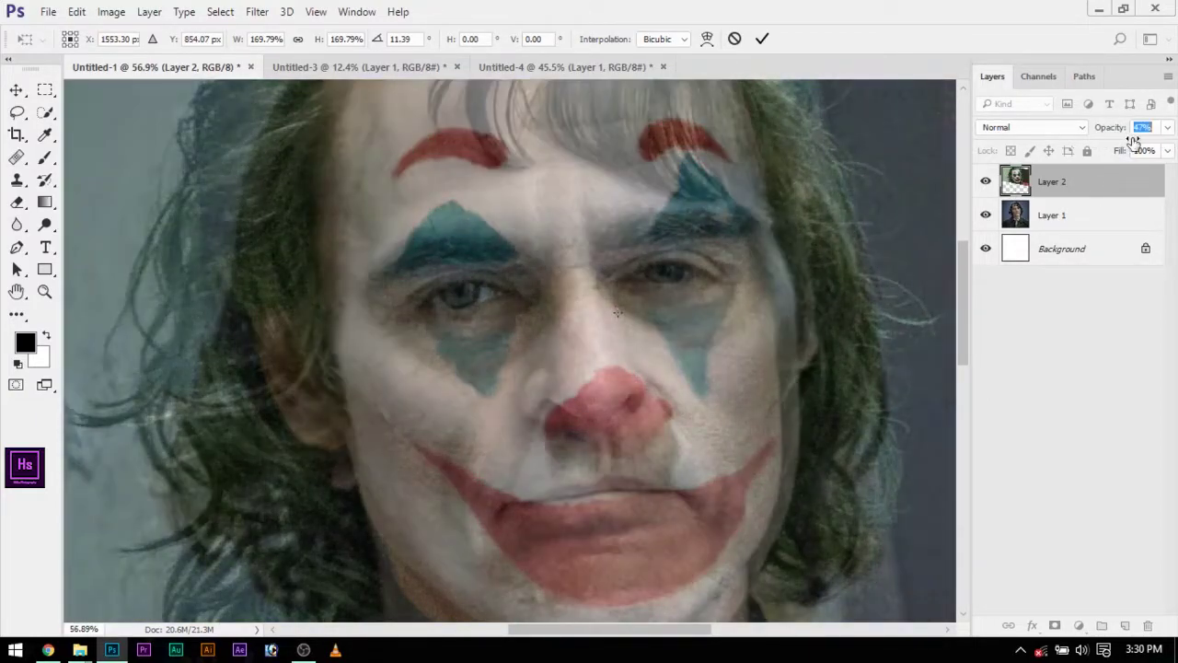
pyautogui.moveTo(691, 473); pyautogui.dragTo(691, 439)
pyautogui.scroll(-3, 691, 439)
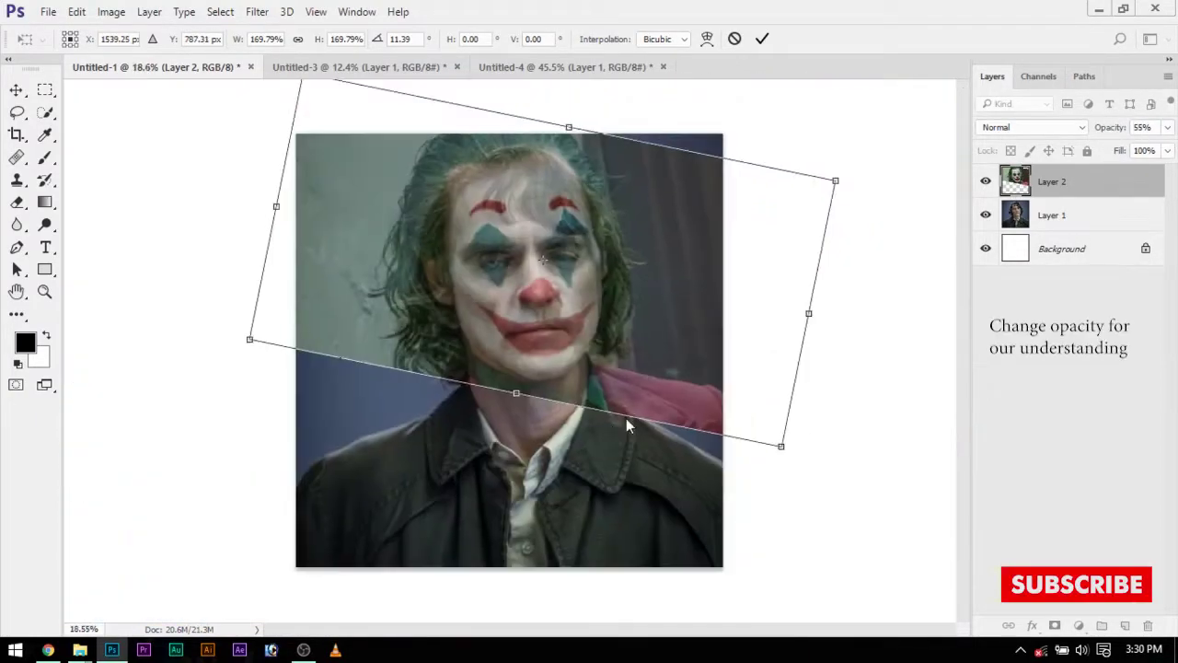
pyautogui.moveTo(626, 418)
pyautogui.mouseDown()
pyautogui.moveTo(482, 339)
pyautogui.moveTo(559, 332)
pyautogui.mouseUp()
pyautogui.scroll(2, 482, 339)
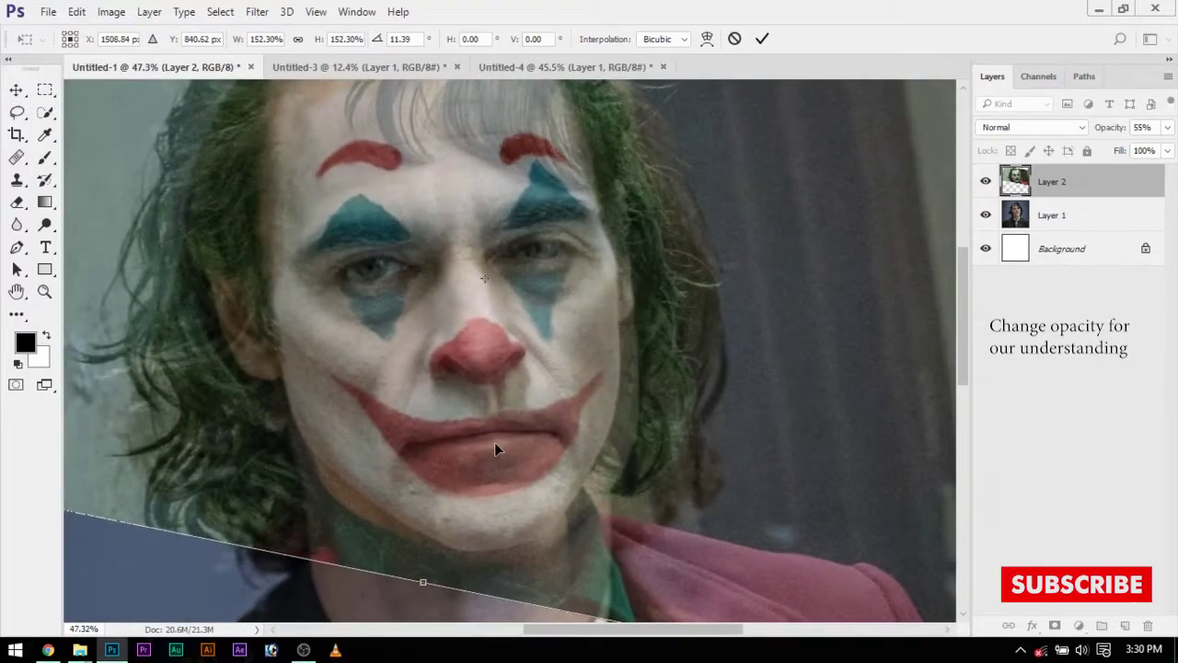
pyautogui.moveTo(494, 443); pyautogui.dragTo(503, 451)
pyautogui.moveTo(1109, 127); pyautogui.dragTo(1162, 138)
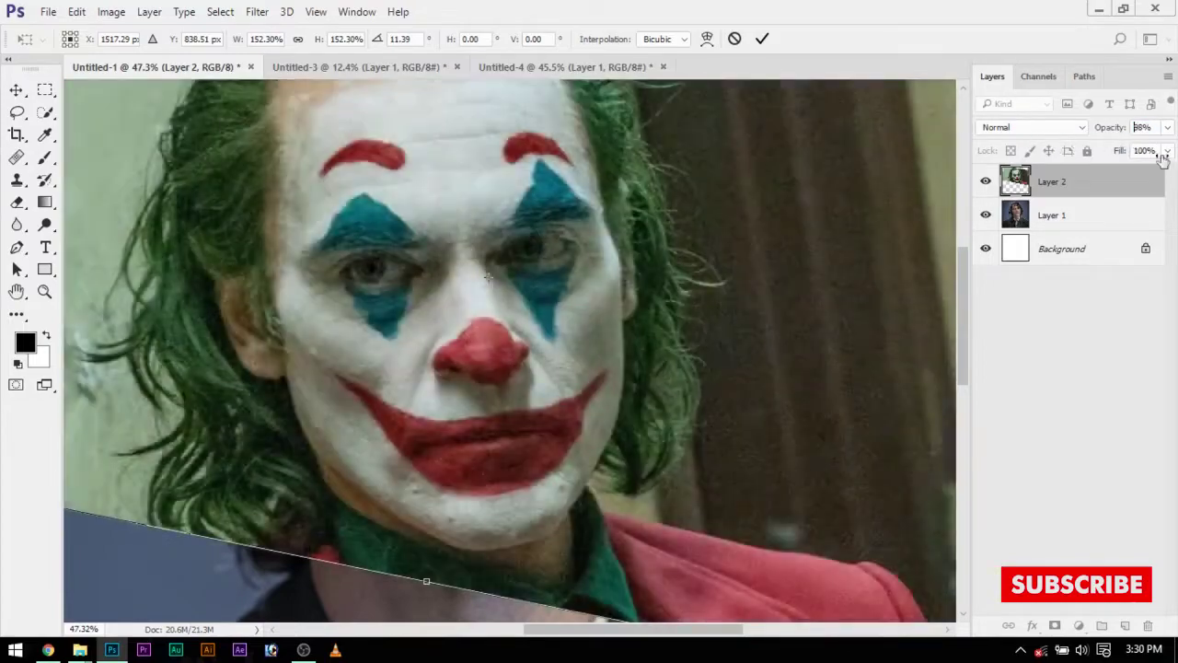
pyautogui.hotkey('ctrl', '0')
# - Commit the Joker transform and duplicate the masked Layer 2
pyautogui.press('Return')
pyautogui.scroll(2, 492, 233)
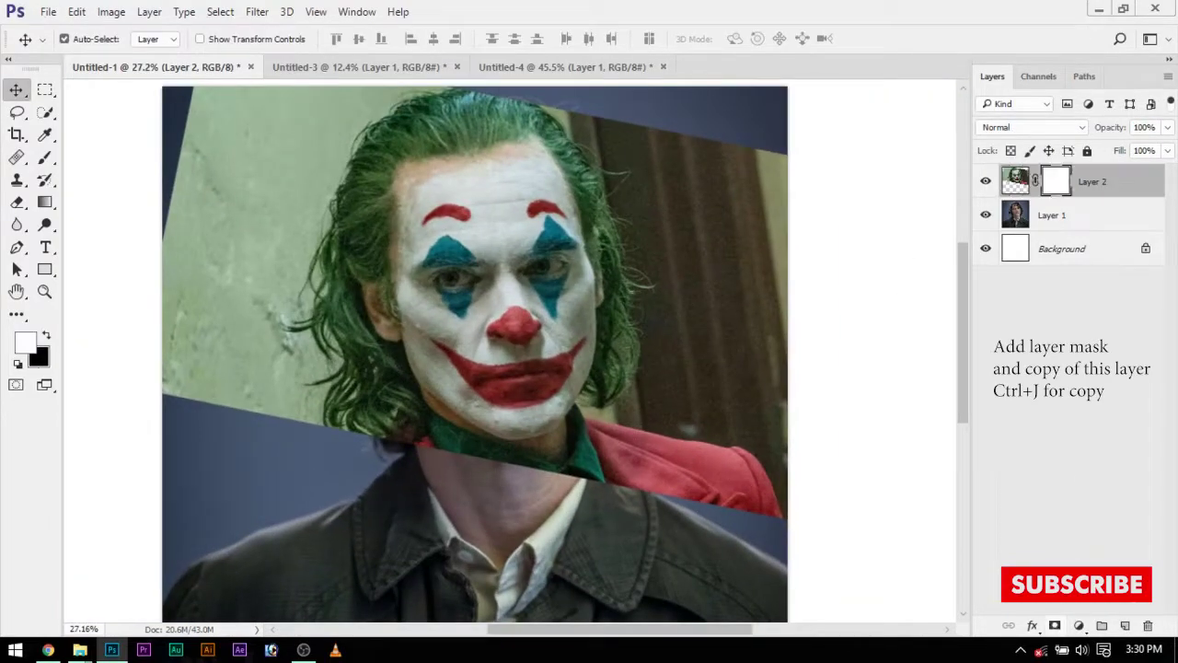
pyautogui.scroll(1, 742, 295)
pyautogui.scroll(2, 660, 313)
pyautogui.scroll(1, 660, 313)
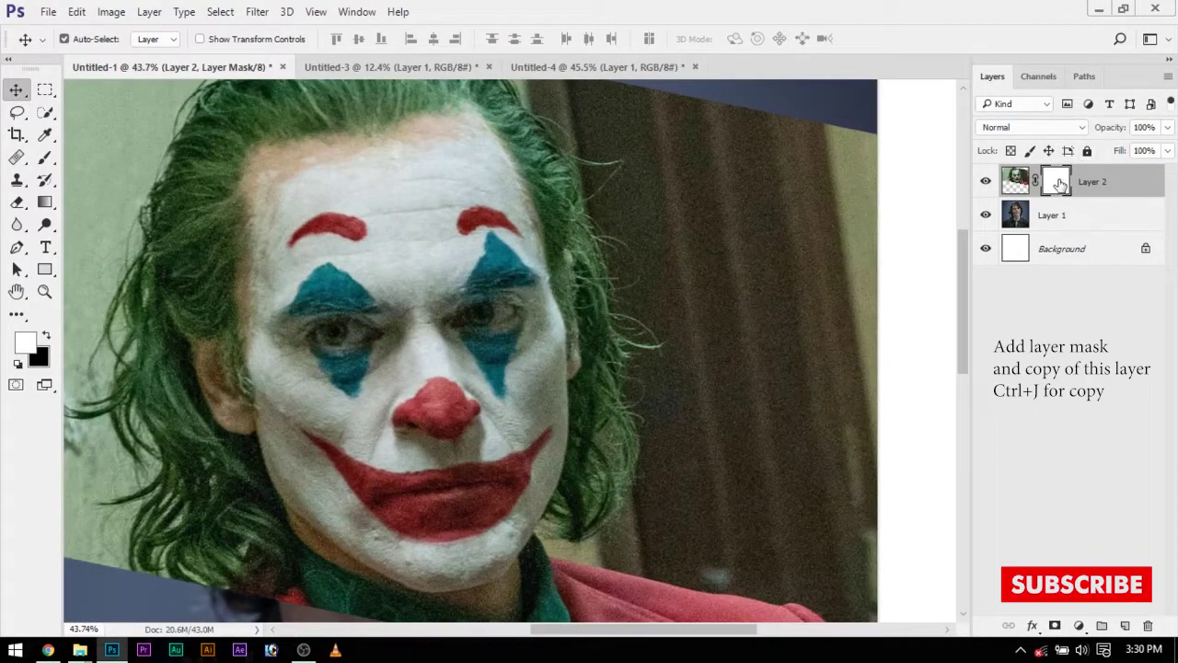
pyautogui.hotkey('ctrl', 'j')
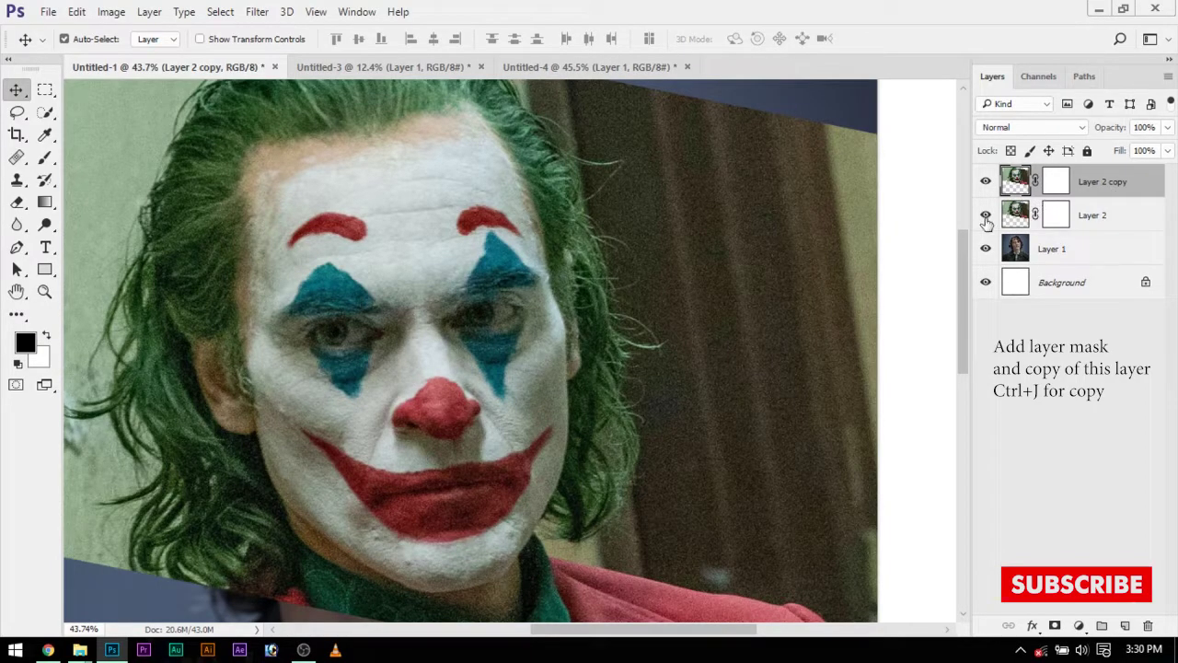
# - Duplicate Layer 1, then ready a brush with swapped colours on Layer 2 copy's mask
pyautogui.click(1049, 251)
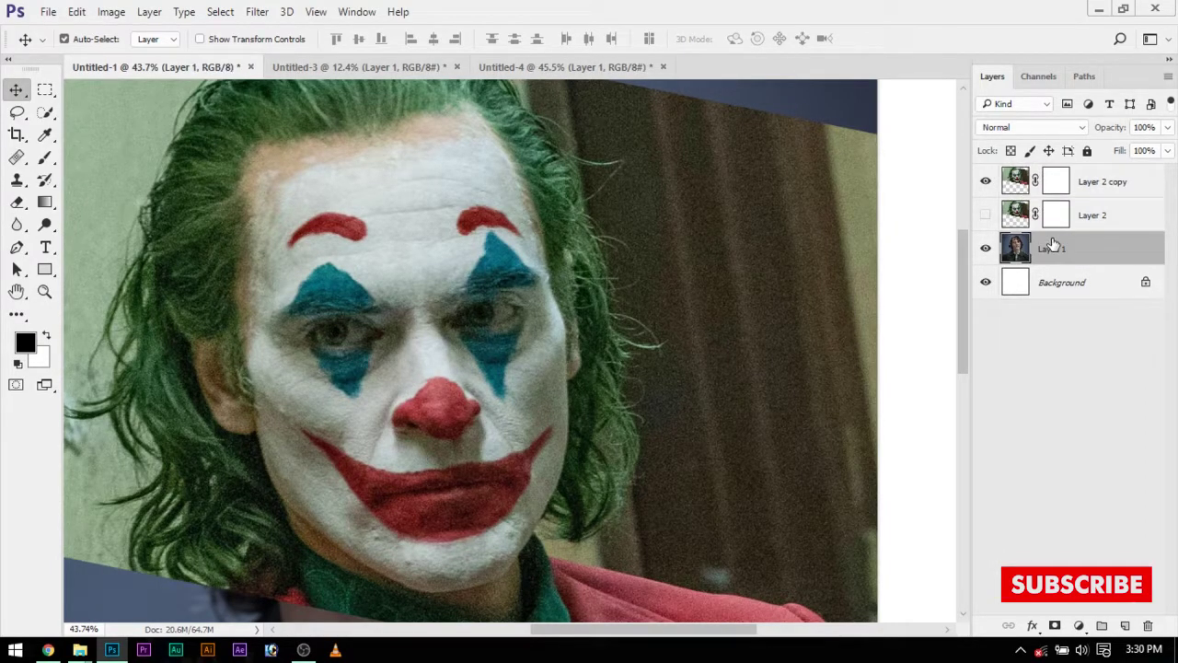
pyautogui.hotkey('ctrl', 'j')
pyautogui.click(1055, 181)
pyautogui.press('b')
pyautogui.scroll(-3, 319, 180)
pyautogui.press('x')
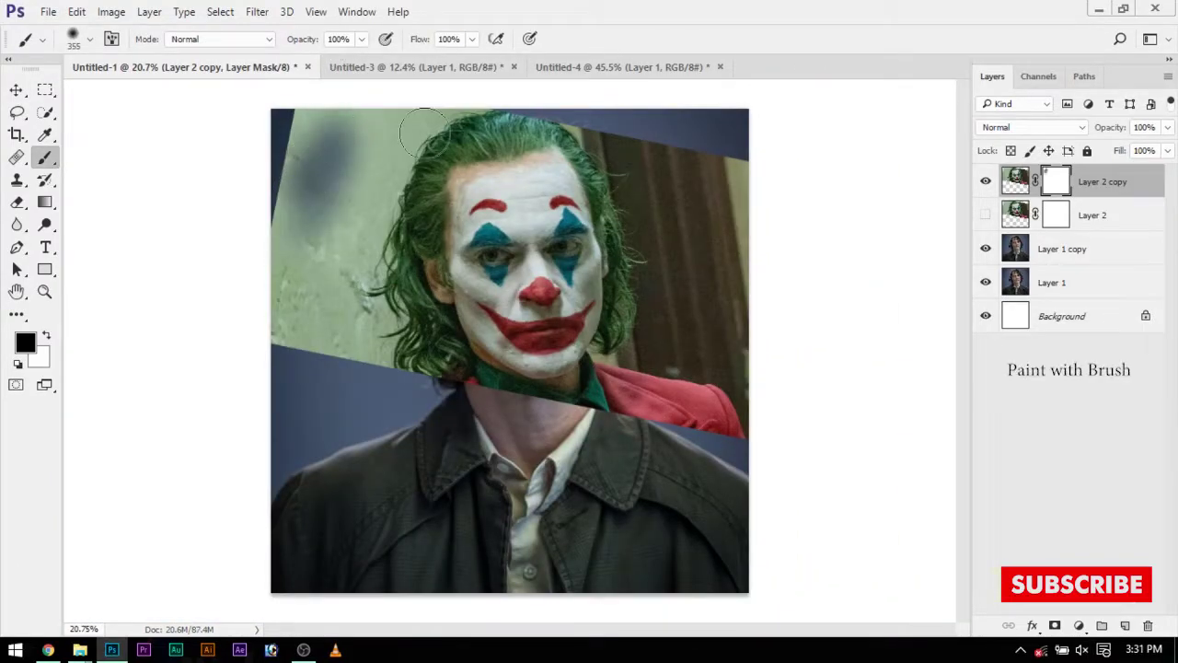
# - Paint black on the mask over the upper-left, left and right wall areas
pyautogui.moveTo(319, 115); pyautogui.dragTo(313, 237)
pyautogui.moveTo(263, 373); pyautogui.dragTo(413, 248)
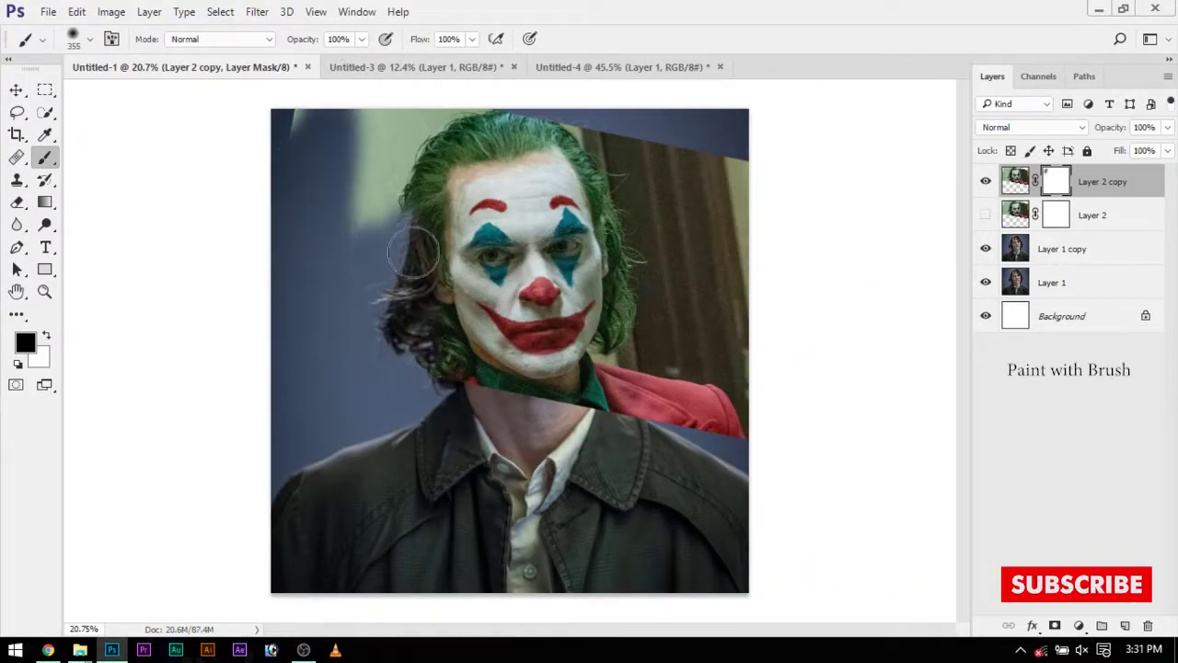
pyautogui.moveTo(672, 396); pyautogui.dragTo(726, 137)
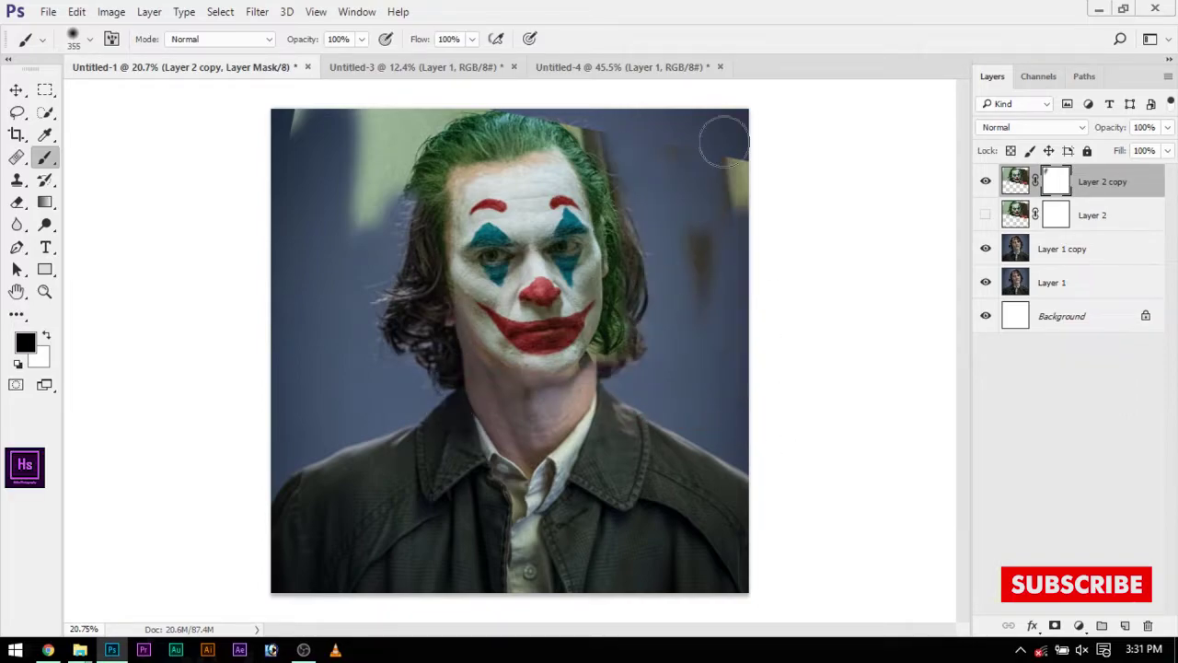
pyautogui.scroll(1, 668, 334)
pyautogui.scroll(1, 669, 333)
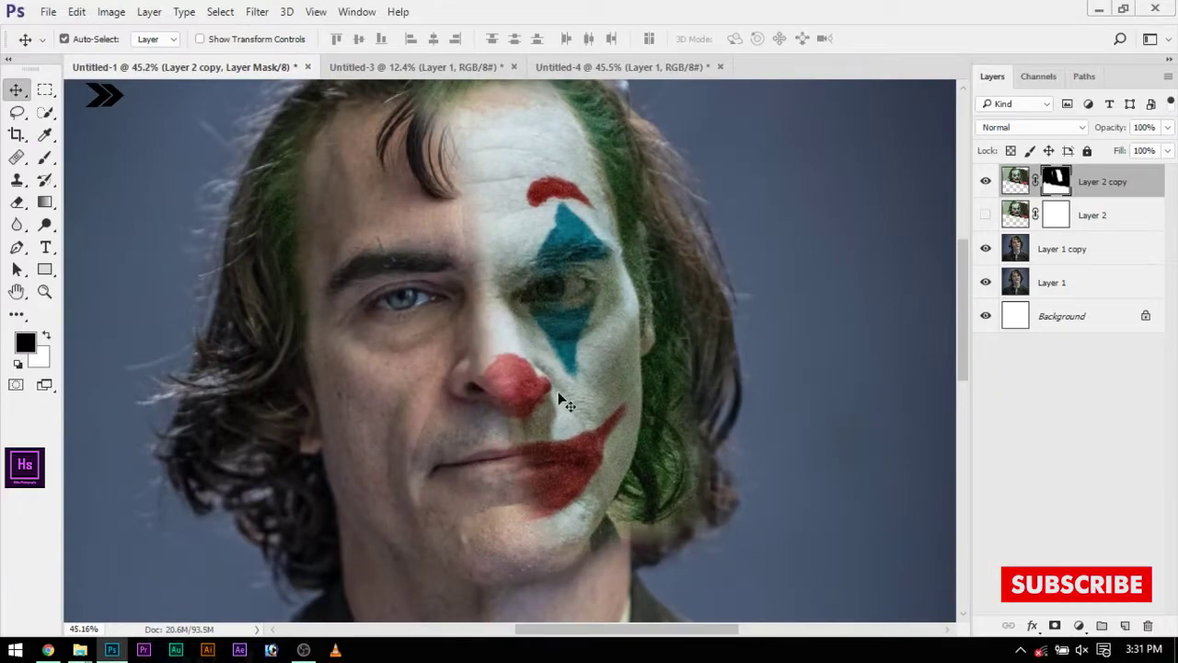
# - Paint white to restore the Joker's chin and neck, then check the blend
pyautogui.press('b')
pyautogui.press('x')
pyautogui.moveTo(501, 479); pyautogui.dragTo(458, 564)
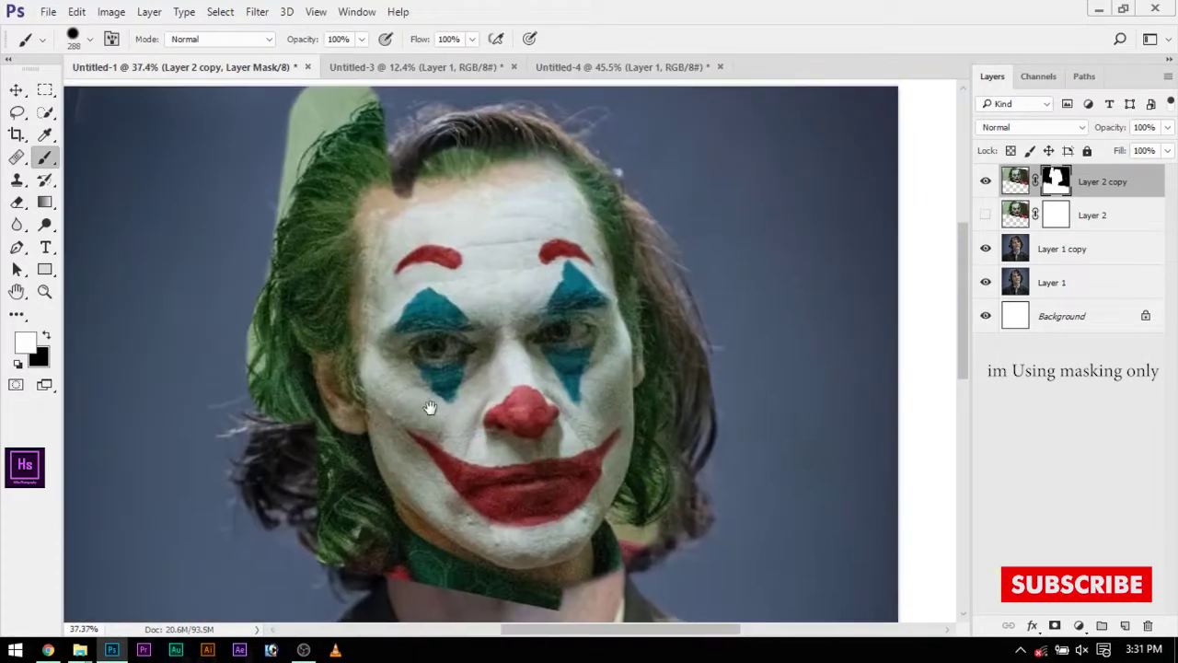
pyautogui.moveTo(1102, 129); pyautogui.dragTo(1097, 129)
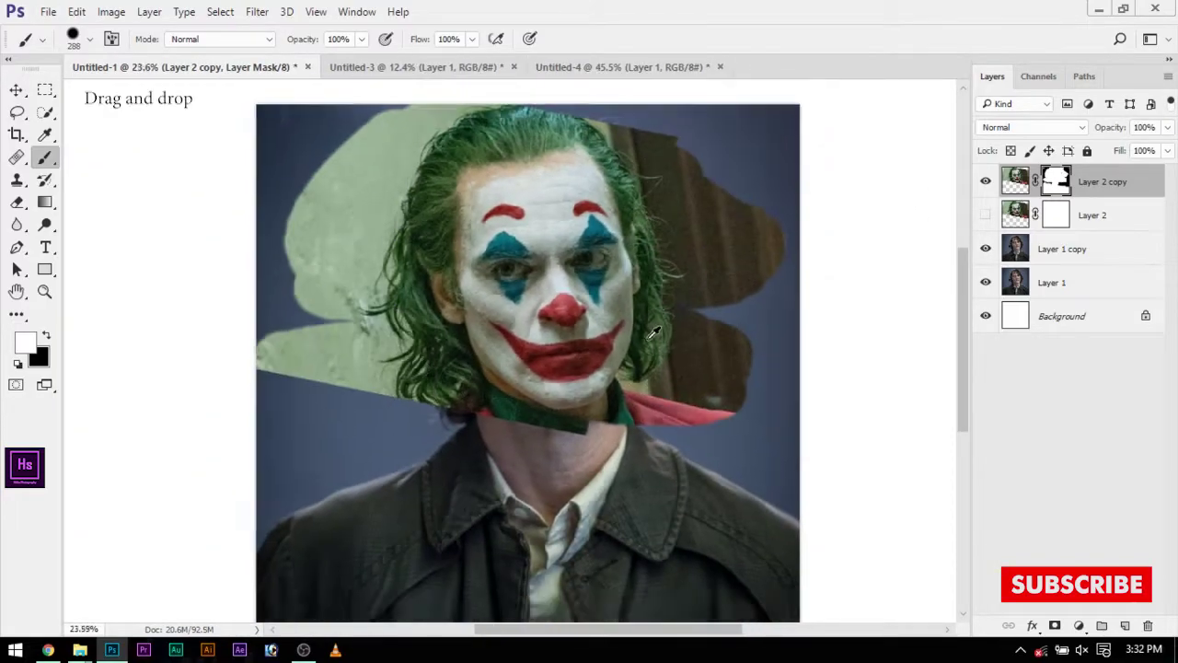
pyautogui.click(602, 67)
# - Bring the dark Joker portrait in as Layer 3, duplicate it and enlarge the copy
pyautogui.click(416, 67)
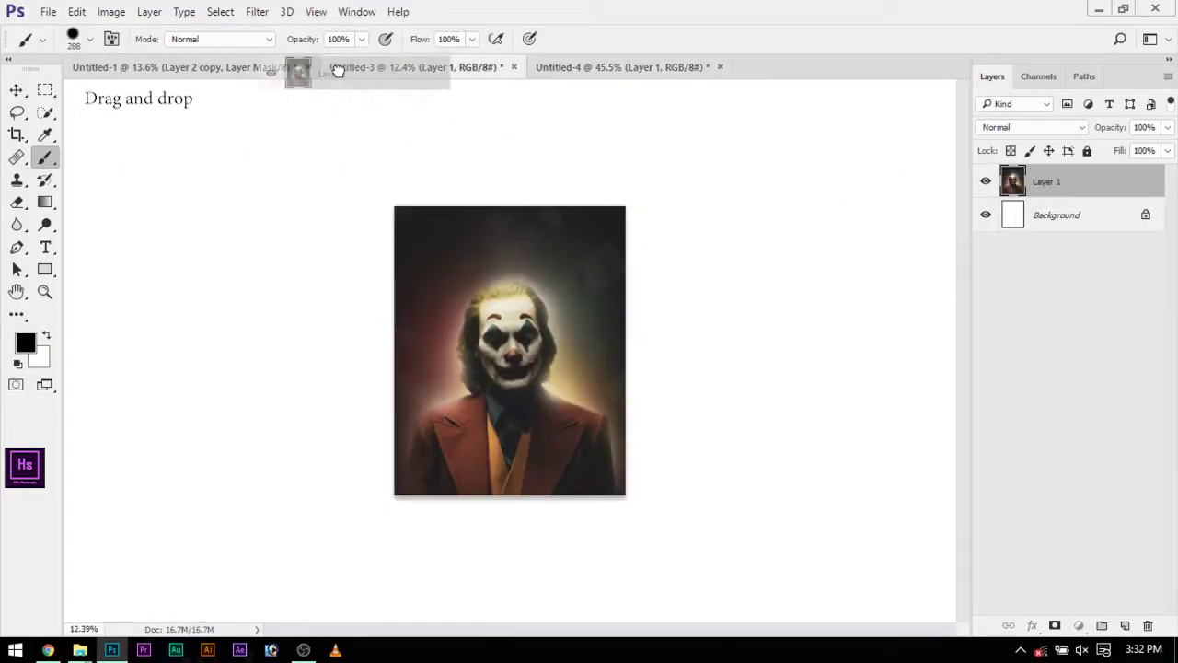
pyautogui.moveTo(337, 70); pyautogui.dragTo(507, 267)
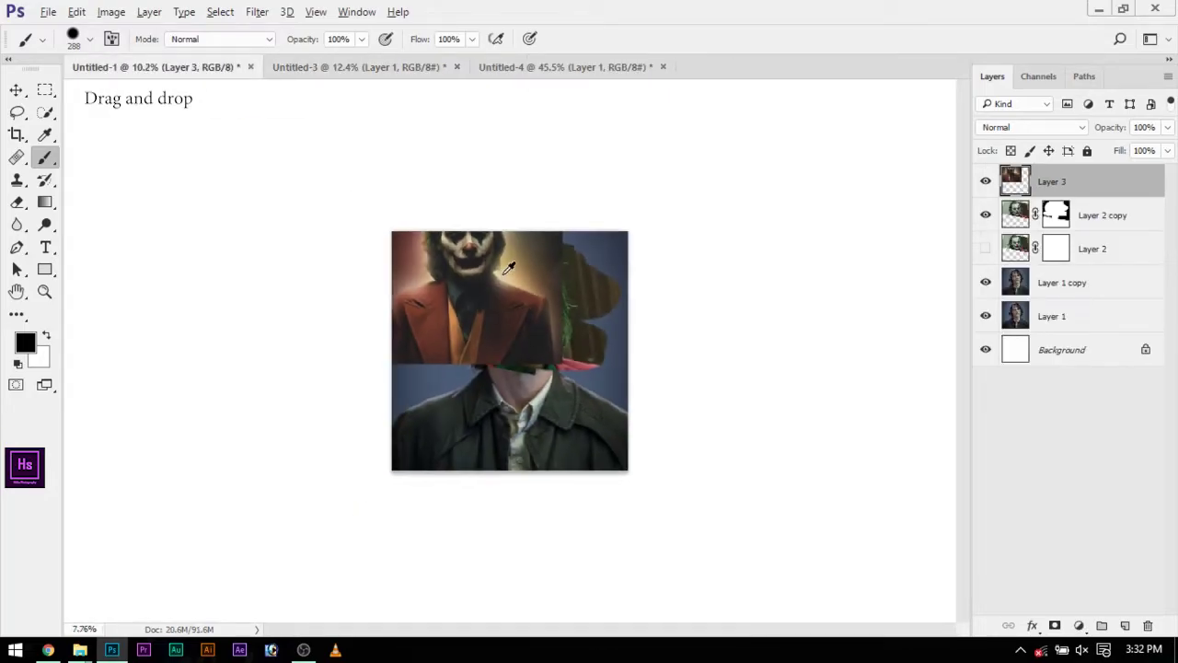
pyautogui.scroll(2, 518, 331)
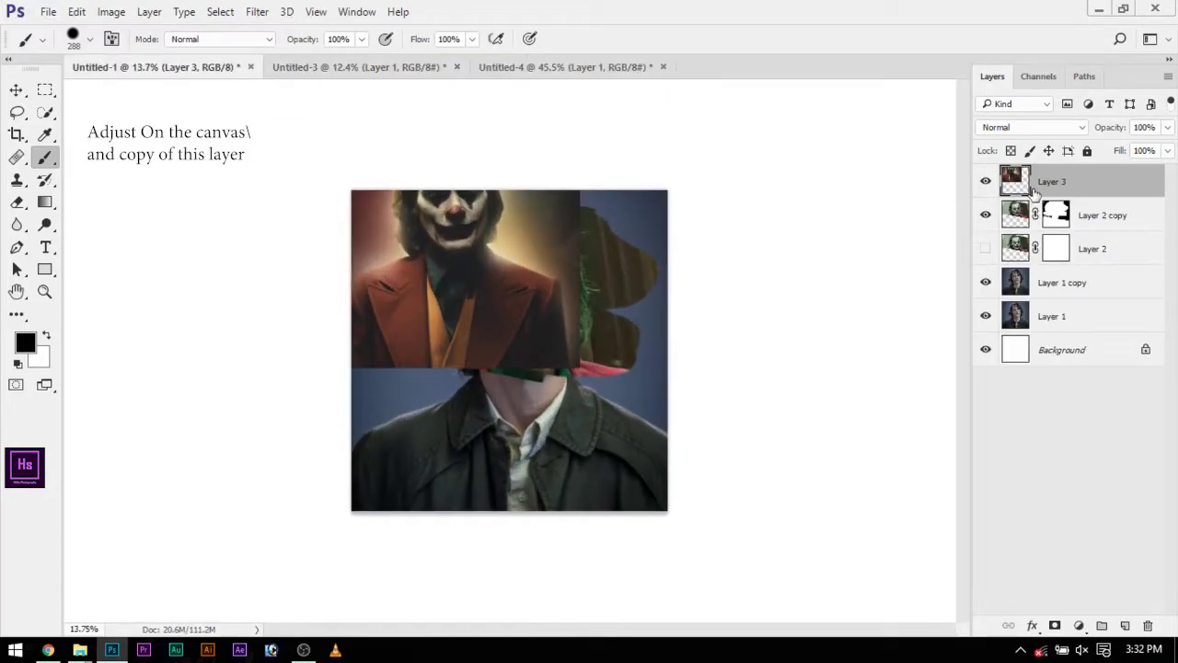
pyautogui.hotkey('ctrl', 'j')
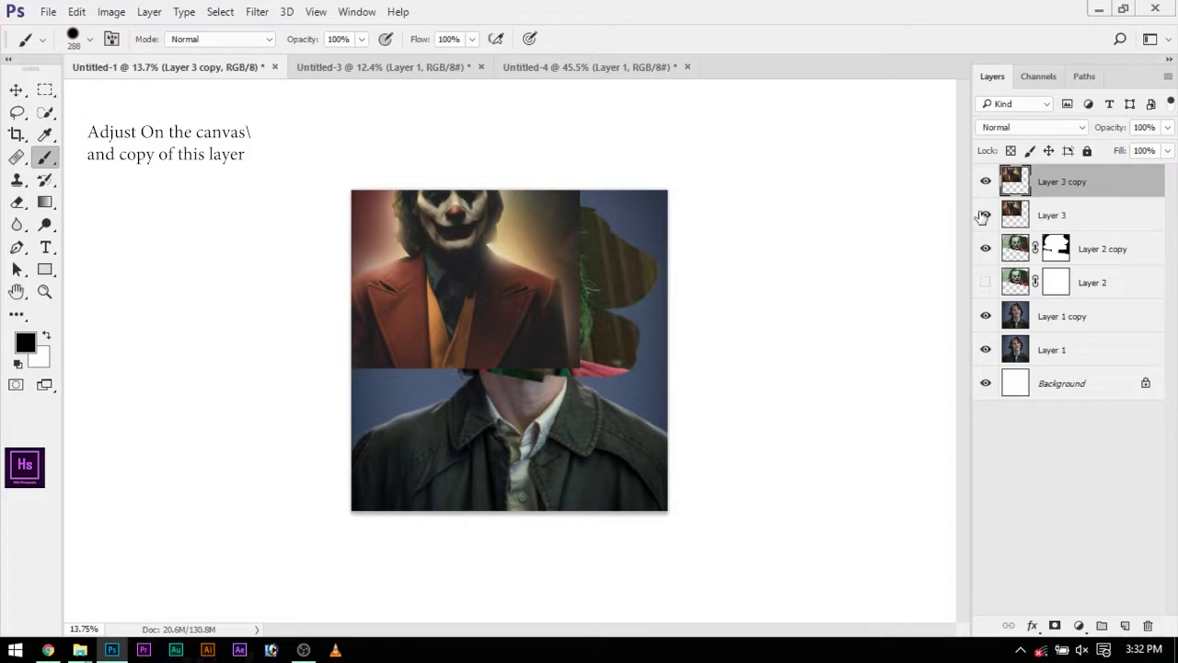
pyautogui.hotkey('ctrl', 't')
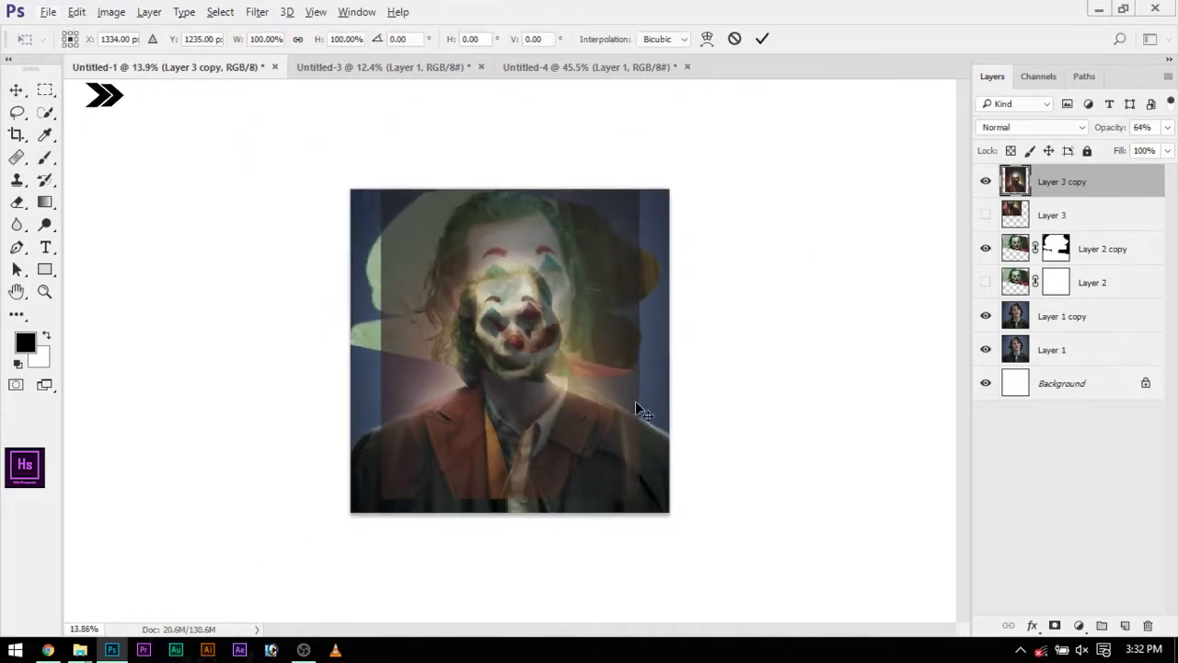
pyautogui.moveTo(639, 410)
pyautogui.mouseDown()
pyautogui.moveTo(588, 362)
pyautogui.moveTo(594, 324)
pyautogui.mouseUp()
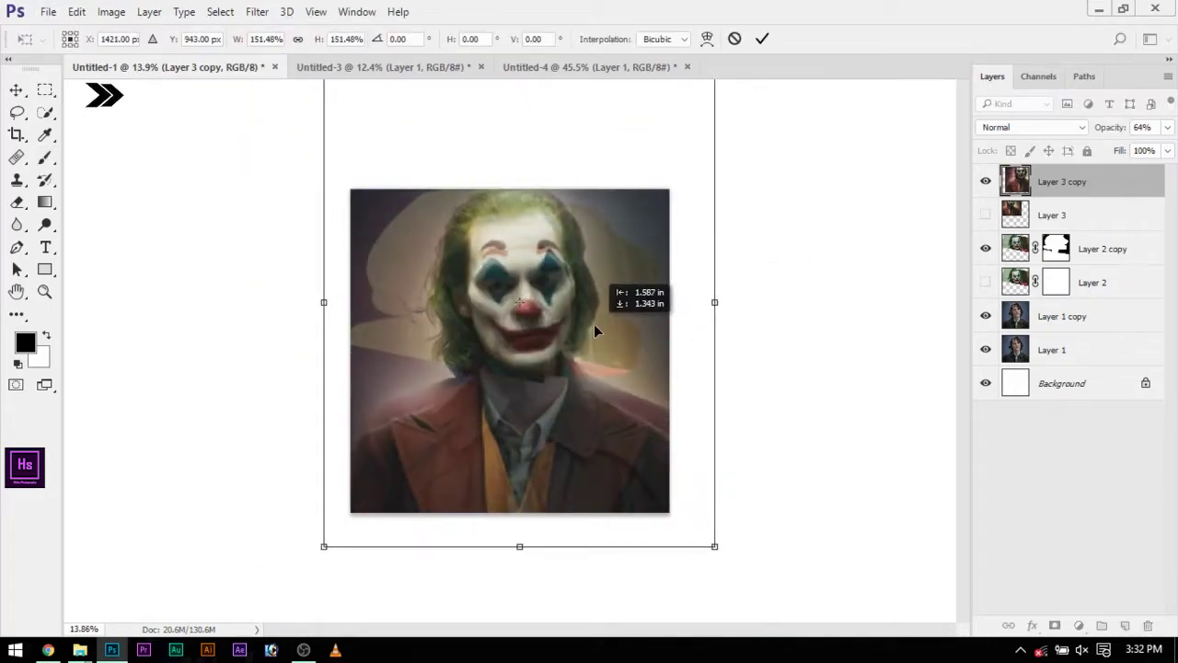
pyautogui.press('Return')
# - Make Layer 3 copy see-through, hide Layer 2 copy, and move the Joker face over the natural face
pyautogui.press('b')
pyautogui.scroll(3, 594, 324)
pyautogui.moveTo(1110, 127); pyautogui.dragTo(1095, 127)
pyautogui.click(984, 248)
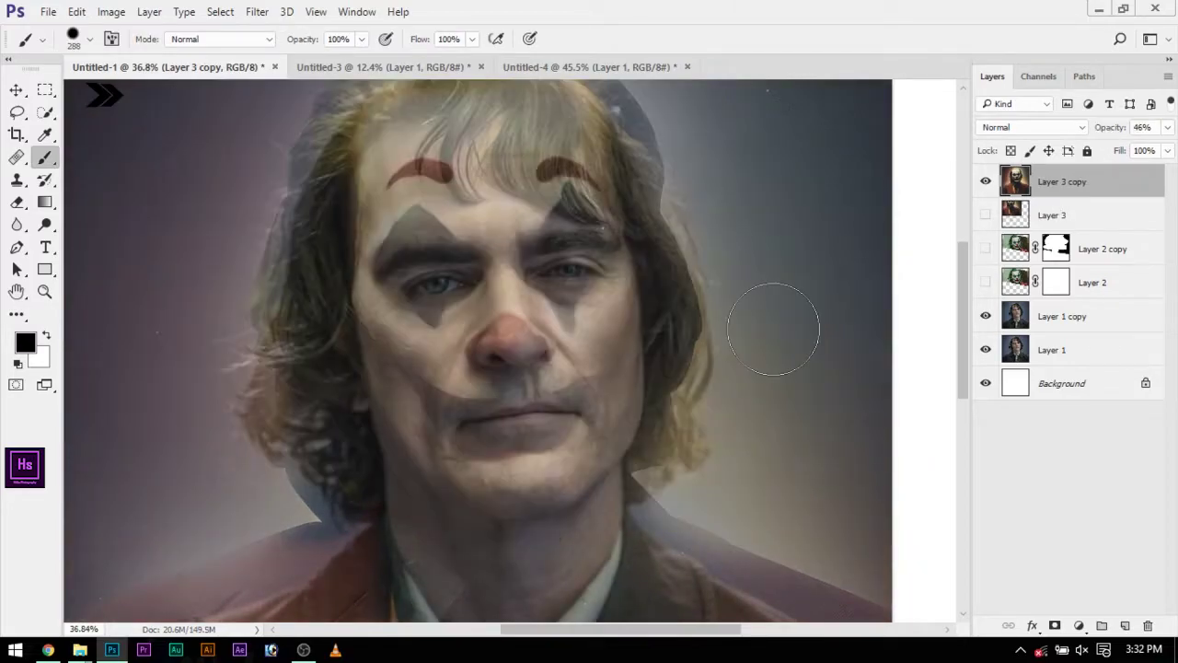
pyautogui.press('v')
pyautogui.moveTo(538, 415)
pyautogui.mouseDown()
pyautogui.moveTo(578, 347)
pyautogui.moveTo(604, 361)
pyautogui.mouseUp()
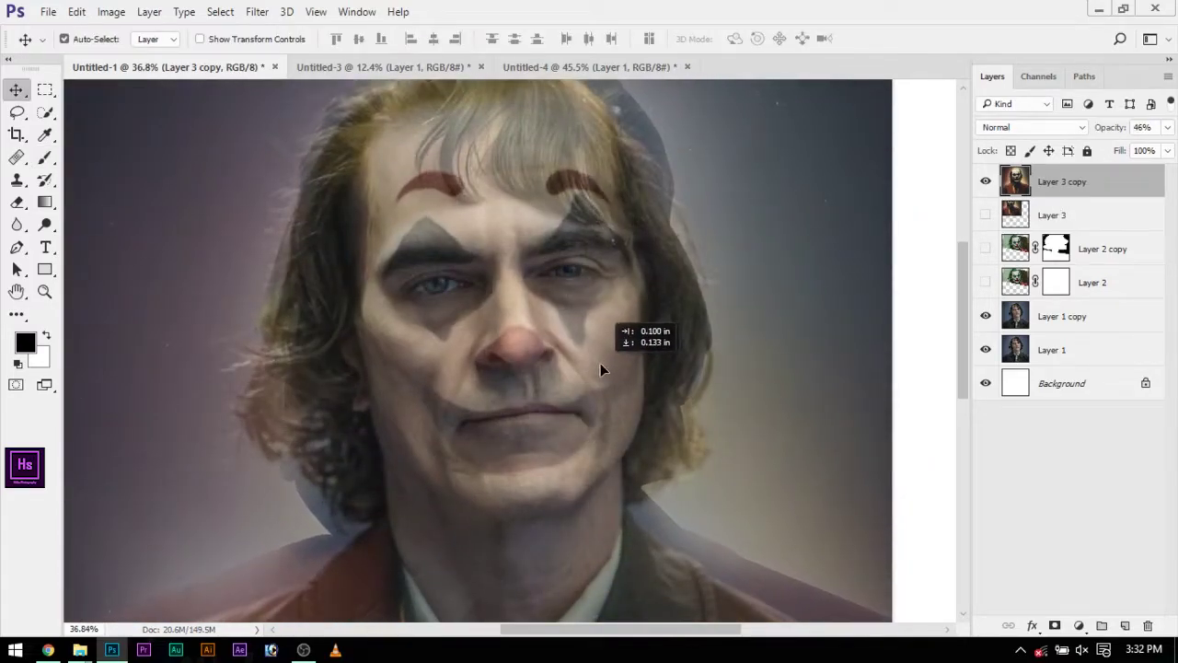
pyautogui.moveTo(1110, 127)
pyautogui.mouseDown()
pyautogui.moveTo(1146, 127)
pyautogui.moveTo(1109, 127)
pyautogui.mouseUp()
pyautogui.scroll(-5, 663, 379)
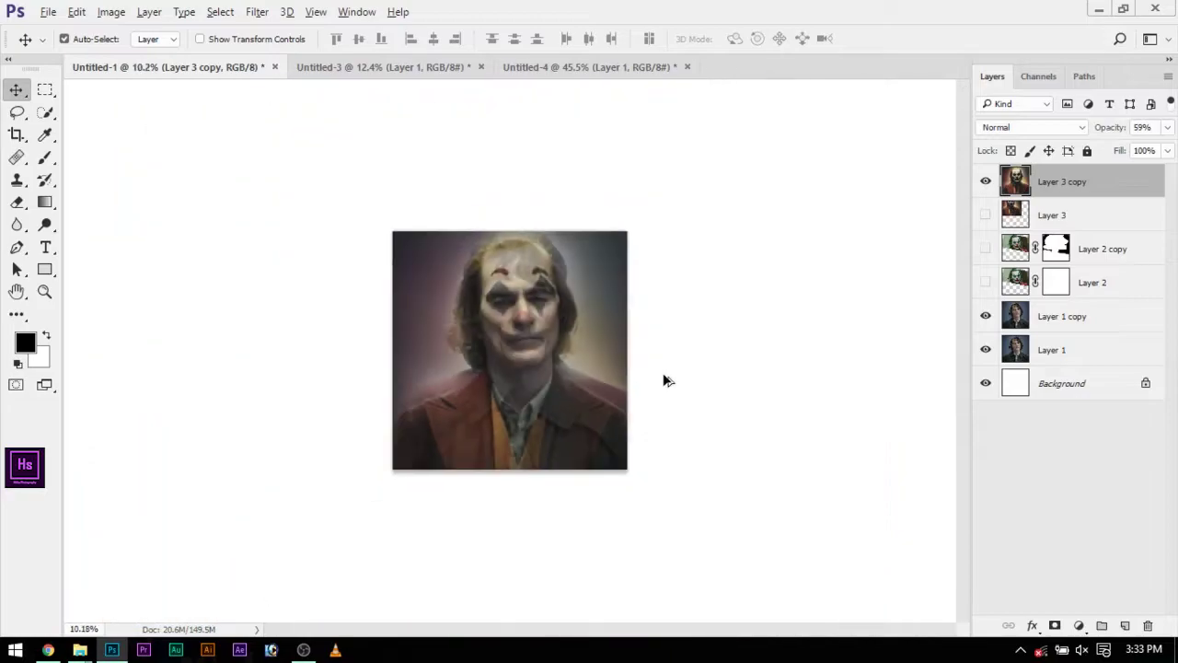
pyautogui.scroll(3, 560, 369)
# - Scale down and reposition Layer 3 copy, then lower its opacity
pyautogui.press('0')
pyautogui.hotkey('ctrl', 't')
pyautogui.hotkey('ctrl', '-')
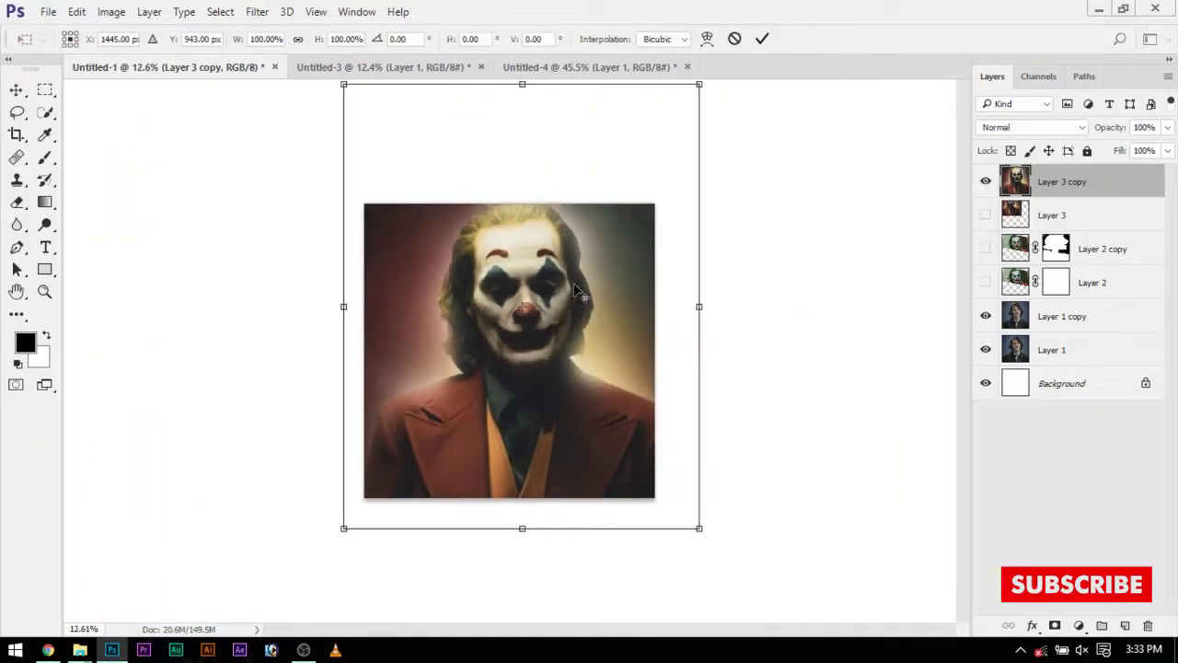
pyautogui.moveTo(257, 80); pyautogui.dragTo(341, 171)
pyautogui.moveTo(511, 301); pyautogui.dragTo(553, 301)
pyautogui.press('Return')
pyautogui.moveTo(1110, 127)
pyautogui.mouseDown()
pyautogui.moveTo(1086, 127)
pyautogui.moveTo(1128, 129)
pyautogui.mouseUp()
pyautogui.scroll(3, 532, 348)
pyautogui.scroll(-3, 718, 231)
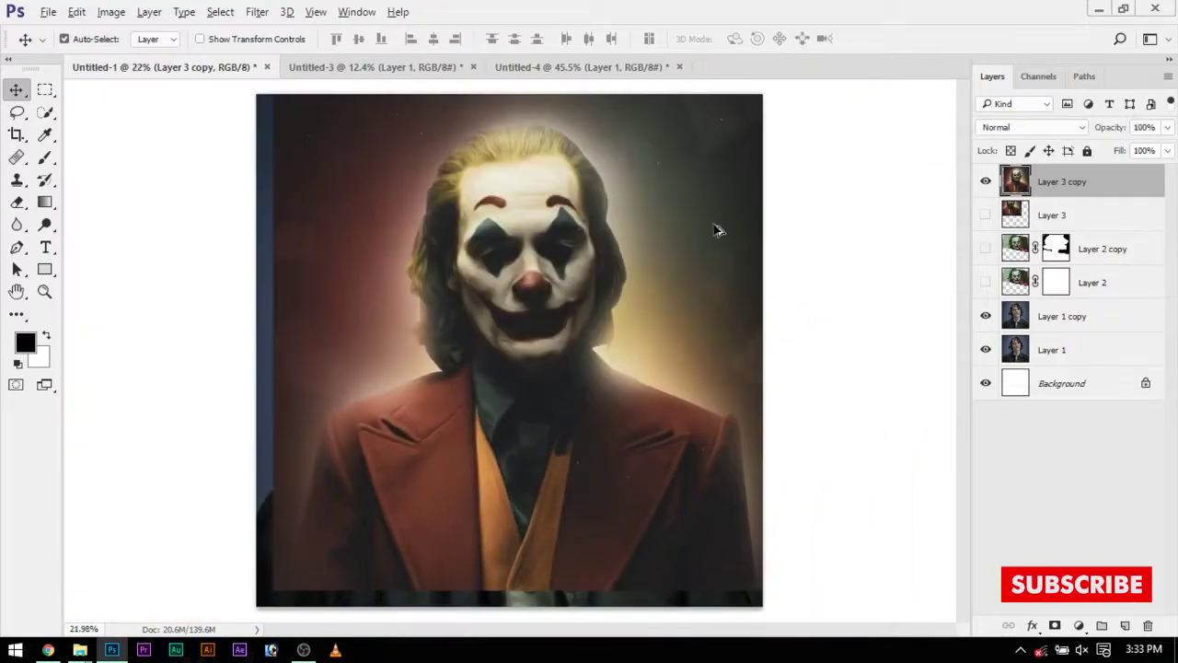
# - Enlarge Layer 3 copy to about 107% at 55% opacity and move it onto the natural face
pyautogui.hotkey('ctrl', 't')
pyautogui.moveTo(763, 514)
pyautogui.mouseDown()
pyautogui.moveTo(525, 512)
pyautogui.moveTo(697, 420)
pyautogui.mouseUp()
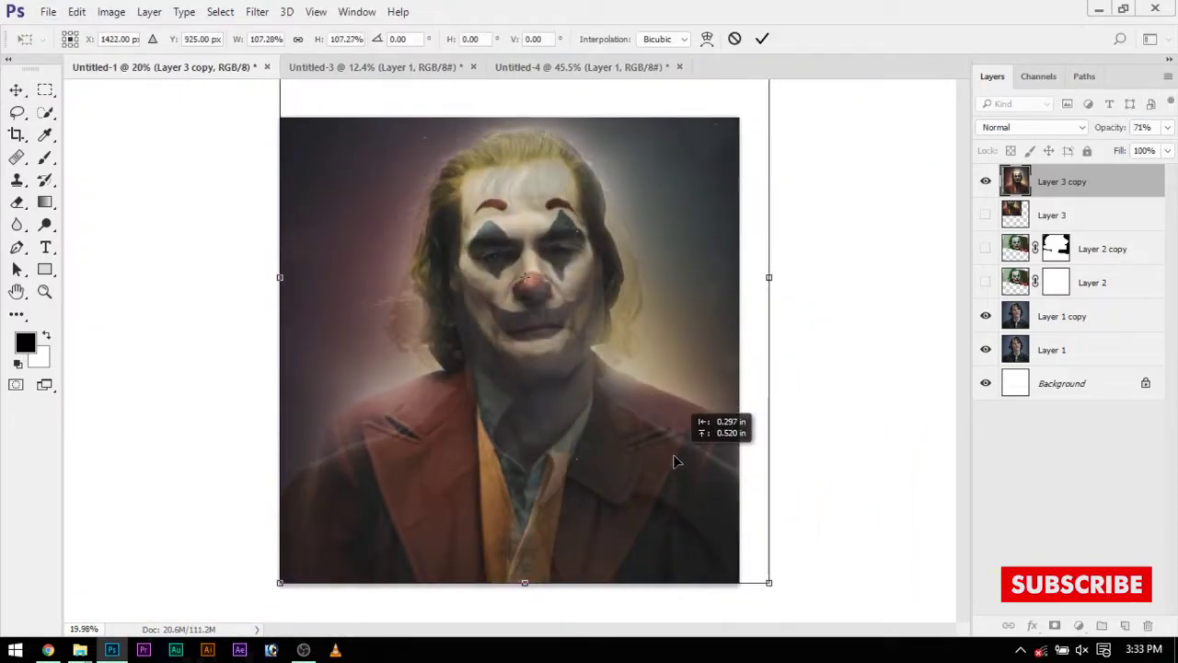
pyautogui.scroll(2, 516, 368)
pyautogui.moveTo(1128, 134); pyautogui.dragTo(1115, 123)
pyautogui.scroll(-3, 653, 479)
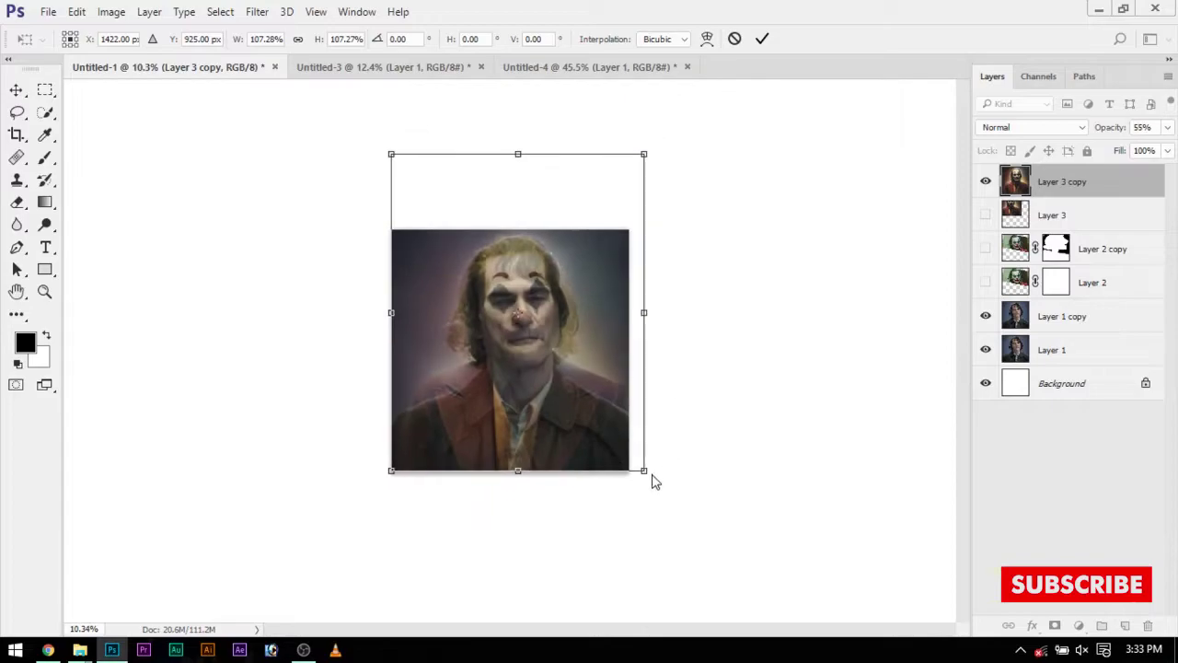
pyautogui.moveTo(652, 479)
pyautogui.mouseDown()
pyautogui.moveTo(657, 242)
pyautogui.moveTo(555, 336)
pyautogui.moveTo(551, 310)
pyautogui.mouseUp()
pyautogui.press('Return')
pyautogui.scroll(4, 574, 297)
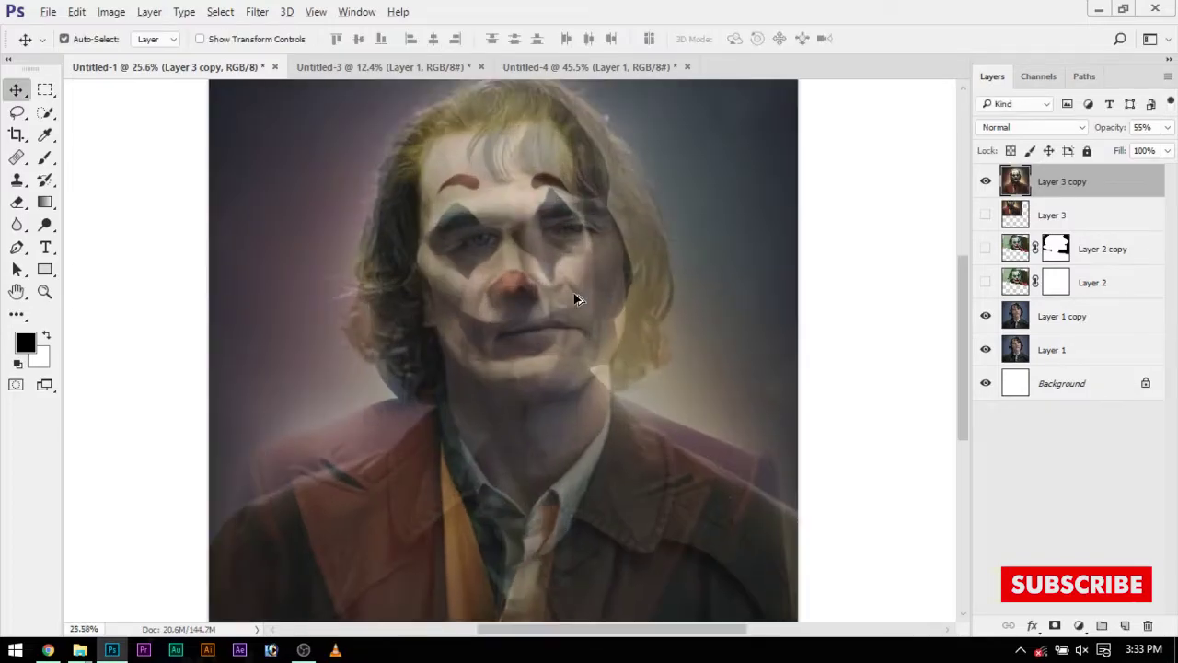
# - Show rulers and place horizontal guides on the eye line and mouth, with the Joker layer hidden
pyautogui.hotkey('ctrl', 'r')
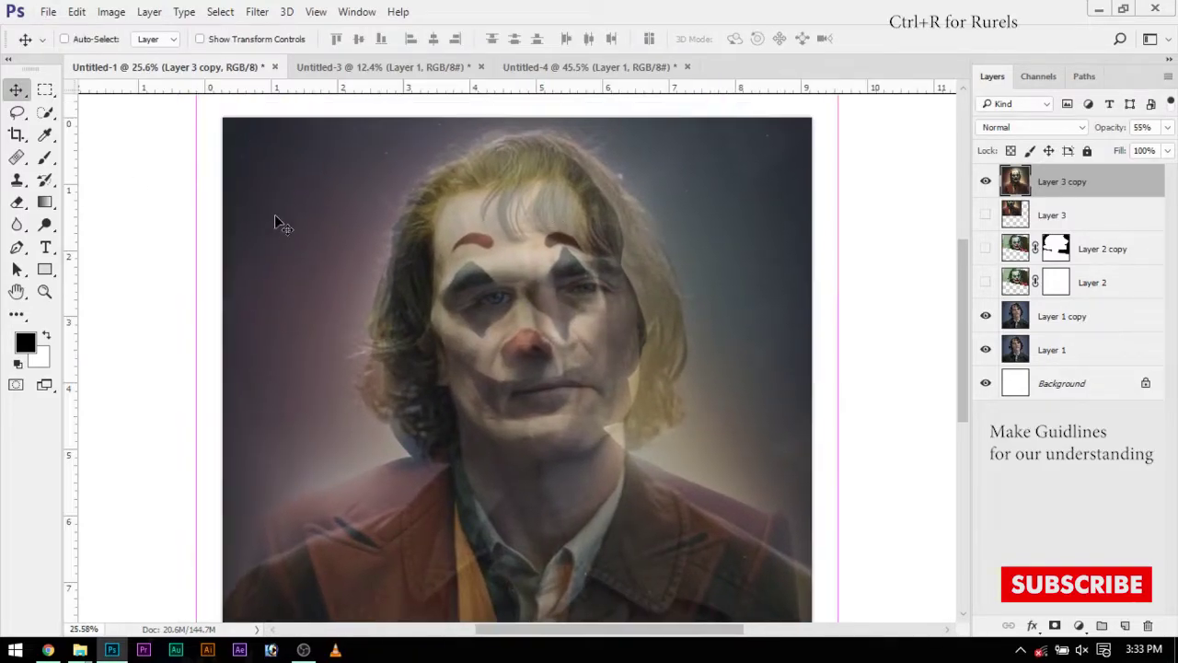
pyautogui.moveTo(544, 103); pyautogui.dragTo(537, 290)
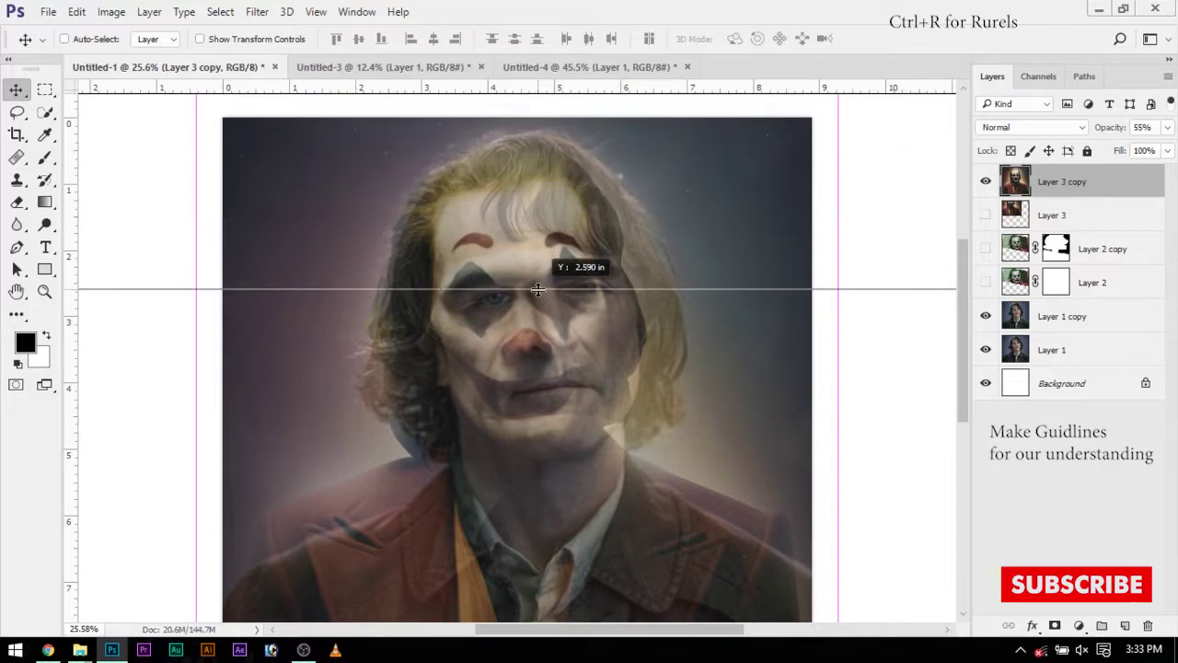
pyautogui.scroll(1, 616, 274)
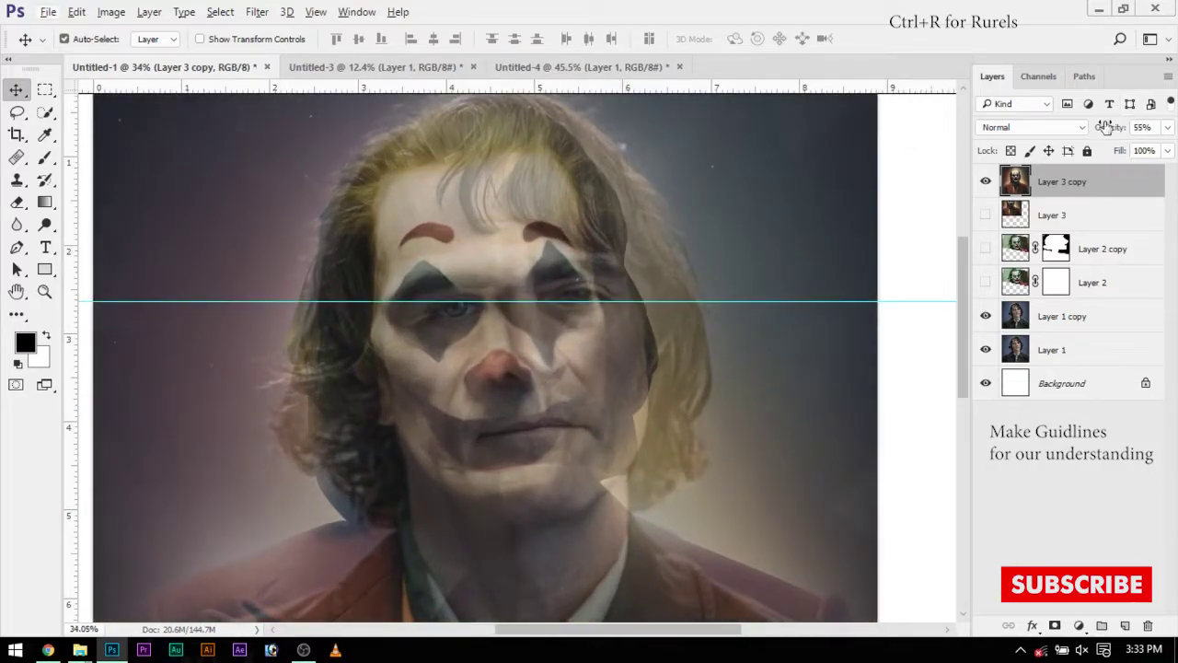
pyautogui.press('0')
pyautogui.click(983, 184)
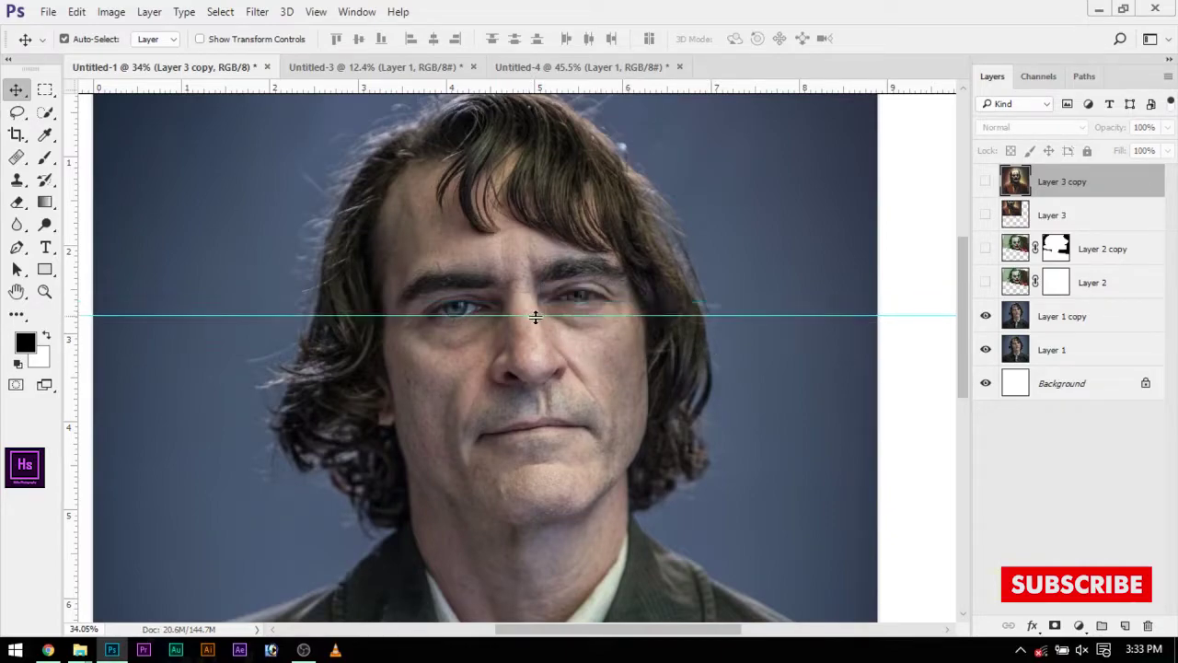
pyautogui.moveTo(537, 350); pyautogui.dragTo(545, 423)
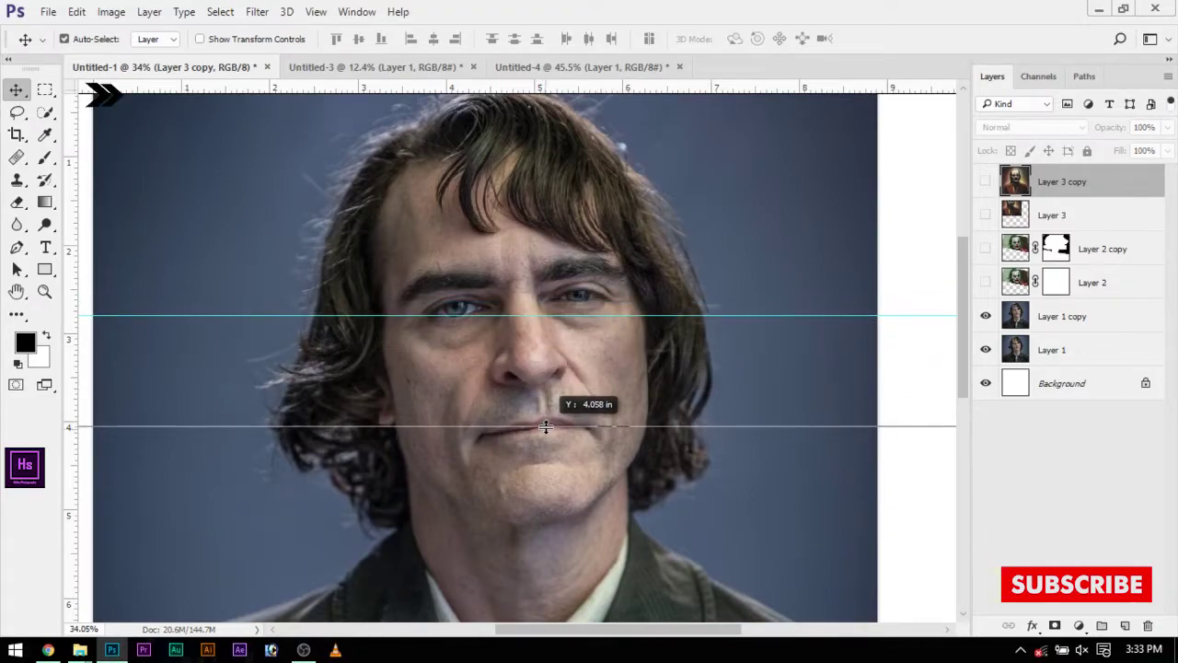
pyautogui.moveTo(592, 316)
pyautogui.mouseDown()
pyautogui.moveTo(592, 281)
pyautogui.moveTo(568, 320)
pyautogui.moveTo(568, 296)
pyautogui.mouseUp()
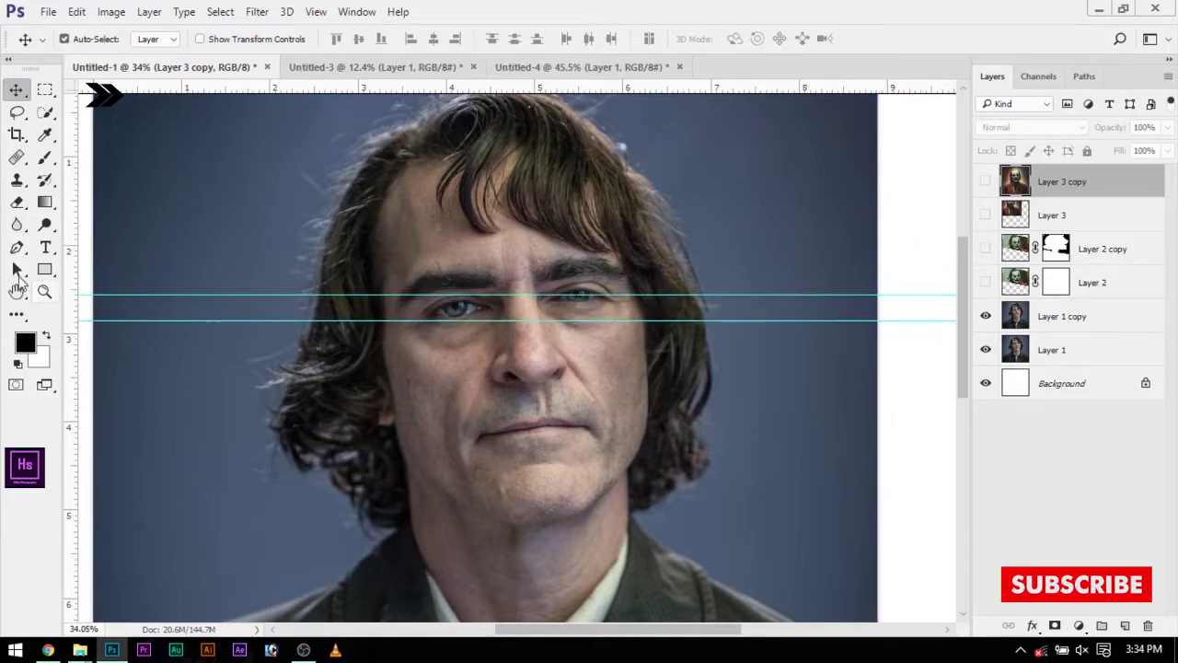
# - Add a vertical face-centre guide and a chin guide, with the Joker layer visible again
pyautogui.moveTo(414, 329); pyautogui.dragTo(423, 311)
pyautogui.click(986, 181)
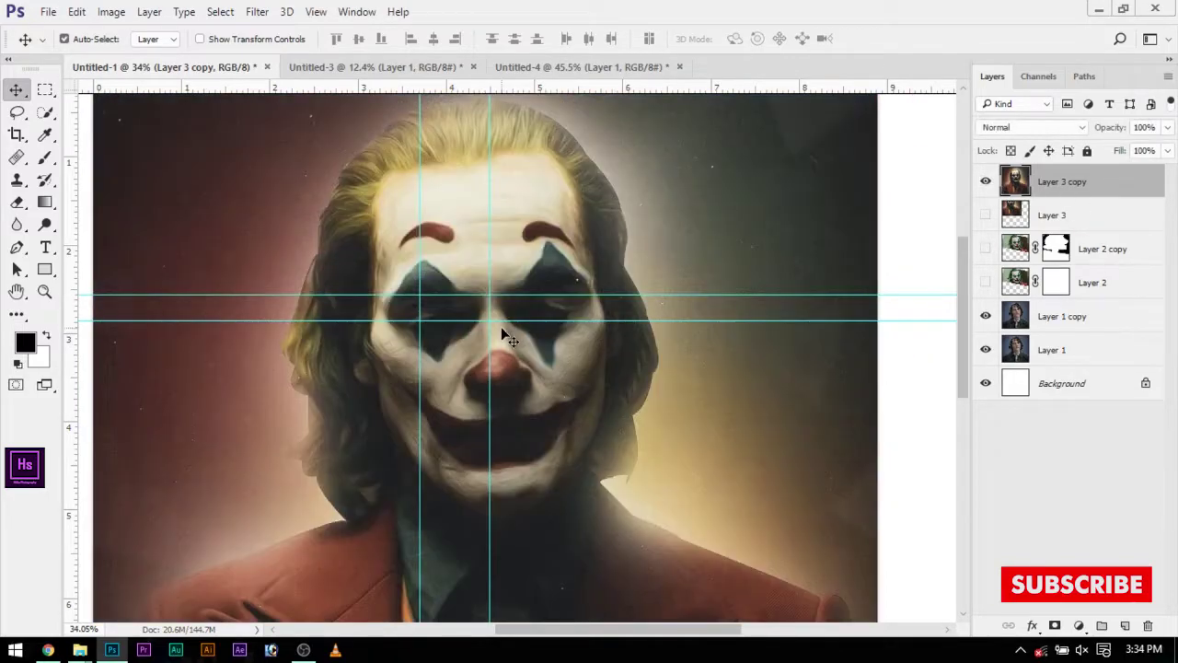
pyautogui.moveTo(458, 188); pyautogui.dragTo(469, 174)
pyautogui.moveTo(1104, 129)
pyautogui.mouseDown()
pyautogui.moveTo(582, 97)
pyautogui.moveTo(543, 523)
pyautogui.mouseUp()
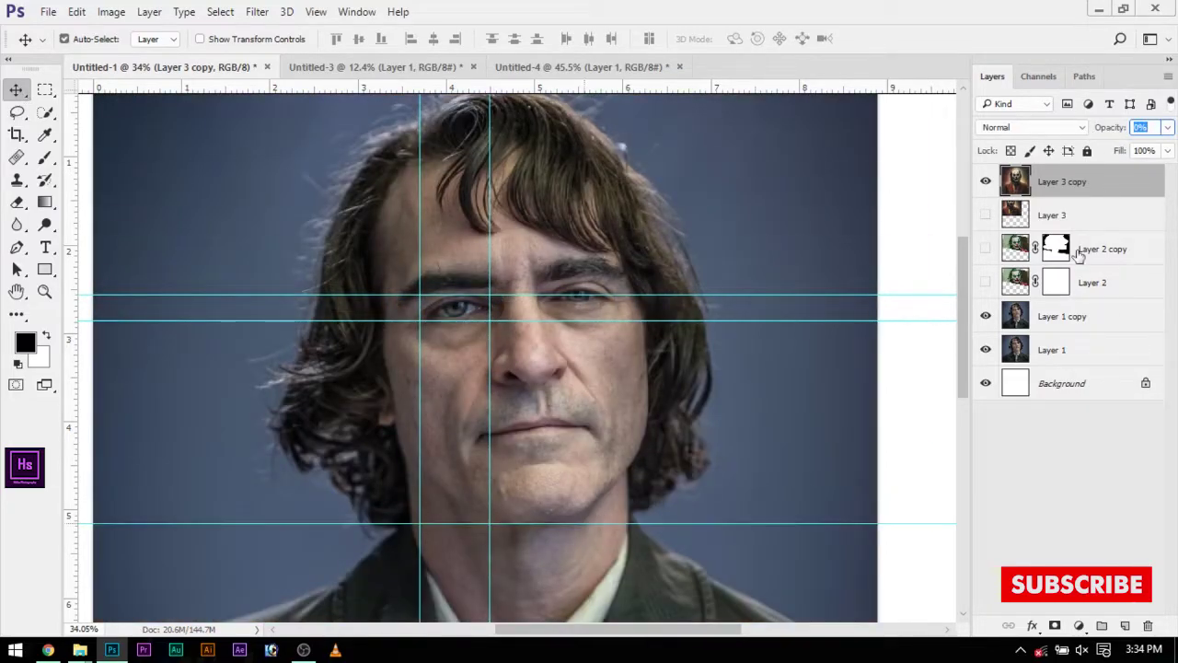
# - Set Layer 3 copy to 83% opacity and start transforming it, enlarging to about 105.6%
pyautogui.press('8')
pyautogui.press('3')
pyautogui.hotkey('ctrl', 't')
pyautogui.scroll(-3, 522, 356)
pyautogui.scroll(-3, 521, 355)
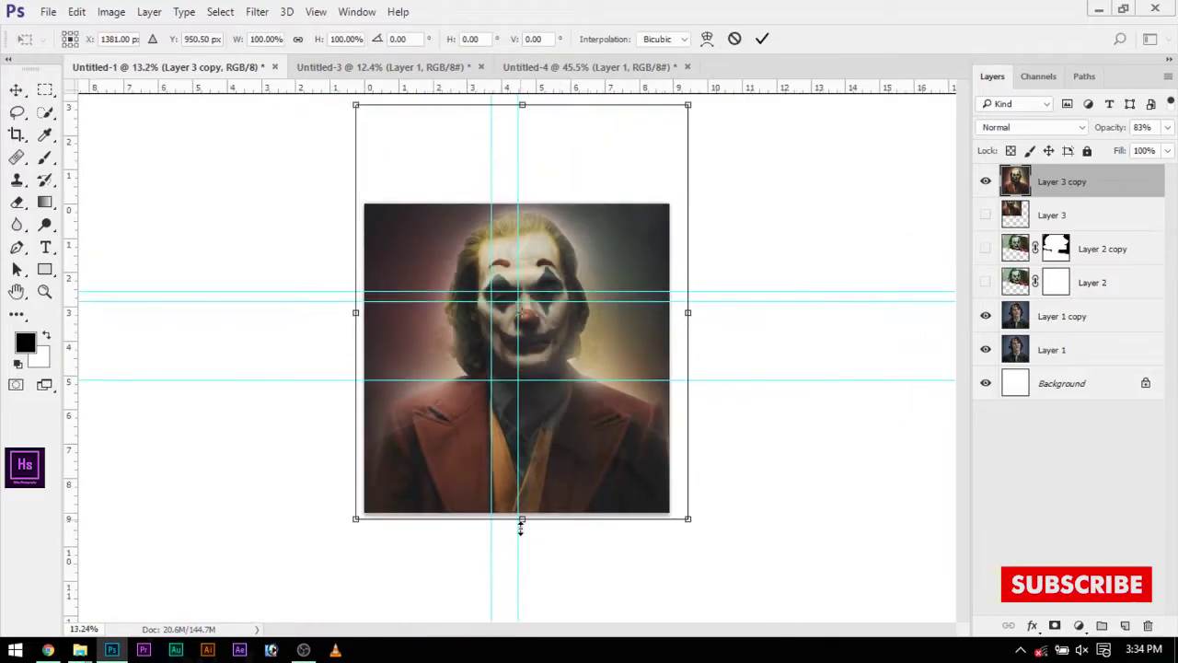
pyautogui.moveTo(689, 525); pyautogui.dragTo(705, 544)
pyautogui.scroll(6, 570, 381)
pyautogui.moveTo(571, 290)
pyautogui.mouseDown()
pyautogui.moveTo(573, 274)
pyautogui.moveTo(586, 278)
pyautogui.mouseUp()
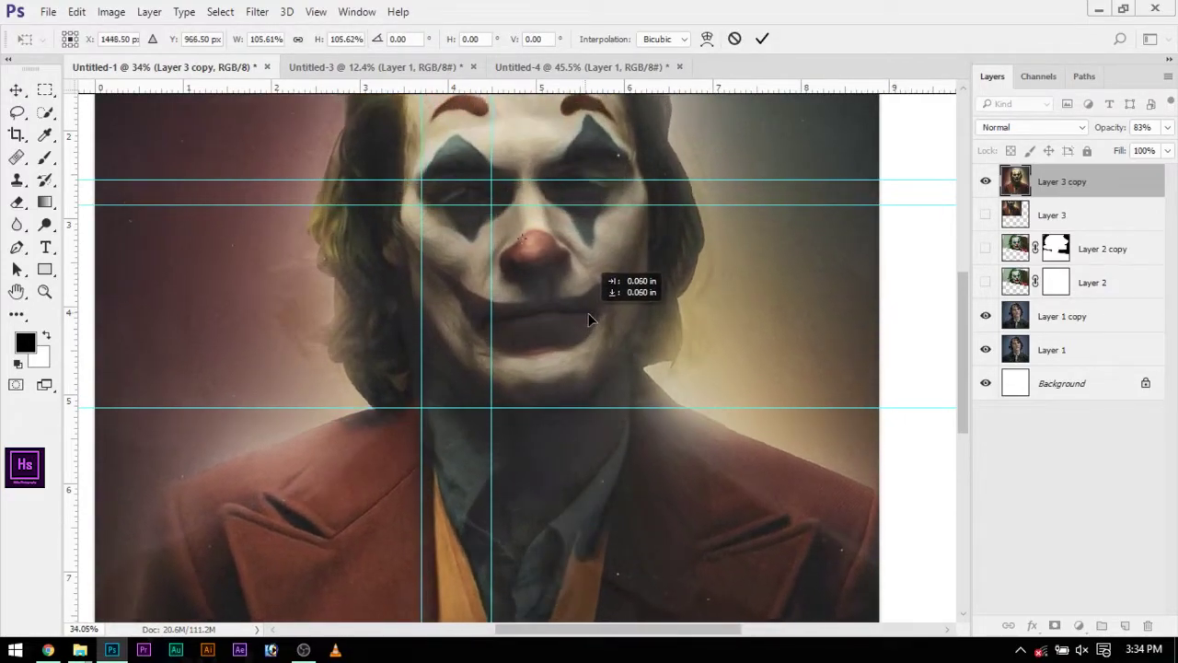
# - Scale Layer 3 copy to about 108%, shift its face onto the guides, and commit
pyautogui.scroll(-3, 562, 290)
pyautogui.scroll(-2, 562, 295)
pyautogui.moveTo(657, 143); pyautogui.dragTo(667, 137)
pyautogui.scroll(4, 579, 303)
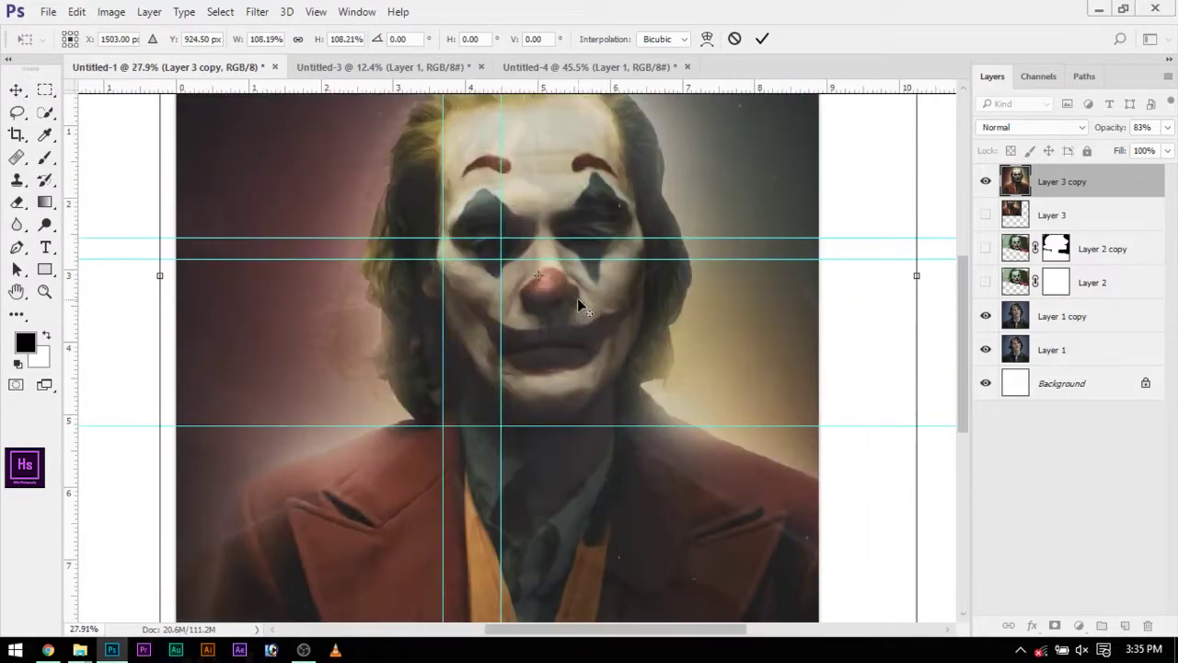
pyautogui.moveTo(579, 303); pyautogui.dragTo(555, 306)
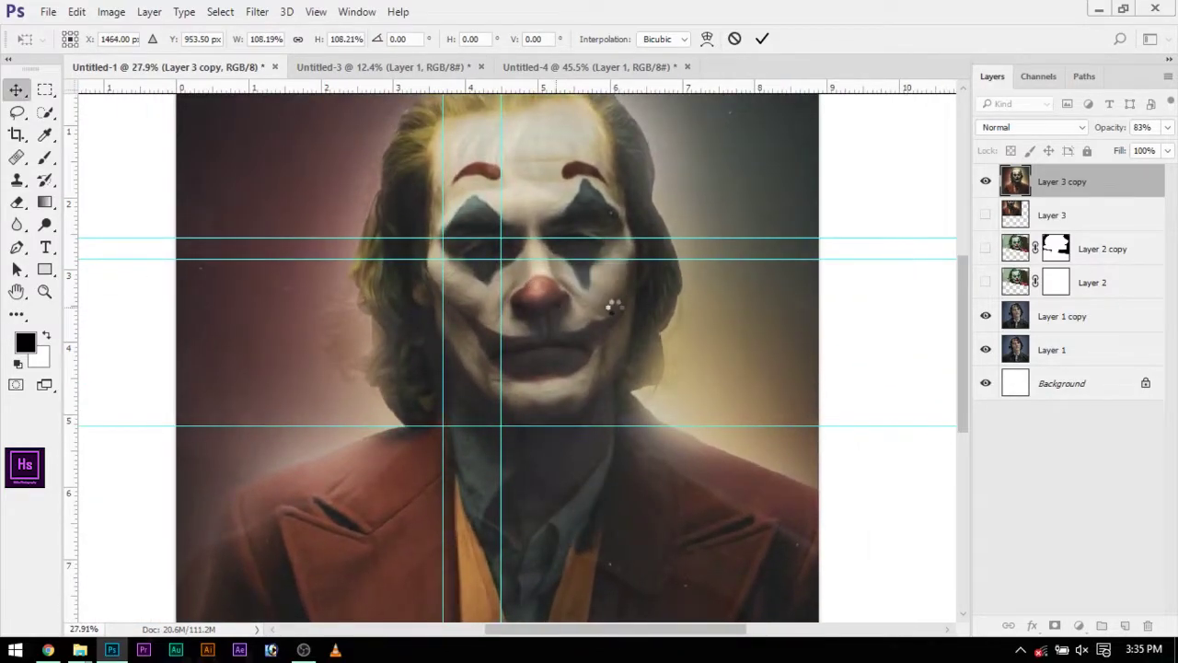
pyautogui.press('Return')
pyautogui.moveTo(1109, 127)
pyautogui.mouseDown()
pyautogui.moveTo(1077, 136)
pyautogui.moveTo(1141, 136)
pyautogui.mouseUp()
pyautogui.scroll(-3, 531, 105)
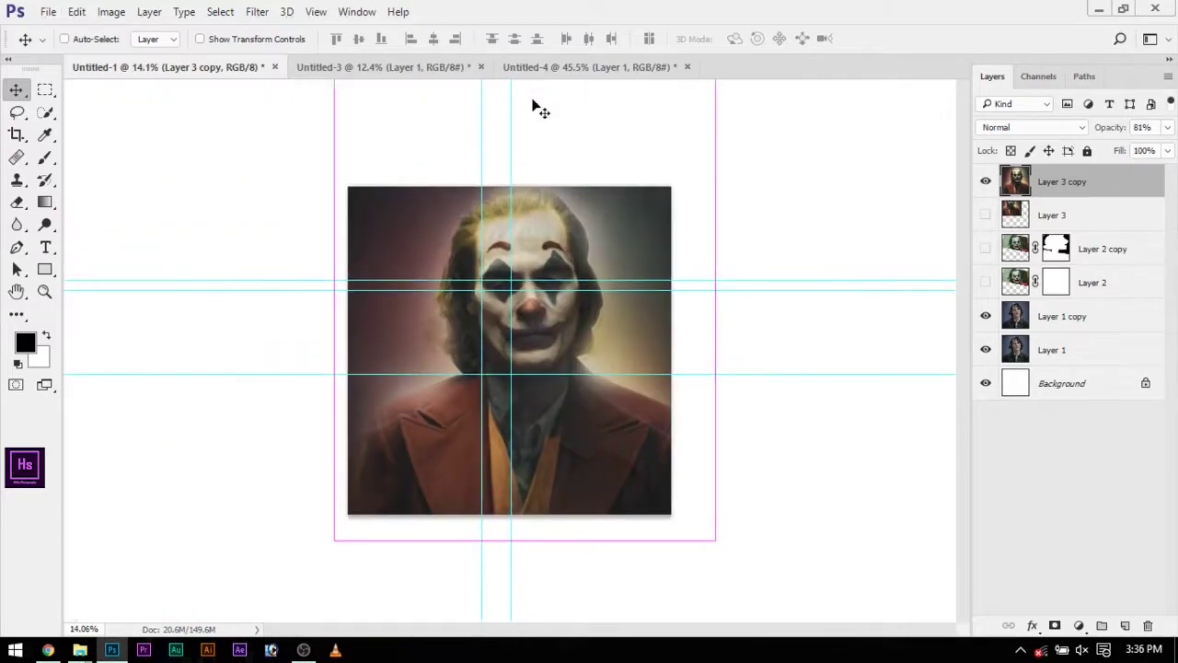
pyautogui.rightClick(521, 239)
pyautogui.press('Escape')
# - Compare the resized Joker layer with the earlier Joker layer, leaving only the resized one visible
pyautogui.scroll(2, 511, 351)
pyautogui.click(985, 181)
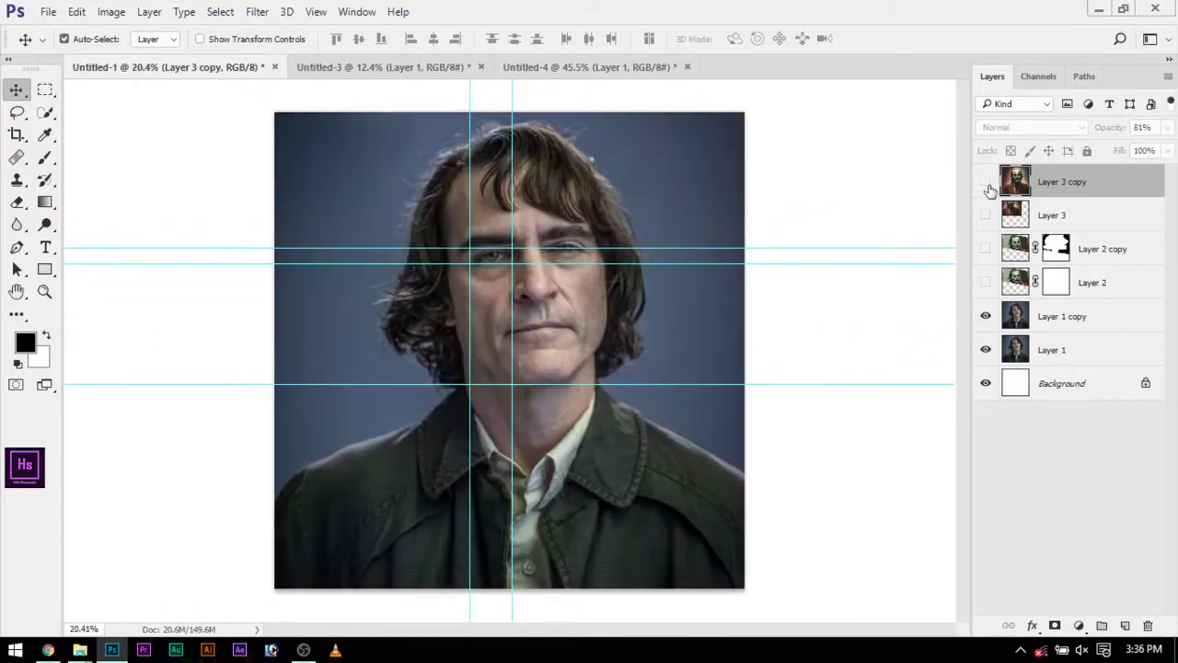
pyautogui.click(986, 248)
pyautogui.click(986, 248)
pyautogui.scroll(-1, 729, 313)
pyautogui.click(986, 249)
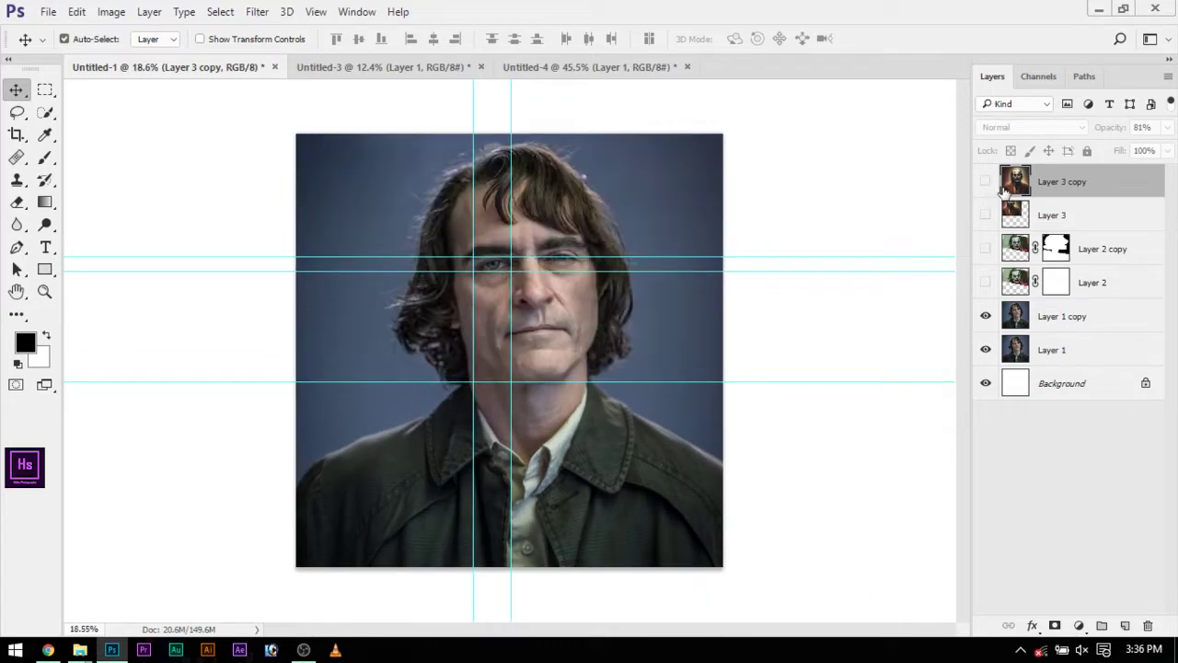
pyautogui.click(985, 182)
# - Show the rulers and brush-mask the Joker off the portrait's left half
pyautogui.hotkey('ctrl', 'r')
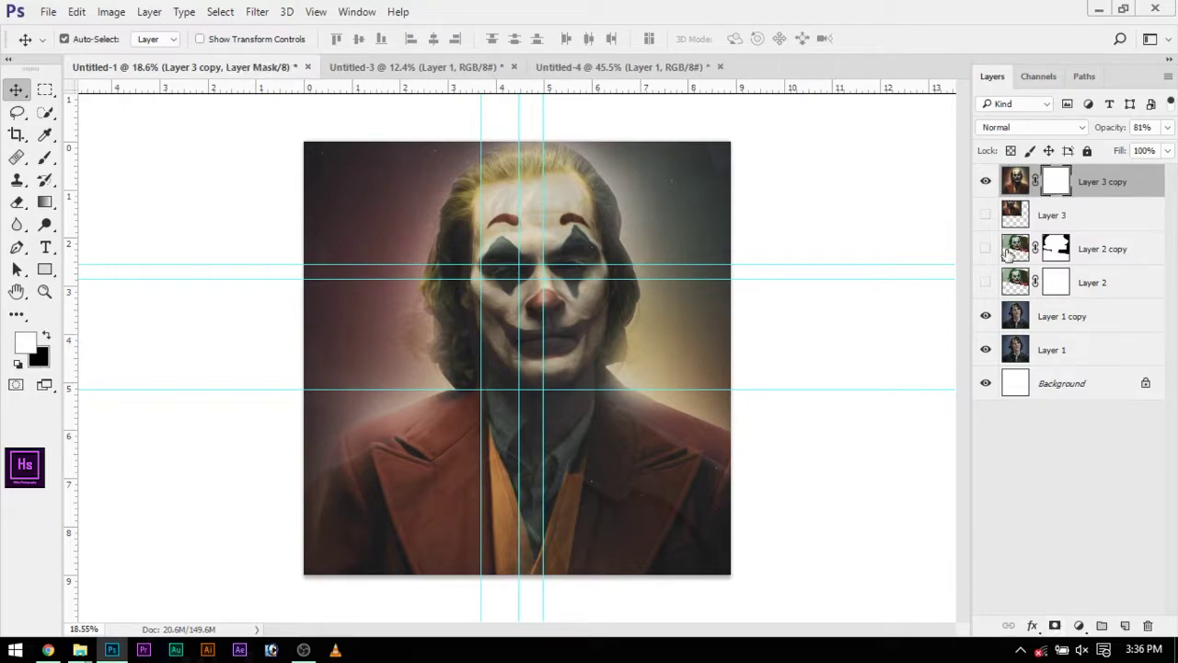
pyautogui.press('b')
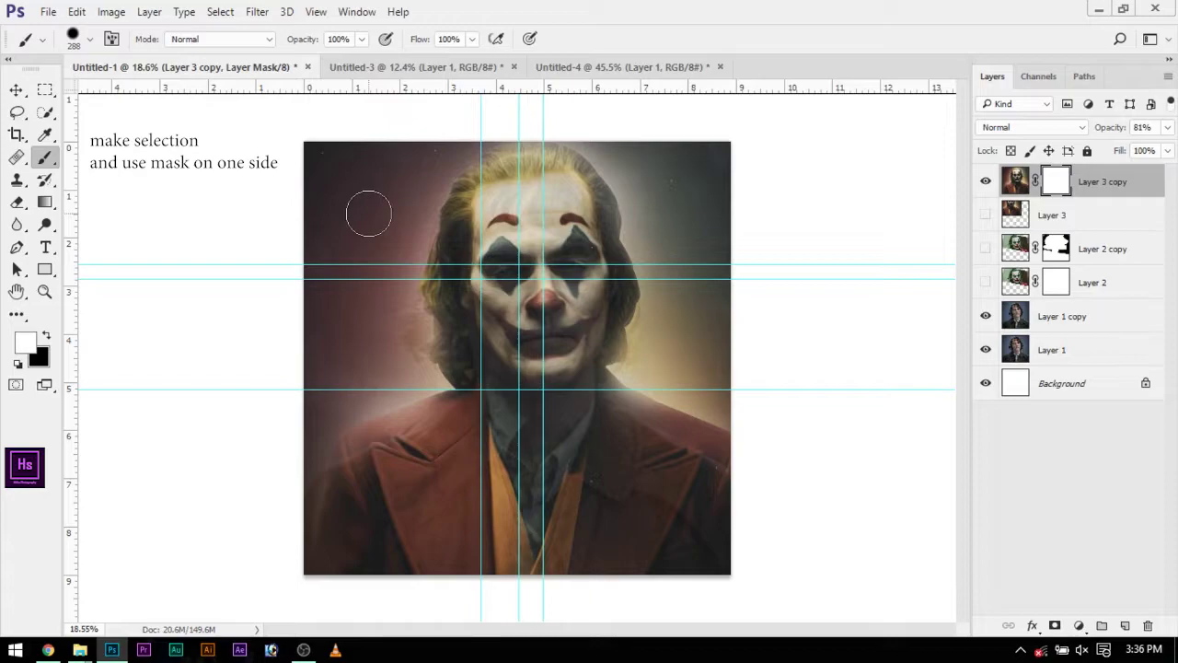
pyautogui.press('m')
pyautogui.moveTo(457, 488); pyautogui.dragTo(521, 586)
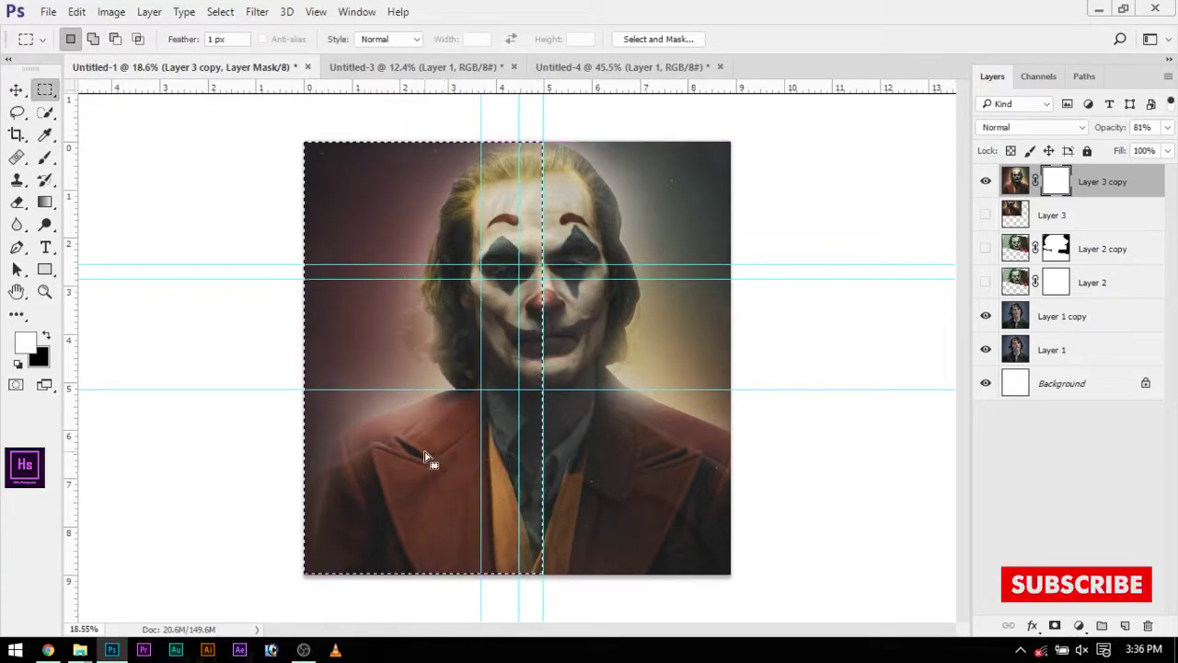
pyautogui.press('b')
pyautogui.moveTo(473, 363); pyautogui.dragTo(448, 316)
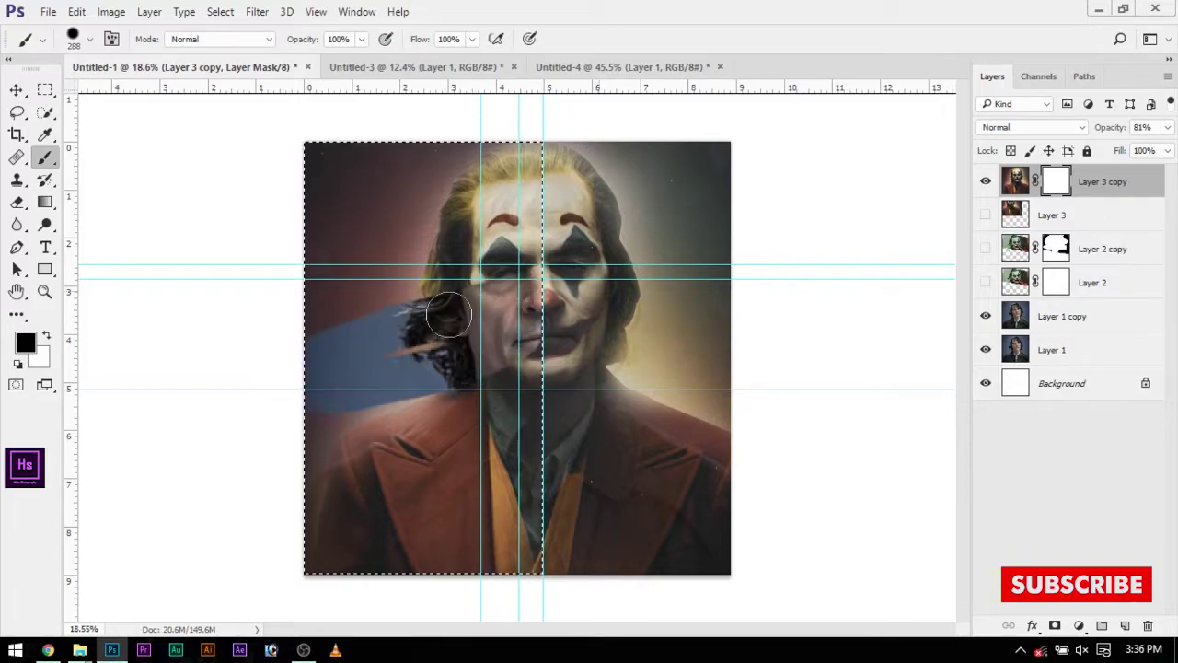
pyautogui.moveTo(486, 236); pyautogui.dragTo(368, 202)
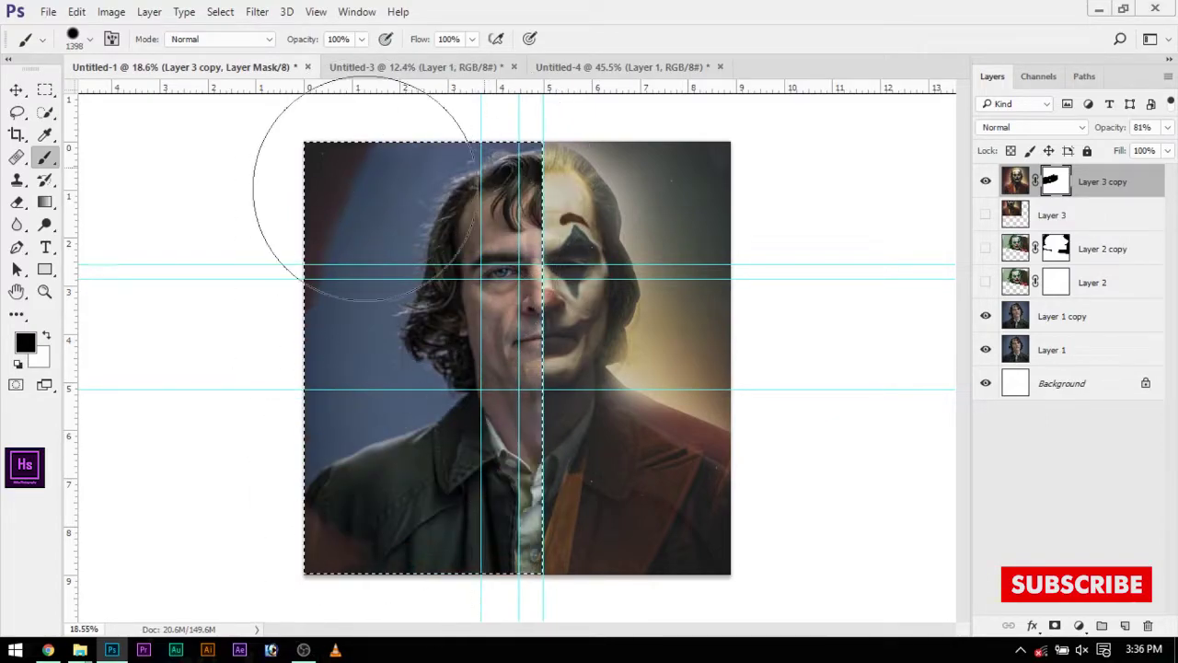
# - Raise Layer 3 copy to 100% opacity, then hide it to view the natural face
pyautogui.scroll(-2, 457, 350)
pyautogui.scroll(3, 458, 349)
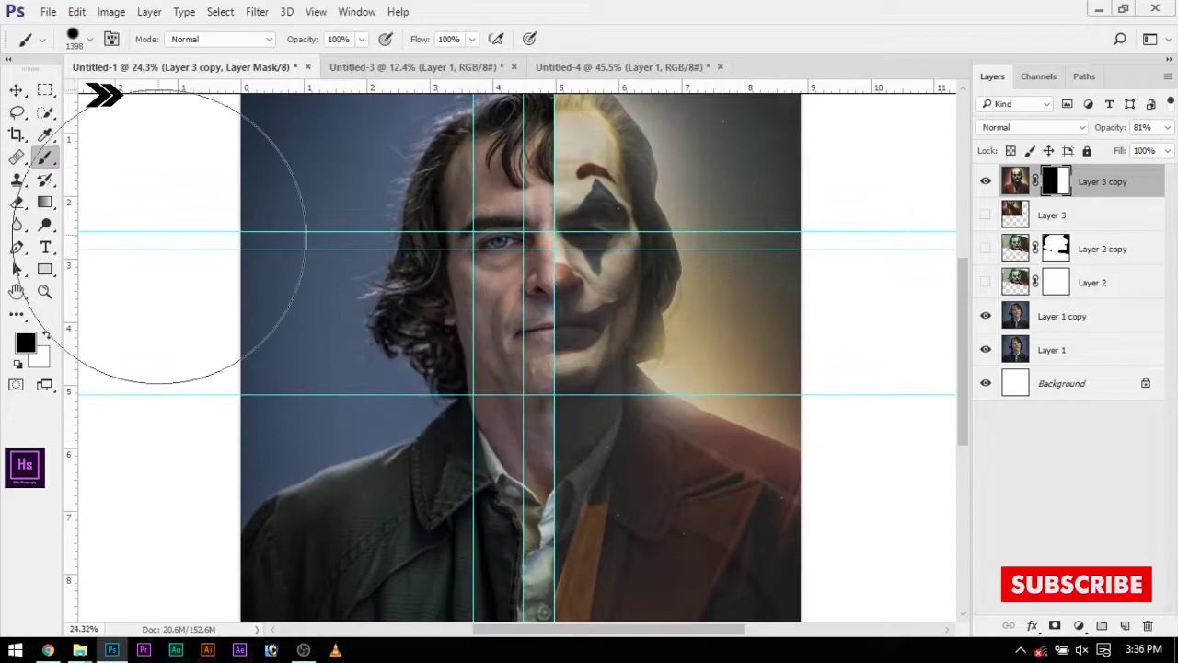
pyautogui.scroll(-3, 495, 308)
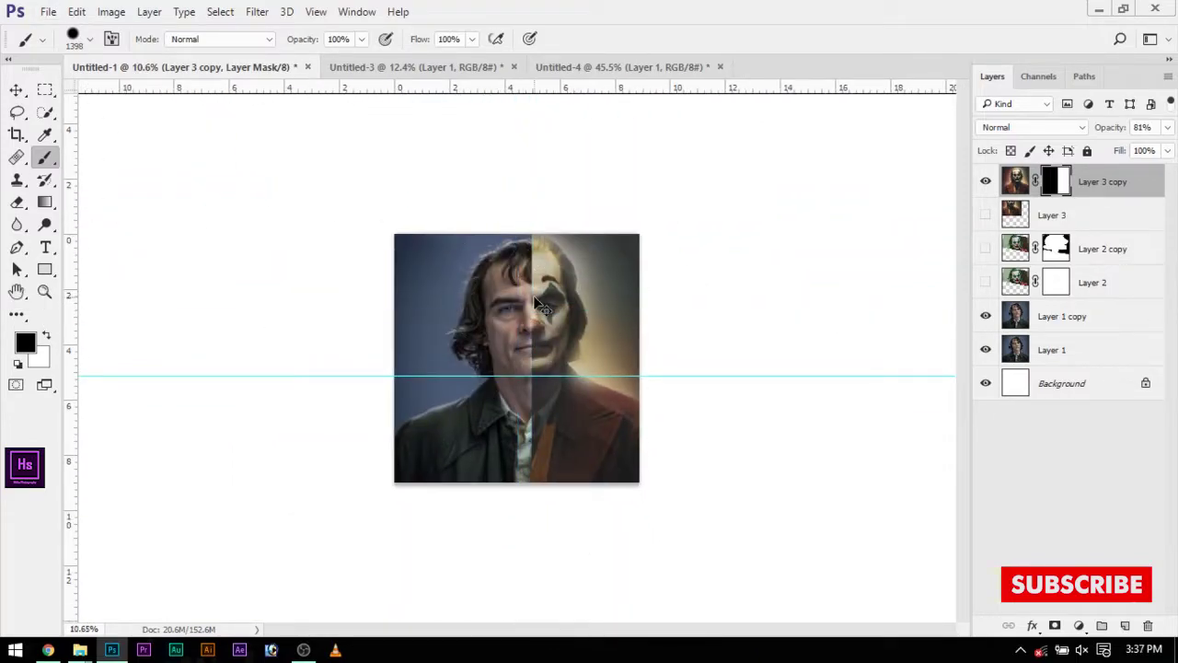
pyautogui.scroll(3, 552, 368)
pyautogui.scroll(2, 625, 460)
pyautogui.scroll(1, 626, 414)
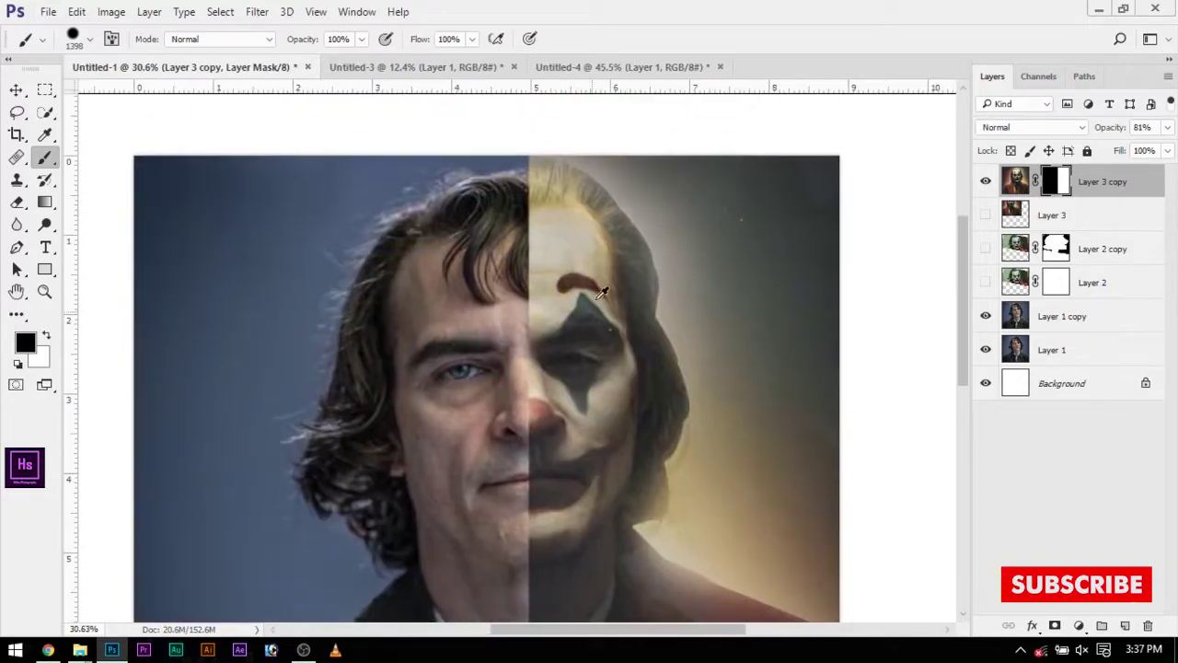
pyautogui.scroll(-2, 625, 290)
pyautogui.scroll(2, 545, 386)
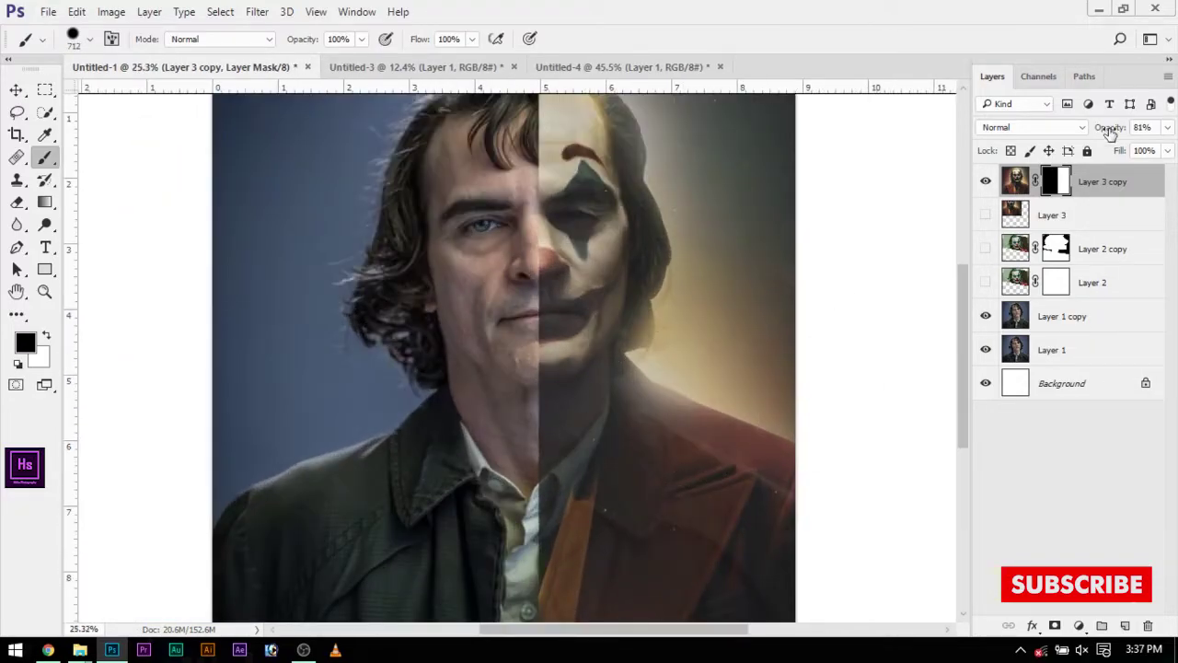
pyautogui.moveTo(1111, 133); pyautogui.dragTo(1131, 133)
pyautogui.scroll(3, 548, 321)
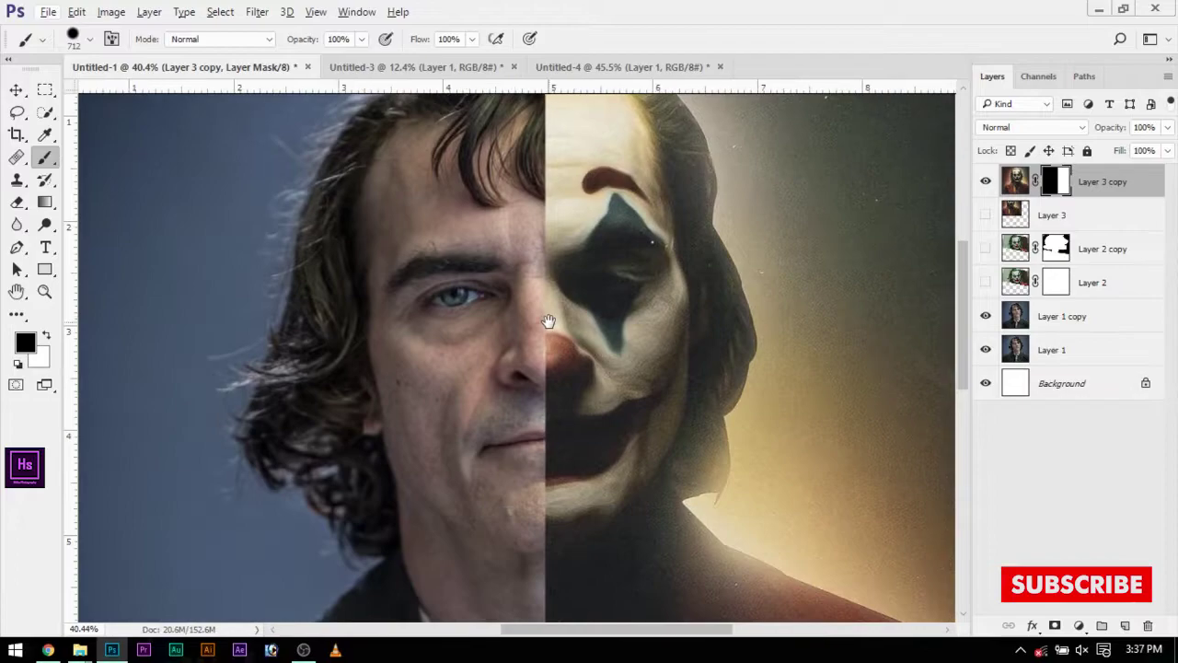
pyautogui.scroll(-3, 602, 327)
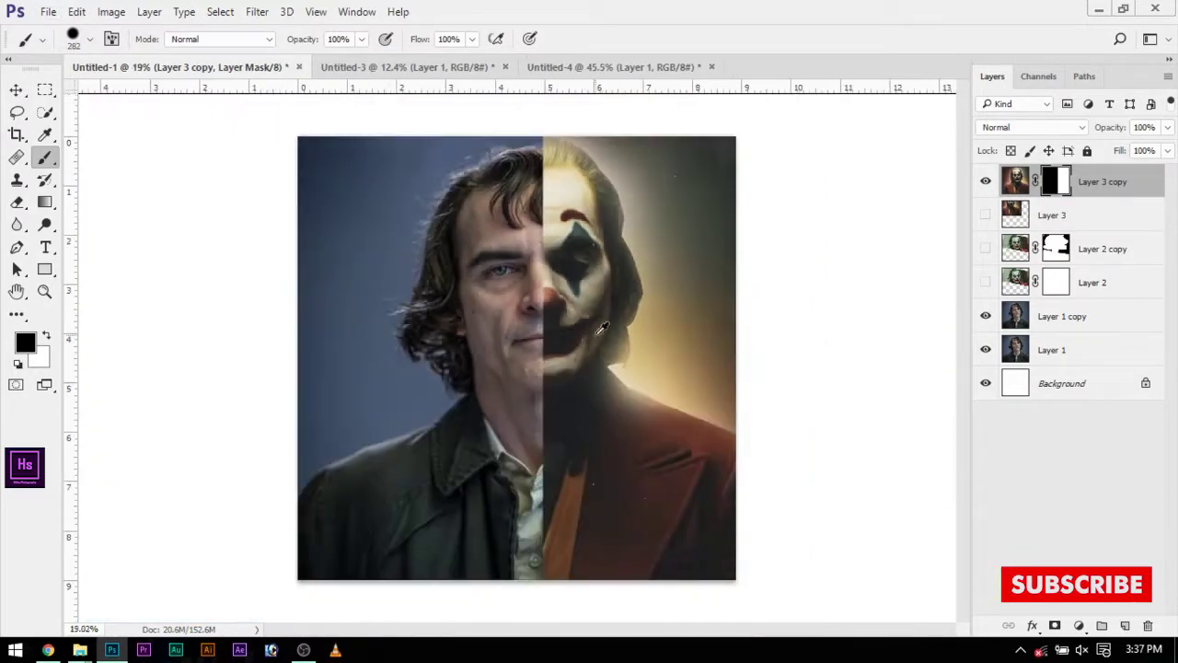
pyautogui.click(989, 182)
# - Select Layer 1 copy, the natural face, and trial a slight rotation
pyautogui.click(1073, 350)
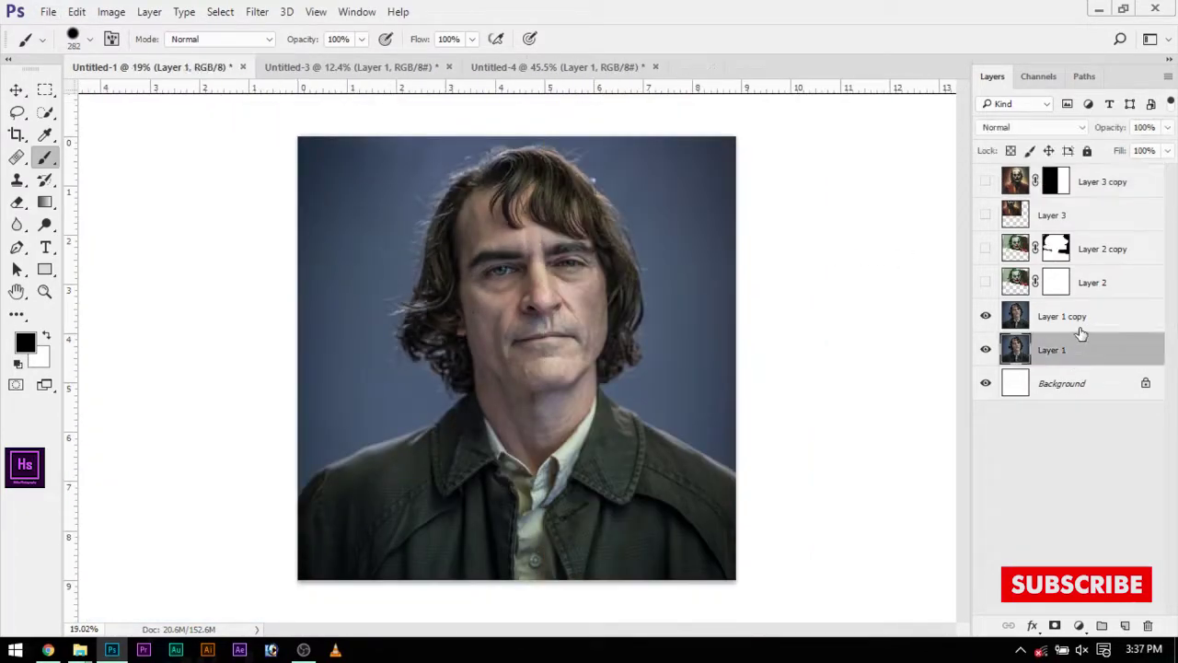
pyautogui.click(1058, 320)
pyautogui.hotkey('ctrl', 't')
pyautogui.moveTo(775, 258); pyautogui.dragTo(781, 269)
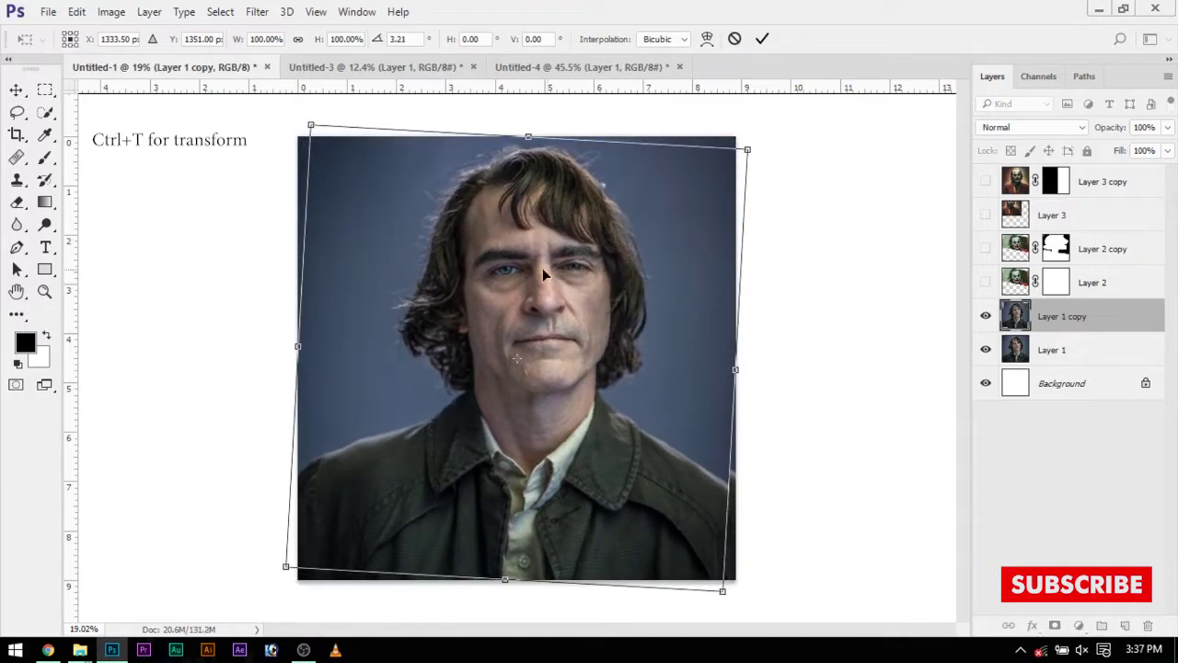
pyautogui.press('Return')
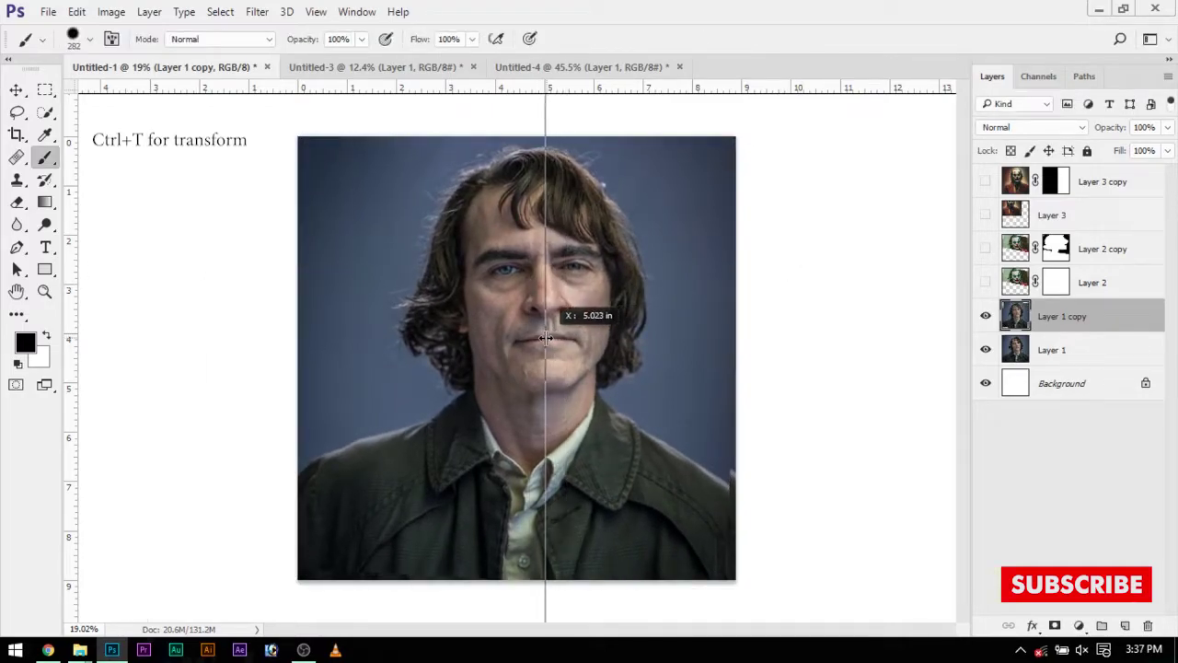
# - Add a centre guide and rotate the natural face copy upright along it, about 1.67°
pyautogui.moveTo(547, 339); pyautogui.dragTo(547, 338)
pyautogui.scroll(2, 547, 339)
pyautogui.hotkey('ctrl', 't')
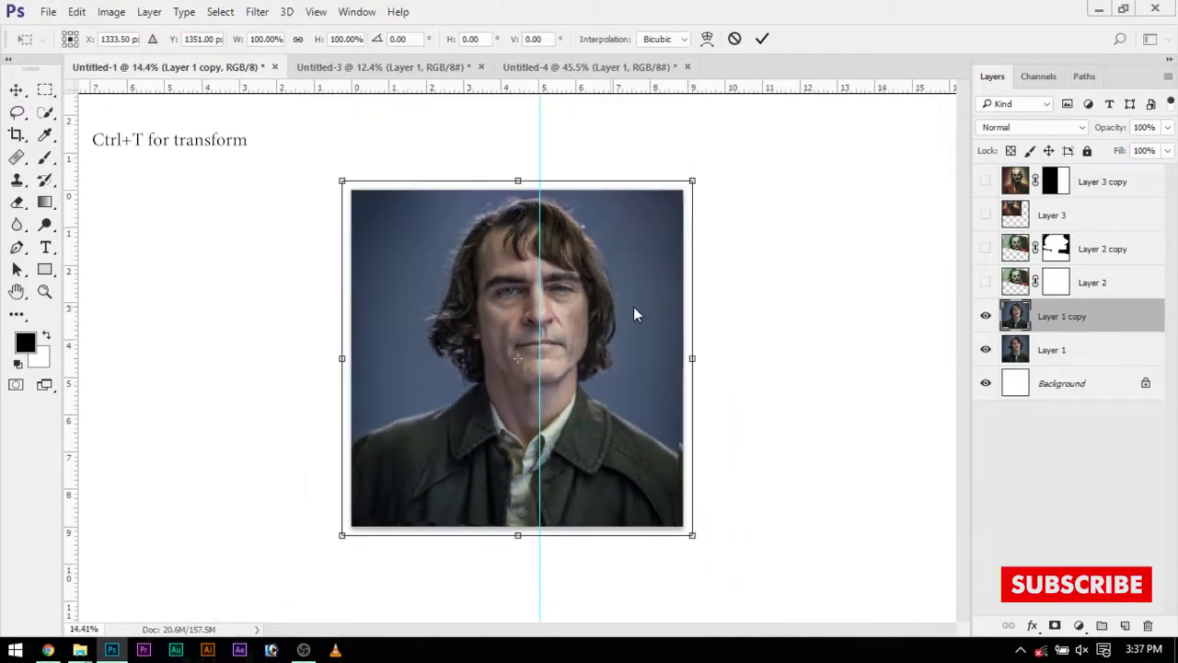
pyautogui.scroll(1, 601, 328)
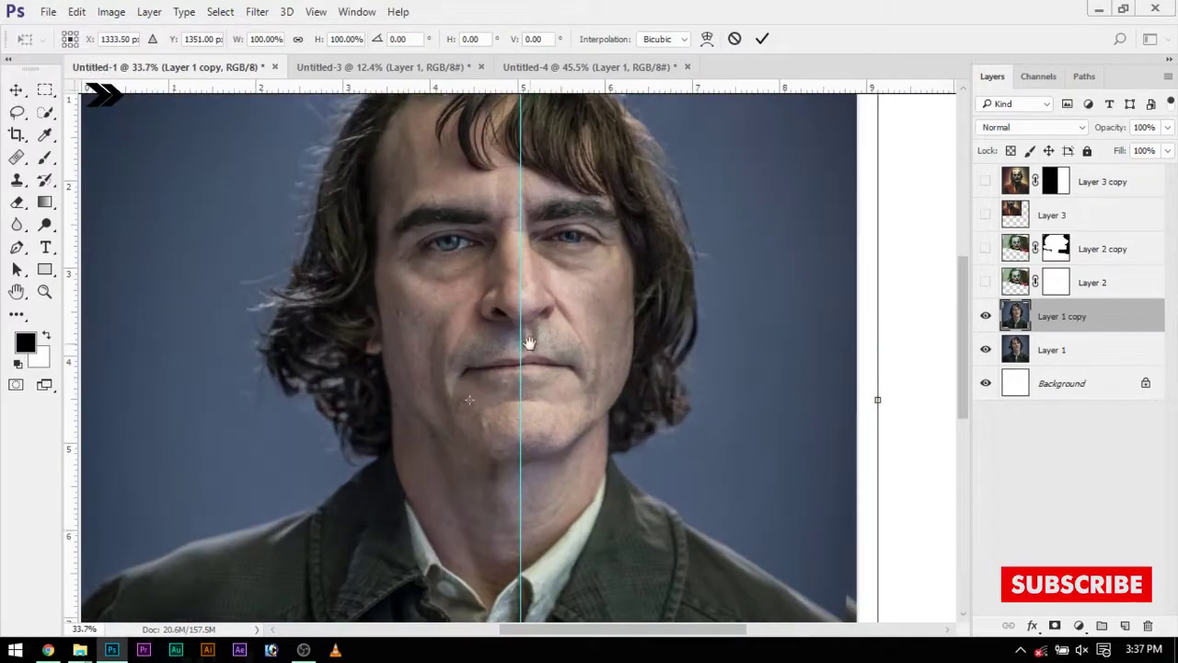
pyautogui.moveTo(525, 336); pyautogui.dragTo(544, 387)
pyautogui.moveTo(866, 342); pyautogui.dragTo(867, 351)
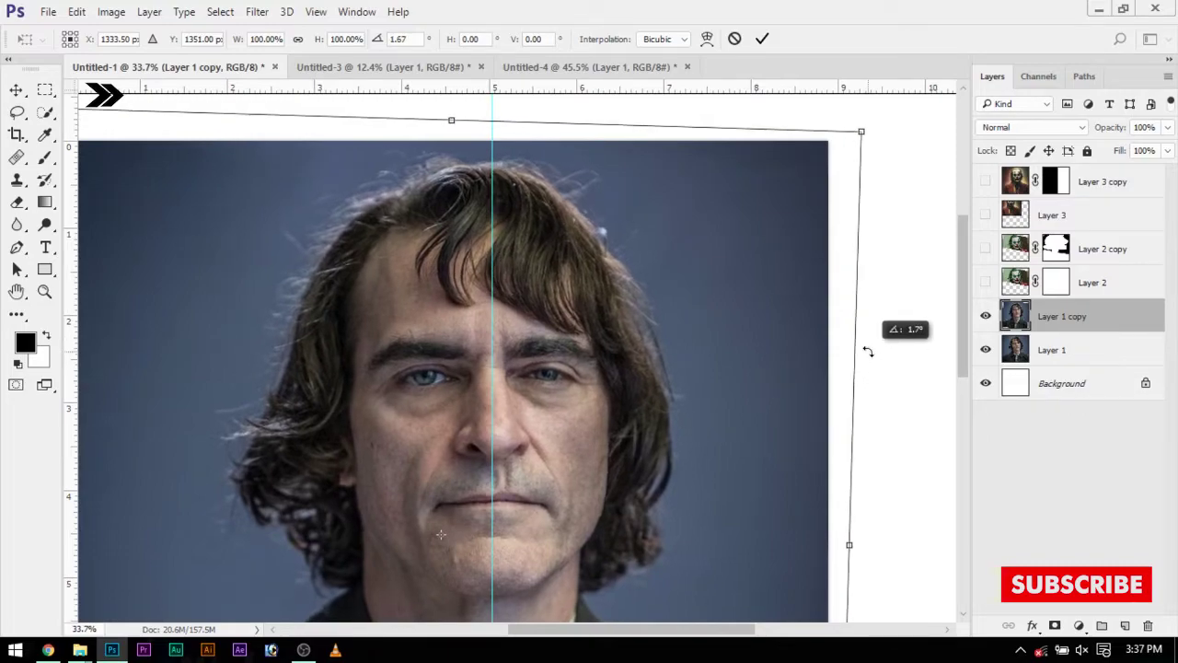
pyautogui.press('Left')
pyautogui.press('Left')
pyautogui.press('Left')
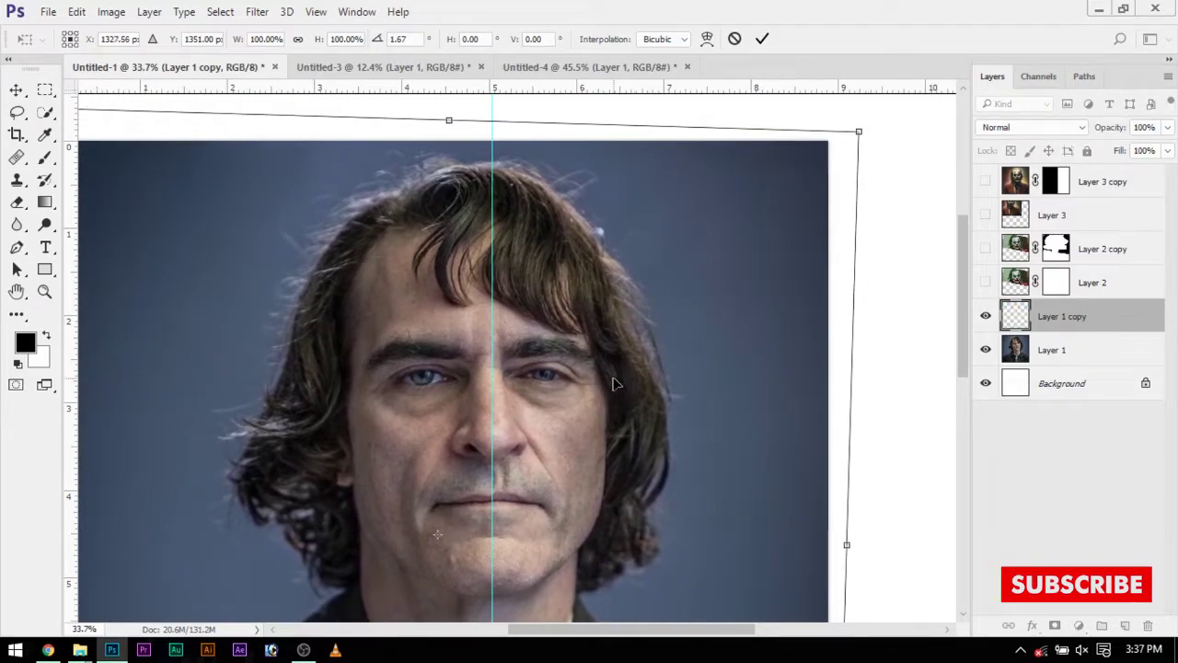
pyautogui.press('Return')
# - Show Layer 3 copy again and nudge the Joker half slightly down
pyautogui.press('b')
pyautogui.scroll(-3, 605, 389)
pyautogui.click(985, 182)
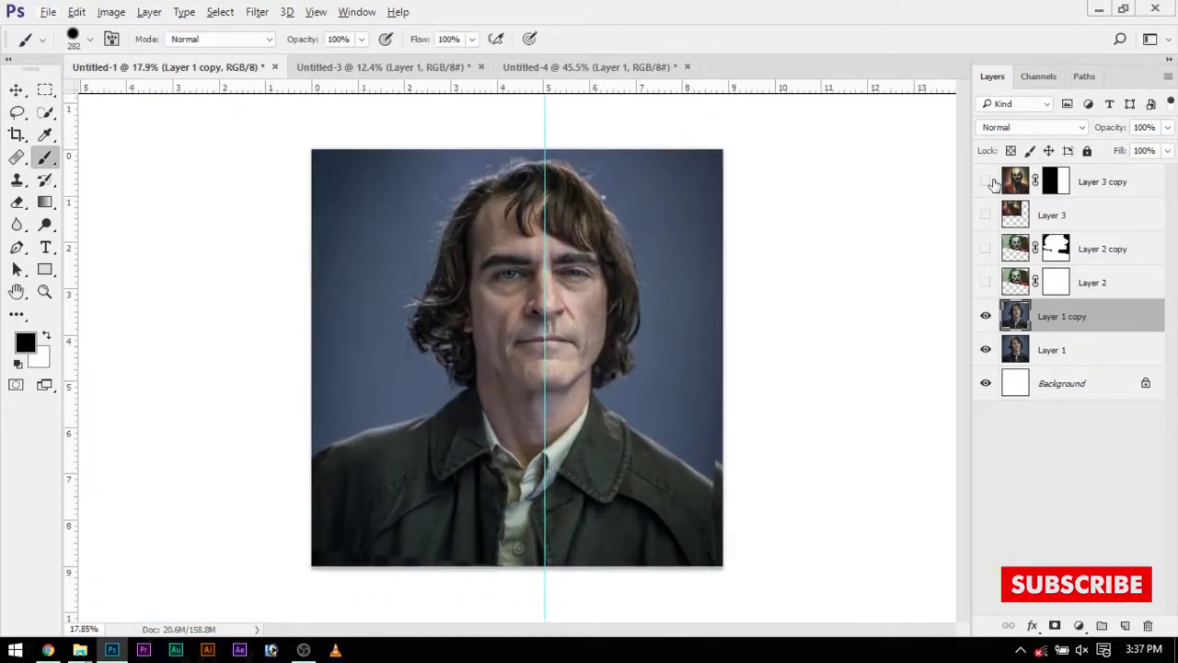
pyautogui.scroll(5, 552, 285)
pyautogui.press('v')
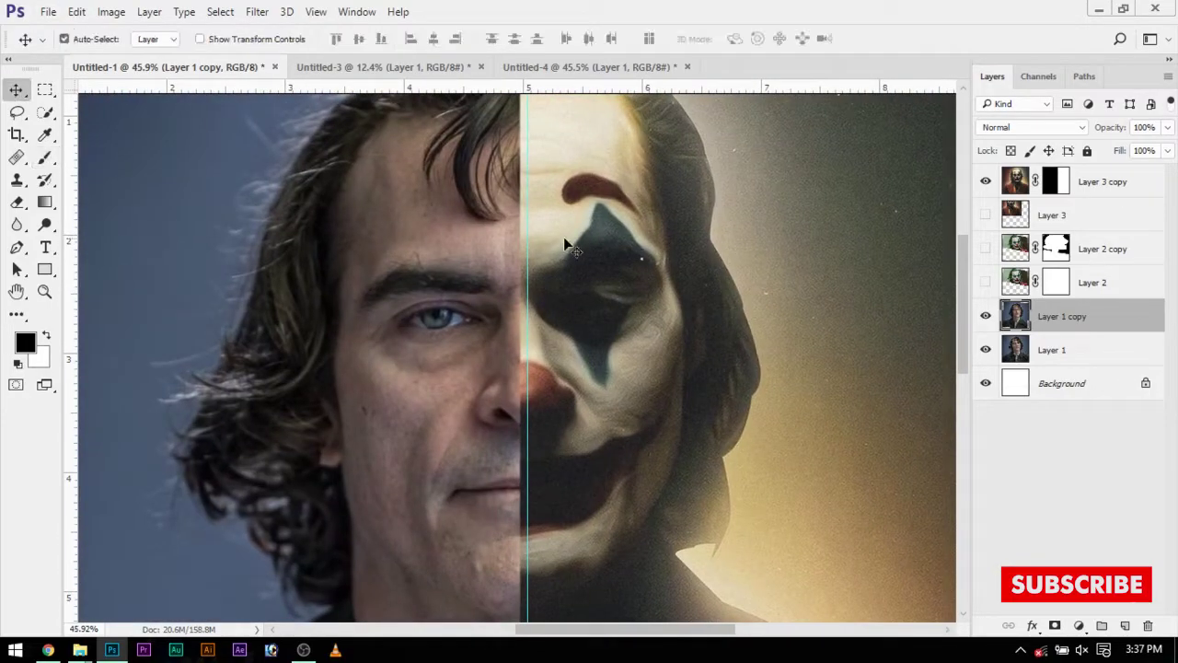
pyautogui.moveTo(552, 392)
pyautogui.mouseDown()
pyautogui.moveTo(552, 402)
pyautogui.moveTo(544, 393)
pyautogui.mouseUp()
pyautogui.scroll(-4, 544, 393)
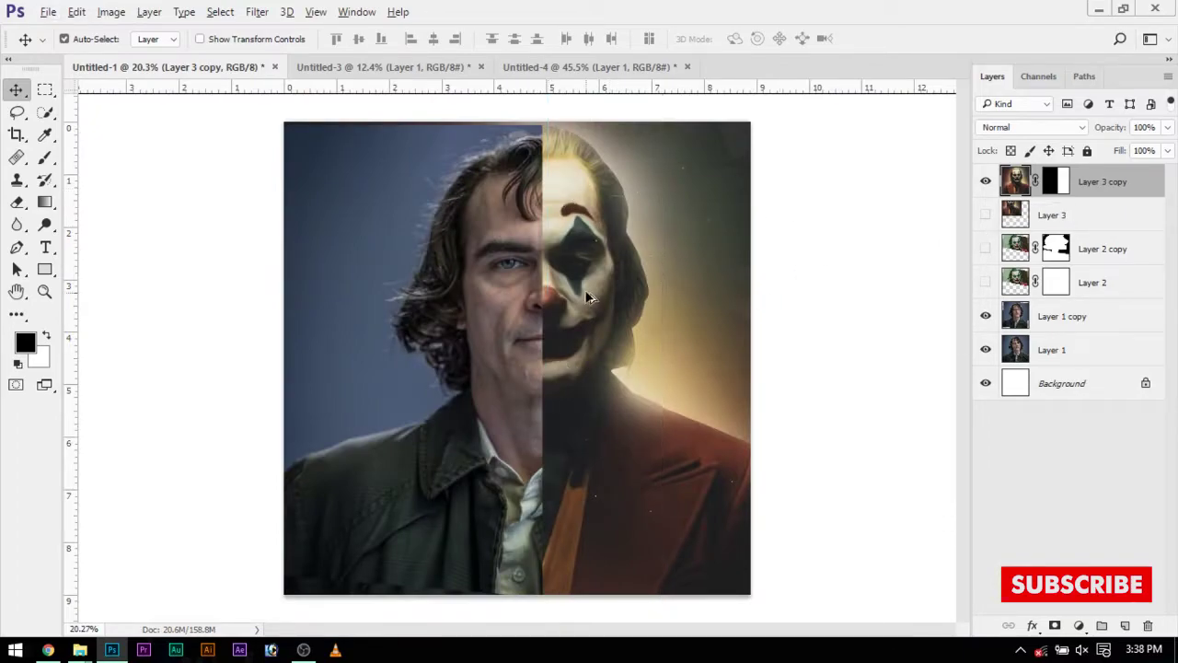
pyautogui.scroll(3, 589, 296)
pyautogui.scroll(-3, 715, 271)
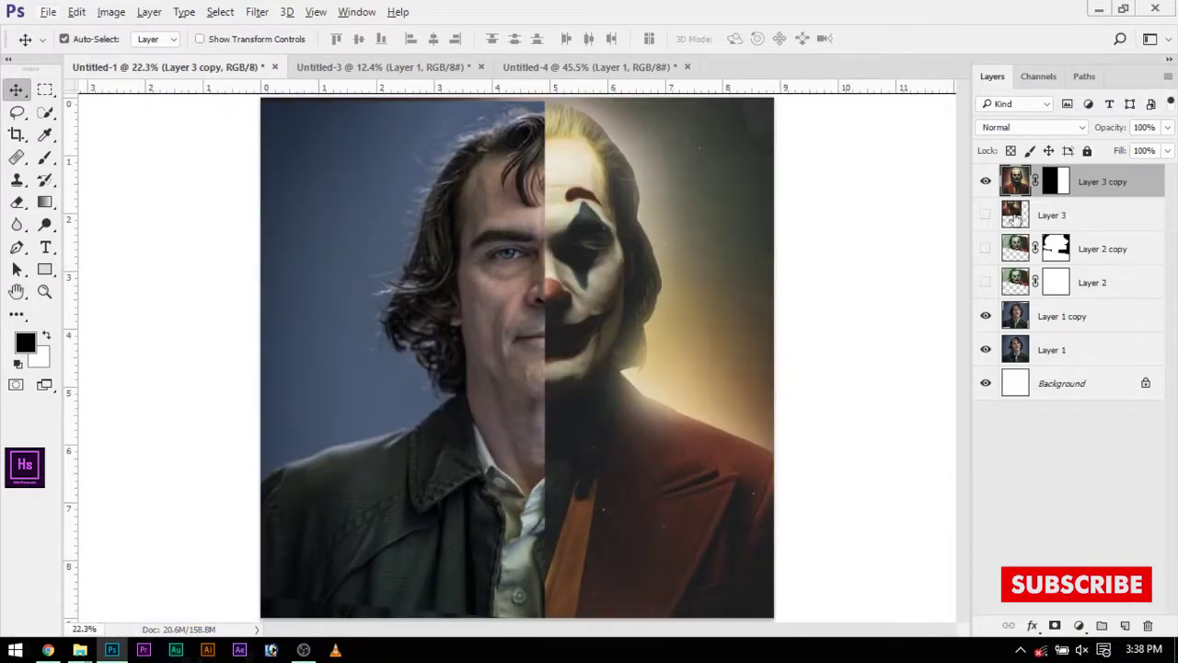
# - Hide Layer 3 copy, select the green-haired Layer 2 copy, and show the natural face copy
pyautogui.click(984, 248)
pyautogui.click(986, 249)
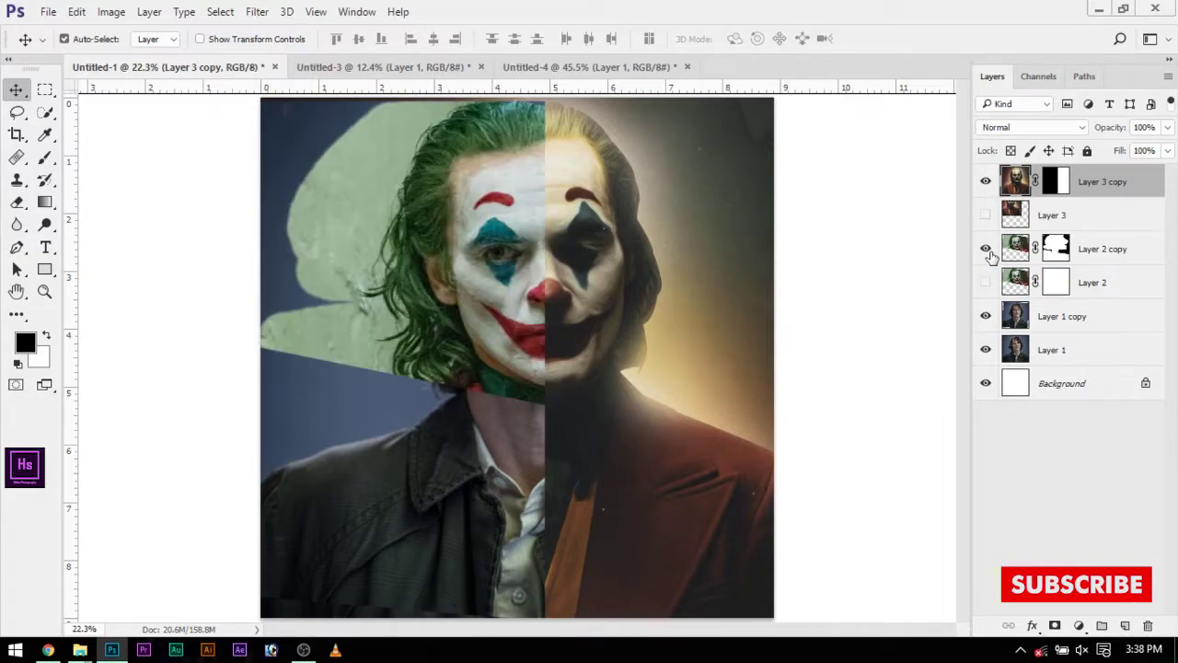
pyautogui.click(985, 181)
pyautogui.click(1046, 253)
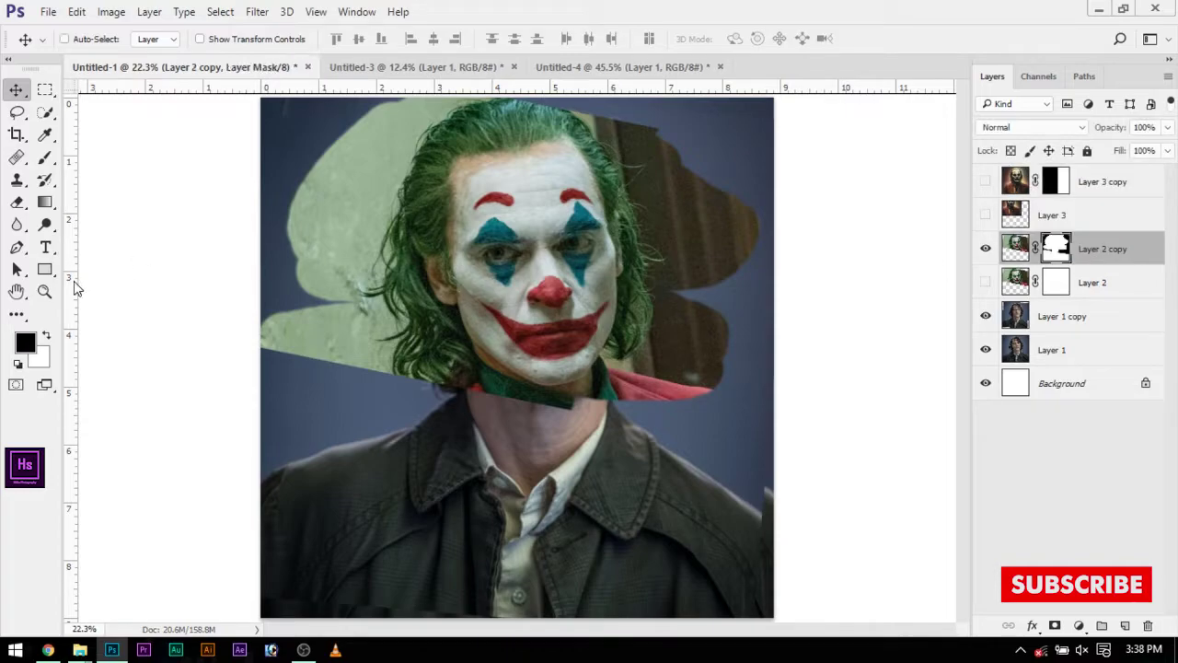
pyautogui.moveTo(73, 285); pyautogui.dragTo(552, 370)
pyautogui.click(986, 316)
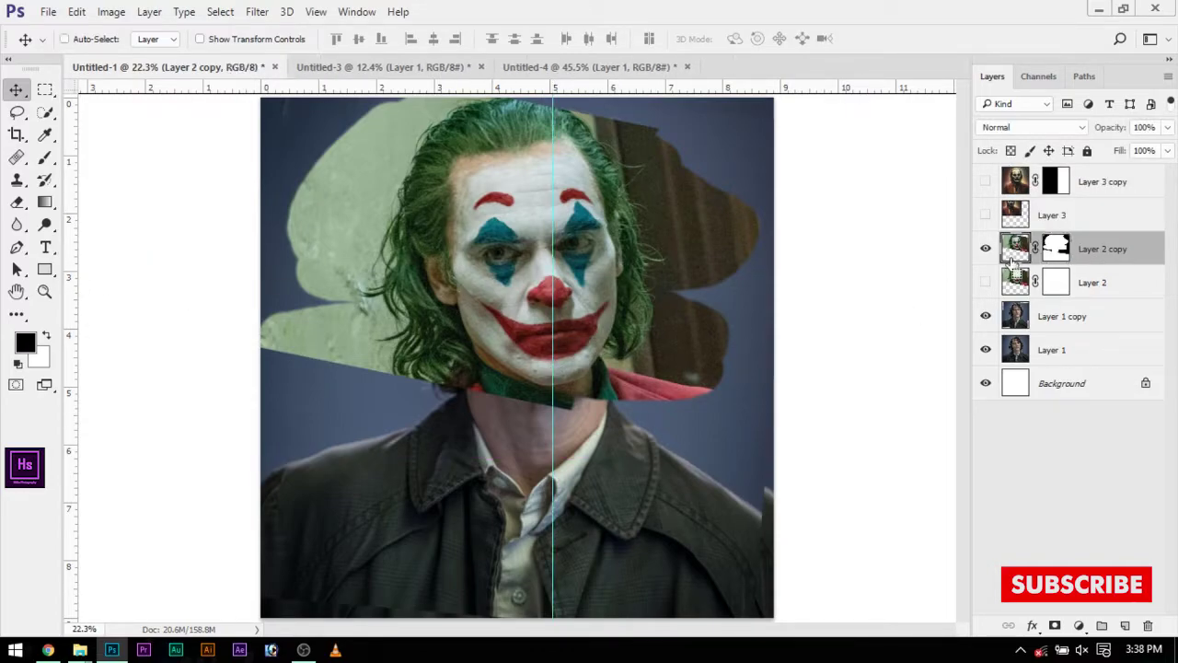
pyautogui.click(1015, 249)
# - Rotate the green-haired face to match the natural face's tilt
pyautogui.hotkey('ctrl', 't')
pyautogui.scroll(3, 495, 356)
pyautogui.moveTo(494, 357); pyautogui.dragTo(384, 468)
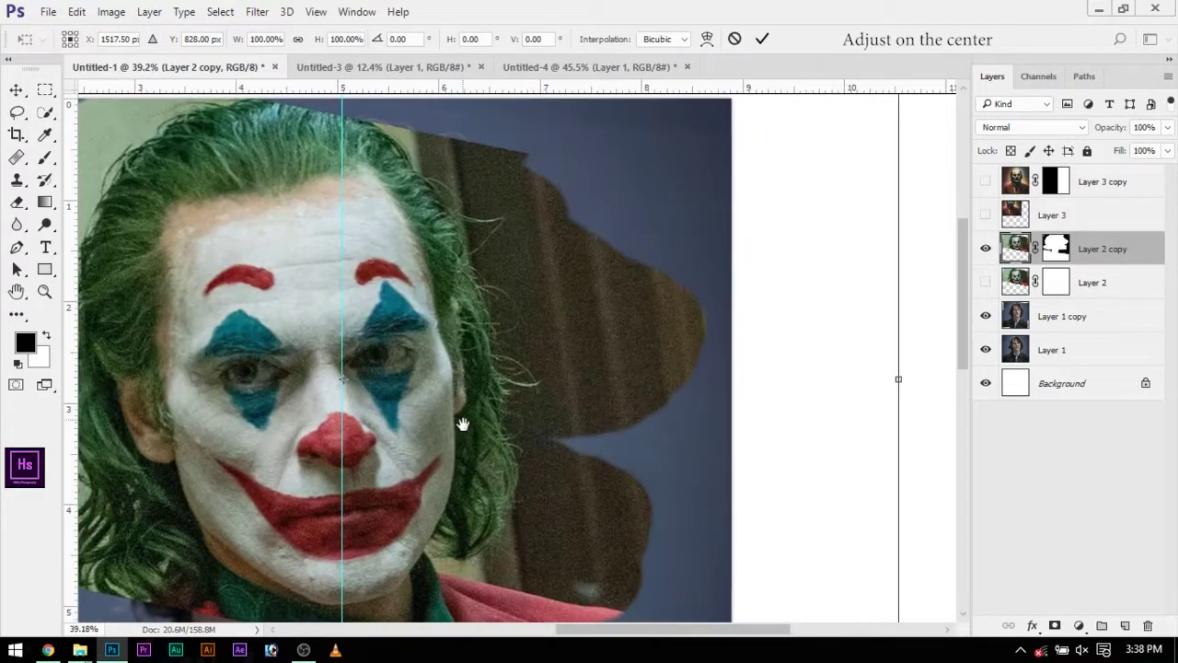
pyautogui.moveTo(898, 327); pyautogui.dragTo(924, 446)
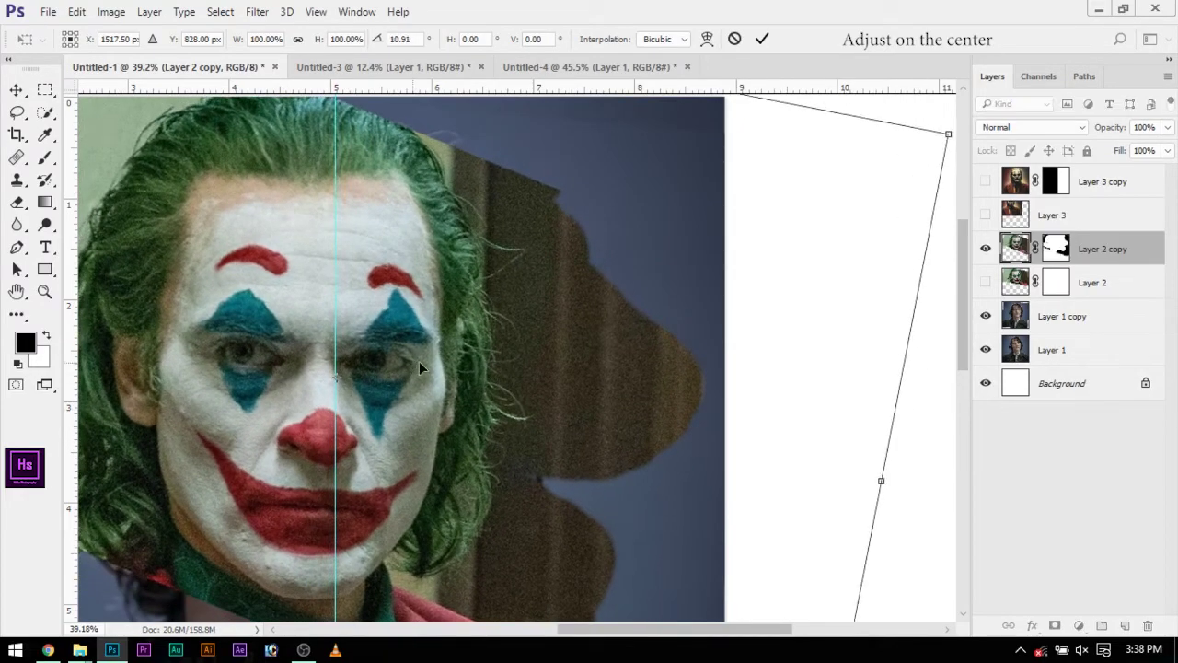
pyautogui.moveTo(418, 360); pyautogui.dragTo(422, 364)
pyautogui.press('Return')
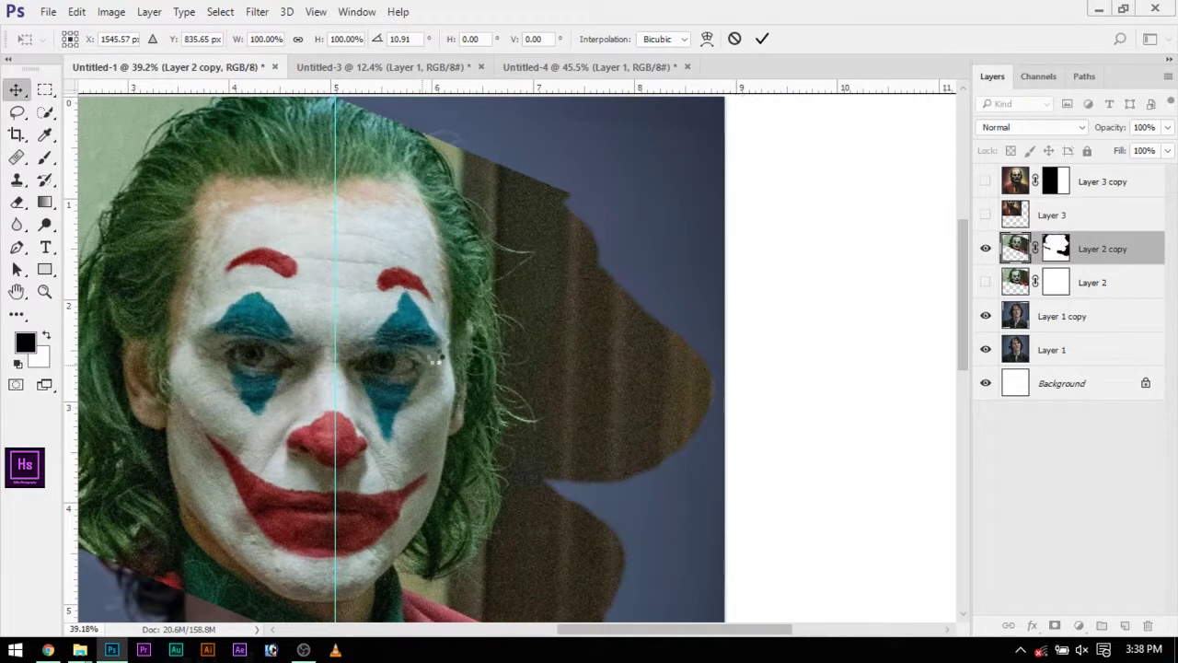
pyautogui.scroll(-3, 512, 368)
pyautogui.scroll(1, 512, 368)
# - Lower the green-haired face's opacity to check its alignment
pyautogui.moveTo(1094, 129)
pyautogui.mouseDown()
pyautogui.moveTo(1112, 124)
pyautogui.moveTo(1013, 133)
pyautogui.mouseUp()
pyautogui.scroll(2, 681, 339)
pyautogui.moveTo(1125, 132); pyautogui.dragTo(1139, 133)
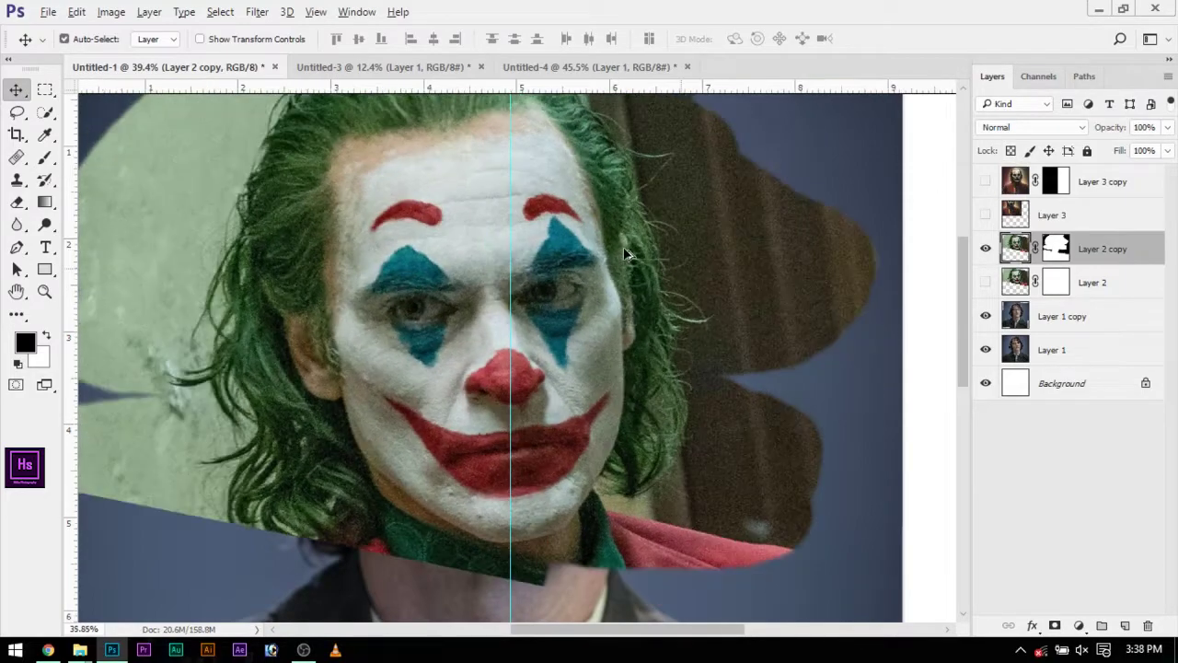
pyautogui.scroll(-3, 626, 255)
pyautogui.moveTo(1104, 128)
pyautogui.mouseDown()
pyautogui.moveTo(1059, 129)
pyautogui.moveTo(1100, 131)
pyautogui.mouseUp()
pyautogui.scroll(3, 485, 330)
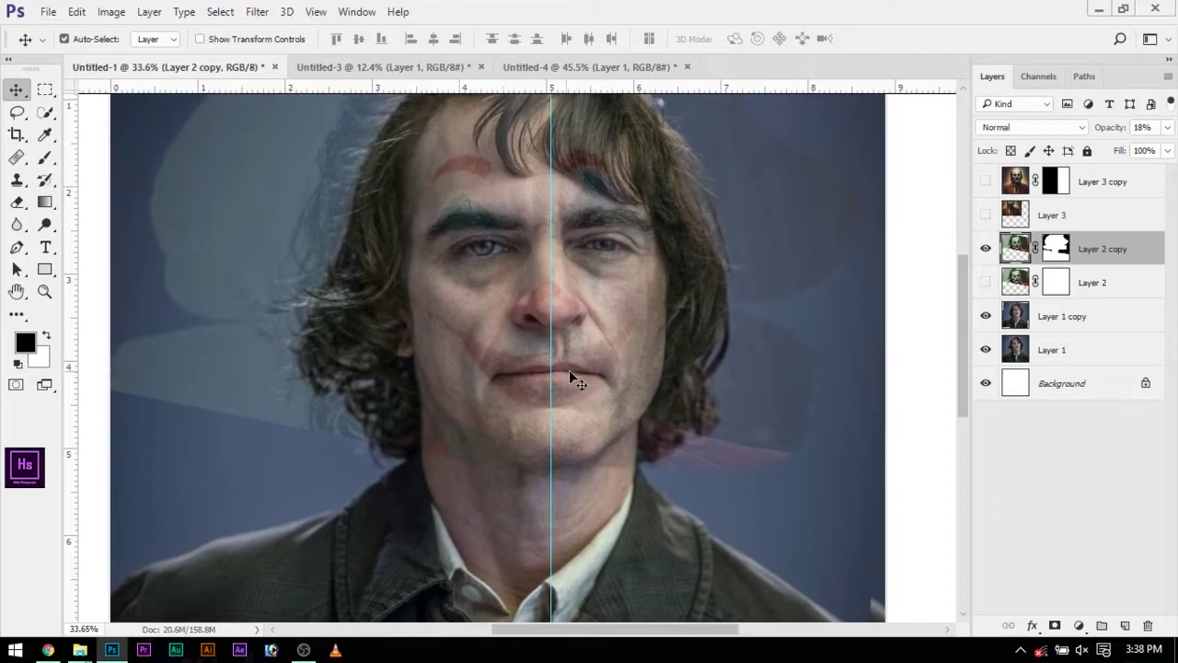
# - Add guides at the face centre, right face edge, eyebrow level and below the chin
pyautogui.moveTo(311, 324); pyautogui.dragTo(406, 325)
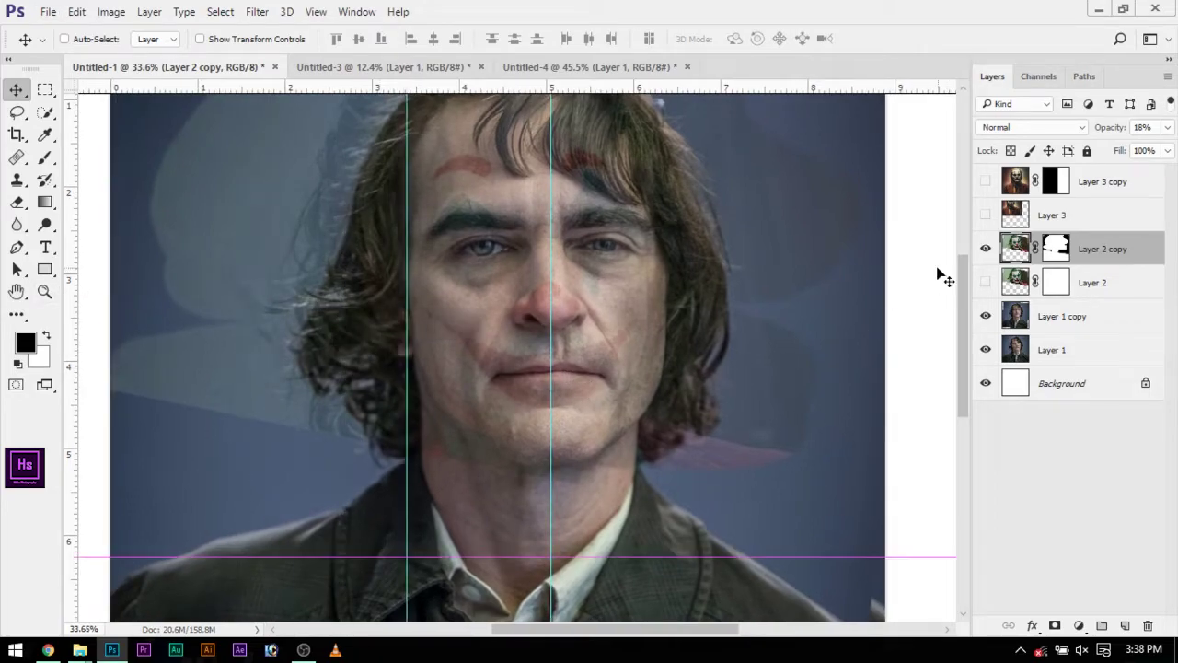
pyautogui.moveTo(73, 281); pyautogui.dragTo(669, 341)
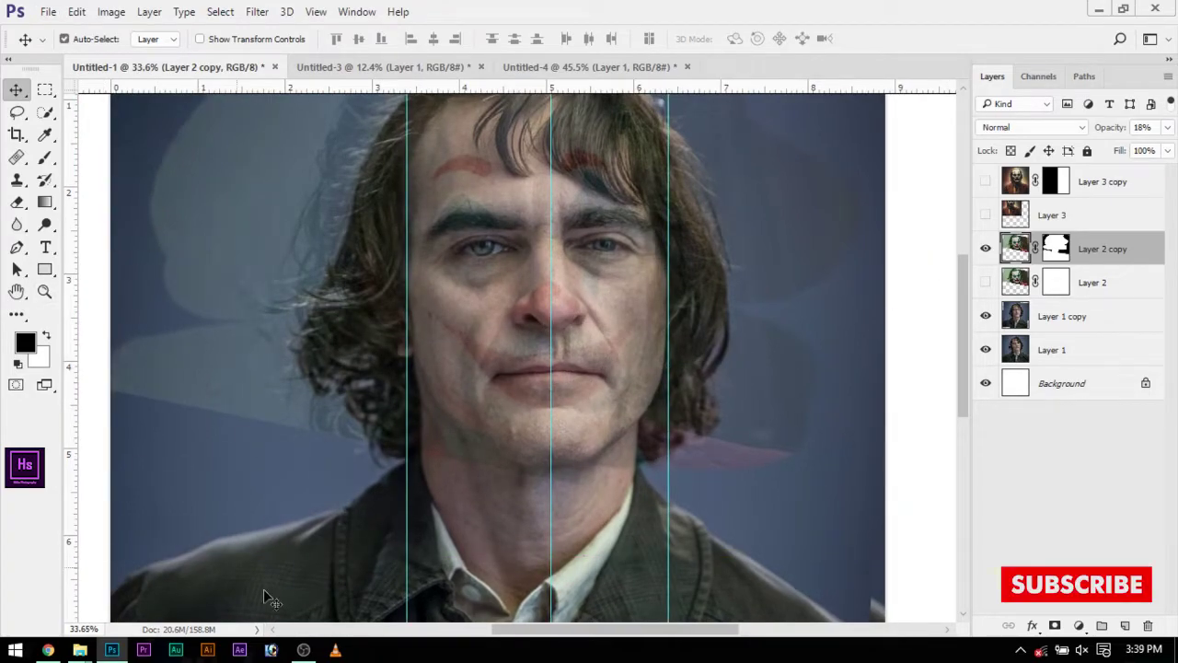
pyautogui.moveTo(467, 89); pyautogui.dragTo(543, 207)
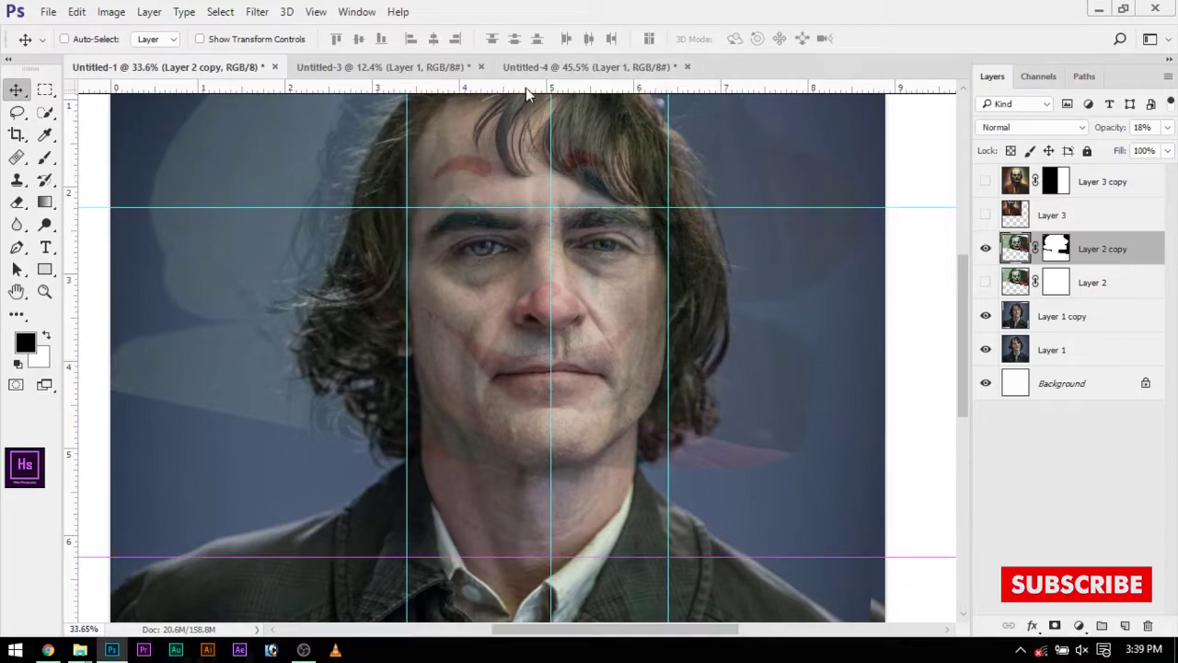
pyautogui.moveTo(525, 87); pyautogui.dragTo(563, 463)
pyautogui.scroll(-3, 563, 463)
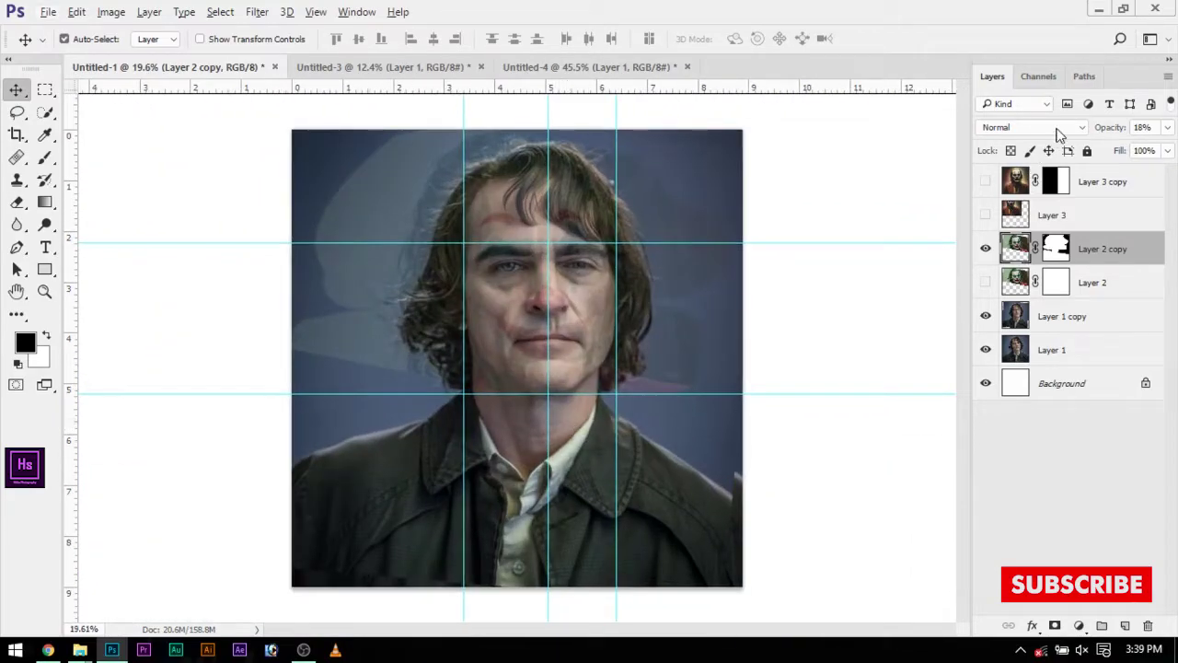
# - Restore full opacity, then reposition and rotate the green-haired face to align with the guides
pyautogui.press('0')
pyautogui.scroll(2, 543, 322)
pyautogui.scroll(1, 608, 354)
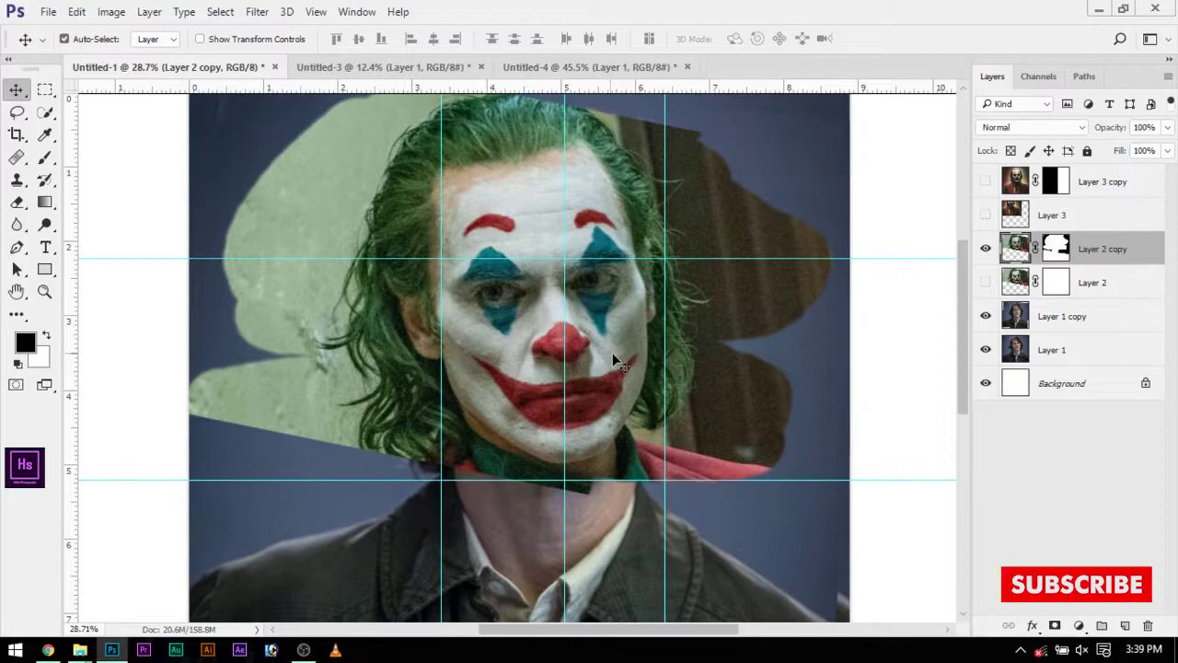
pyautogui.moveTo(614, 358); pyautogui.dragTo(622, 339)
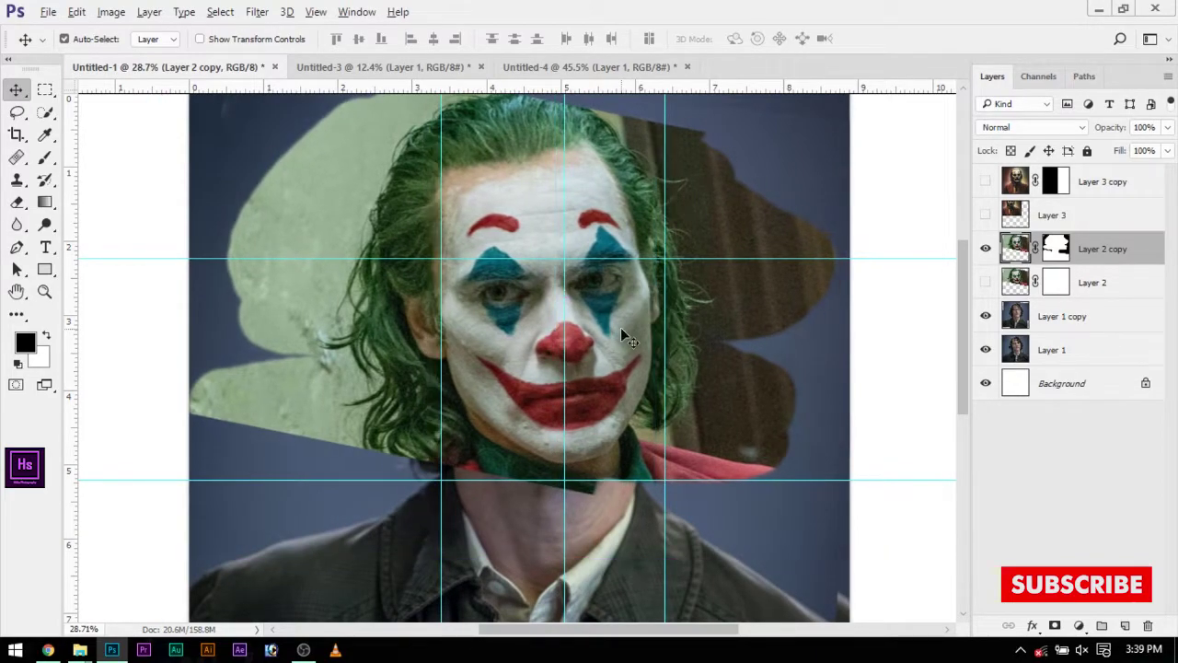
pyautogui.scroll(-3, 622, 330)
pyautogui.hotkey('ctrl', 't')
pyautogui.moveTo(603, 347); pyautogui.dragTo(594, 350)
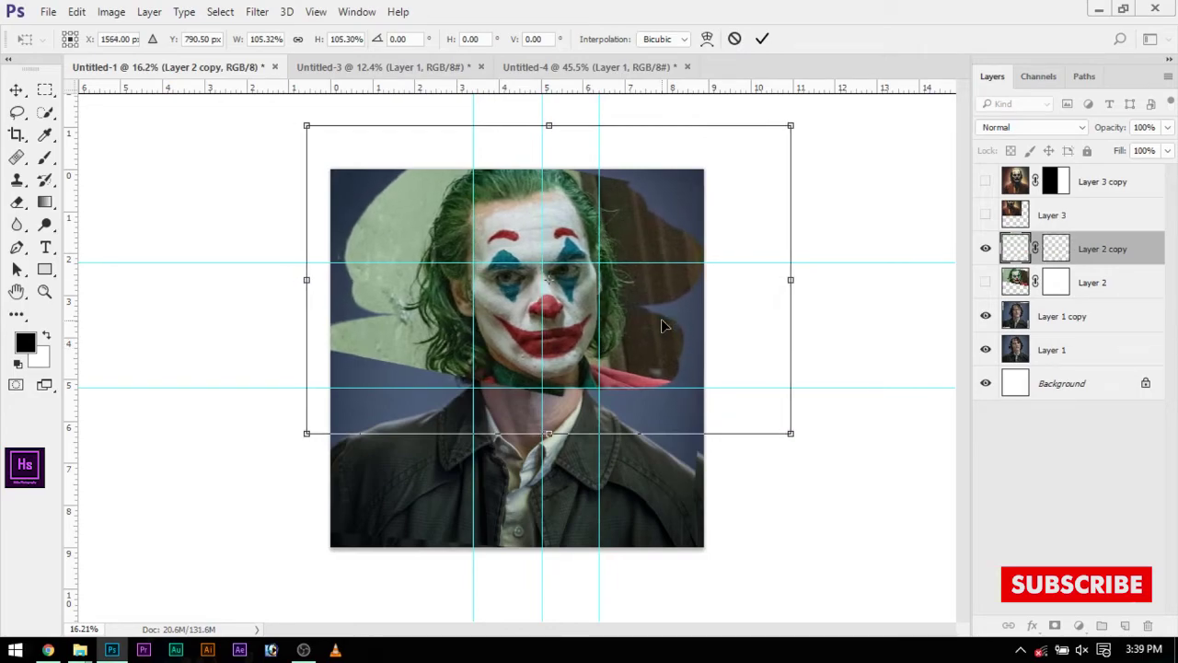
pyautogui.press('Right')
pyautogui.press('Down')
pyautogui.press('Down')
pyautogui.press('Down')
pyautogui.press('Down')
pyautogui.press('Down')
pyautogui.press('Down')
pyautogui.press('Down')
pyautogui.press('Down')
pyautogui.press('Down')
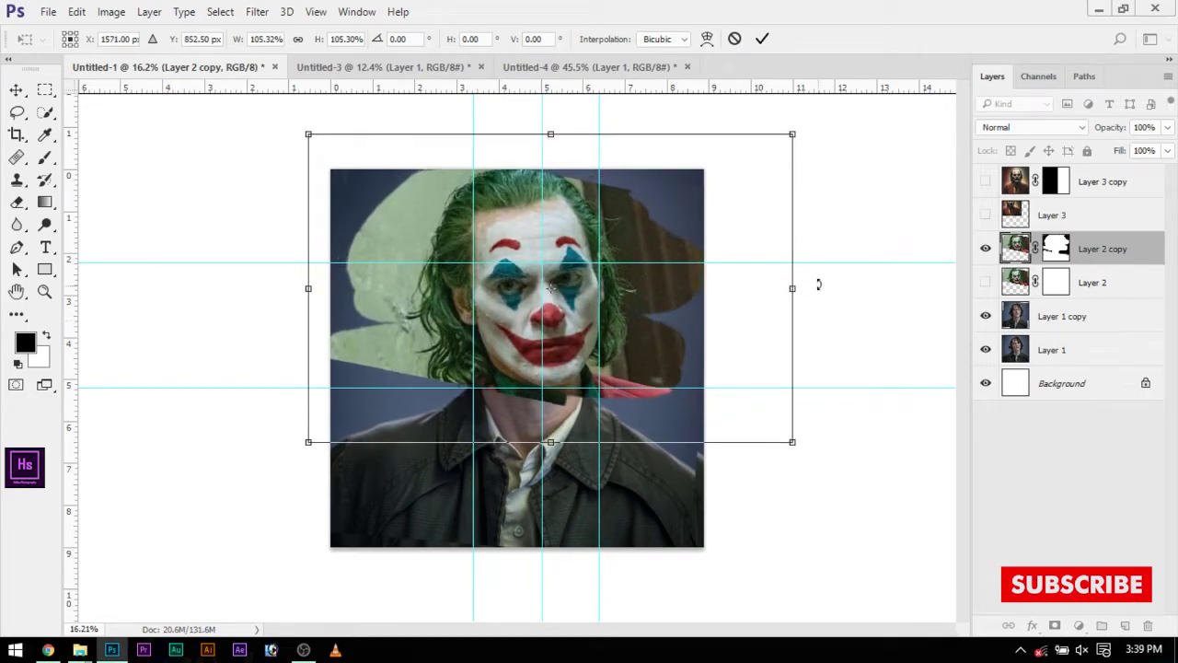
pyautogui.moveTo(818, 285); pyautogui.dragTo(807, 317)
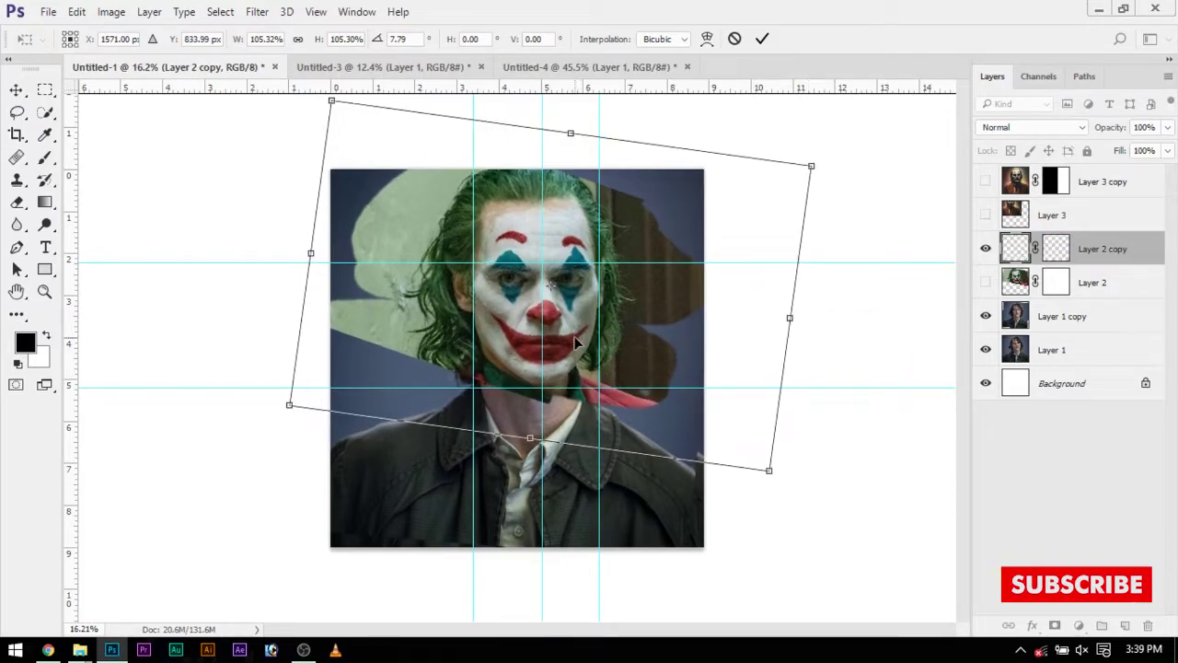
pyautogui.press('Return')
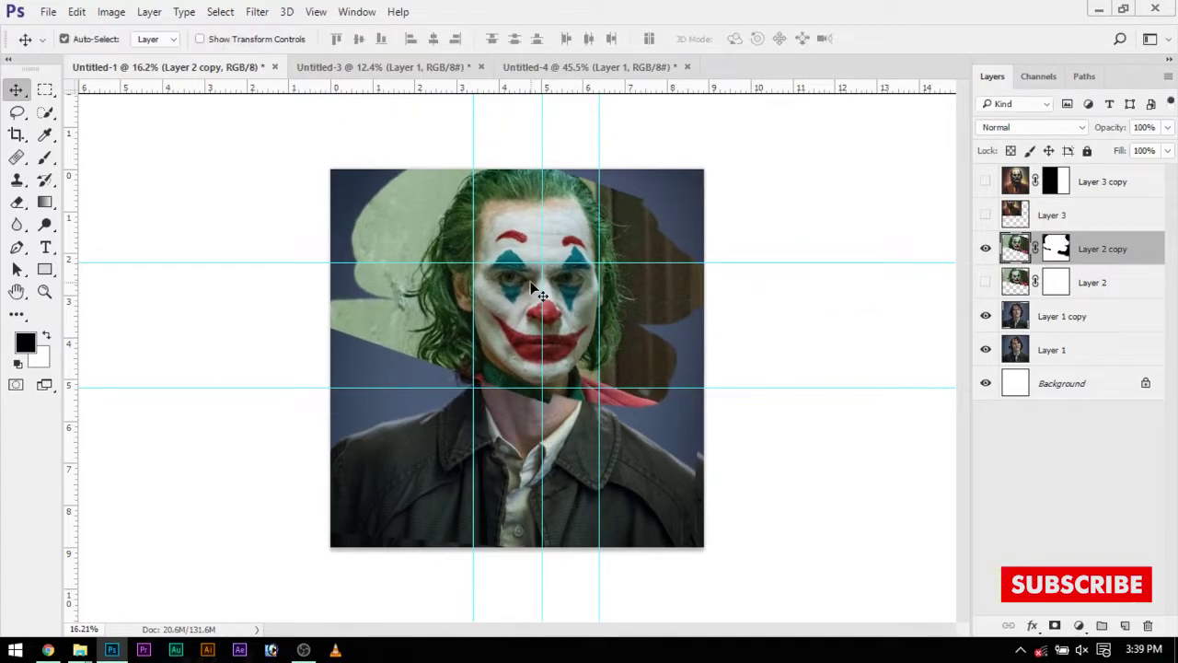
# - Fade Layer 2 copy down to 2% opacity
pyautogui.hotkey('ctrl', '+')
pyautogui.write('5')
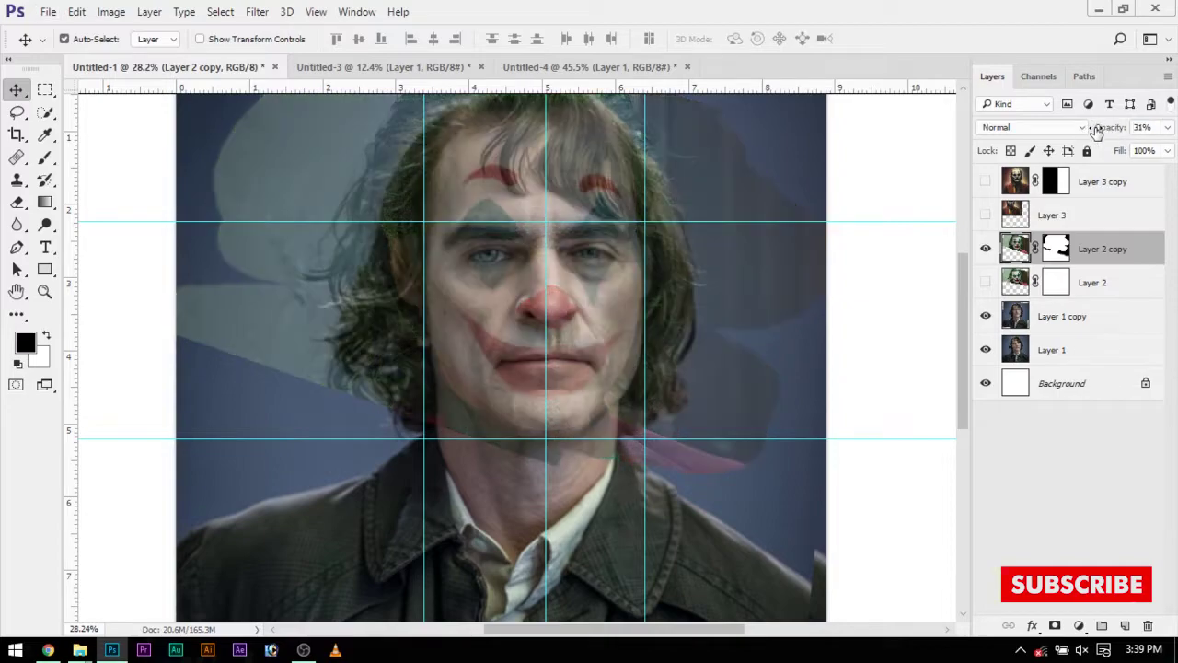
pyautogui.write('1')
pyautogui.moveTo(1109, 128); pyautogui.dragTo(1064, 127)
pyautogui.scroll(-3, 570, 313)
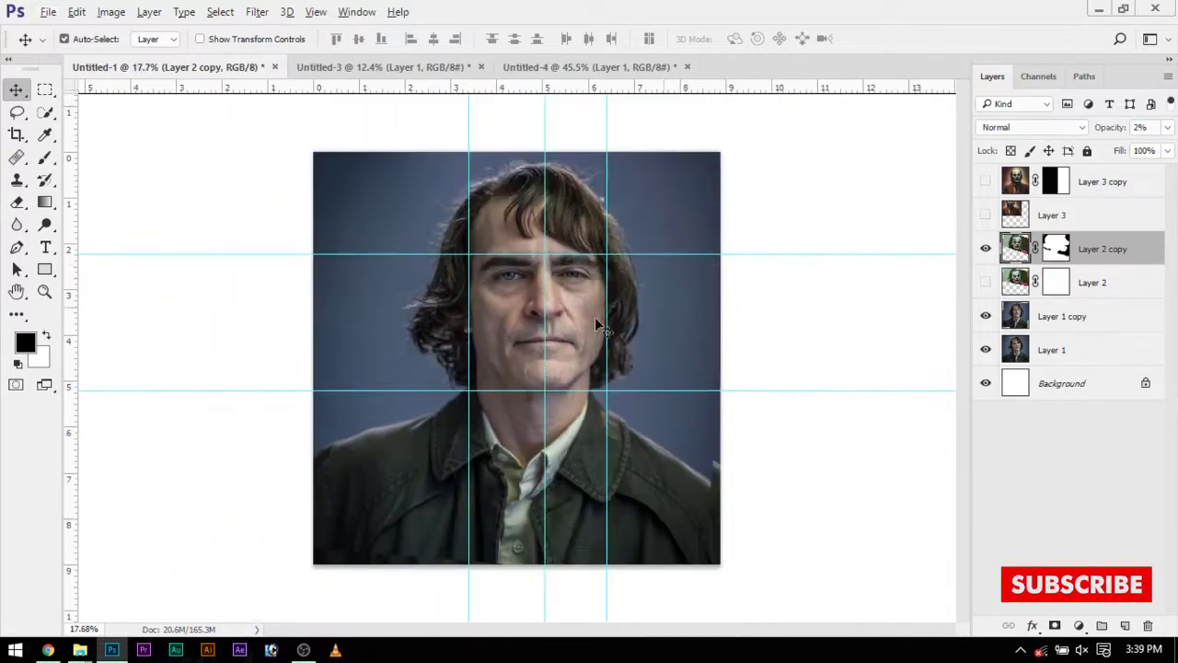
# - Select the left half and paint Layer 2 copy's mask black there, raising its opacity back
pyautogui.press('m')
pyautogui.moveTo(496, 508); pyautogui.dragTo(545, 563)
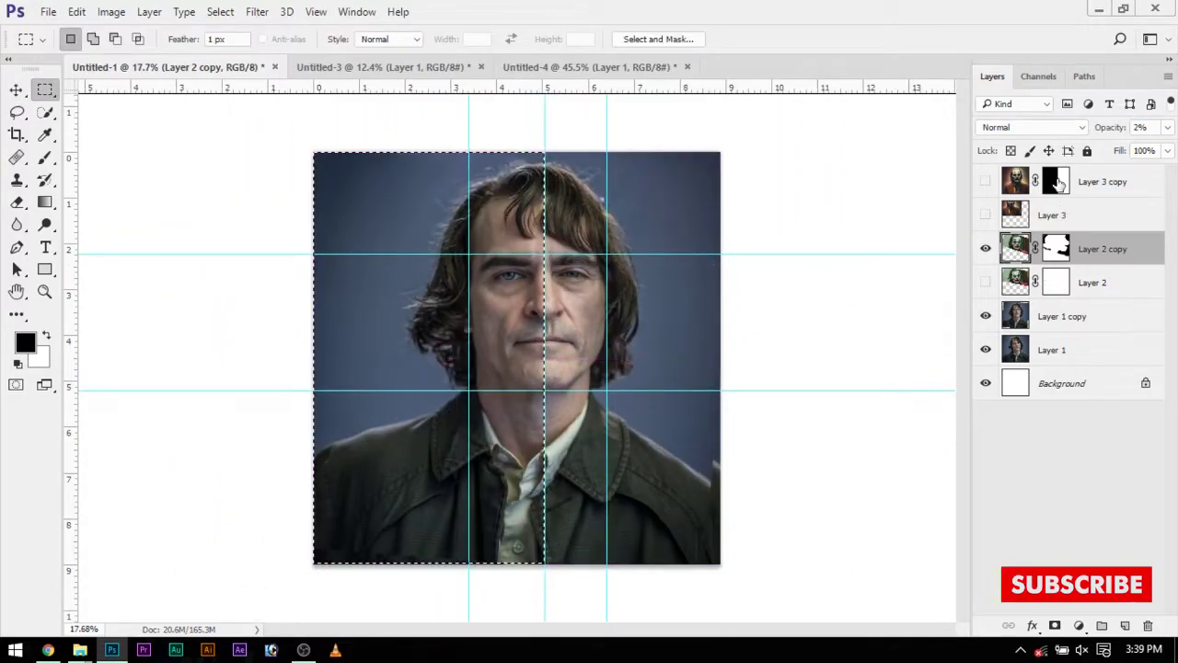
pyautogui.hotkey('ctrl', '\\')
pyautogui.moveTo(1111, 127); pyautogui.dragTo(1150, 127)
pyautogui.press('b')
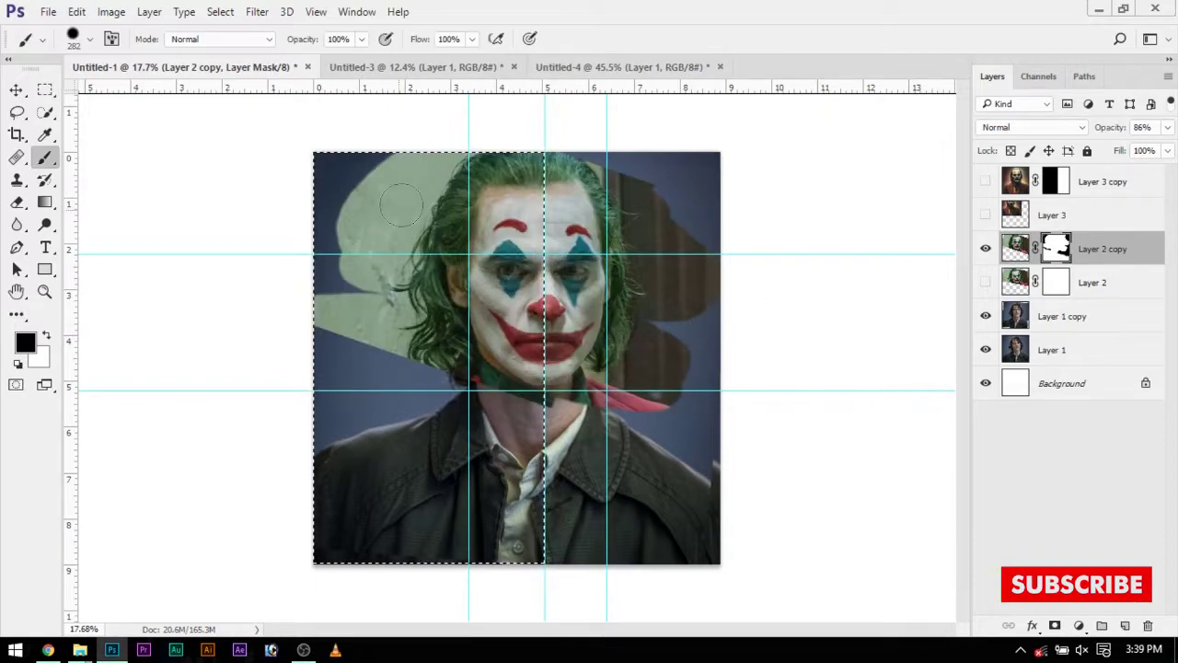
pyautogui.moveTo(432, 184)
pyautogui.mouseDown()
pyautogui.moveTo(303, 368)
pyautogui.moveTo(451, 502)
pyautogui.mouseUp()
pyautogui.moveTo(510, 345); pyautogui.dragTo(506, 293)
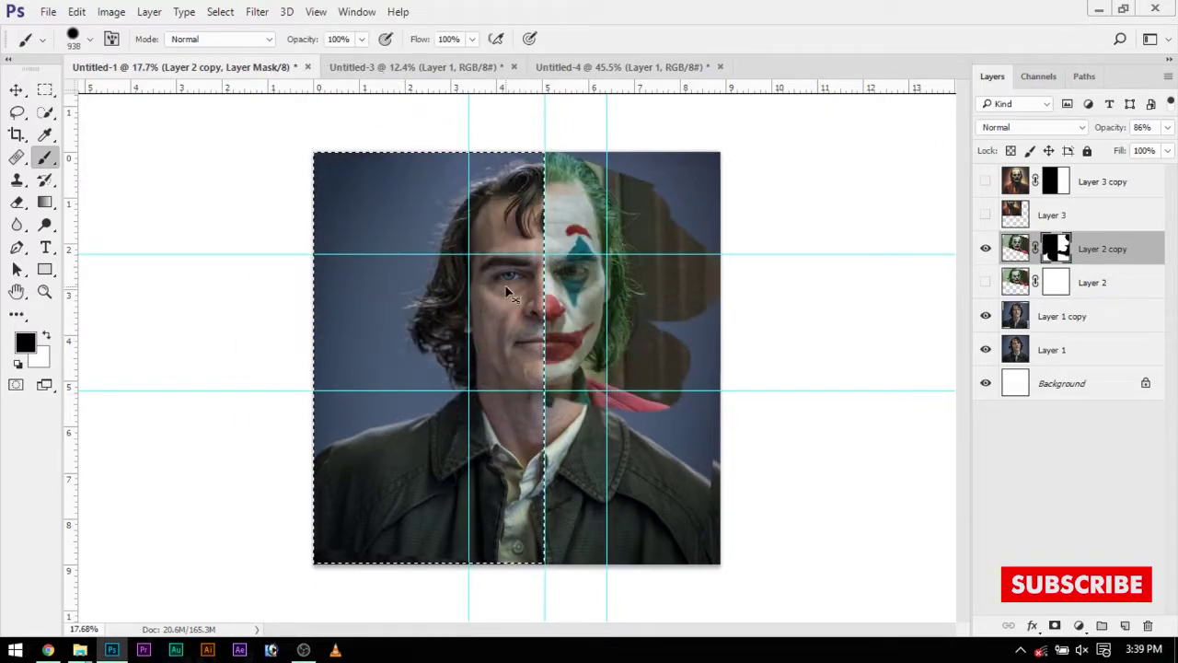
# - Invert the selection, paint white to reveal the Joker's right half, and deselect
pyautogui.press('i')
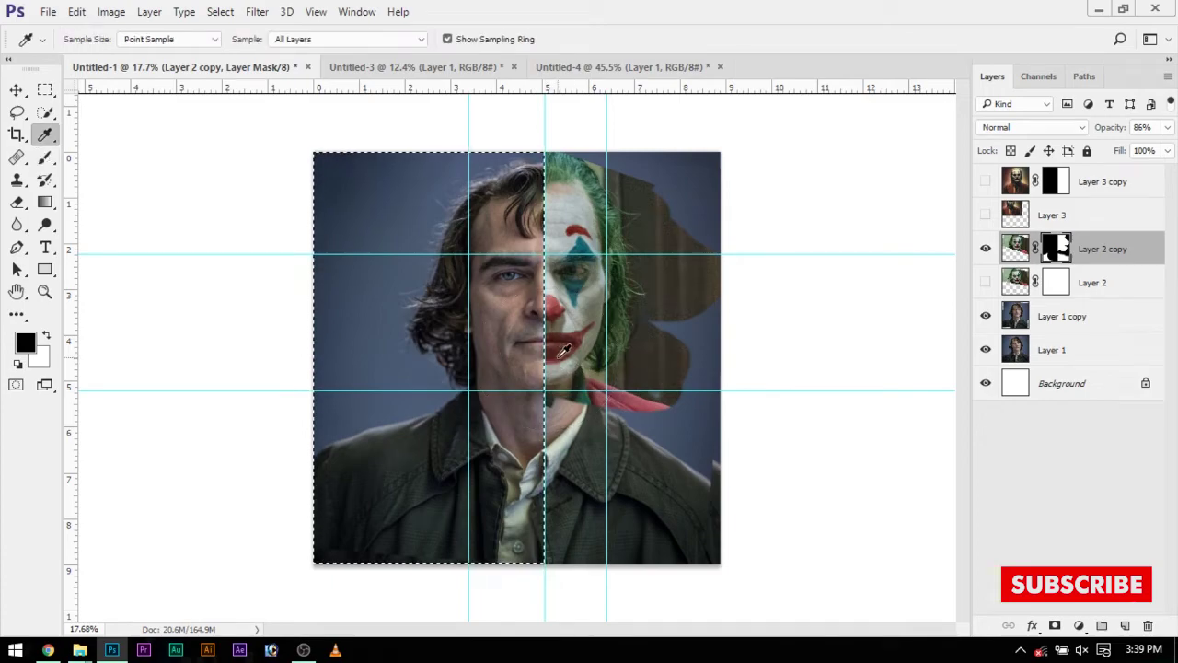
pyautogui.hotkey('ctrl', 'shift', 'i')
pyautogui.press('b')
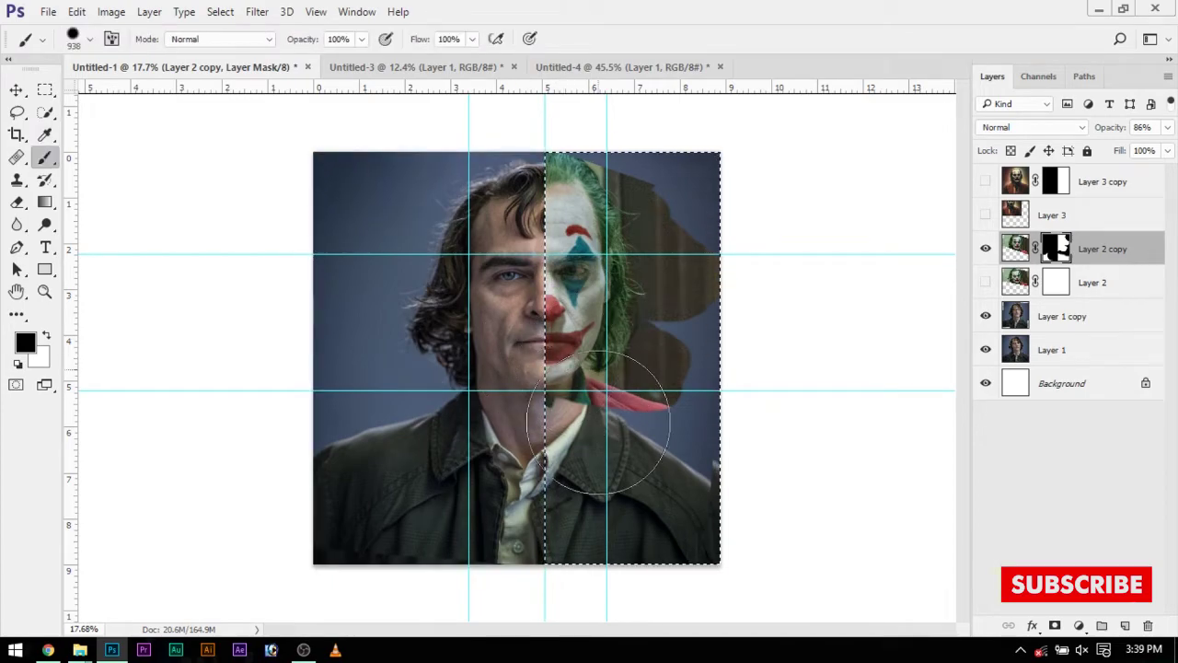
pyautogui.press('x')
pyautogui.moveTo(589, 313)
pyautogui.mouseDown()
pyautogui.moveTo(644, 460)
pyautogui.moveTo(699, 421)
pyautogui.mouseUp()
pyautogui.hotkey('ctrl', 'd')
# - Make Layer 3 copy's dark Joker half visible again
pyautogui.scroll(-2, 580, 332)
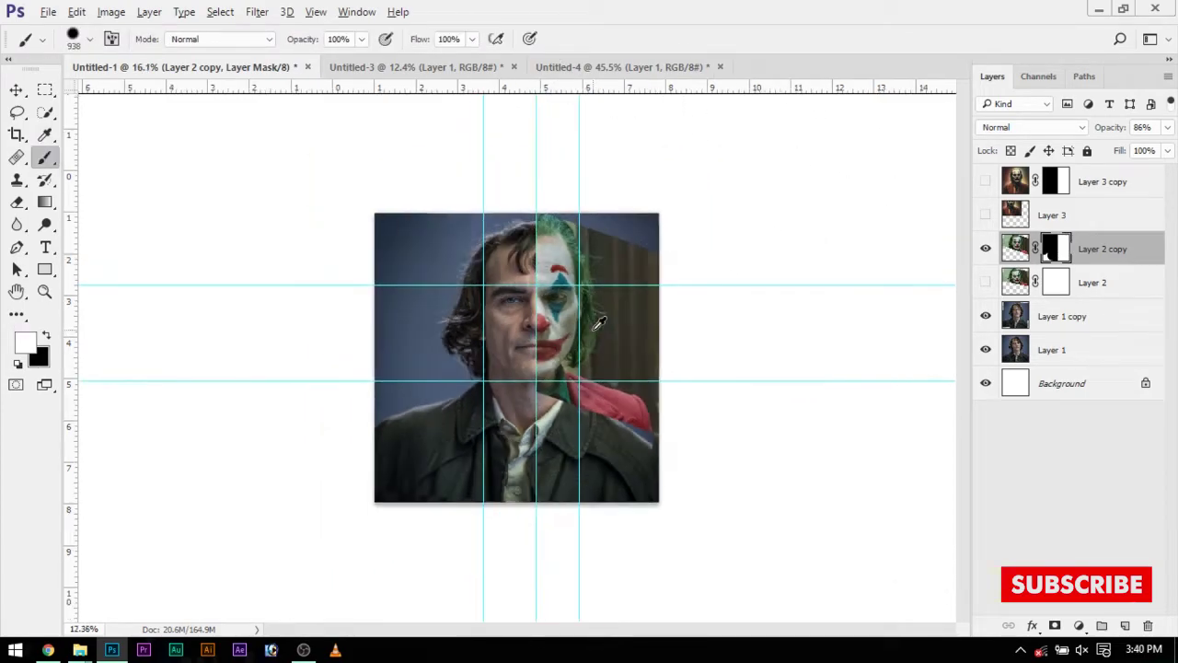
pyautogui.scroll(3, 579, 332)
pyautogui.scroll(2, 580, 331)
pyautogui.scroll(-2, 580, 329)
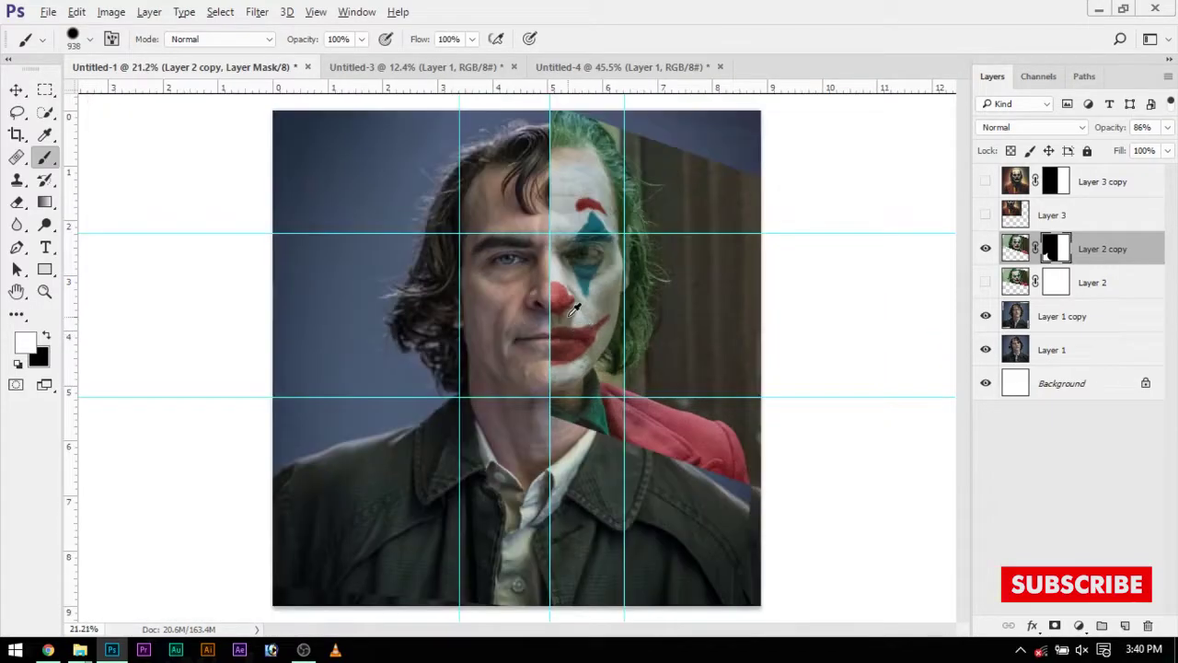
pyautogui.scroll(2, 573, 308)
pyautogui.scroll(-3, 659, 293)
pyautogui.click(983, 185)
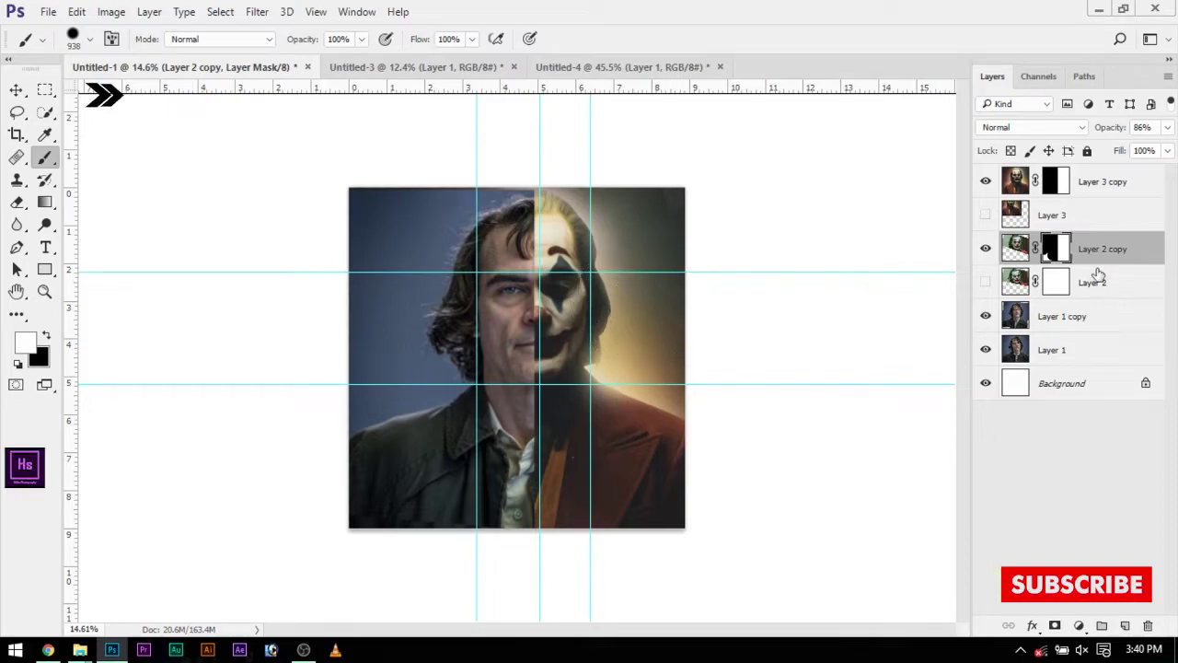
# - Target Layer 3 copy's mask and reveal the Joker's face, orange shirt and red suit
pyautogui.press('x')
pyautogui.click(985, 181)
pyautogui.click(1023, 186)
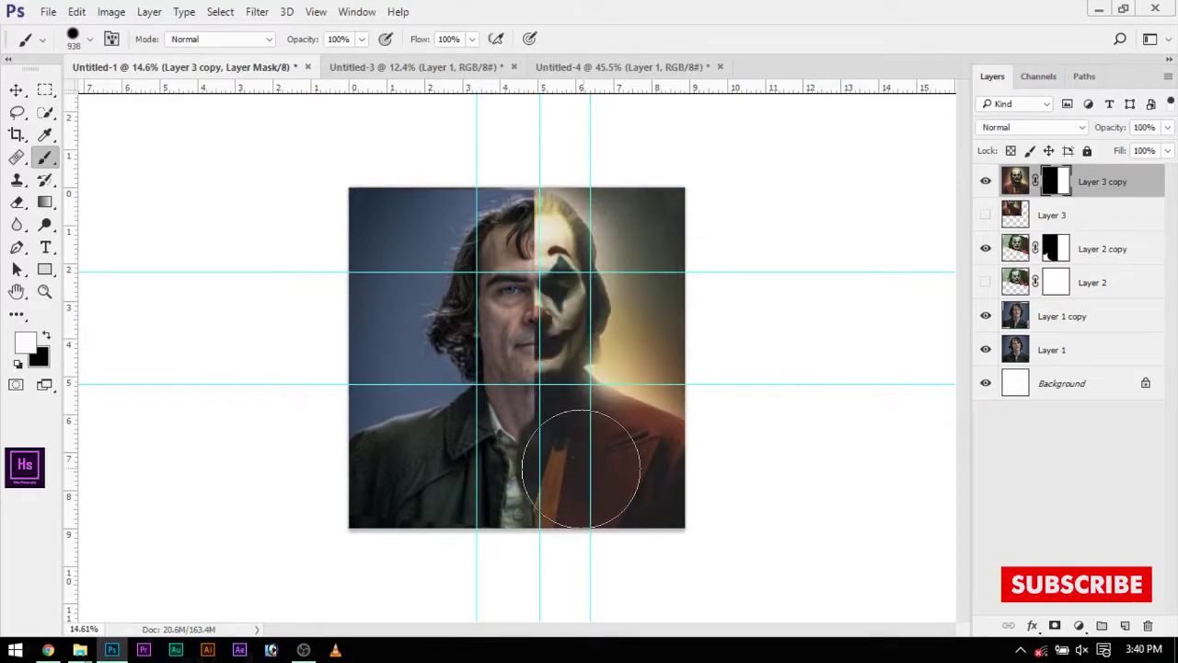
pyautogui.moveTo(570, 449)
pyautogui.mouseDown()
pyautogui.moveTo(668, 525)
pyautogui.moveTo(704, 492)
pyautogui.mouseUp()
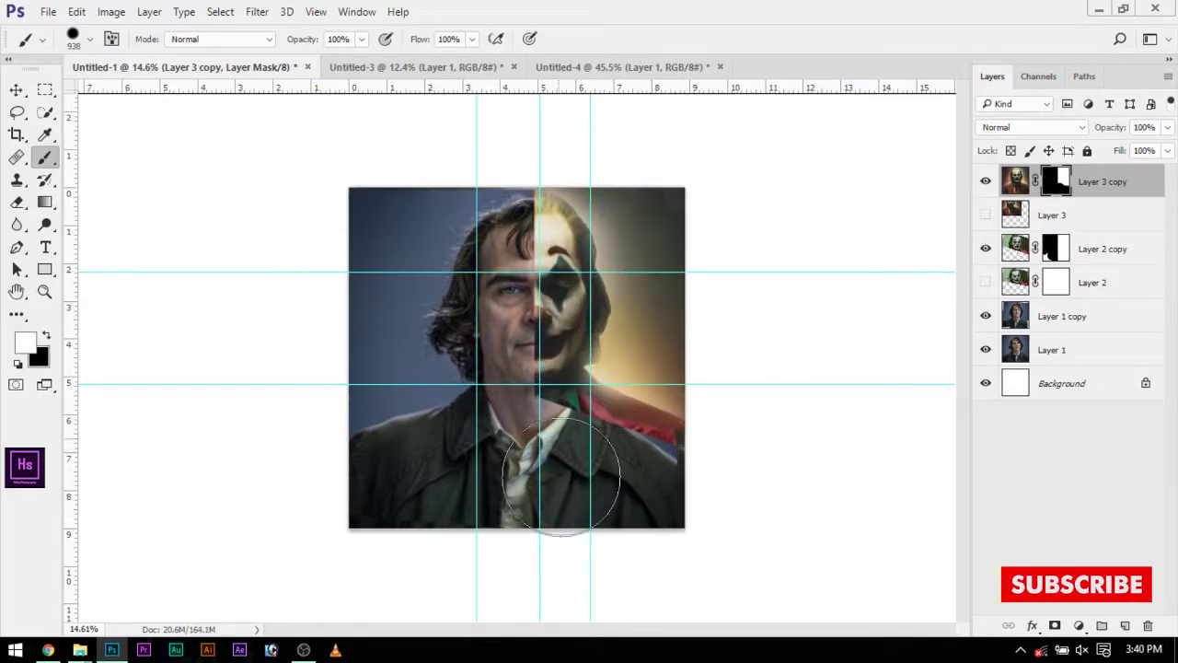
pyautogui.moveTo(561, 477)
pyautogui.mouseDown()
pyautogui.moveTo(605, 461)
pyautogui.moveTo(667, 474)
pyautogui.mouseUp()
pyautogui.scroll(3, 577, 460)
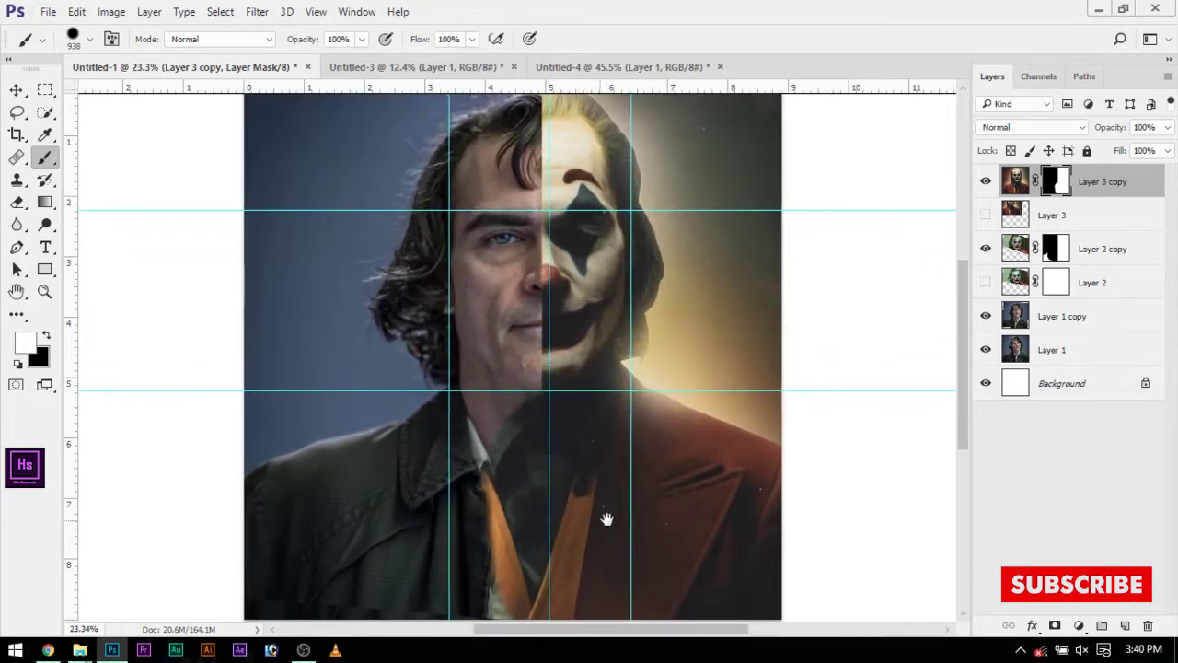
pyautogui.moveTo(571, 317)
pyautogui.mouseDown()
pyautogui.moveTo(638, 287)
pyautogui.moveTo(688, 192)
pyautogui.mouseUp()
# - Paint black to hide the Joker's hair and background beside the face and shoulder, brush 248 px
pyautogui.press('x')
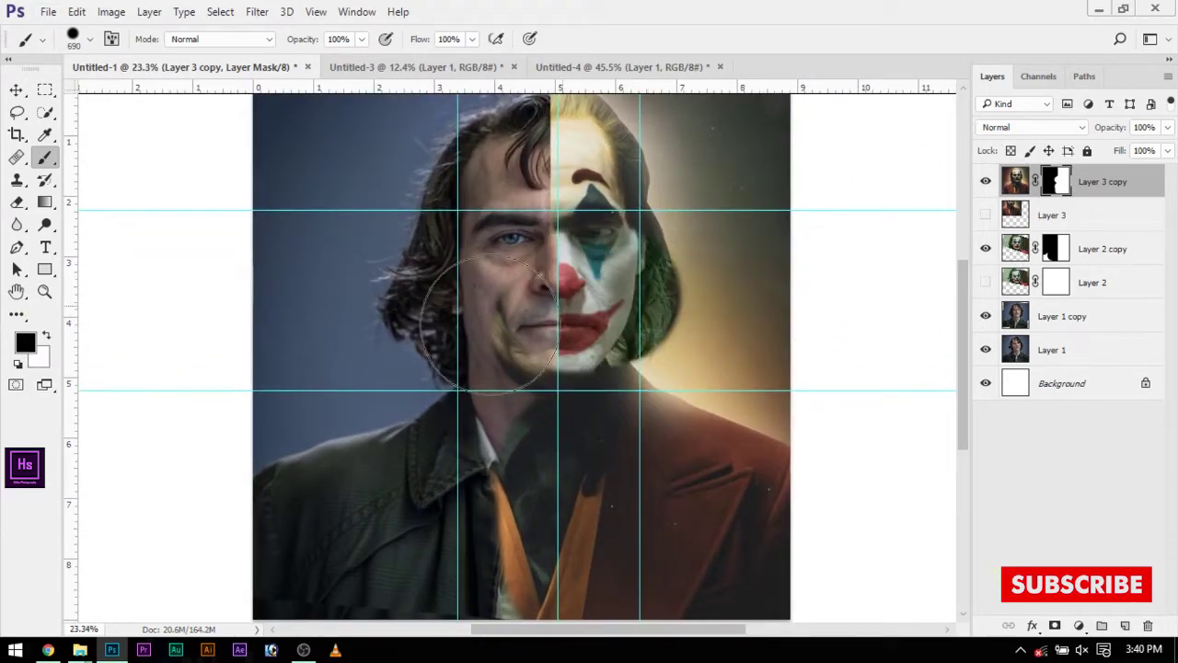
pyautogui.hotkey('ctrl', '0')
pyautogui.moveTo(593, 274); pyautogui.dragTo(576, 341)
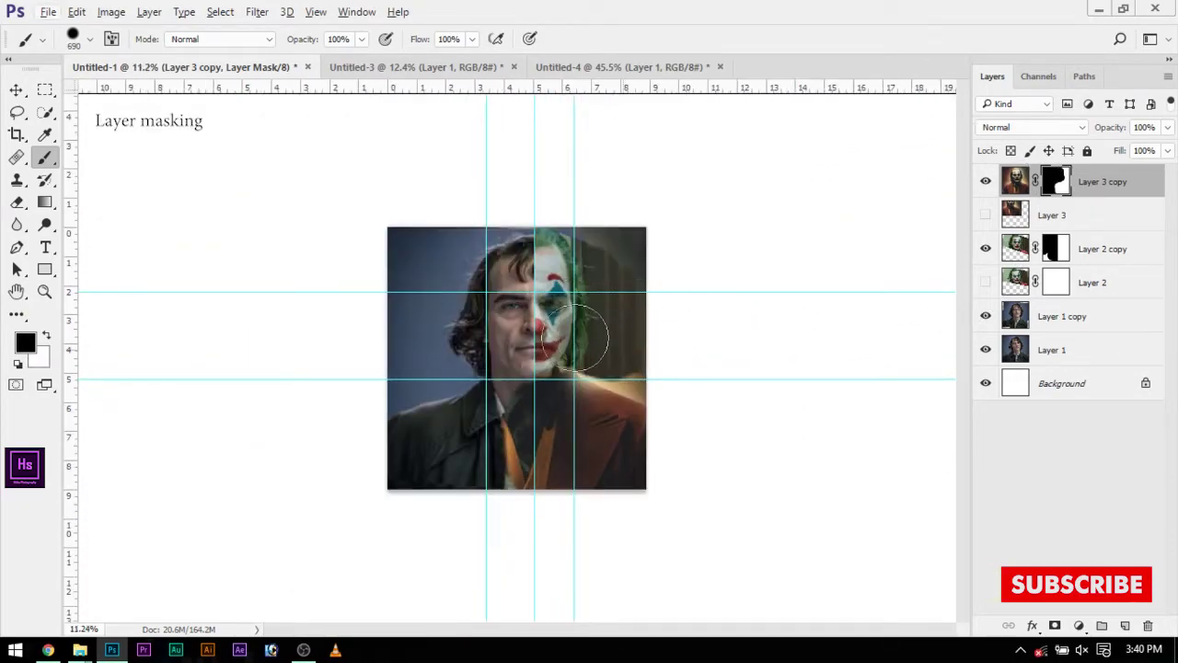
pyautogui.scroll(4, 578, 355)
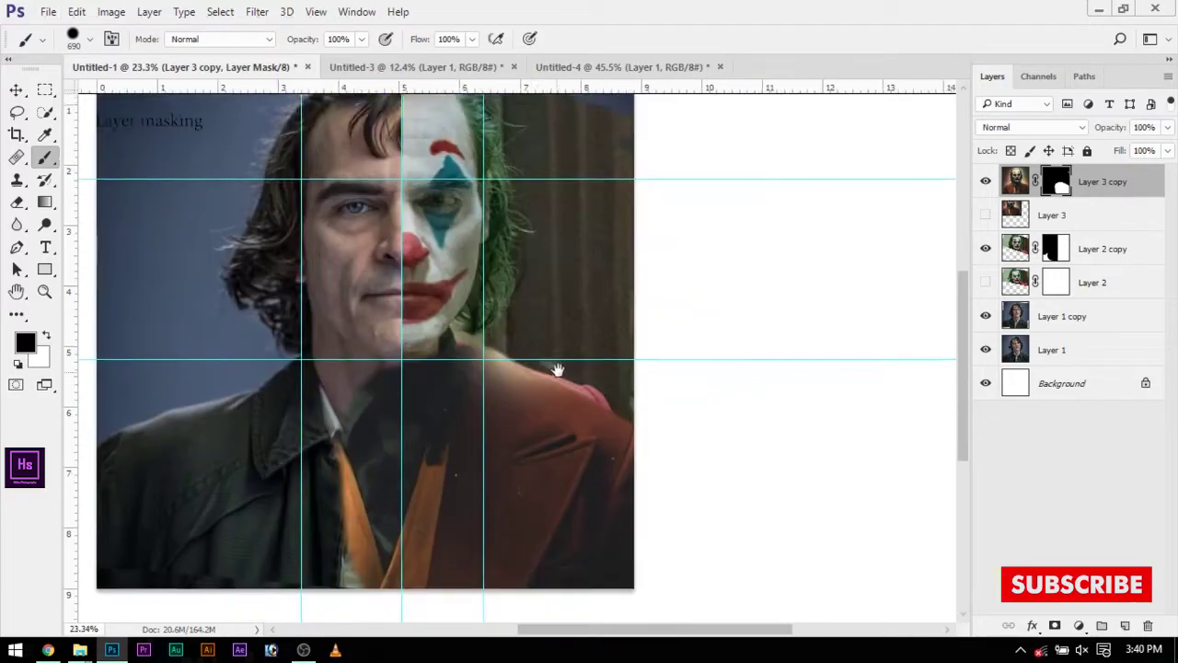
pyautogui.scroll(4, 578, 355)
pyautogui.keyDown('alt'); pyautogui.rightClick(564, 326); pyautogui.keyUp('alt')
pyautogui.moveTo(516, 328); pyautogui.dragTo(368, 317)
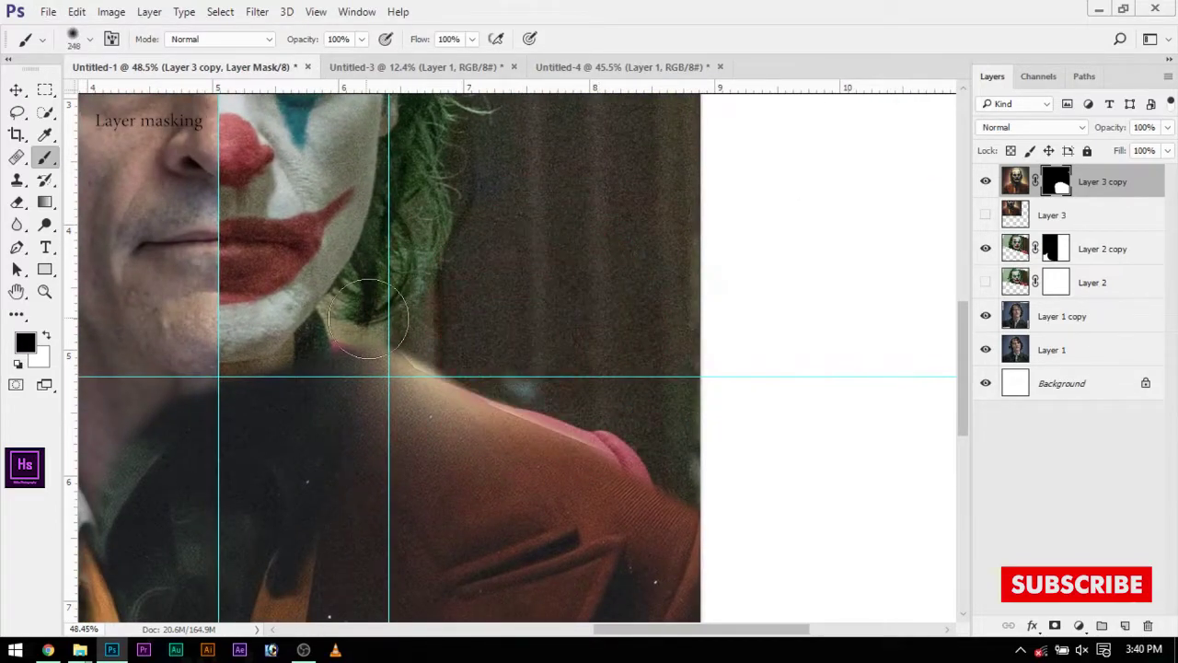
pyautogui.moveTo(448, 333); pyautogui.dragTo(564, 382)
# - Paint white to reveal the glow across the shoulder and hair edge, replacing the brown curtain
pyautogui.press('x')
pyautogui.moveTo(626, 488)
pyautogui.mouseDown()
pyautogui.moveTo(479, 463)
pyautogui.moveTo(326, 389)
pyautogui.moveTo(396, 313)
pyautogui.moveTo(457, 366)
pyautogui.moveTo(499, 373)
pyautogui.mouseUp()
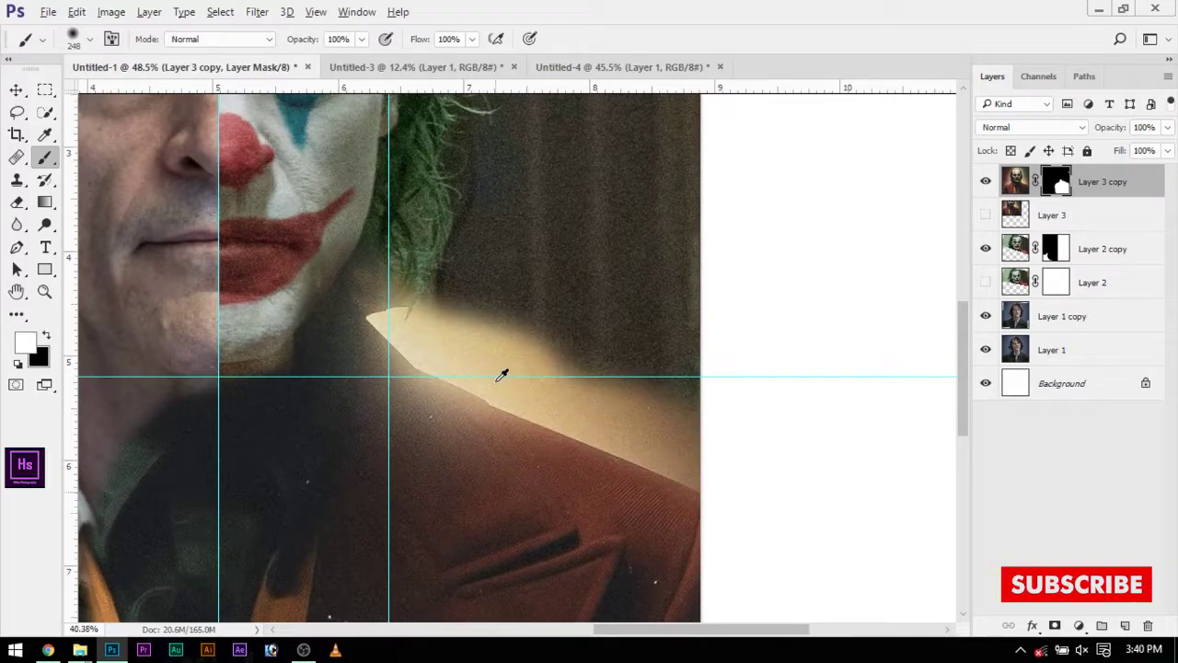
pyautogui.scroll(-2, 500, 374)
pyautogui.scroll(-1, 436, 386)
pyautogui.moveTo(436, 405)
pyautogui.mouseDown()
pyautogui.moveTo(467, 333)
pyautogui.moveTo(460, 225)
pyautogui.moveTo(400, 95)
pyautogui.mouseUp()
pyautogui.scroll(-2, 382, 99)
pyautogui.scroll(1, 626, 293)
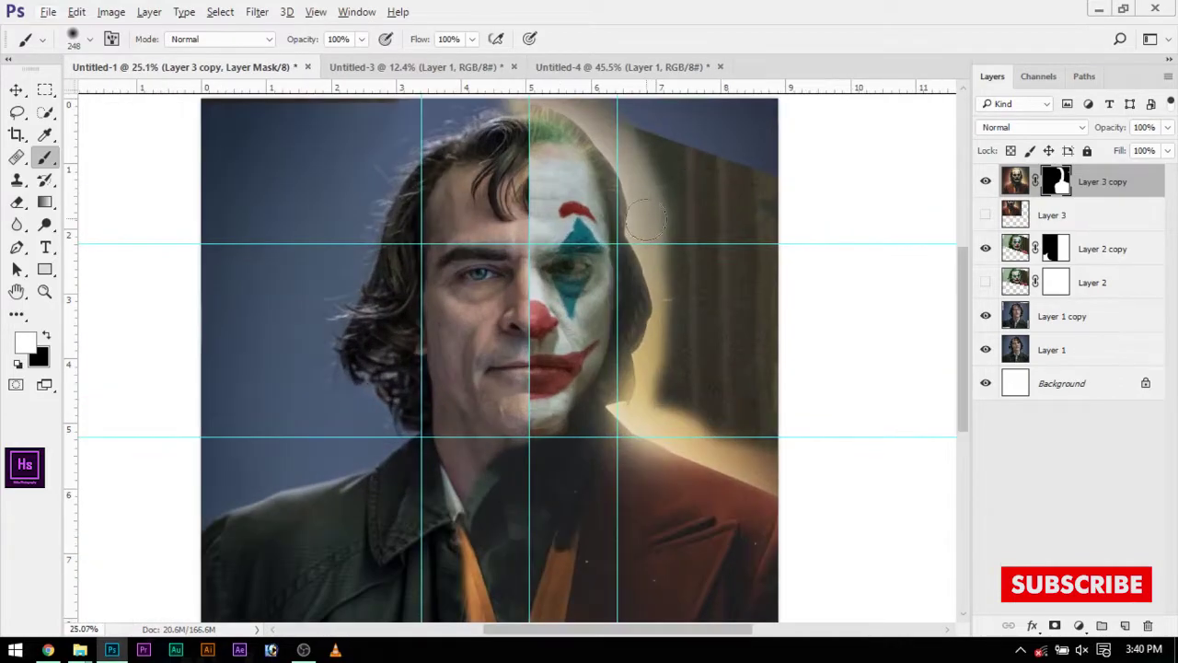
pyautogui.moveTo(718, 207); pyautogui.dragTo(748, 440)
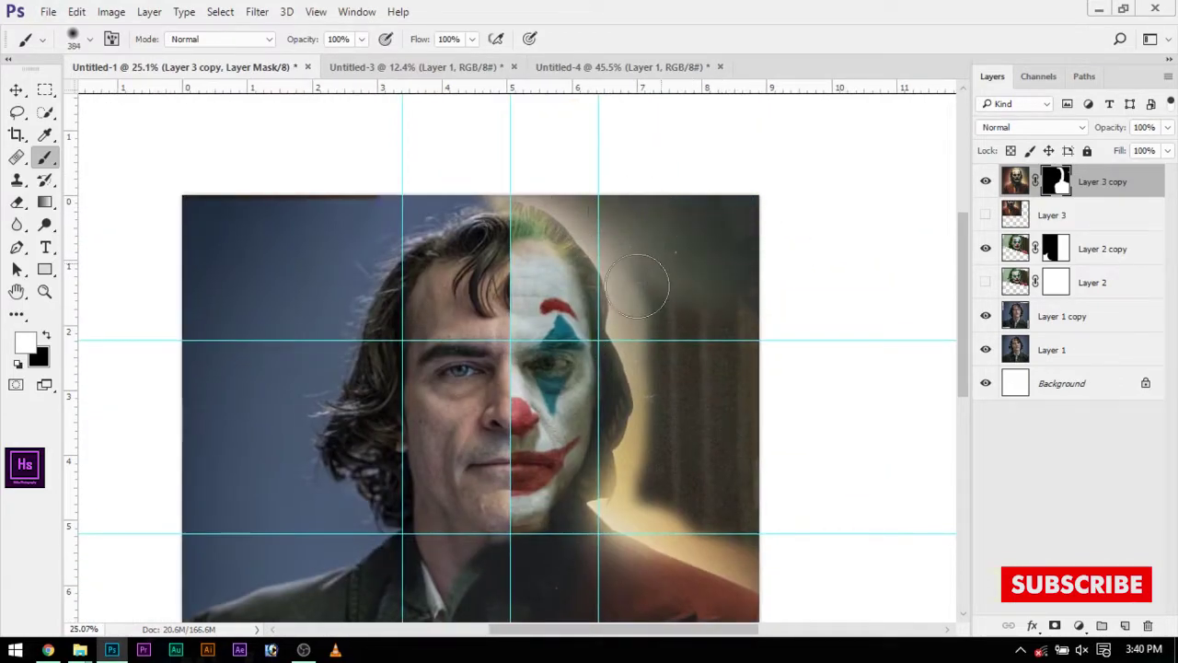
pyautogui.scroll(-2, 748, 440)
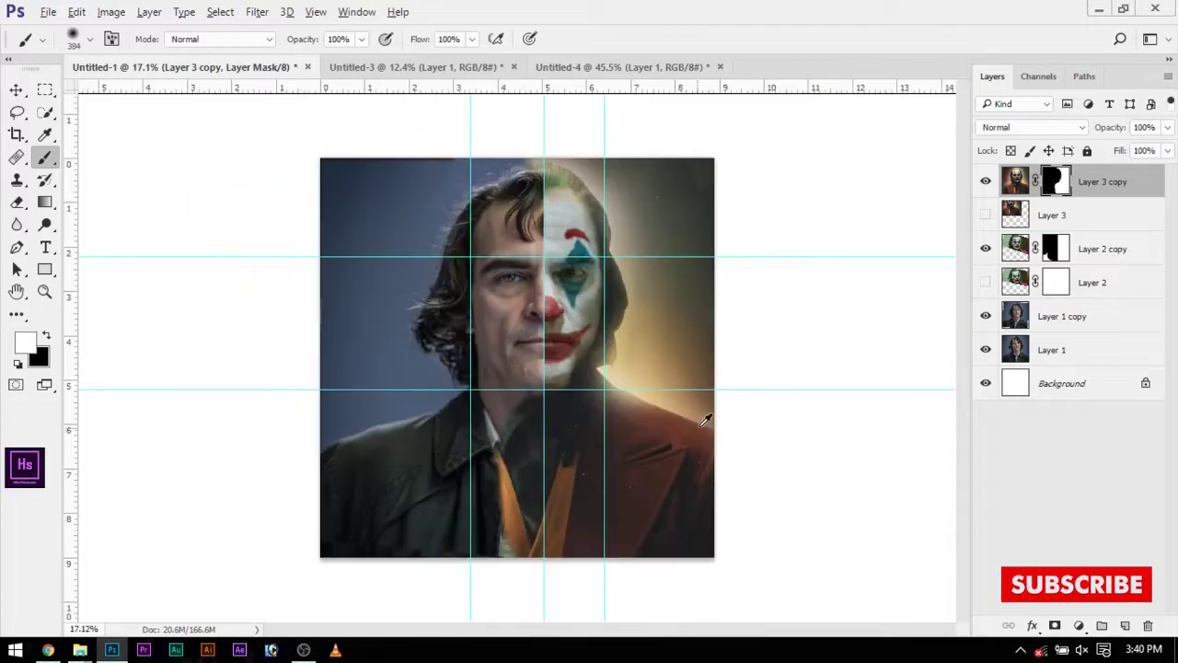
pyautogui.scroll(1, 626, 449)
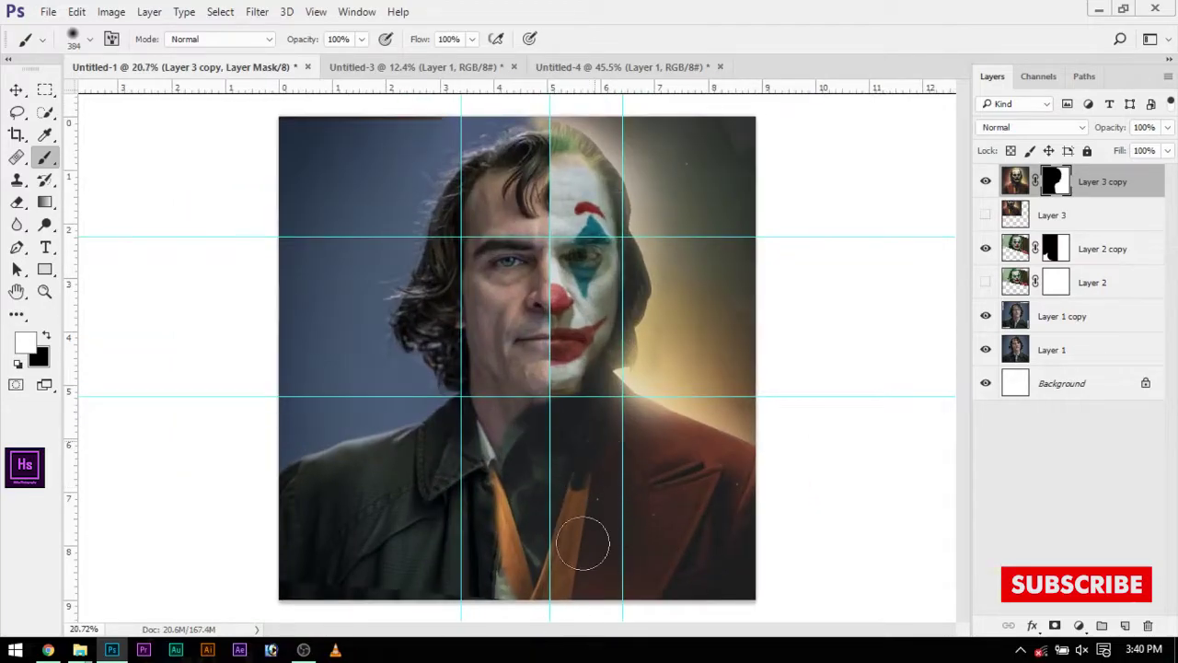
pyautogui.scroll(-3, 509, 469)
# - Select the left half and reveal the shirt and collar under the face on Layer 3 copy's mask
pyautogui.press('m')
pyautogui.moveTo(379, 219); pyautogui.dragTo(542, 543)
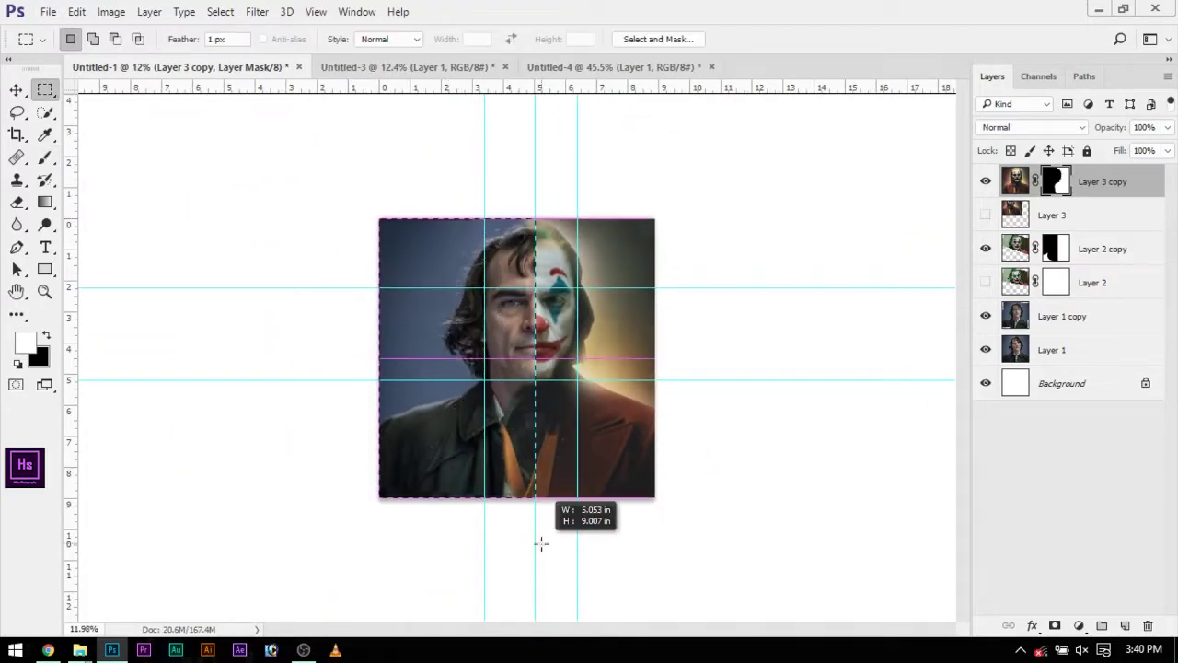
pyautogui.scroll(3, 553, 508)
pyautogui.scroll(-1, 565, 454)
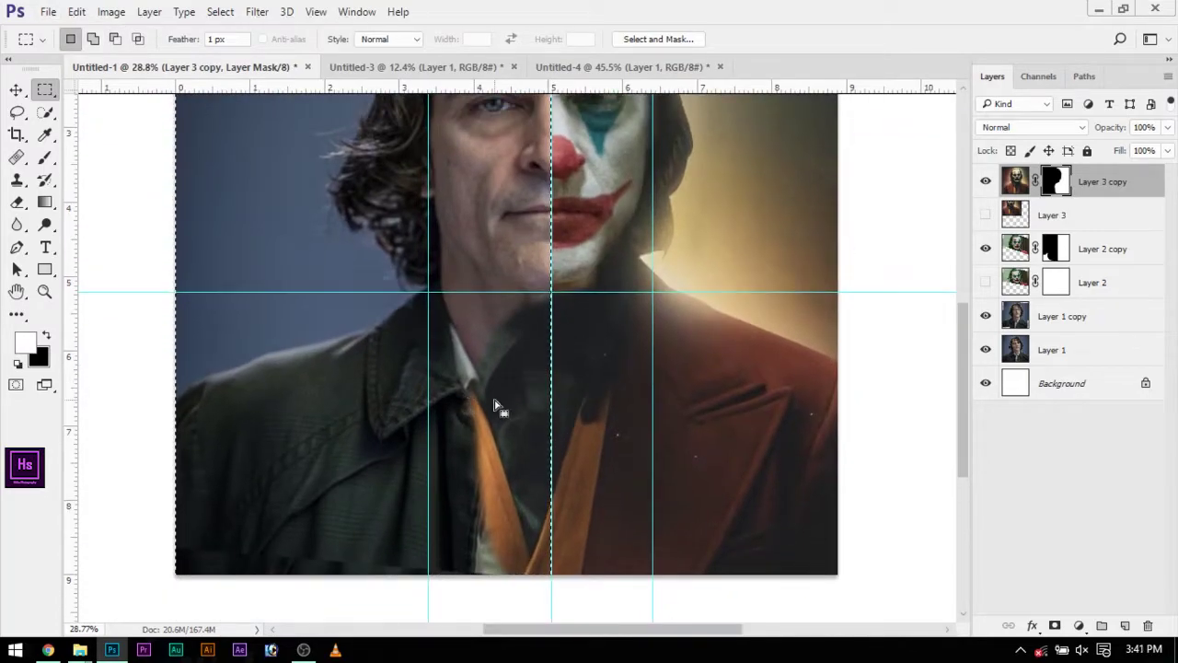
pyautogui.press('b')
pyautogui.moveTo(494, 398)
pyautogui.mouseDown()
pyautogui.moveTo(507, 389)
pyautogui.moveTo(525, 274)
pyautogui.mouseUp()
pyautogui.press('x')
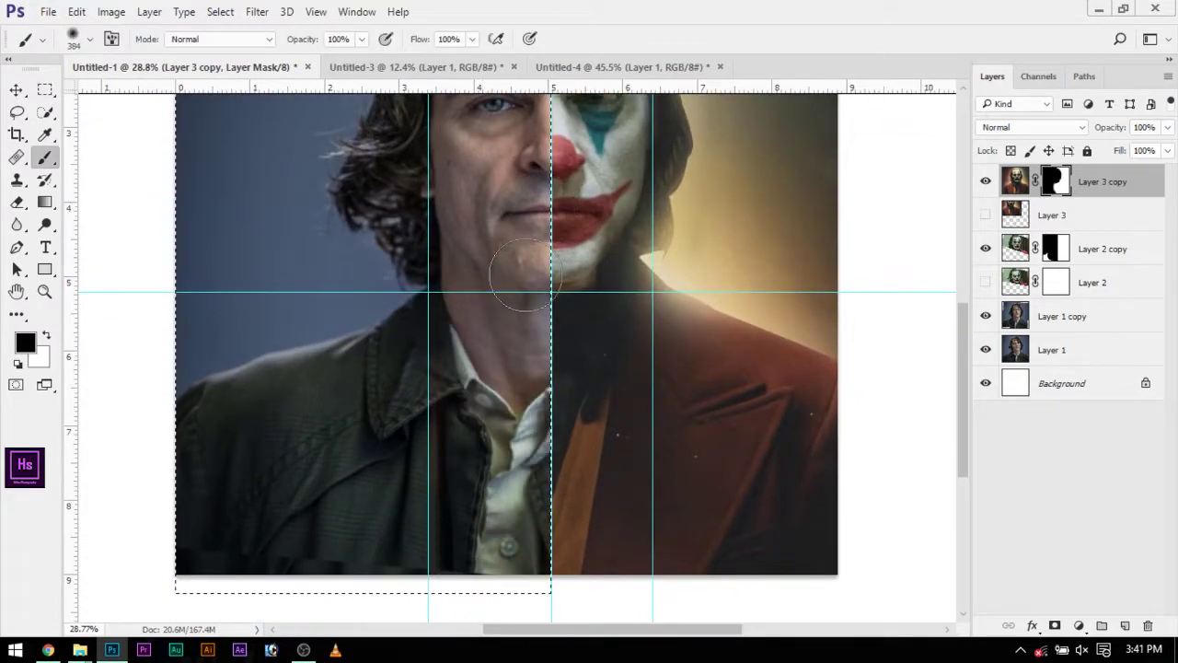
pyautogui.scroll(-3, 597, 536)
pyautogui.scroll(1, 612, 424)
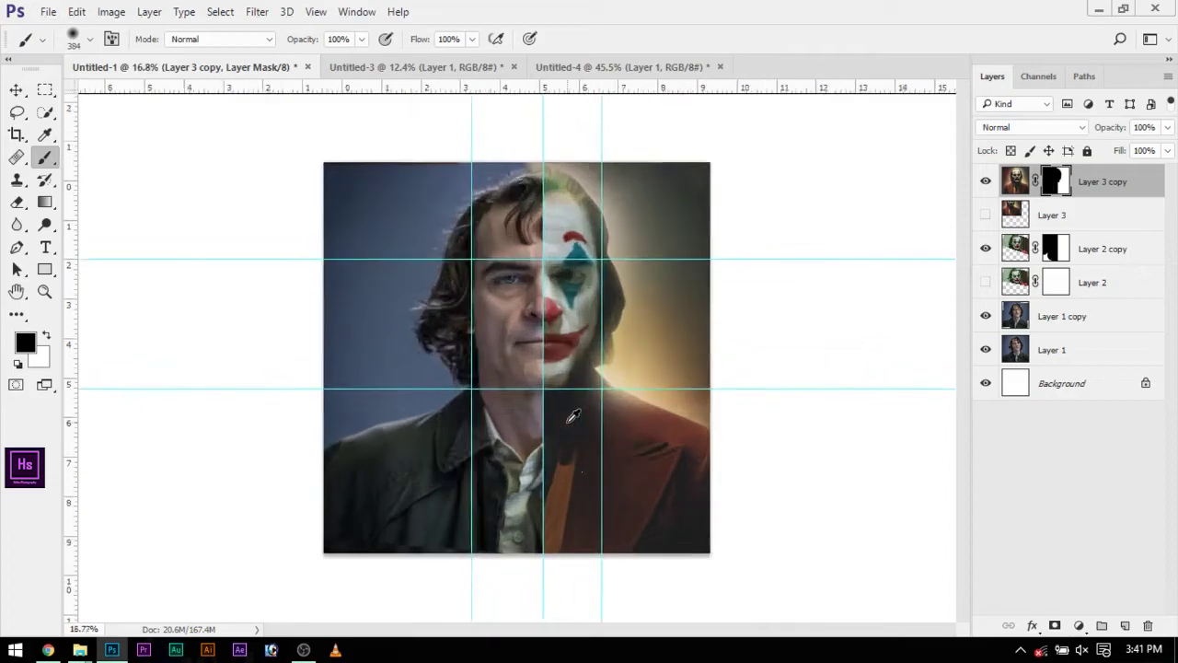
pyautogui.scroll(1, 614, 413)
pyautogui.moveTo(607, 657); pyautogui.dragTo(607, 657)
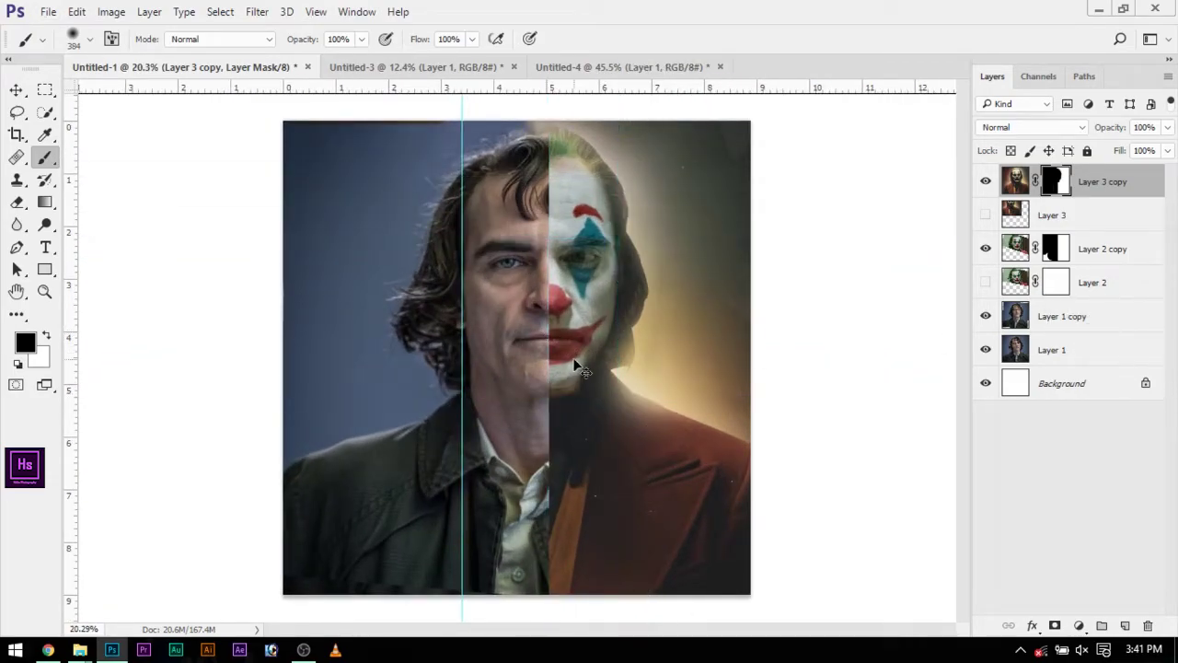
# - Paint black over the stray Joker hair at the top of the seam, then view the mouth and chin
pyautogui.scroll(-2, 752, 387)
pyautogui.scroll(2, 644, 386)
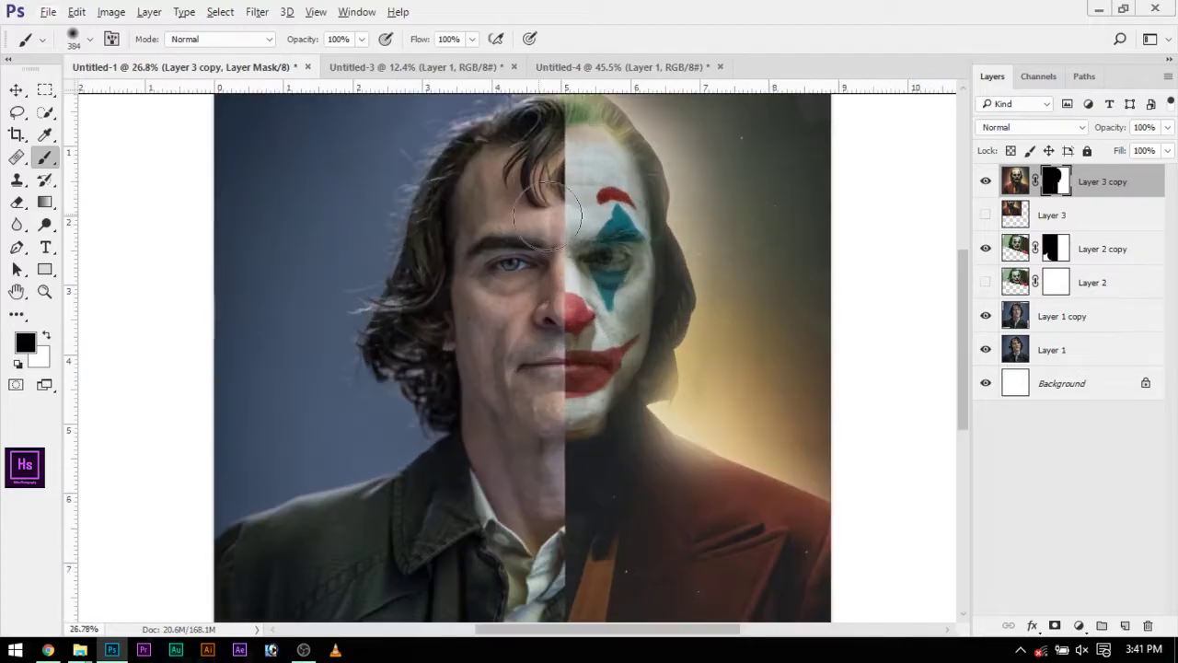
pyautogui.scroll(1, 571, 391)
pyautogui.scroll(2, 543, 391)
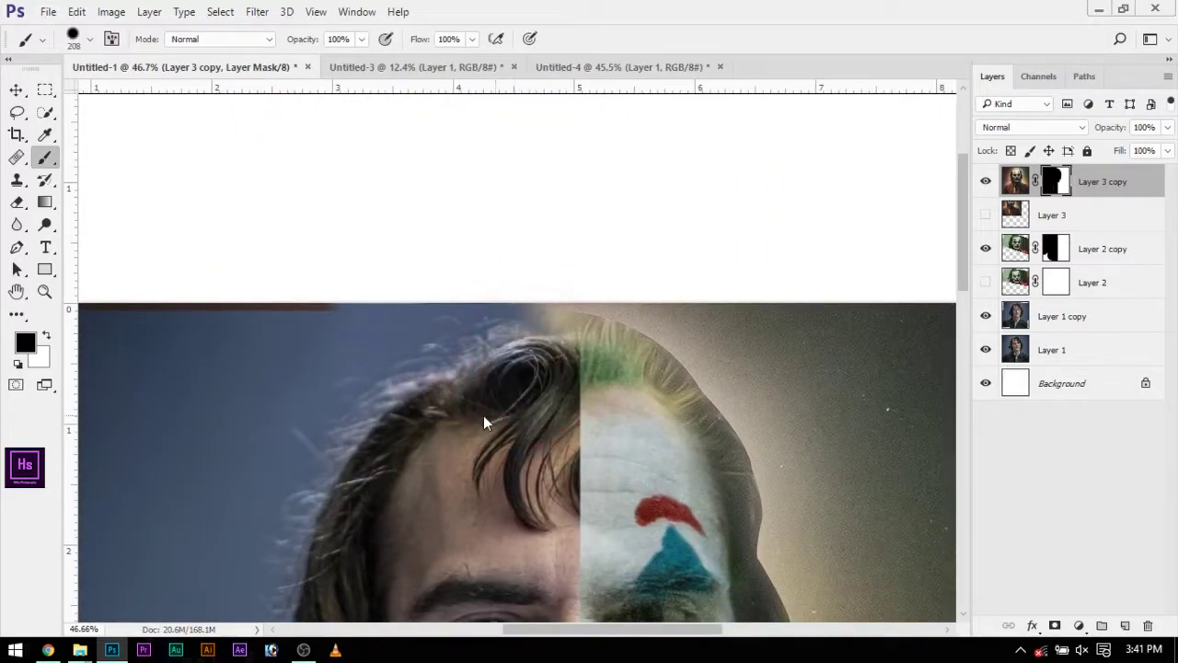
pyautogui.scroll(2, 543, 396)
pyautogui.scroll(2, 546, 412)
pyautogui.press('m')
pyautogui.moveTo(462, 276); pyautogui.dragTo(615, 498)
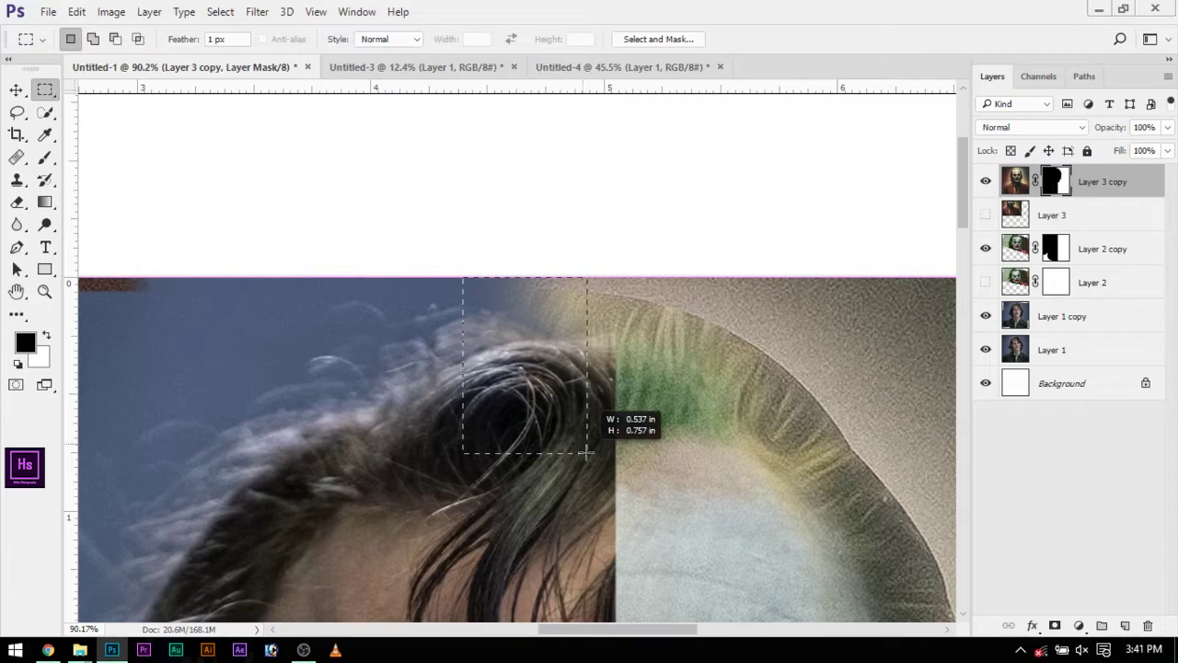
pyautogui.moveTo(566, 306); pyautogui.dragTo(573, 213)
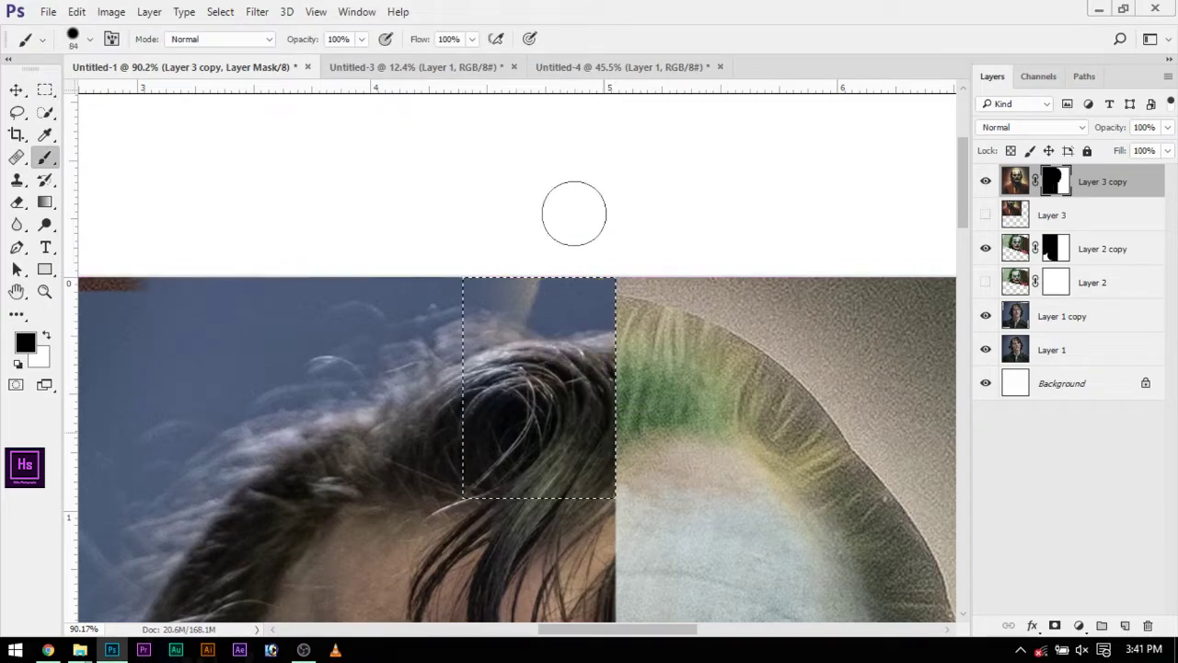
pyautogui.scroll(-2, 545, 373)
pyautogui.scroll(-2, 570, 387)
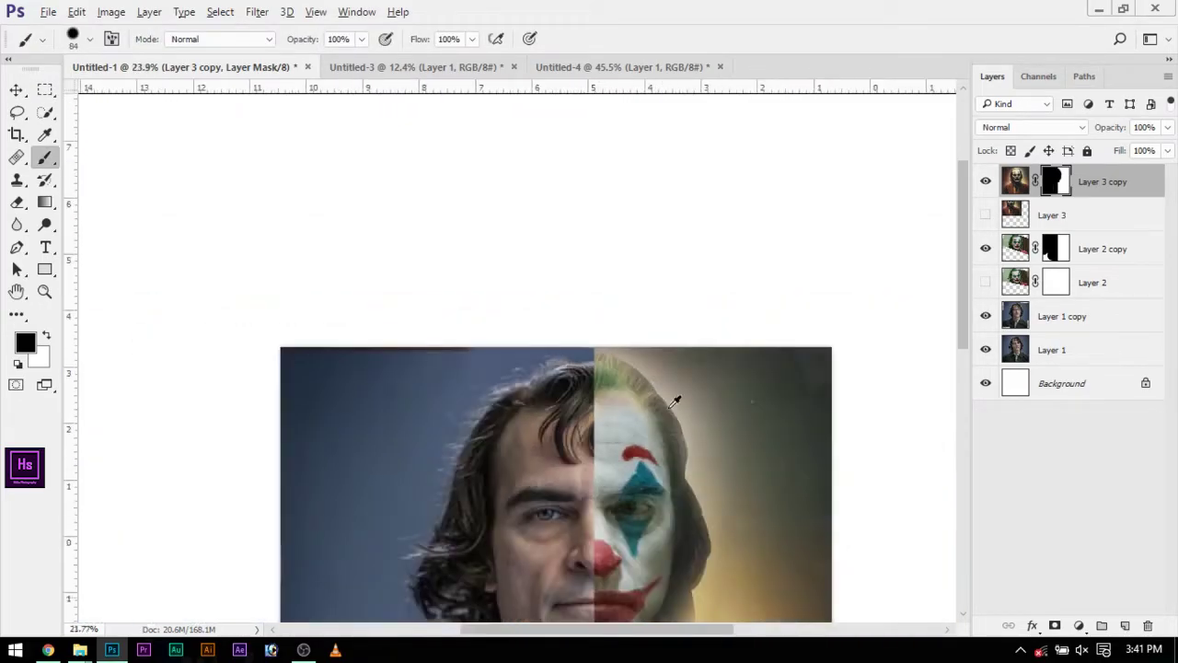
pyautogui.scroll(-2, 644, 387)
pyautogui.scroll(2, 572, 306)
pyautogui.scroll(2, 572, 306)
pyautogui.scroll(2, 613, 368)
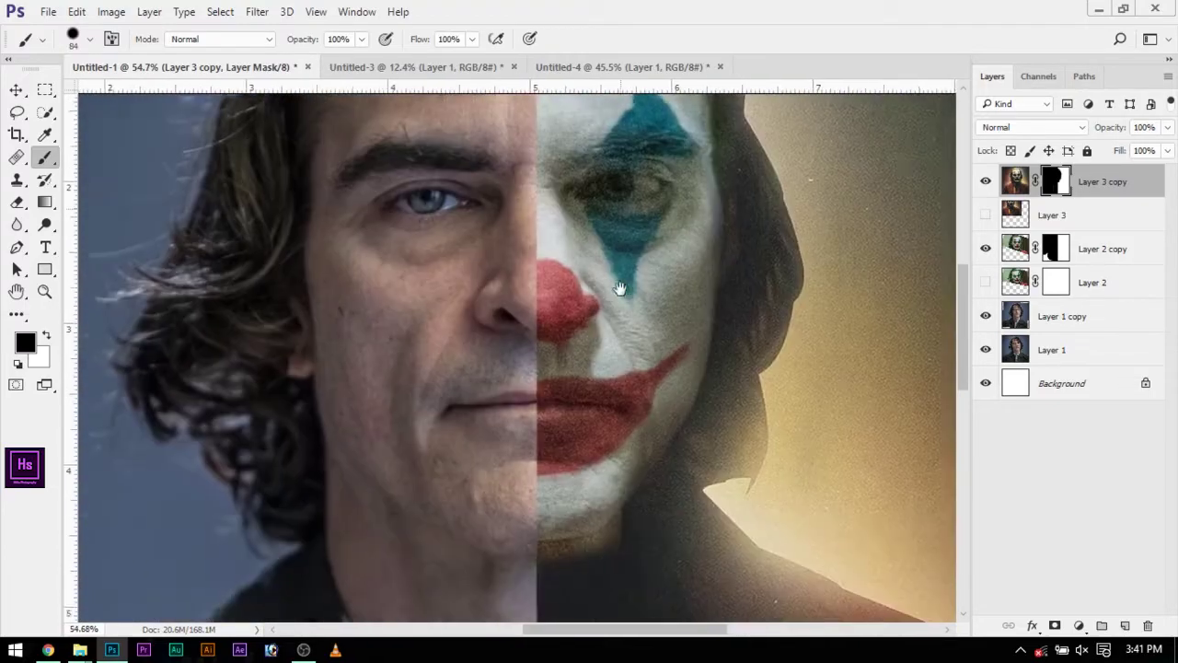
pyautogui.scroll(1, 623, 293)
pyautogui.scroll(-2, 637, 540)
pyautogui.scroll(-2, 631, 497)
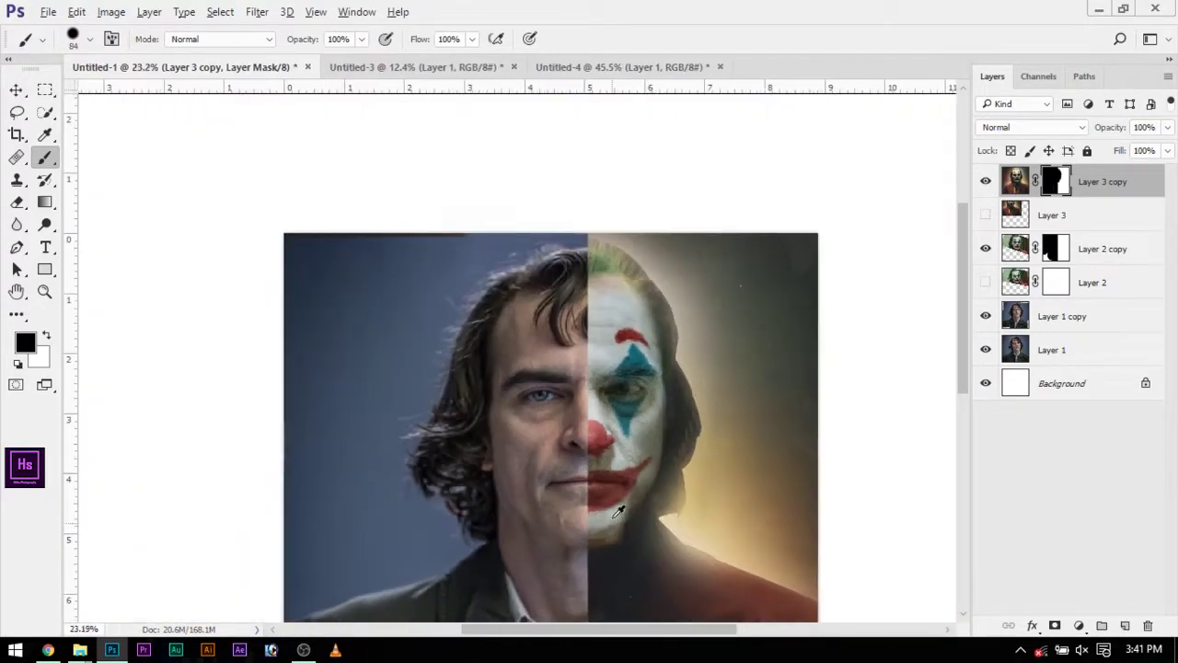
pyautogui.scroll(-1, 619, 488)
pyautogui.scroll(1, 615, 410)
pyautogui.scroll(3, 608, 396)
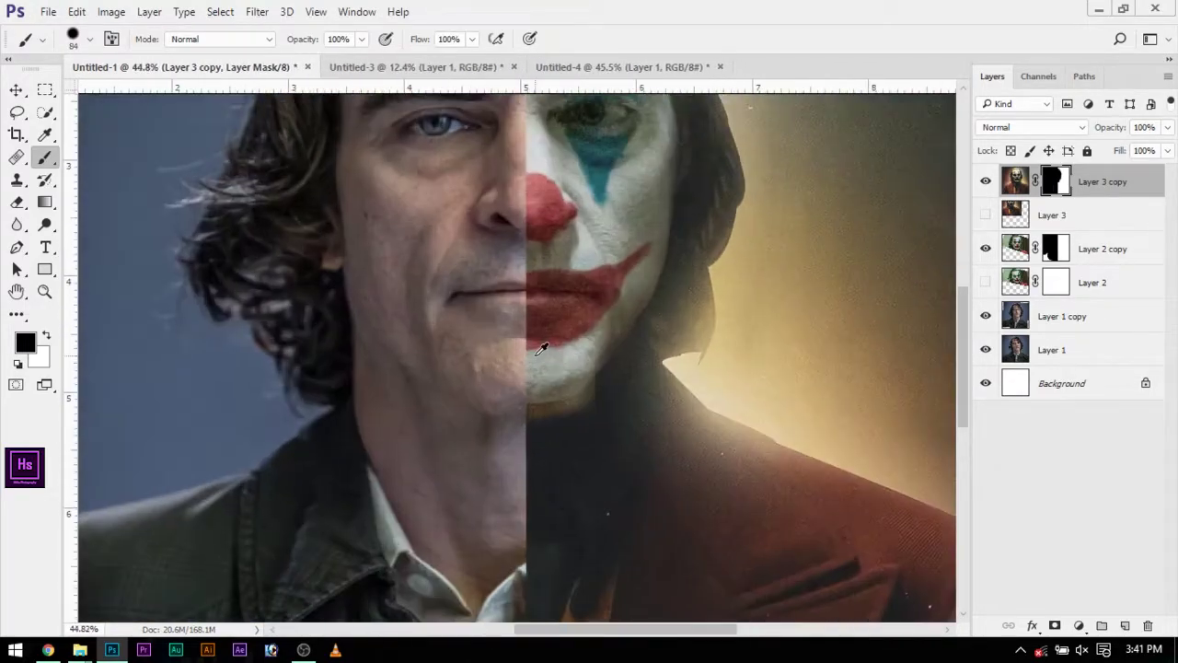
pyautogui.scroll(2, 541, 432)
pyautogui.moveTo(543, 444); pyautogui.dragTo(549, 469)
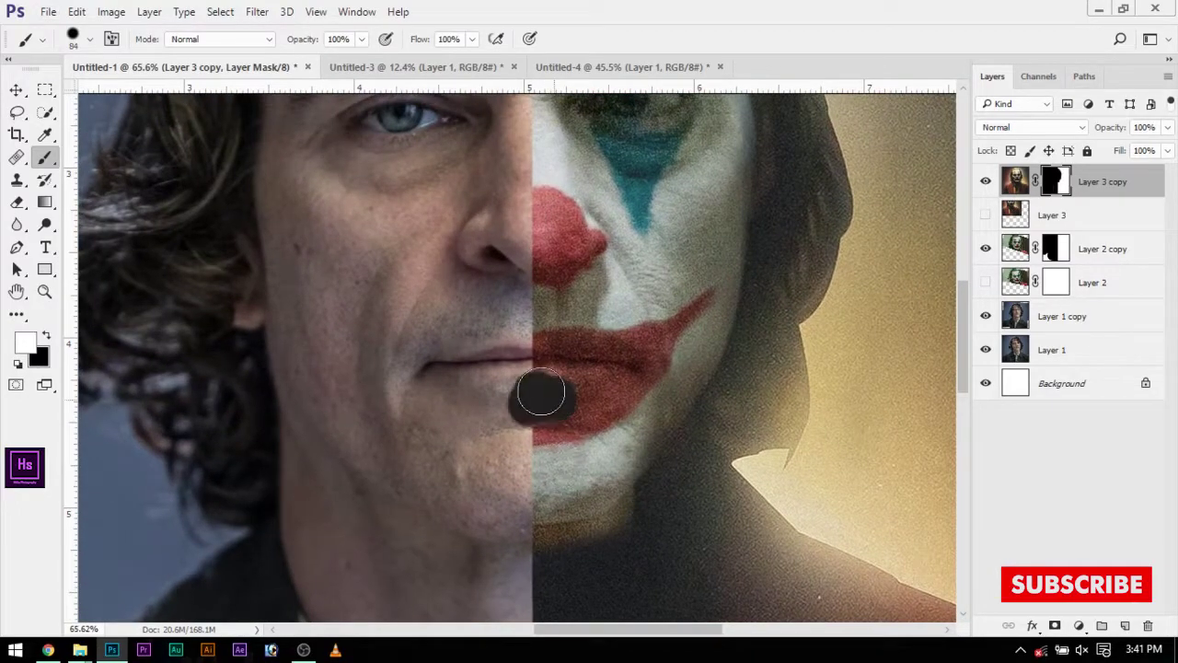
# - On Layer 2 copy's mask, paint white to reveal the red lips on the left half
pyautogui.click(1050, 257)
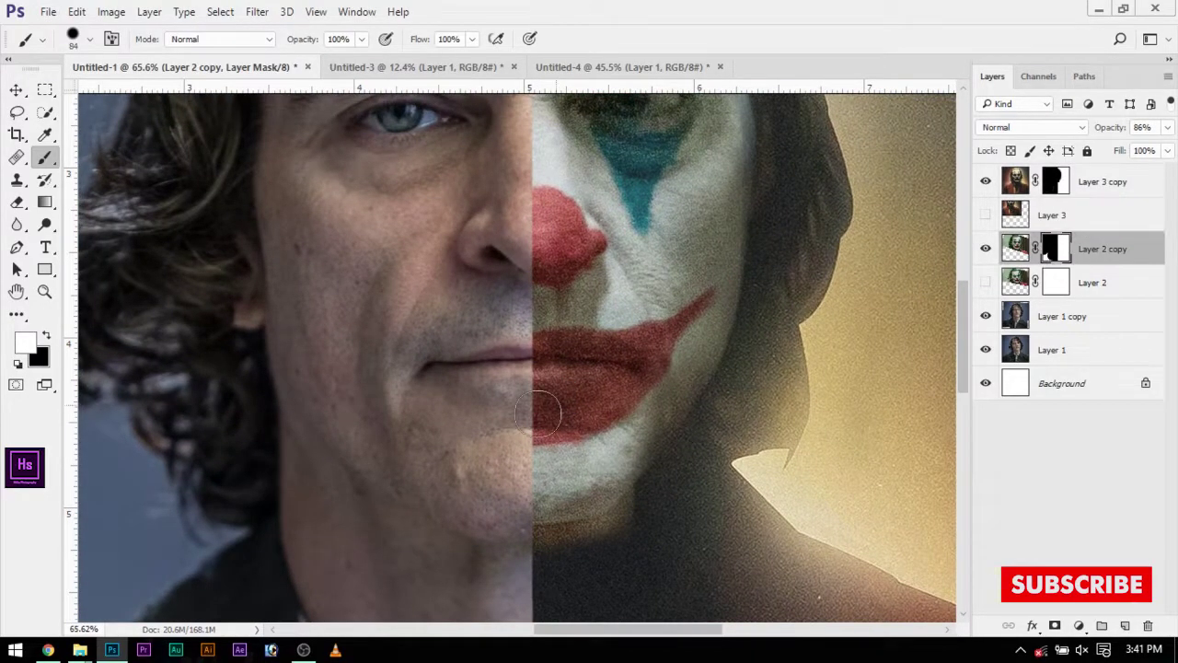
pyautogui.moveTo(564, 403); pyautogui.dragTo(540, 408)
pyautogui.press('z')
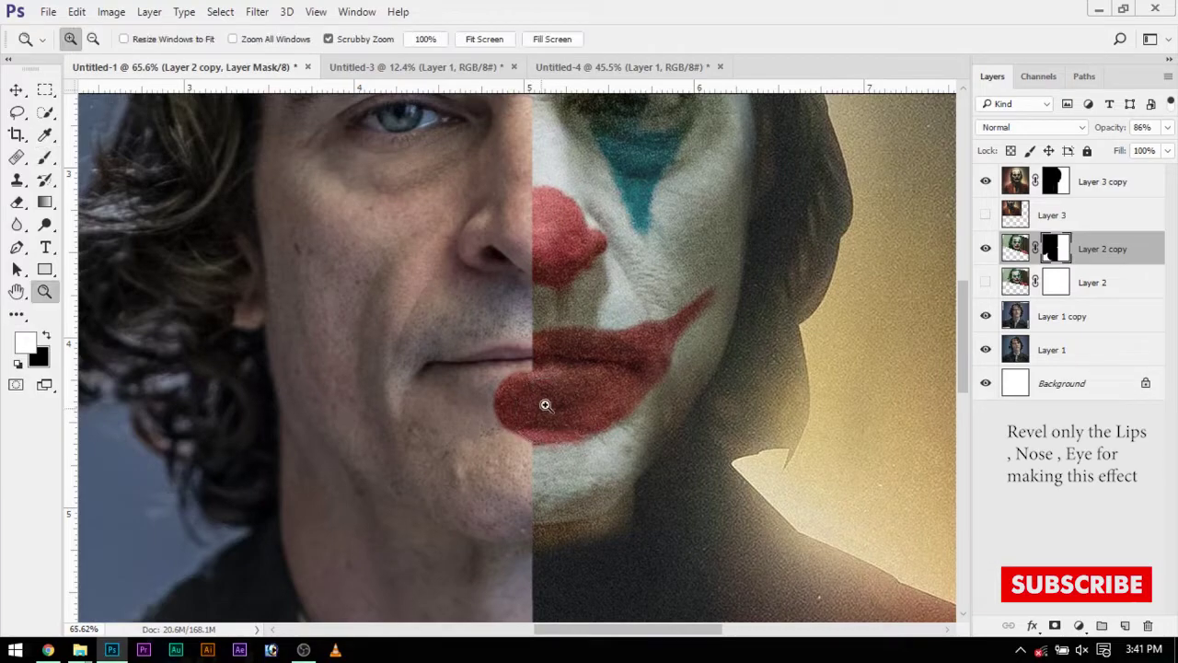
pyautogui.press('b')
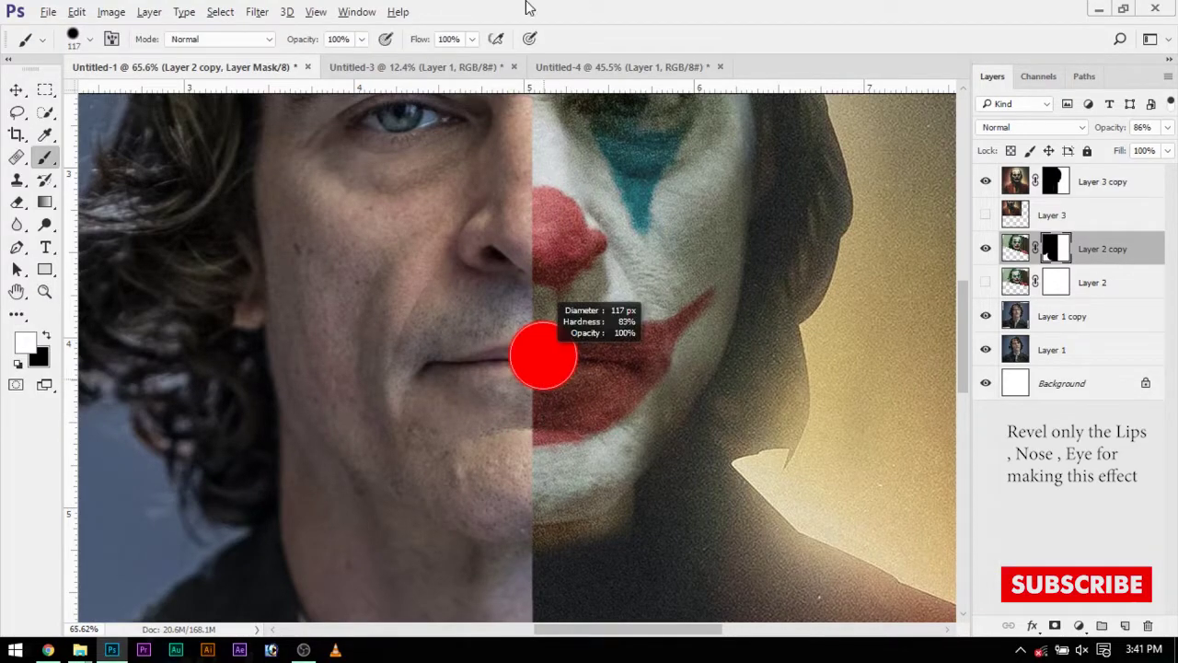
pyautogui.moveTo(576, 355)
pyautogui.mouseDown()
pyautogui.moveTo(396, 369)
pyautogui.moveTo(371, 277)
pyautogui.mouseUp()
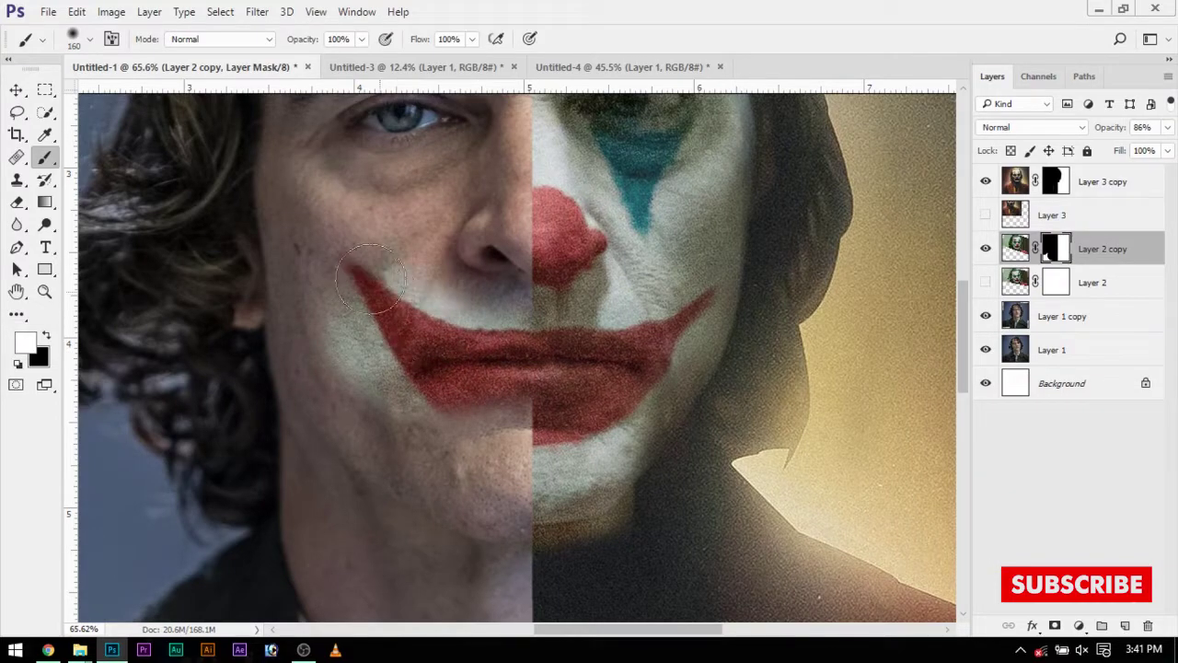
pyautogui.hotkey('ctrl', 'z')
# - Extend the red grin's curve up the left cheek and fill the left mouth corner
pyautogui.moveTo(398, 322)
pyautogui.mouseDown()
pyautogui.moveTo(361, 283)
pyautogui.moveTo(448, 342)
pyautogui.moveTo(525, 338)
pyautogui.mouseUp()
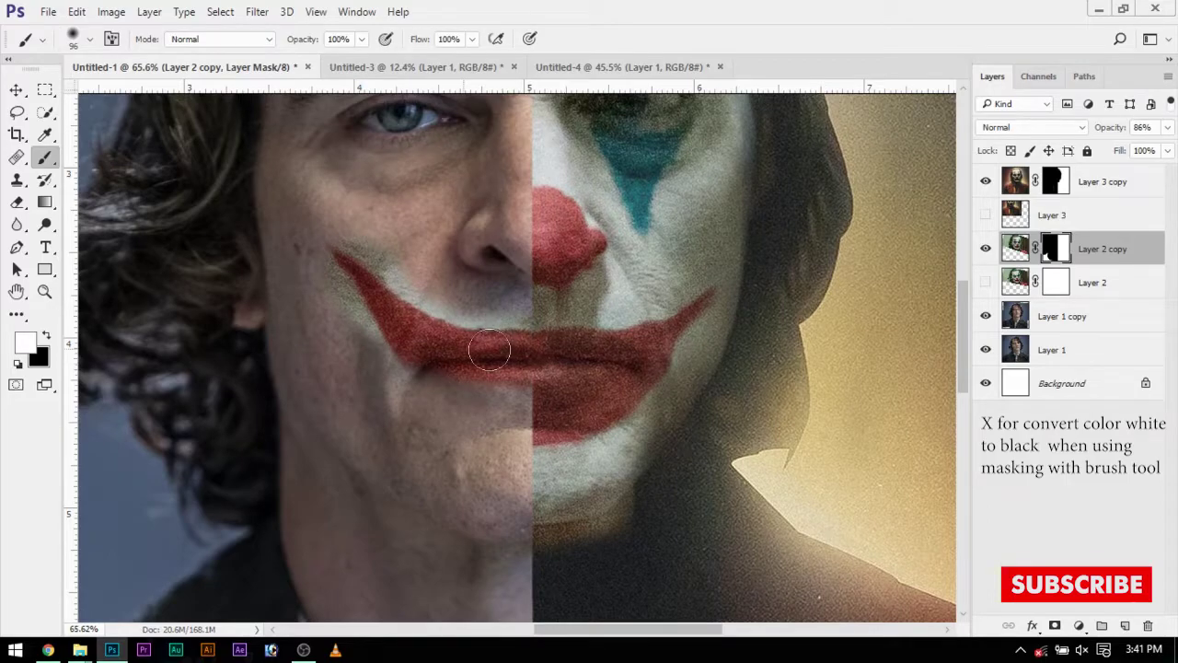
pyautogui.moveTo(438, 423); pyautogui.dragTo(437, 369)
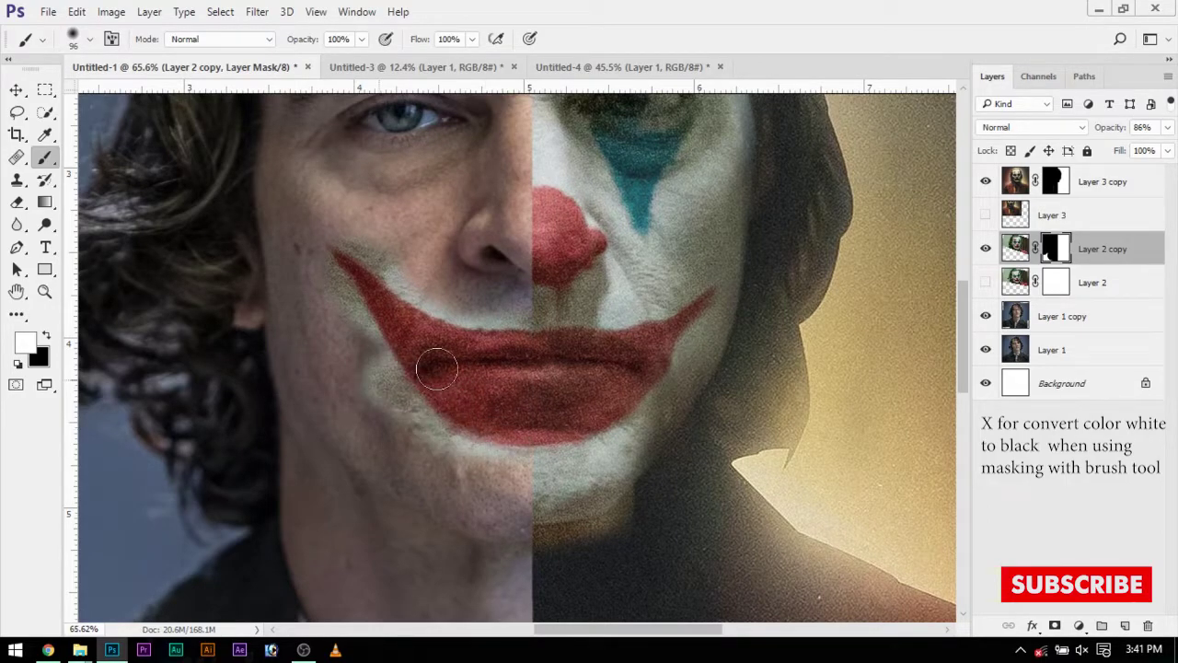
pyautogui.scroll(-2, 452, 374)
pyautogui.scroll(1, 542, 399)
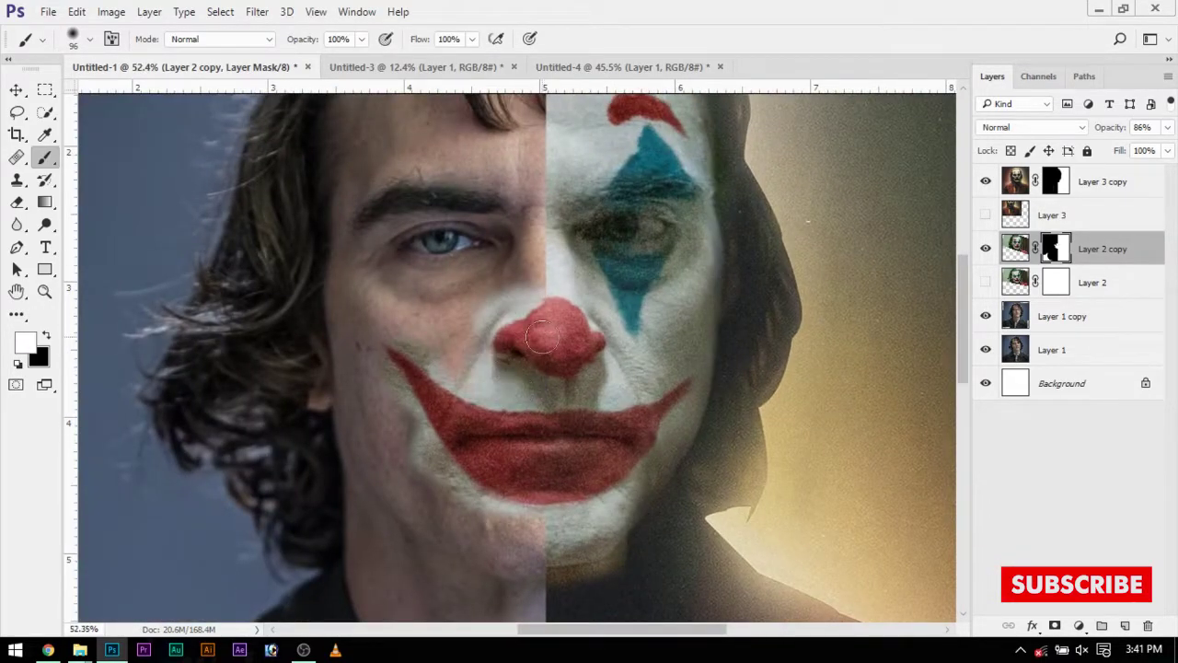
pyautogui.scroll(1, 553, 402)
pyautogui.scroll(-1, 553, 400)
pyautogui.scroll(-2, 548, 387)
pyautogui.scroll(2, 543, 368)
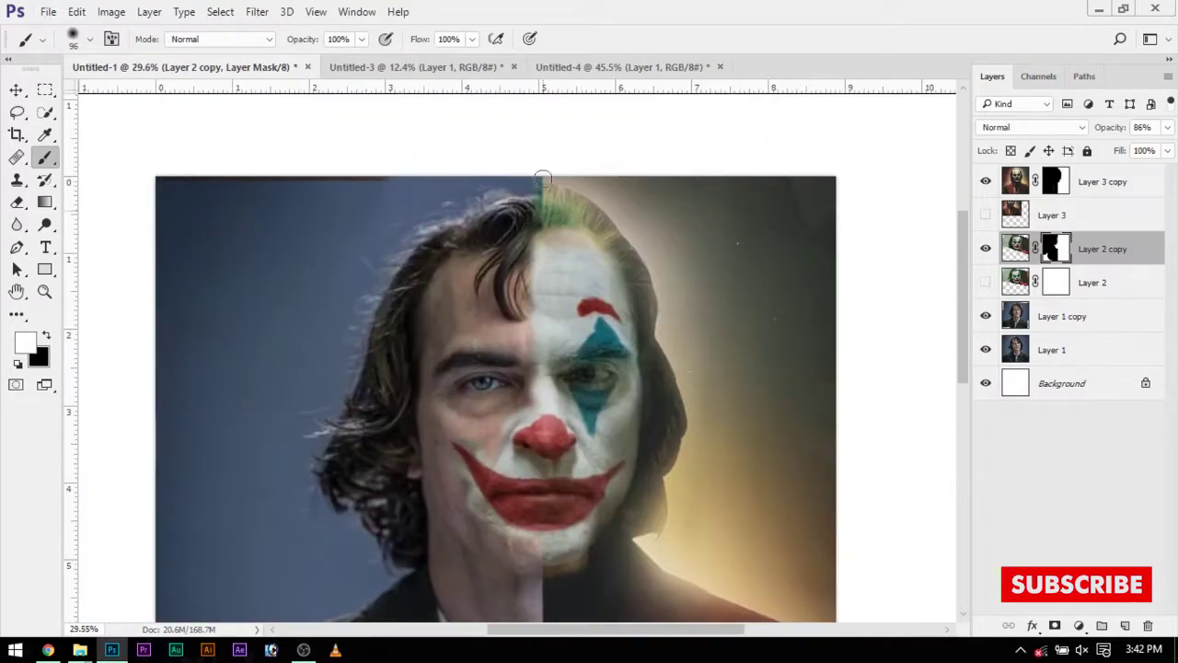
pyautogui.scroll(-2, 539, 359)
pyautogui.scroll(3, 539, 359)
pyautogui.scroll(-1, 552, 387)
pyautogui.scroll(1, 580, 405)
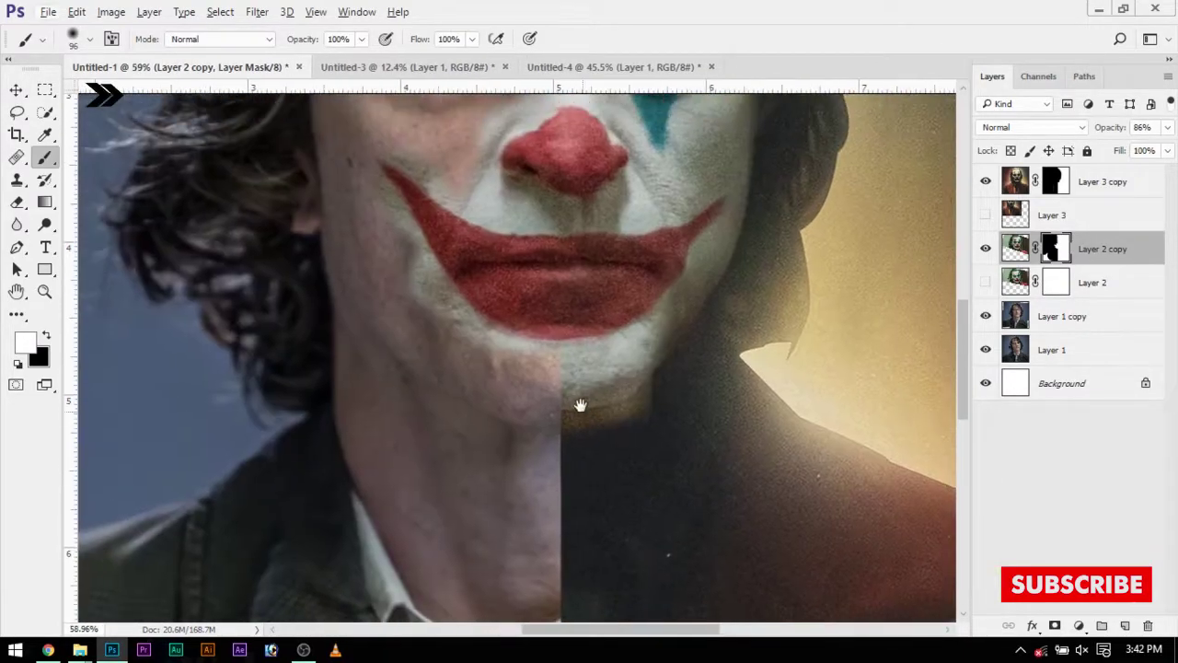
pyautogui.scroll(-2, 524, 387)
pyautogui.scroll(2, 529, 386)
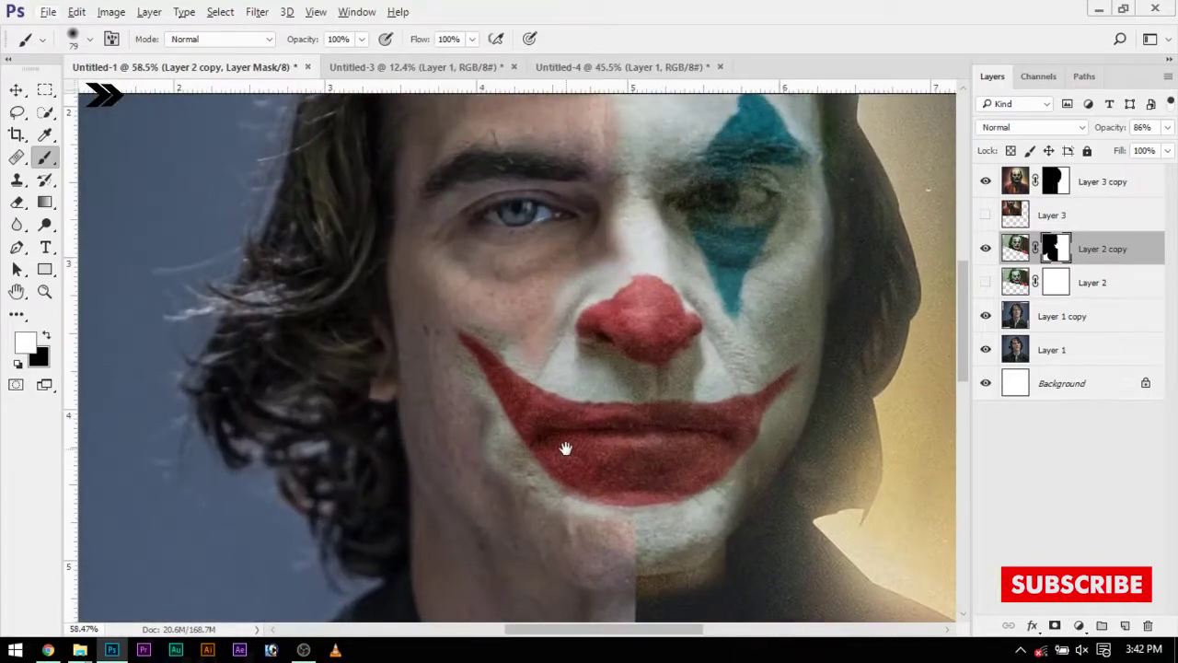
pyautogui.scroll(1, 534, 387)
pyautogui.scroll(2, 543, 460)
# - Select the left half and paint black to hide the white makeup between grin and nose
pyautogui.press('x')
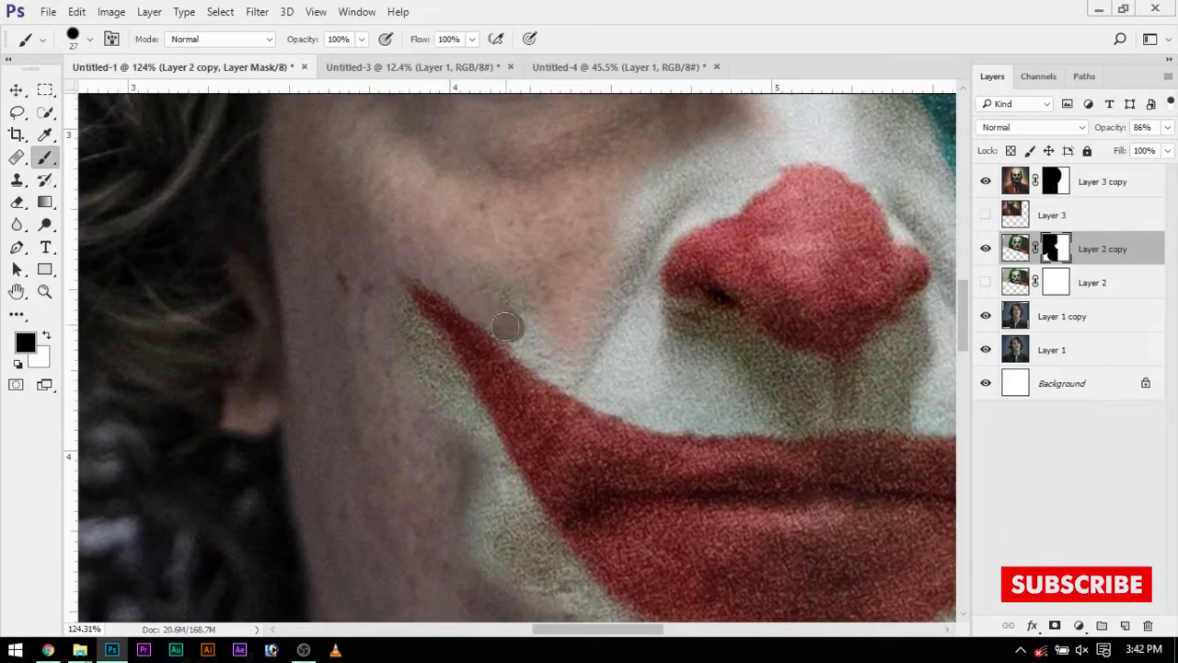
pyautogui.scroll(-3, 649, 408)
pyautogui.scroll(-3, 708, 368)
pyautogui.press('m')
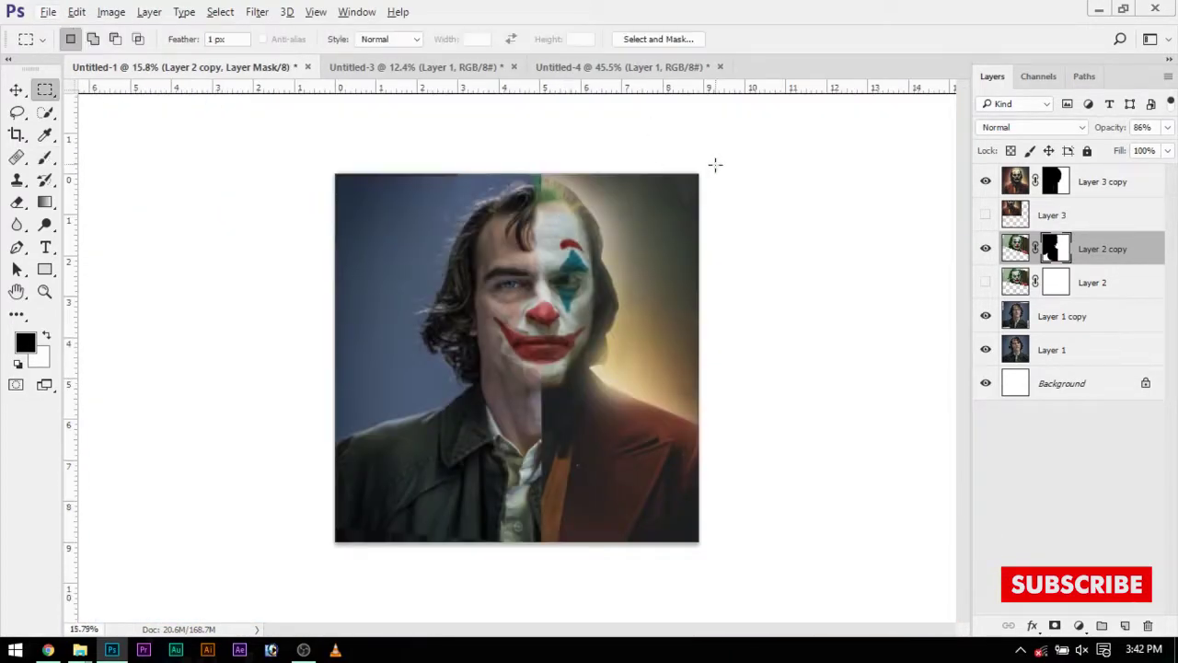
pyautogui.moveTo(699, 173); pyautogui.dragTo(539, 543)
pyautogui.scroll(3, 539, 544)
pyautogui.press('b')
pyautogui.scroll(2, 502, 345)
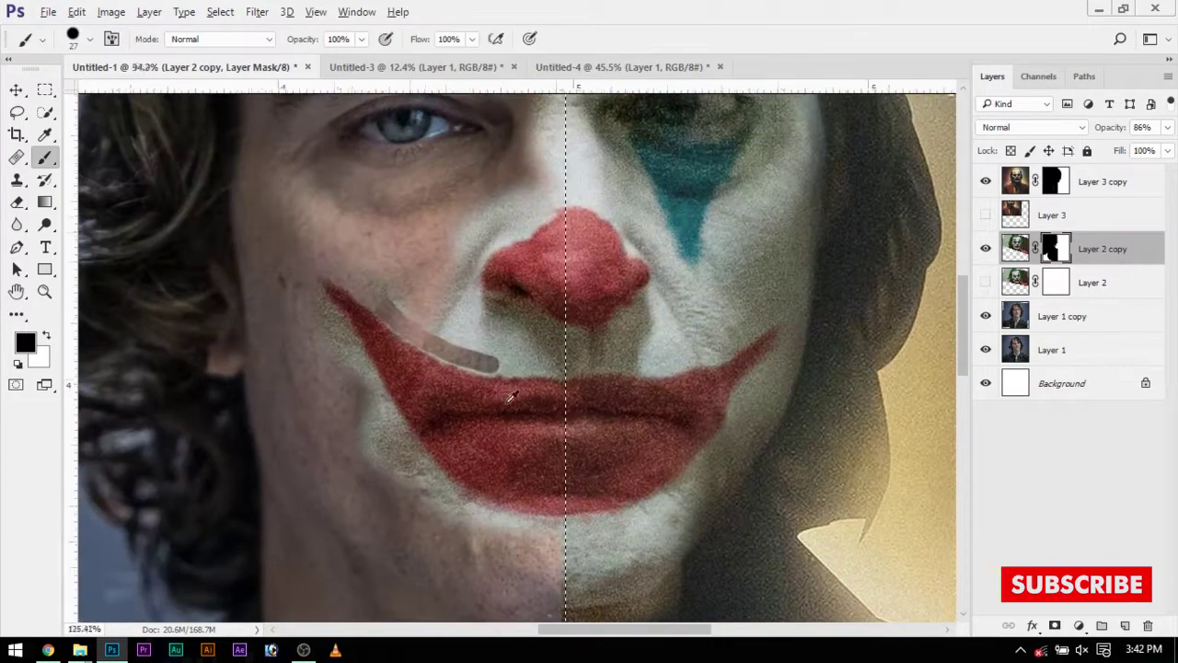
pyautogui.scroll(2, 391, 335)
pyautogui.scroll(2, 357, 308)
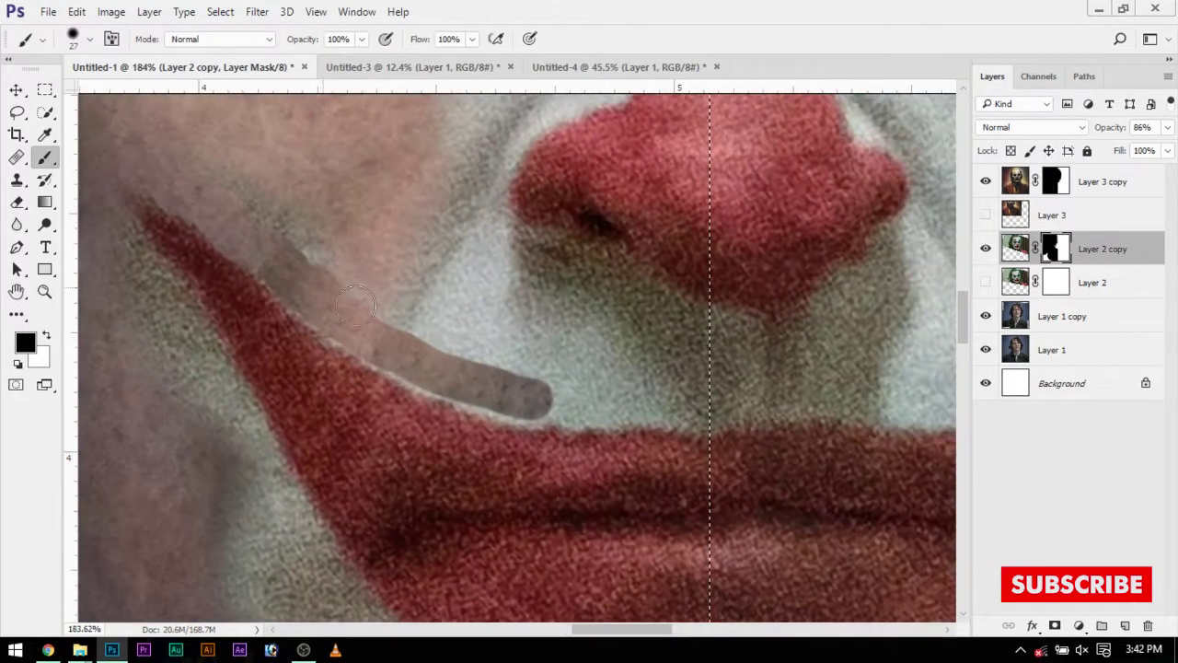
pyautogui.moveTo(414, 368)
pyautogui.mouseDown()
pyautogui.moveTo(598, 414)
pyautogui.moveTo(645, 349)
pyautogui.moveTo(641, 284)
pyautogui.mouseUp()
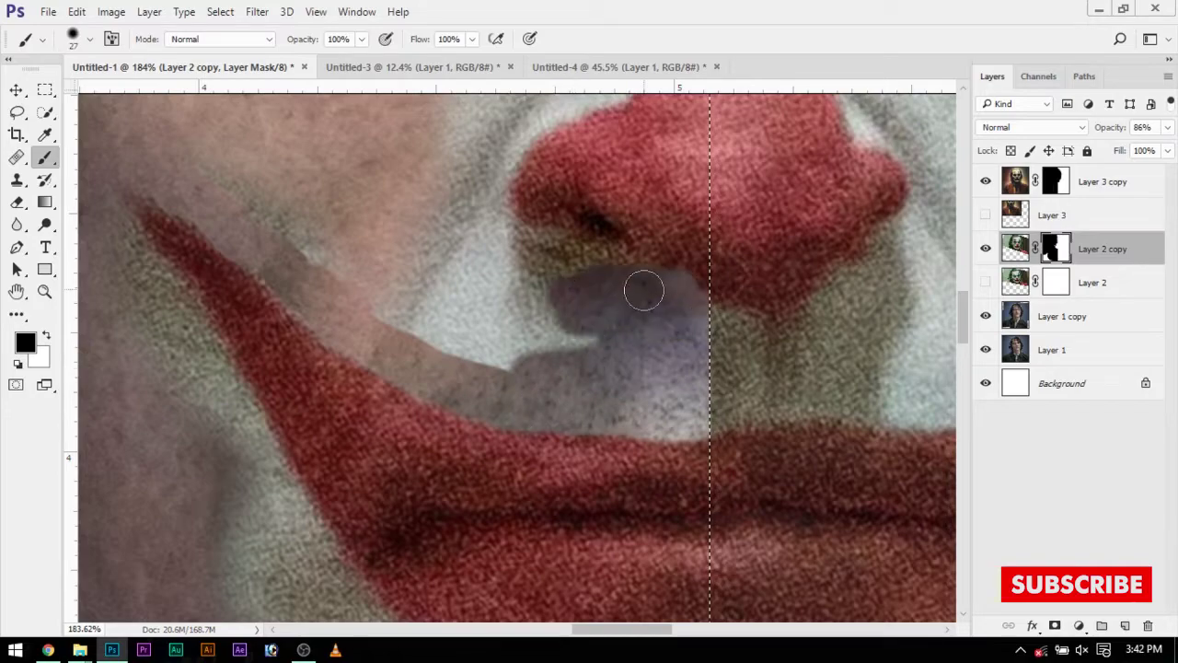
pyautogui.hotkey('ctrl', 'z')
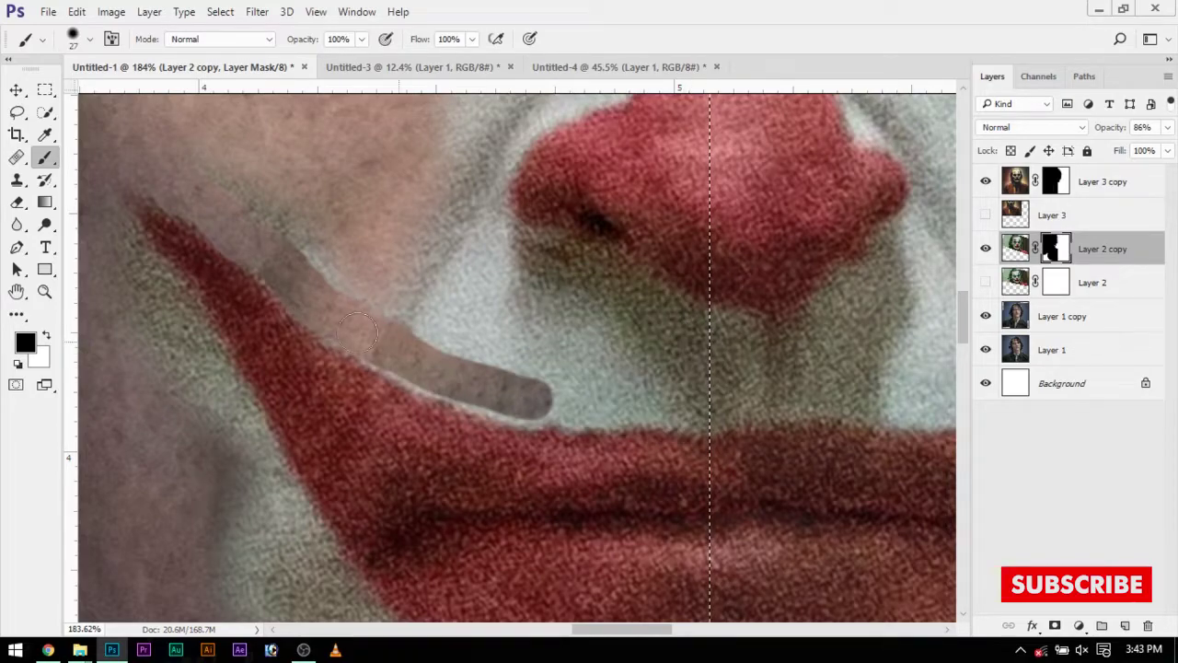
pyautogui.moveTo(353, 345)
pyautogui.mouseDown()
pyautogui.moveTo(626, 405)
pyautogui.moveTo(424, 341)
pyautogui.mouseUp()
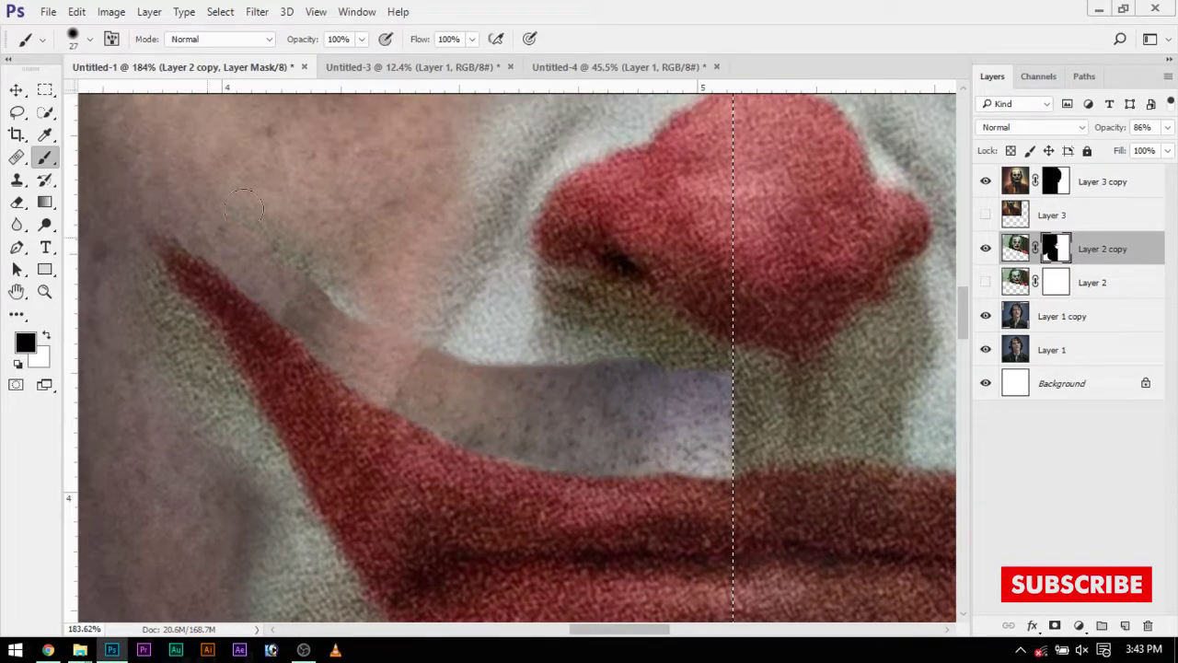
# - Shrink the brush and inspect the mouth corner and chin on the left half
pyautogui.scroll(-3, 531, 354)
pyautogui.scroll(3, 531, 354)
pyautogui.scroll(3, 494, 399)
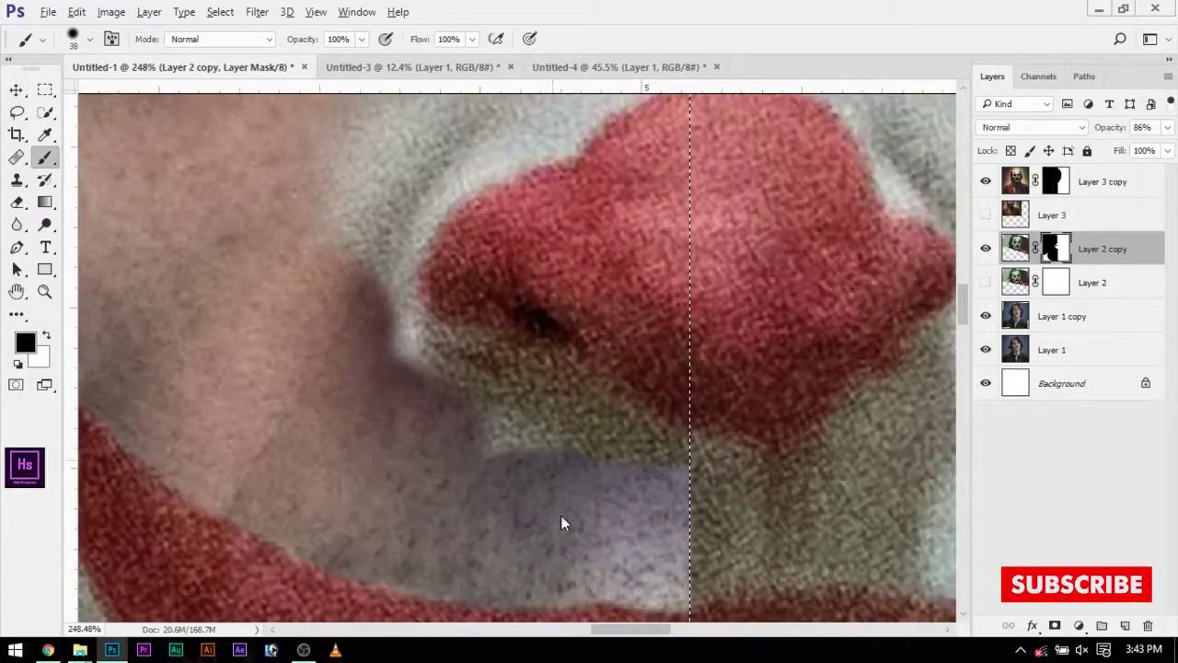
pyautogui.scroll(-2, 447, 355)
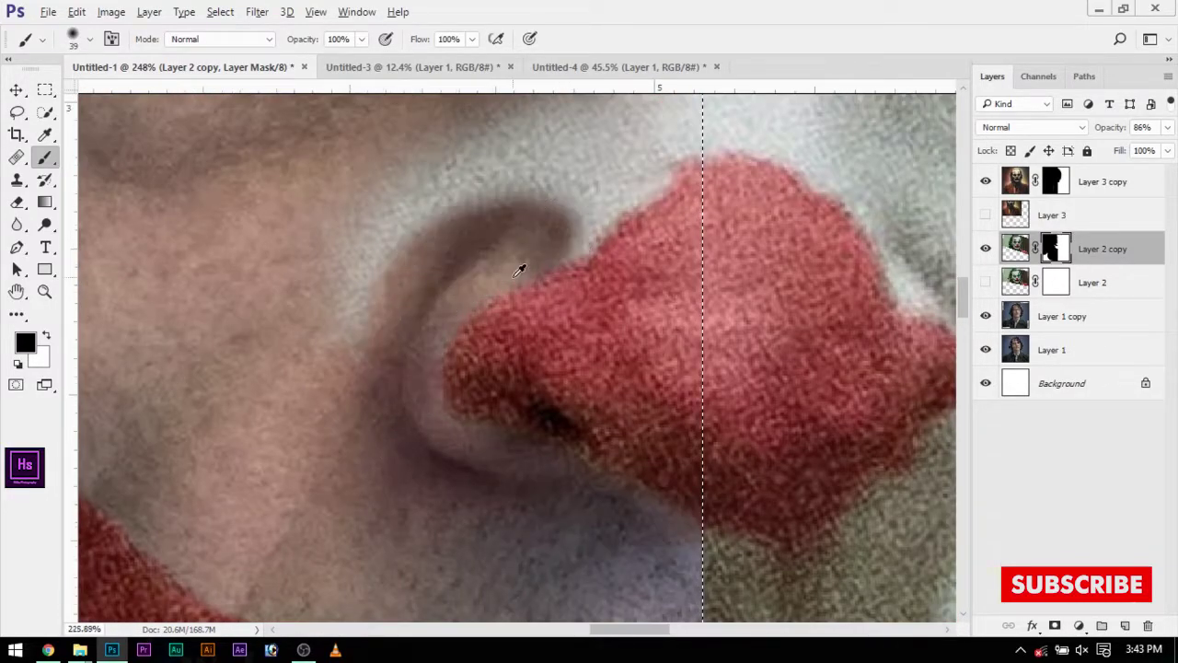
pyautogui.scroll(-2, 540, 383)
pyautogui.scroll(1, 571, 323)
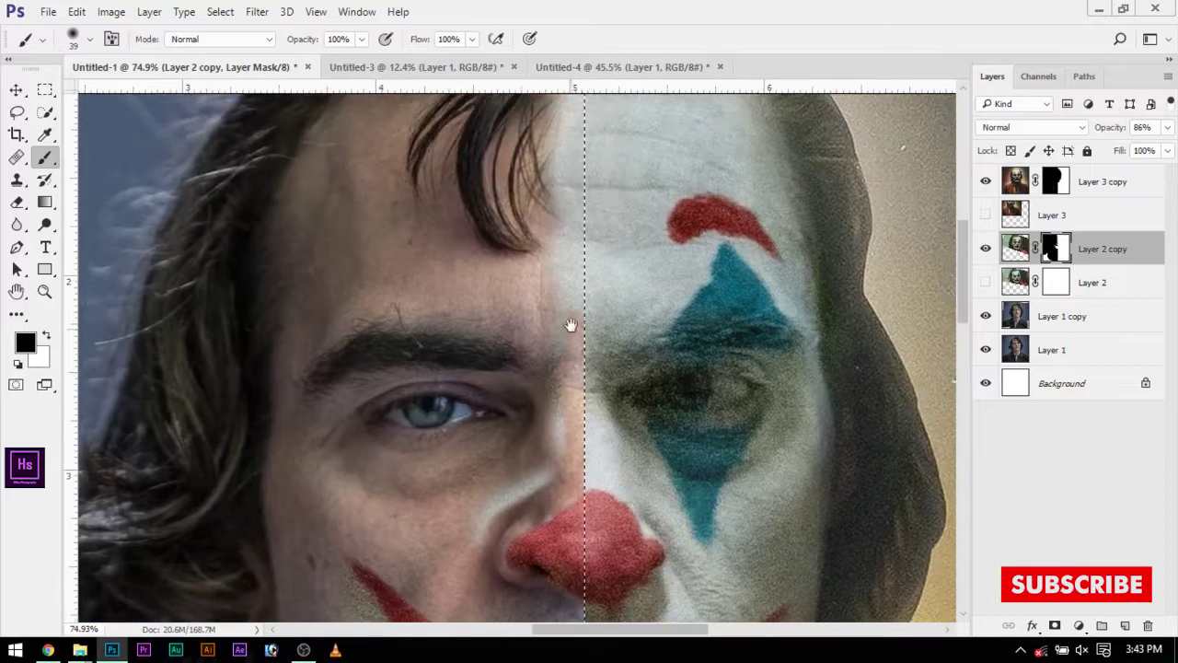
pyautogui.scroll(1, 565, 303)
pyautogui.scroll(1, 558, 344)
pyautogui.scroll(1, 552, 371)
pyautogui.scroll(-3, 552, 371)
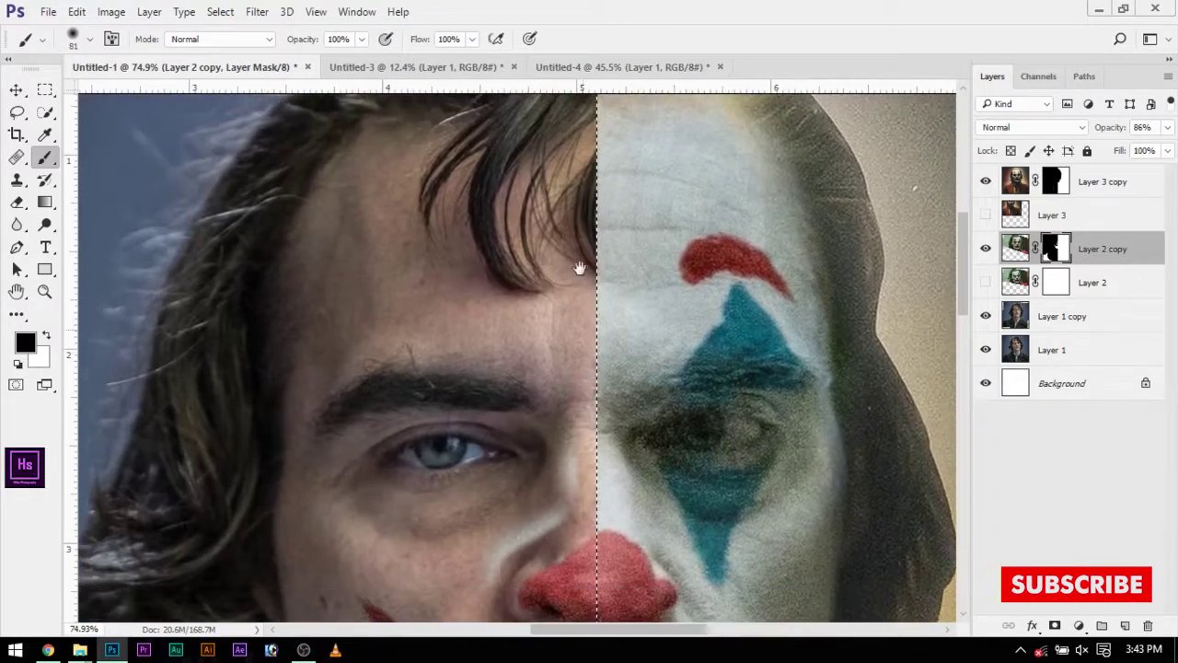
pyautogui.scroll(-1, 552, 370)
pyautogui.scroll(-3, 515, 371)
pyautogui.scroll(3, 451, 369)
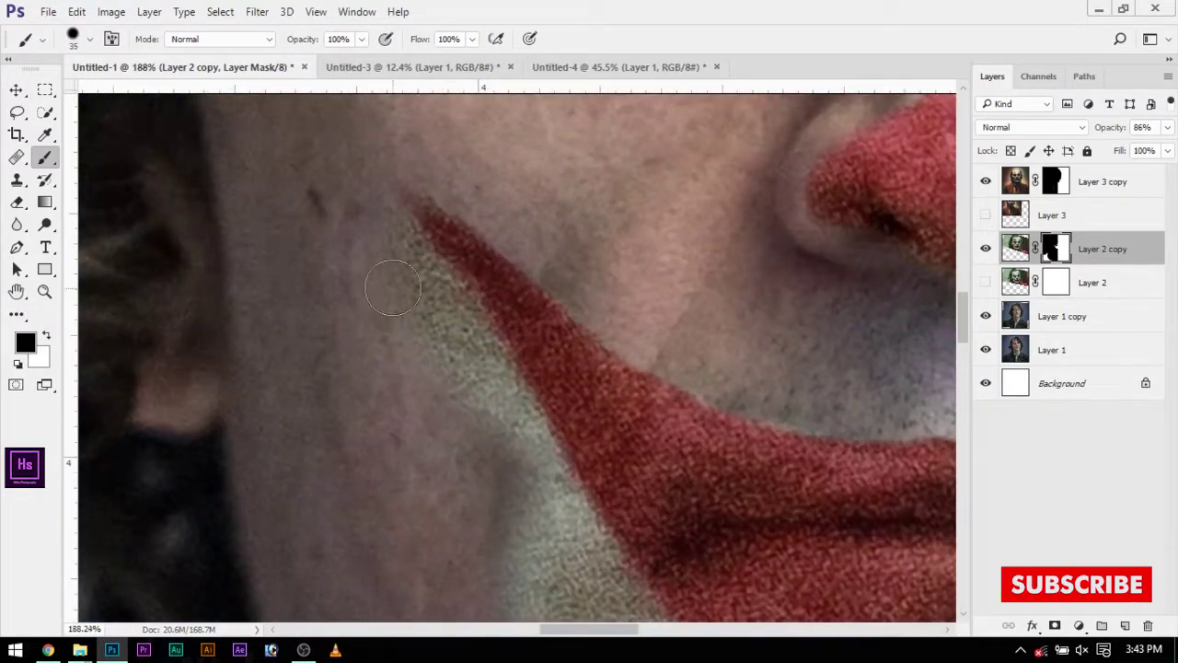
pyautogui.press('[')
pyautogui.press('[')
pyautogui.press('[')
pyautogui.scroll(-3, 388, 292)
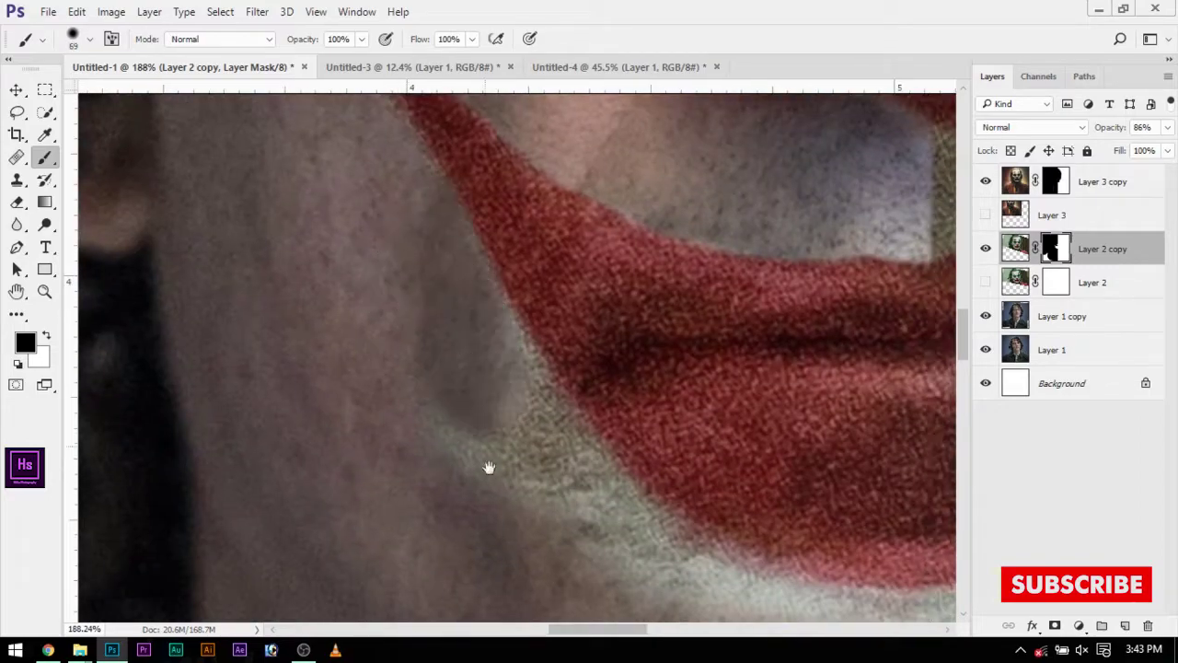
pyautogui.hscroll(2, 369, 267)
pyautogui.scroll(-3, 636, 489)
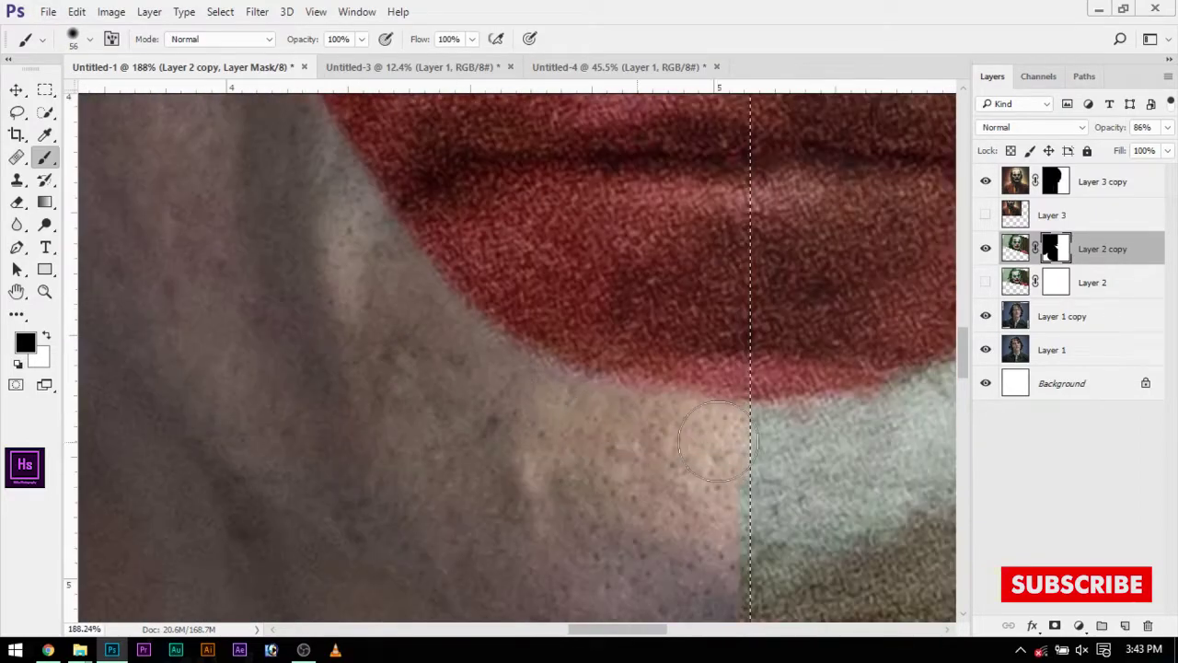
pyautogui.scroll(-2, 676, 492)
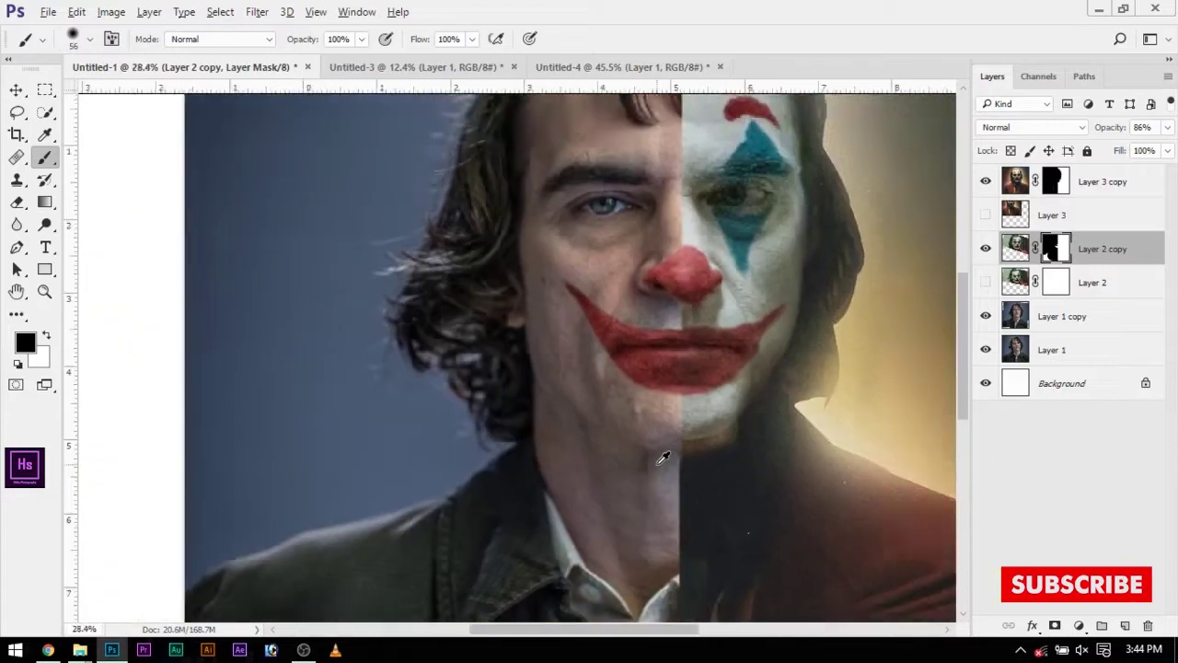
pyautogui.scroll(-3, 679, 488)
pyautogui.scroll(5, 678, 488)
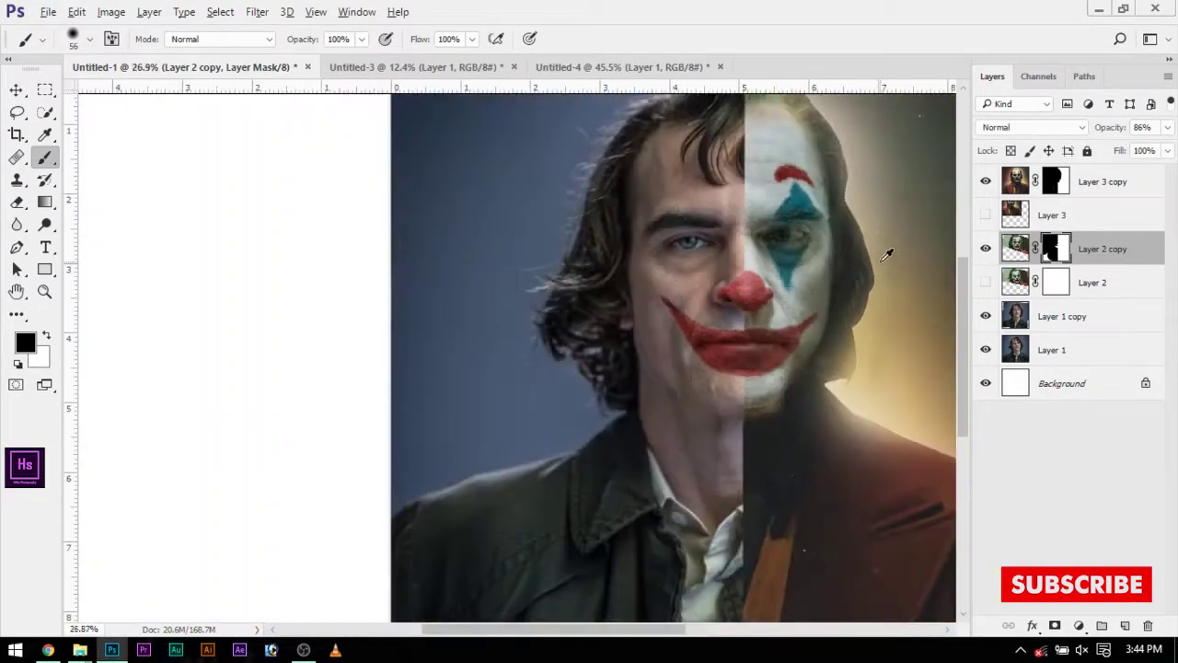
# - Scale Layer 2 copy to about 102%, nudge it up and right, and commit the transform
pyautogui.scroll(-3, 886, 254)
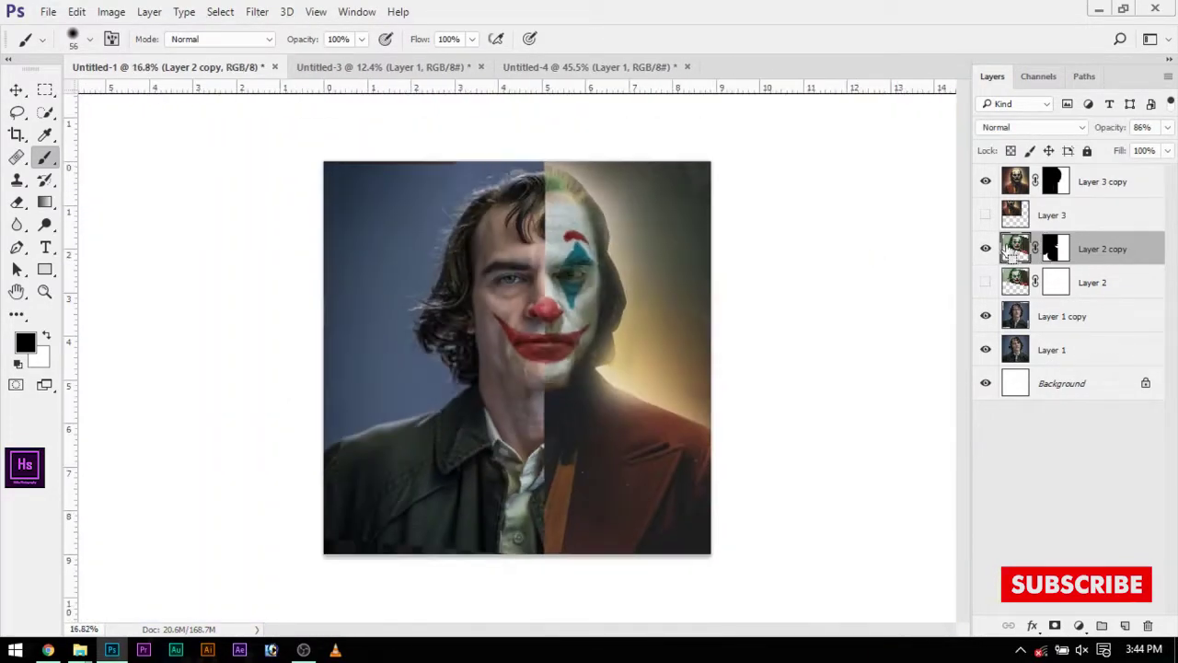
pyautogui.hotkey('ctrl', 't')
pyautogui.moveTo(289, 469); pyautogui.dragTo(285, 473)
pyautogui.scroll(3, 528, 414)
pyautogui.scroll(2, 527, 413)
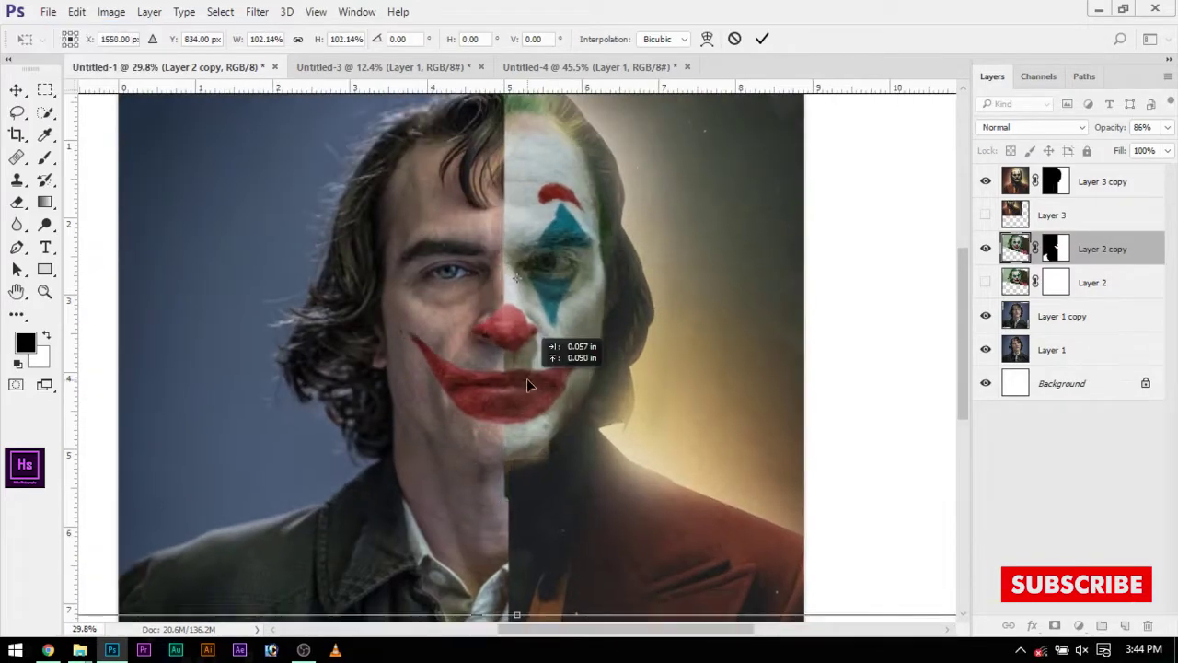
pyautogui.moveTo(526, 378); pyautogui.dragTo(512, 464)
pyautogui.scroll(1, 529, 396)
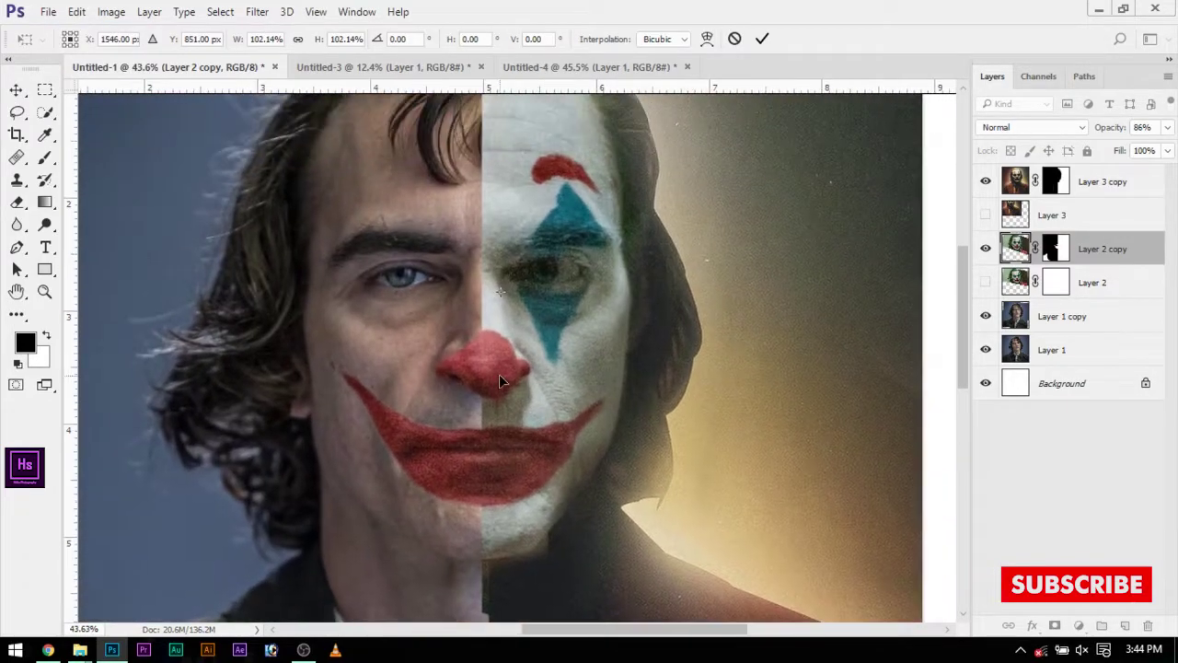
pyautogui.press('Return')
# - Switch to the Brush, fit the image on screen, and zoom in on the seam
pyautogui.press('b')
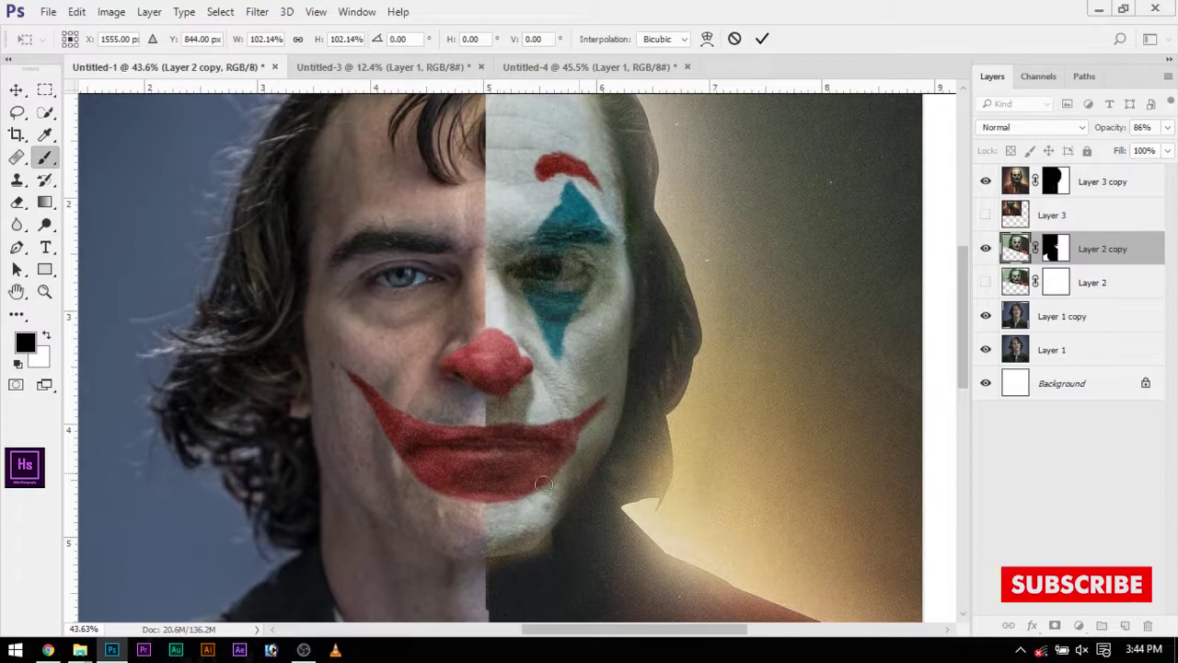
pyautogui.hotkey('ctrl', '0')
pyautogui.scroll(1, 644, 405)
pyautogui.scroll(5, 645, 404)
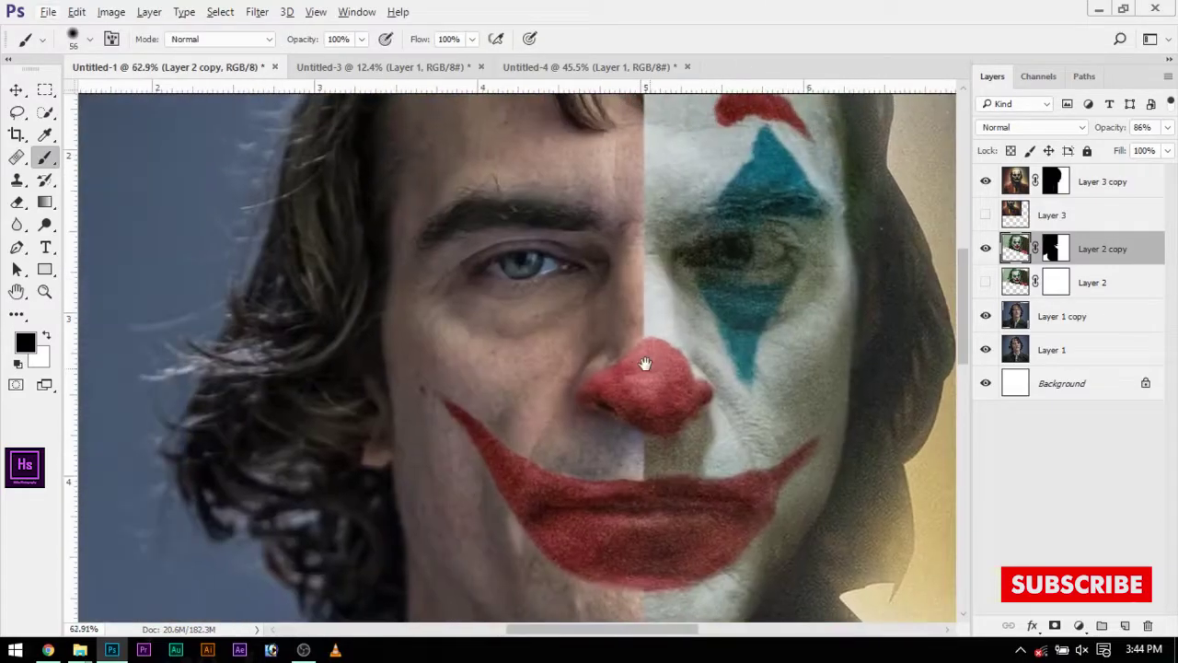
pyautogui.scroll(5, 649, 410)
pyautogui.scroll(-2, 649, 411)
pyautogui.scroll(1, 673, 426)
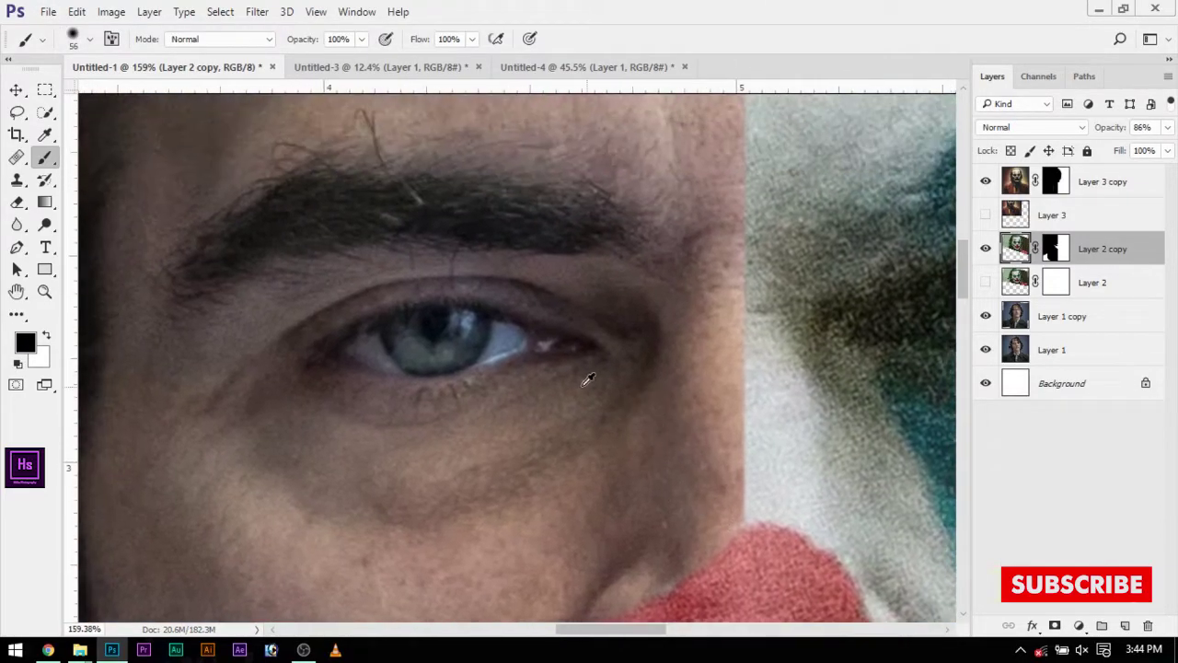
pyautogui.scroll(-3, 583, 376)
pyautogui.scroll(1, 568, 349)
# - On the Layer 2 copy mask, paint white to reveal the Joker's blue diamond makeup around the left eye
pyautogui.click(1056, 248)
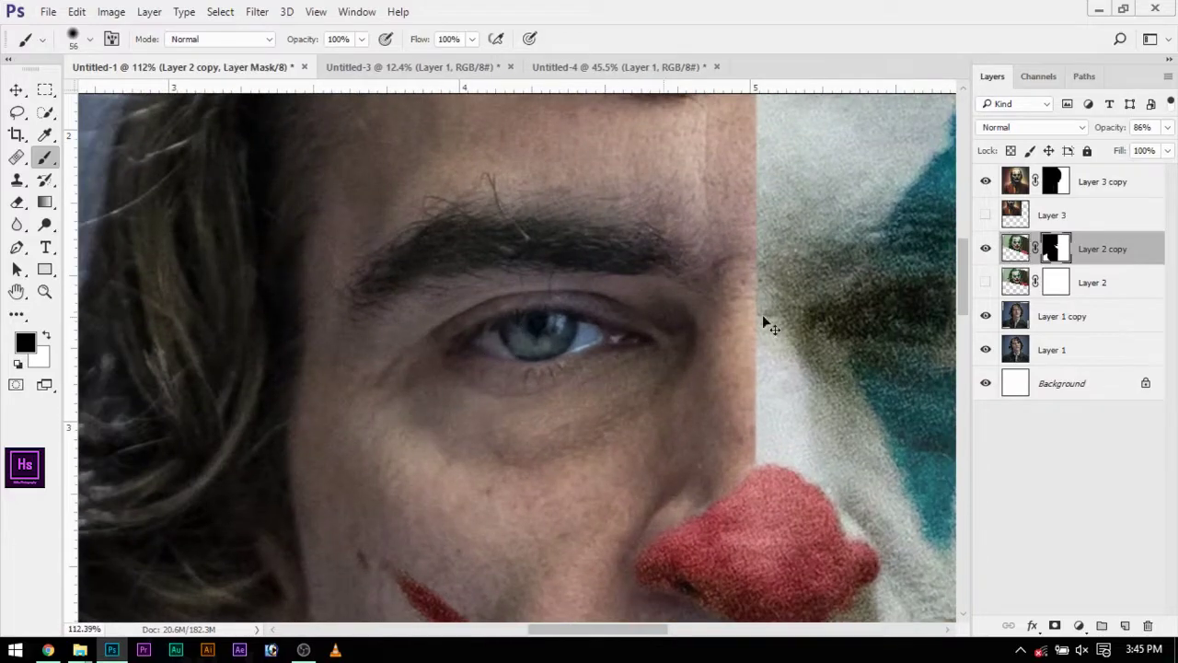
pyautogui.press('x')
pyautogui.moveTo(368, 332)
pyautogui.mouseDown()
pyautogui.moveTo(525, 350)
pyautogui.moveTo(543, 288)
pyautogui.mouseUp()
pyautogui.press('x')
pyautogui.scroll(-2, 543, 288)
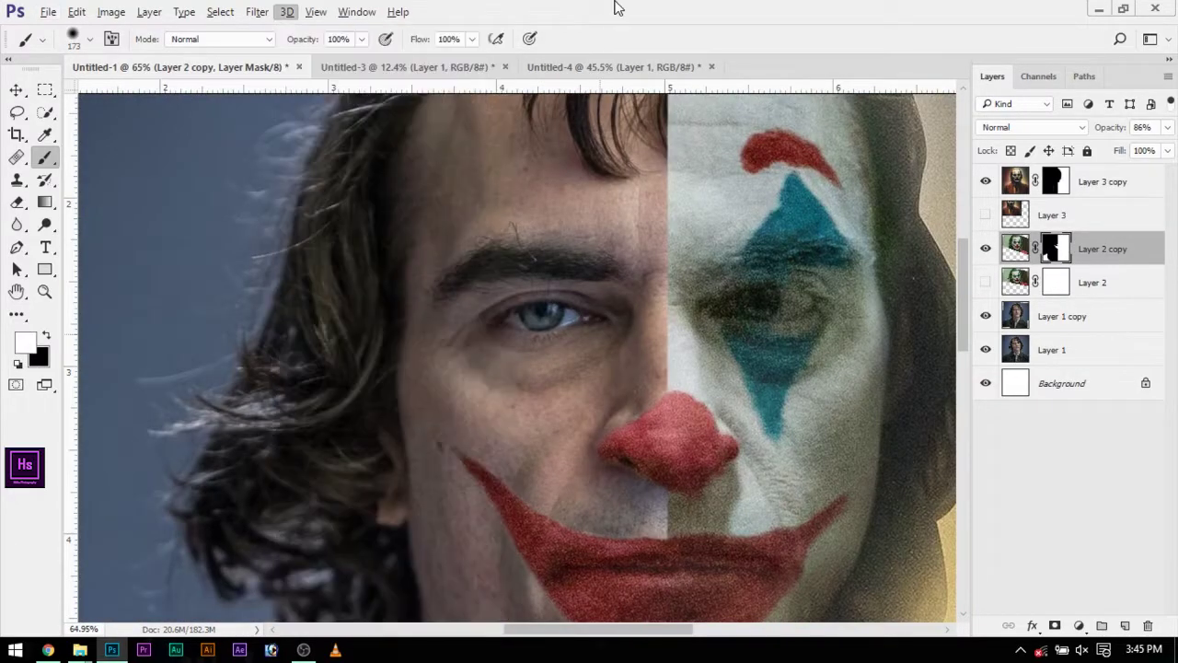
pyautogui.moveTo(478, 239); pyautogui.dragTo(612, 378)
pyautogui.scroll(1, 611, 379)
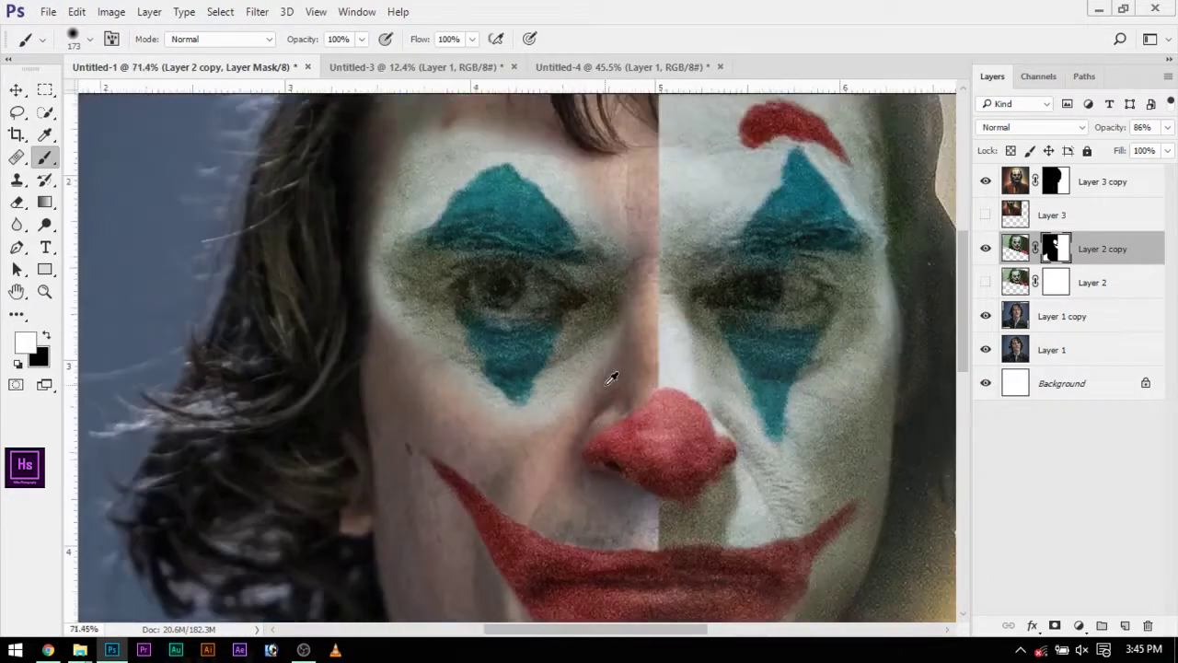
pyautogui.scroll(1, 611, 379)
pyautogui.scroll(2, 635, 364)
# - With a brush of about 60 px, paint black to hide the white face paint between nose, eye and brow
pyautogui.moveTo(618, 334); pyautogui.dragTo(589, 331)
pyautogui.press('x')
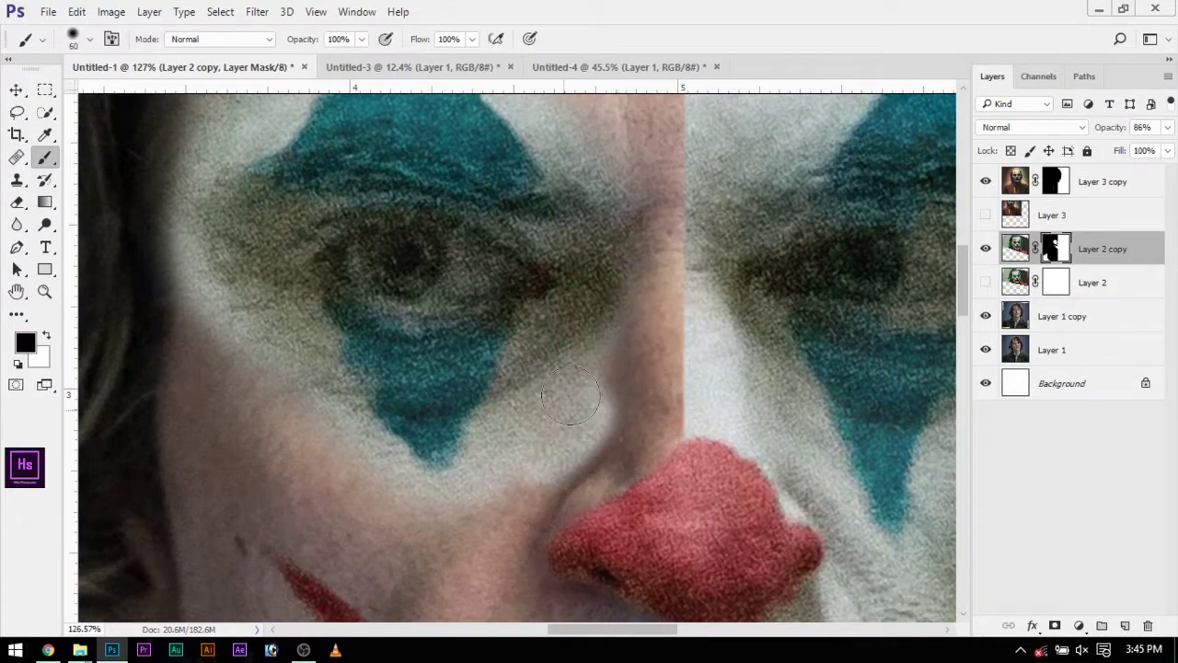
pyautogui.moveTo(570, 396)
pyautogui.mouseDown()
pyautogui.moveTo(341, 414)
pyautogui.moveTo(242, 382)
pyautogui.mouseUp()
pyautogui.scroll(1, 332, 419)
pyautogui.scroll(1, 242, 382)
pyautogui.moveTo(391, 420); pyautogui.dragTo(384, 453)
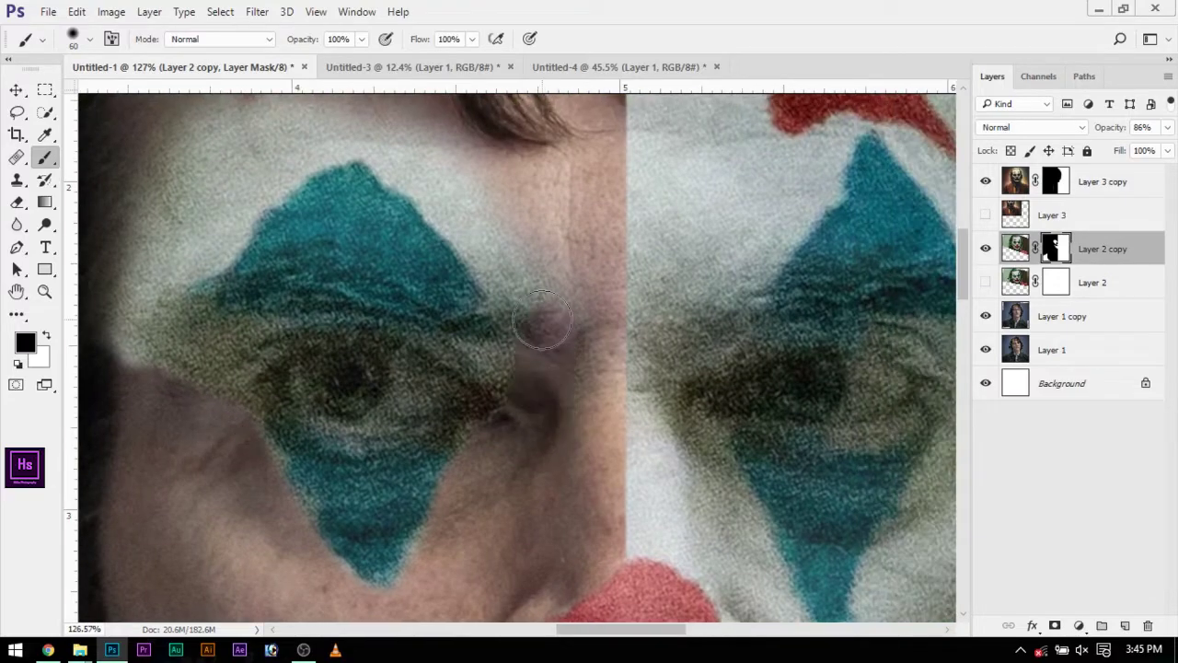
pyautogui.moveTo(552, 340)
pyautogui.mouseDown()
pyautogui.moveTo(460, 197)
pyautogui.moveTo(566, 275)
pyautogui.mouseUp()
pyautogui.scroll(2, 461, 197)
pyautogui.moveTo(478, 244)
pyautogui.mouseDown()
pyautogui.moveTo(276, 197)
pyautogui.moveTo(387, 258)
pyautogui.moveTo(304, 348)
pyautogui.moveTo(248, 331)
pyautogui.moveTo(211, 368)
pyautogui.moveTo(271, 500)
pyautogui.mouseUp()
# - Recentre the zoomed view on the blue diamond and left eye, and switch back to painting white
pyautogui.scroll(-5, 522, 517)
pyautogui.scroll(5, 523, 517)
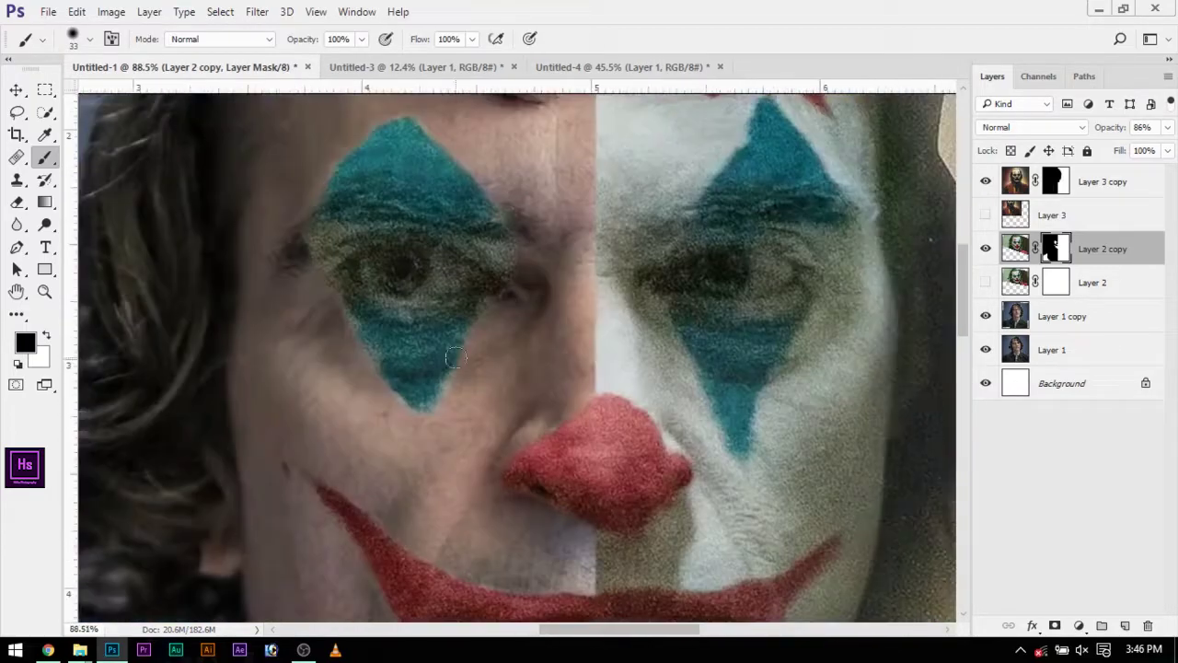
pyautogui.scroll(-5, 523, 517)
pyautogui.scroll(5, 534, 386)
pyautogui.scroll(-2, 497, 527)
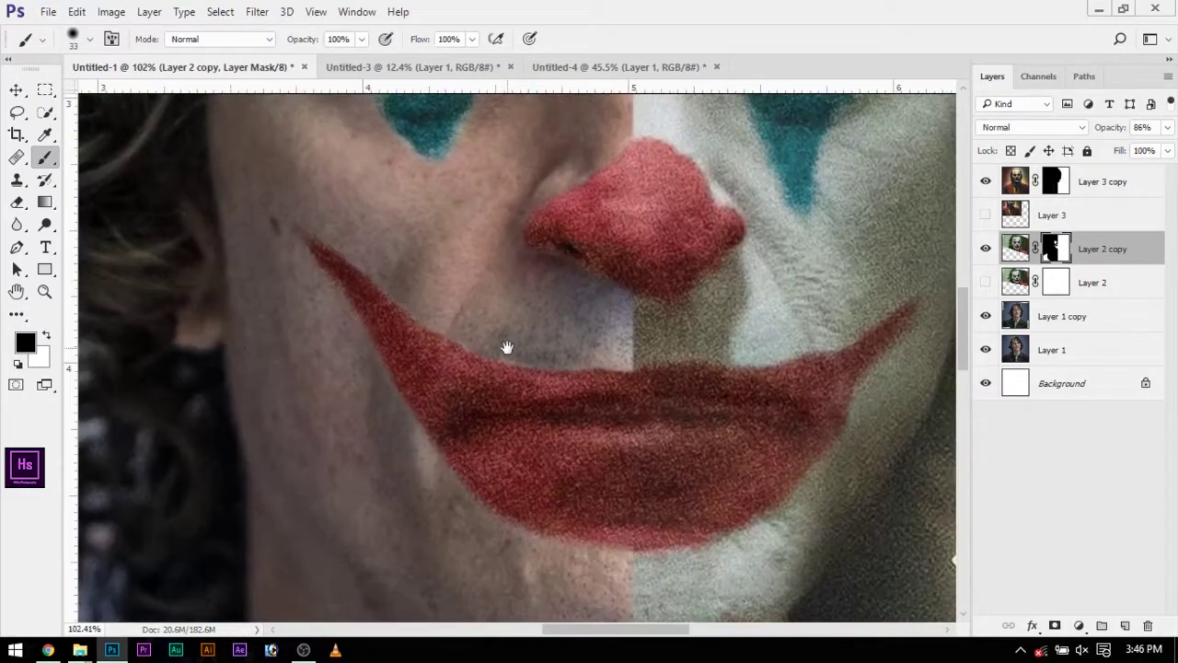
pyautogui.scroll(2, 506, 345)
pyautogui.scroll(3, 599, 478)
pyautogui.moveTo(322, 287); pyautogui.dragTo(367, 468)
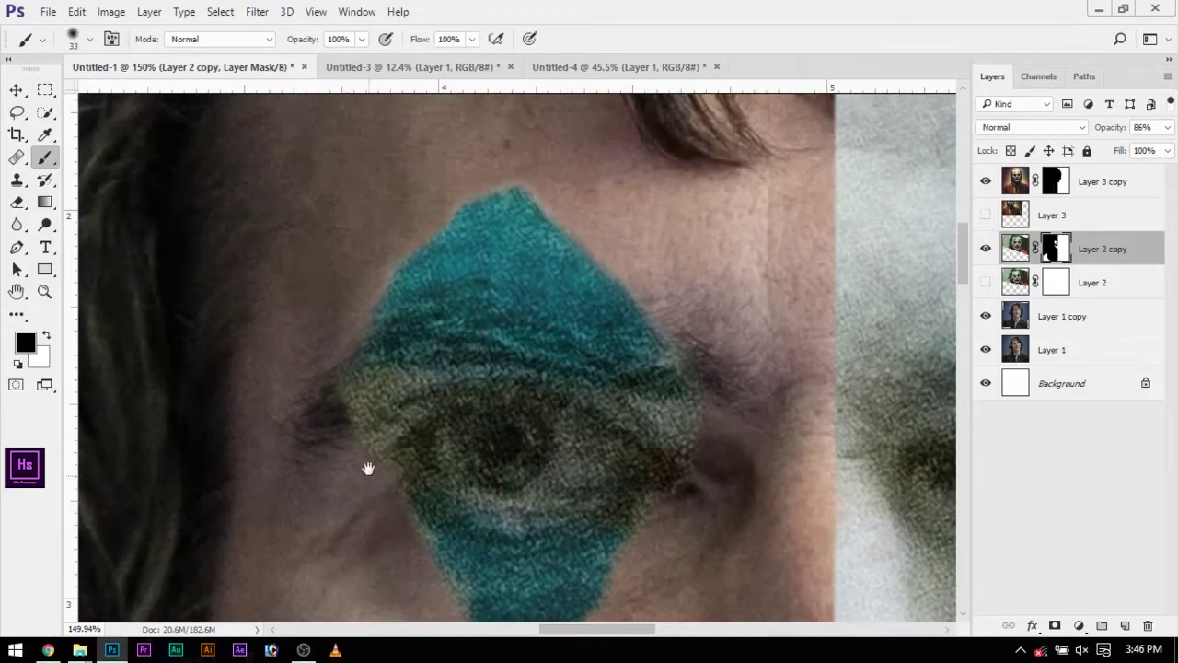
pyautogui.moveTo(404, 272); pyautogui.dragTo(361, 332)
pyautogui.scroll(-2, 581, 470)
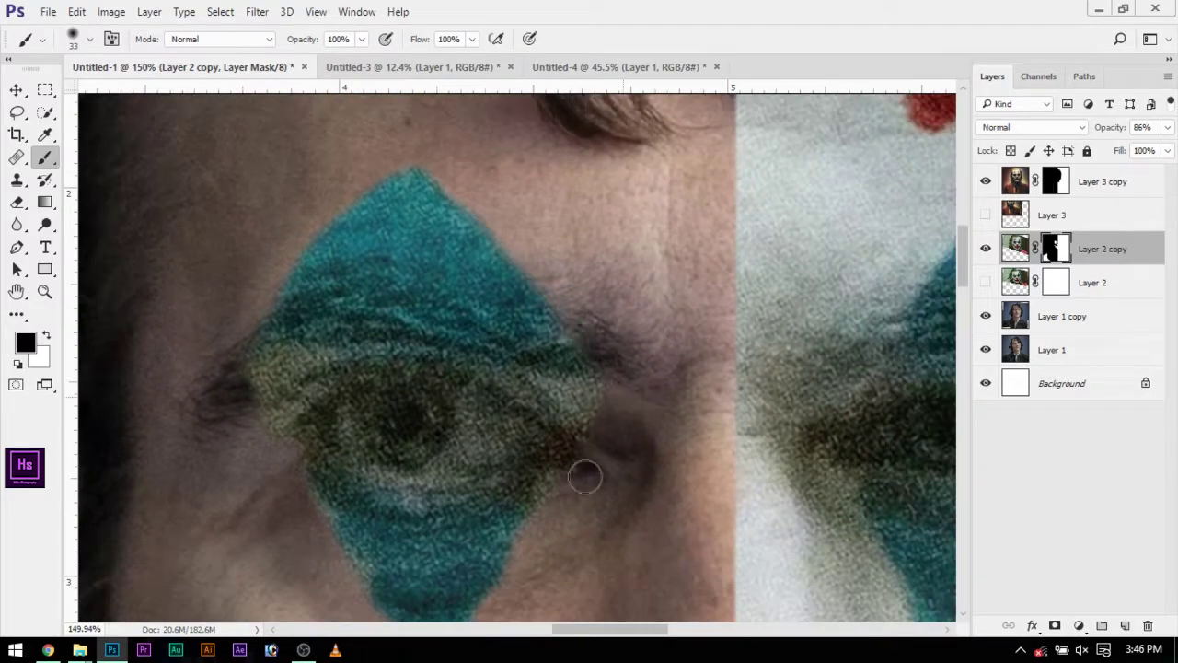
pyautogui.scroll(-2, 620, 452)
pyautogui.scroll(2, 616, 463)
pyautogui.scroll(1, 598, 439)
pyautogui.press('x')
pyautogui.scroll(2, 597, 439)
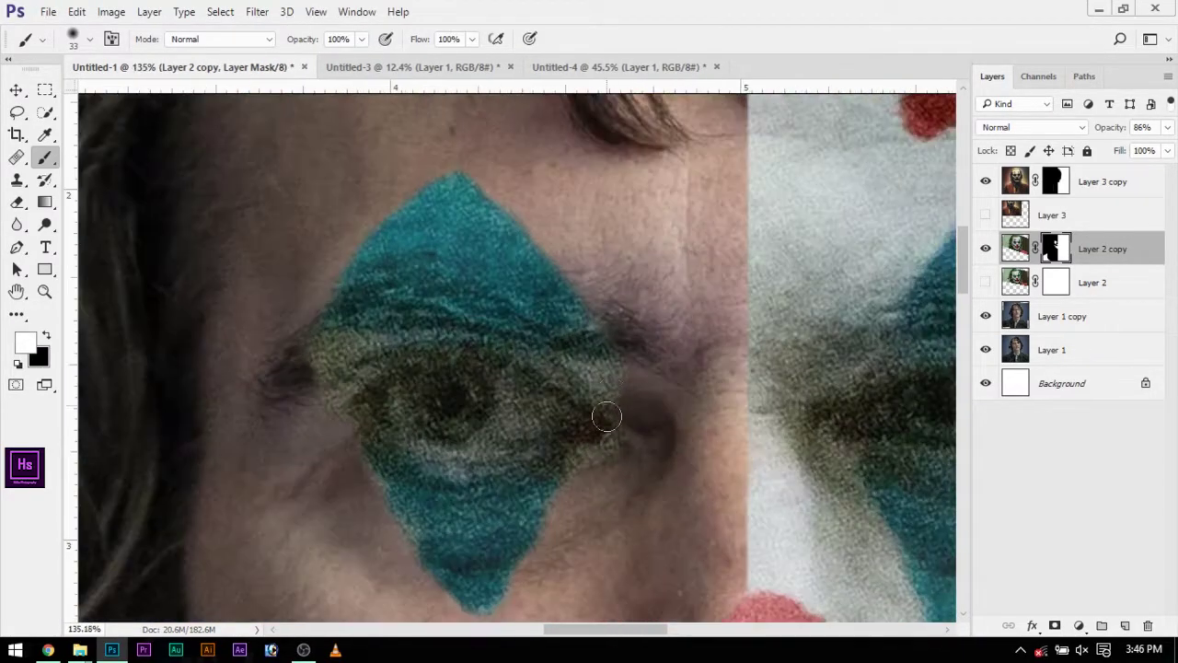
pyautogui.hscroll(-2, 402, 372)
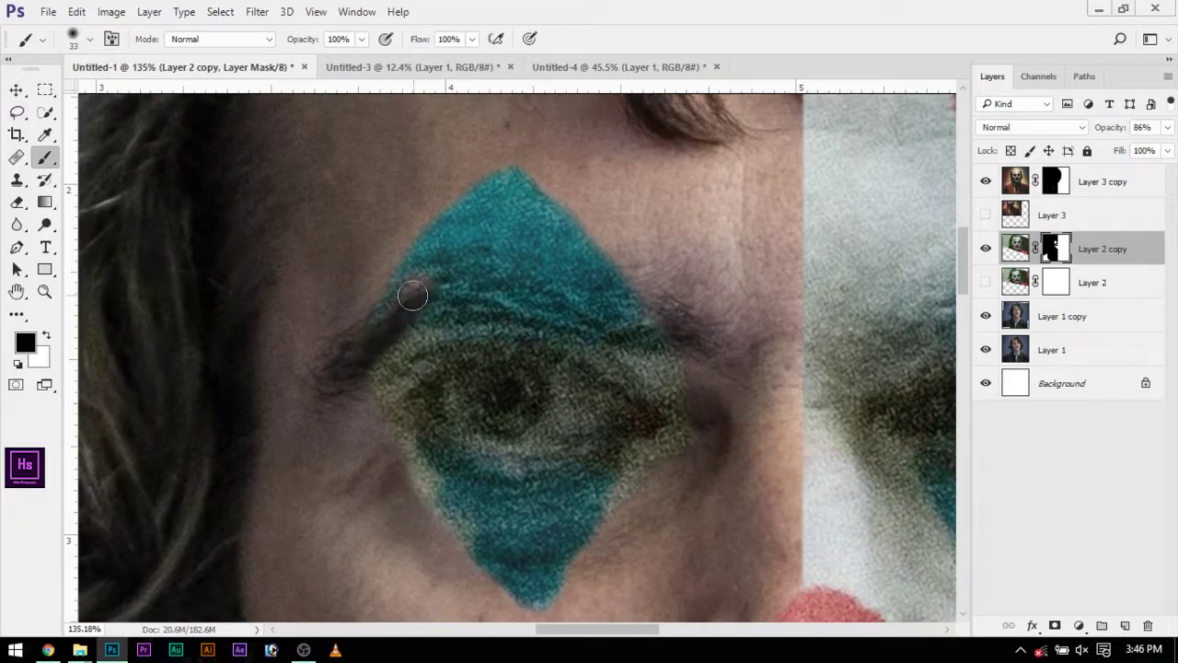
pyautogui.scroll(-3, 366, 420)
pyautogui.scroll(3, 621, 472)
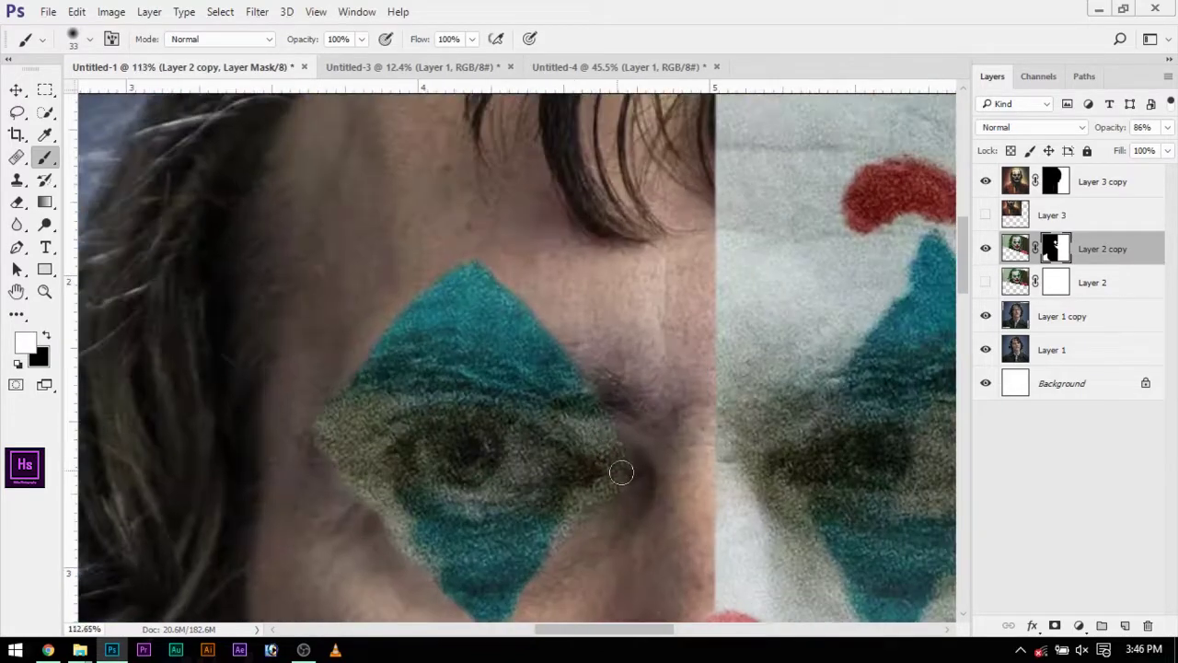
pyautogui.scroll(-3, 539, 525)
pyautogui.scroll(3, 620, 544)
# - Reveal the red brow on the left half, then hide the white paint beneath and around it
pyautogui.scroll(1, 589, 509)
pyautogui.moveTo(423, 290); pyautogui.dragTo(598, 258)
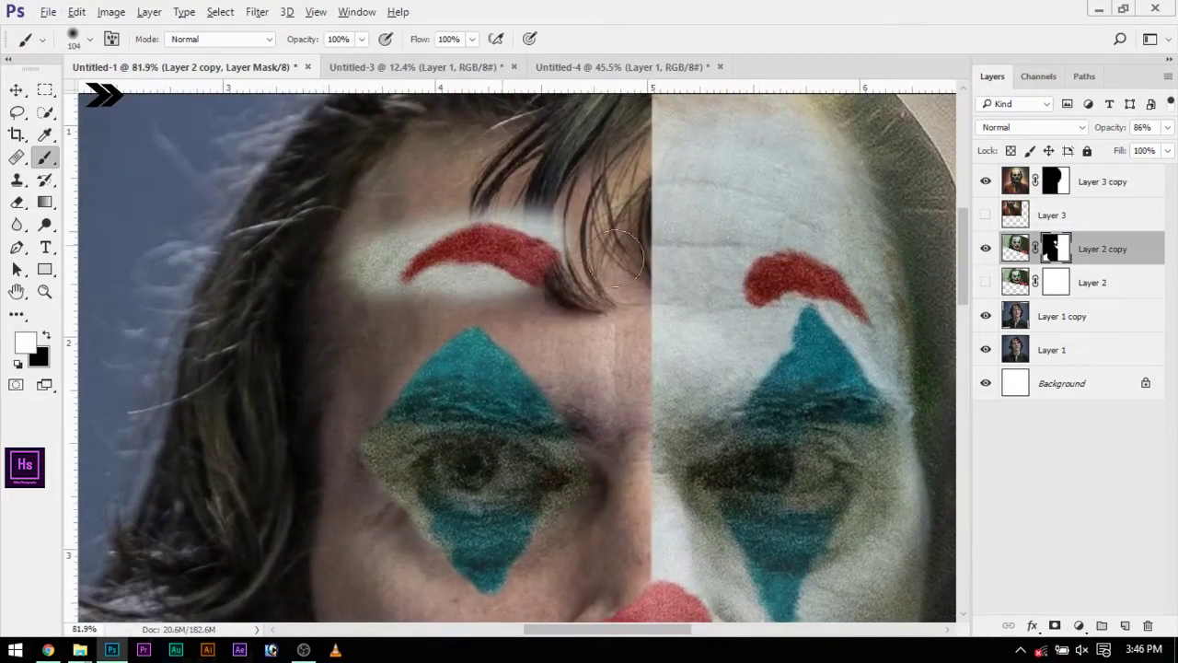
pyautogui.scroll(1, 544, 247)
pyautogui.scroll(1, 544, 247)
pyautogui.press('x')
pyautogui.press('[')
pyautogui.press('[')
pyautogui.press('[')
pyautogui.moveTo(405, 377); pyautogui.dragTo(369, 377)
pyautogui.moveTo(400, 338); pyautogui.dragTo(533, 386)
pyautogui.moveTo(413, 369)
pyautogui.mouseDown()
pyautogui.moveTo(308, 387)
pyautogui.moveTo(295, 304)
pyautogui.moveTo(432, 230)
pyautogui.moveTo(598, 276)
pyautogui.moveTo(557, 377)
pyautogui.moveTo(644, 432)
pyautogui.mouseUp()
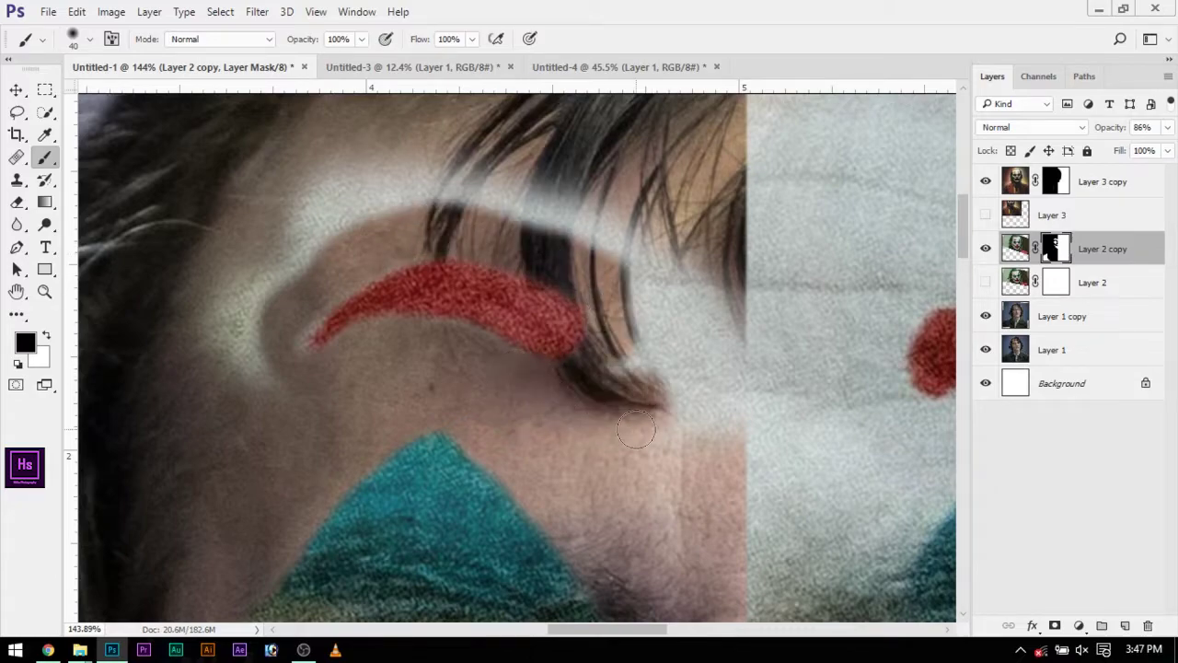
pyautogui.moveTo(217, 313); pyautogui.dragTo(318, 205)
# - Bring the natural hair strands back over the red brow with a much smaller black brush
pyautogui.moveTo(402, 176)
pyautogui.mouseDown()
pyautogui.moveTo(328, 227)
pyautogui.moveTo(589, 313)
pyautogui.mouseUp()
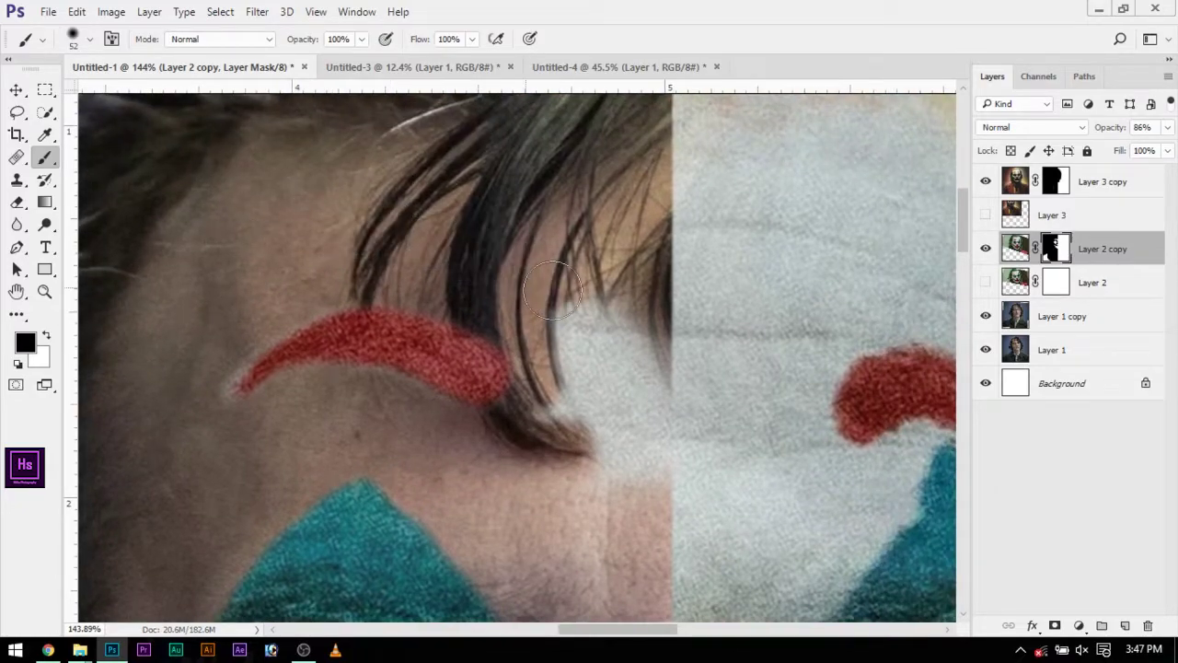
pyautogui.moveTo(642, 502); pyautogui.dragTo(553, 396)
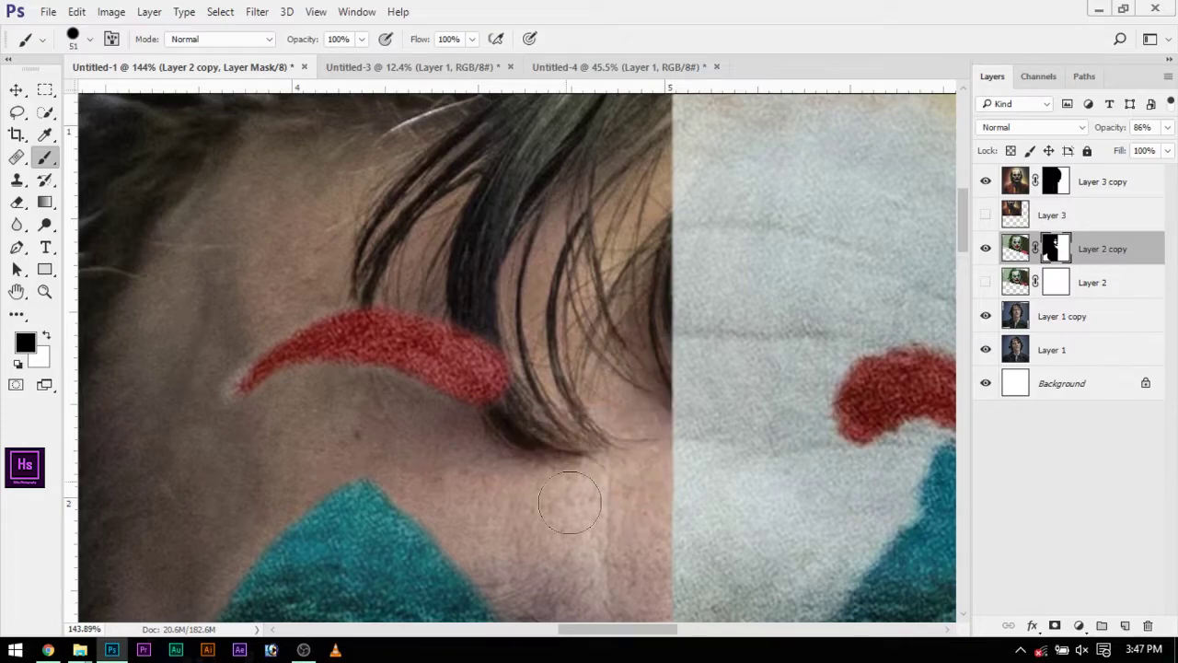
pyautogui.hotkey('ctrl', '0')
pyautogui.scroll(5, 542, 476)
pyautogui.scroll(3, 565, 409)
pyautogui.press('[')
pyautogui.press('[')
pyautogui.press('[')
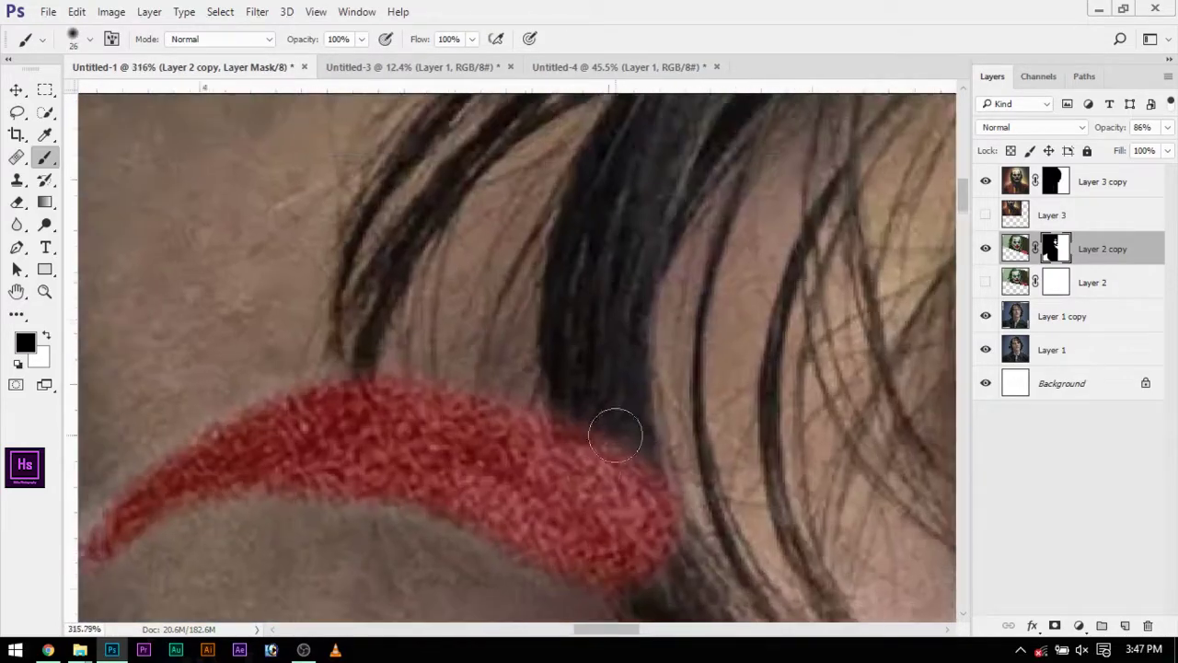
pyautogui.scroll(3, 589, 415)
pyautogui.press('x')
pyautogui.moveTo(562, 368); pyautogui.dragTo(600, 499)
pyautogui.scroll(-2, 500, 385)
pyautogui.press('[')
pyautogui.press('[')
pyautogui.press('[')
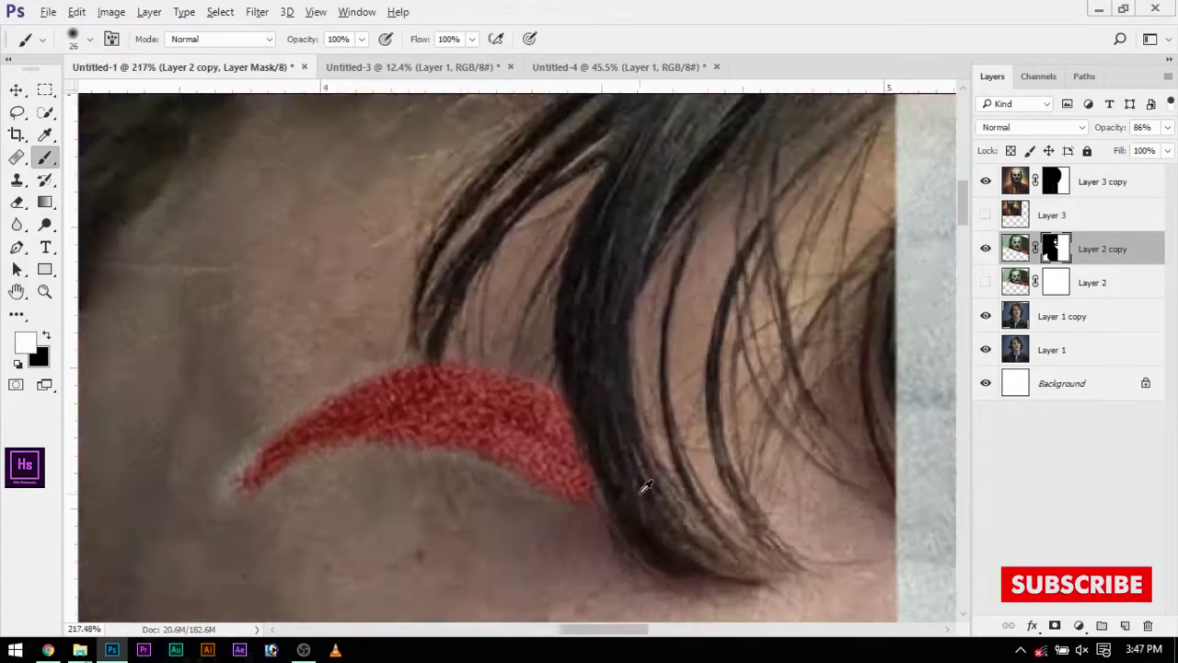
pyautogui.scroll(5, 615, 491)
pyautogui.scroll(-4, 623, 495)
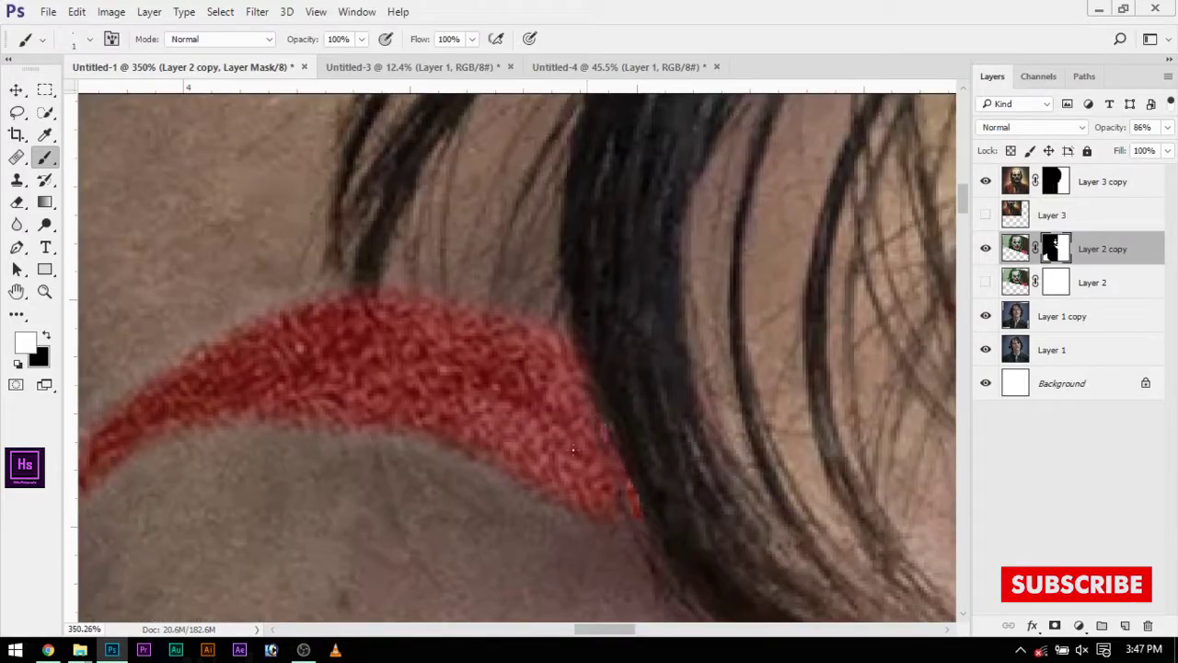
pyautogui.scroll(1, 635, 496)
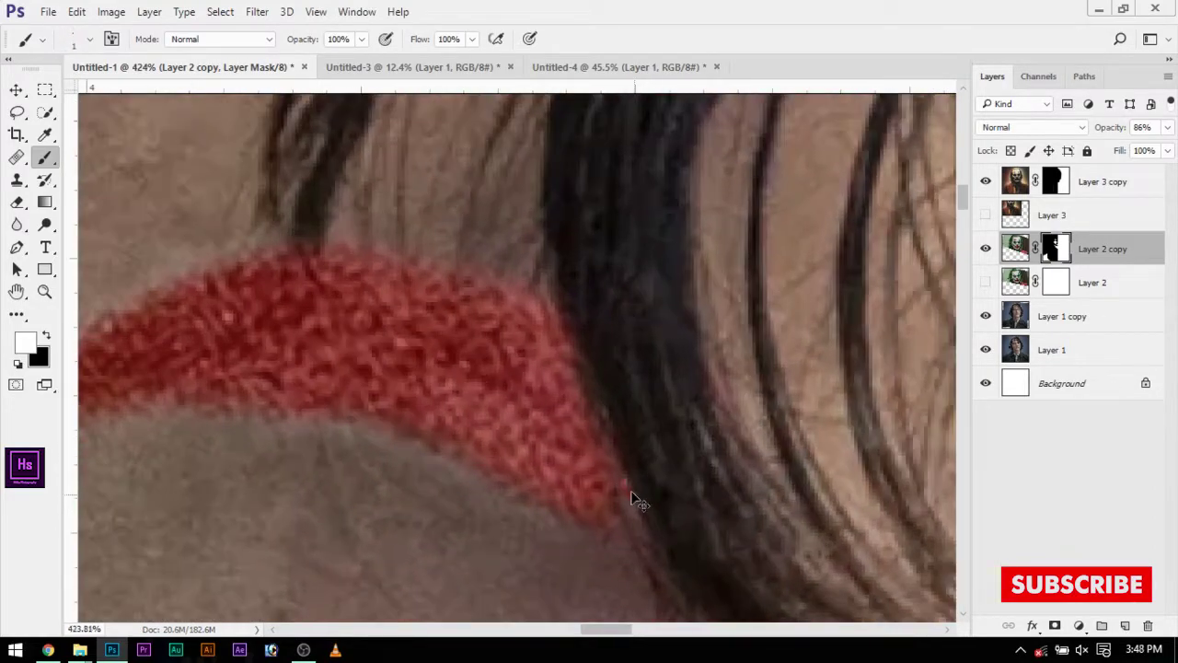
pyautogui.scroll(-2, 642, 520)
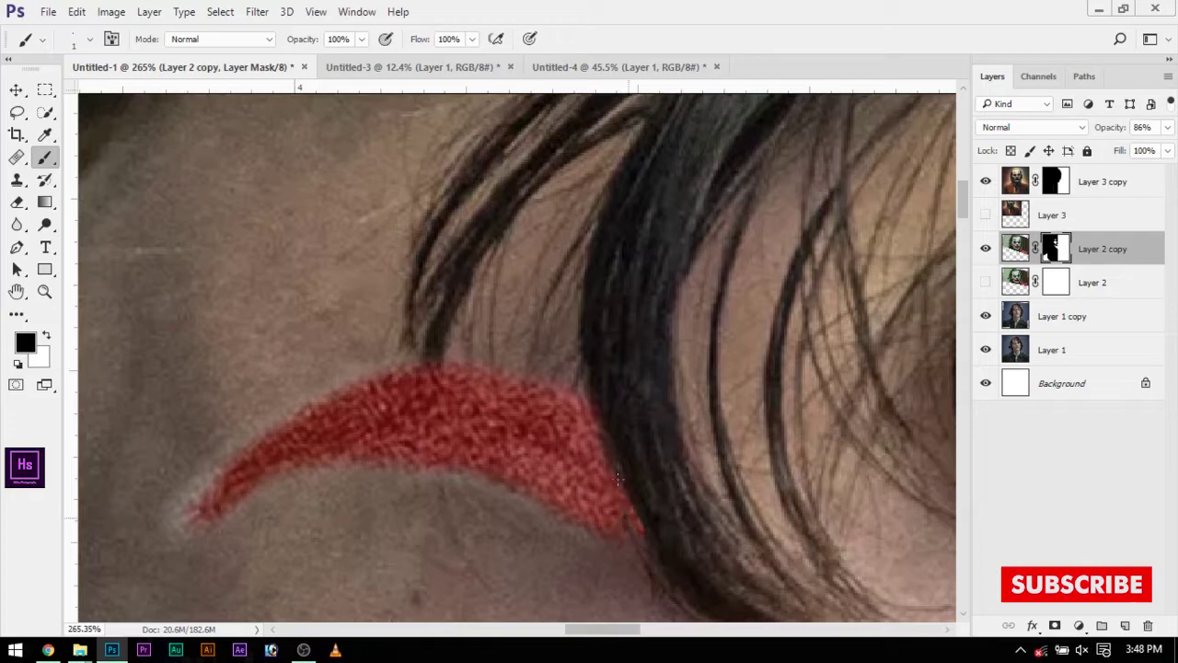
pyautogui.scroll(-3, 618, 477)
pyautogui.scroll(3, 494, 473)
# - Touch up the brow edges with a 10–14 px brush, alternating between white and black
pyautogui.press(']')
pyautogui.press(']')
pyautogui.press(']')
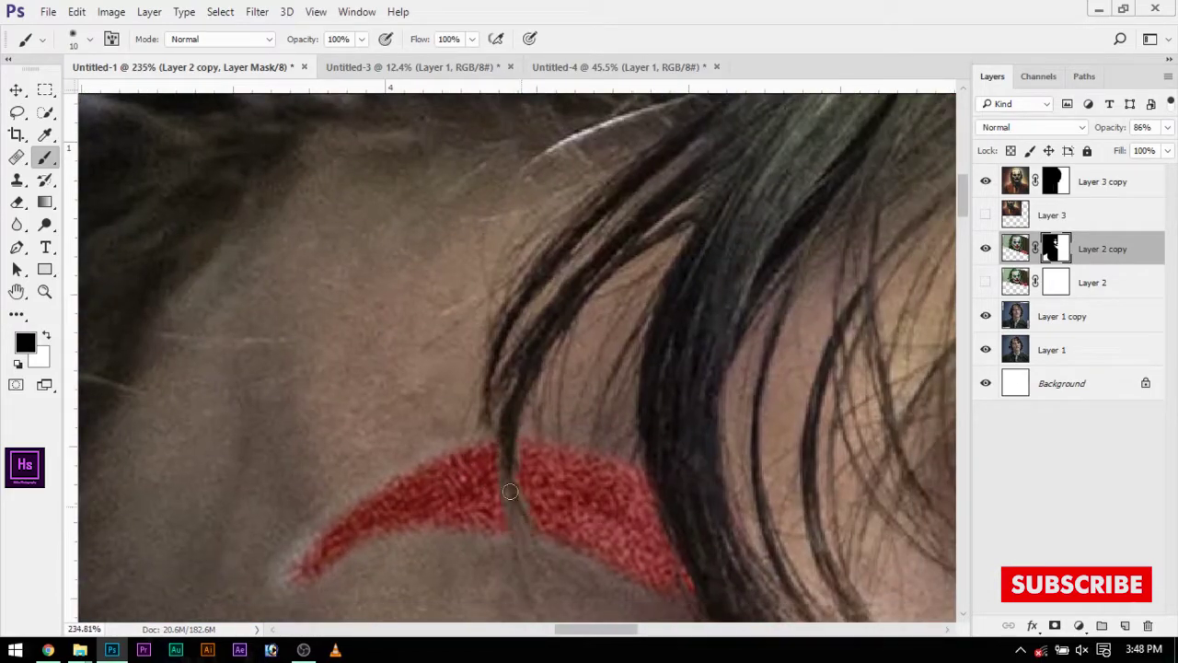
pyautogui.scroll(1, 510, 491)
pyautogui.scroll(1, 465, 492)
pyautogui.press('x')
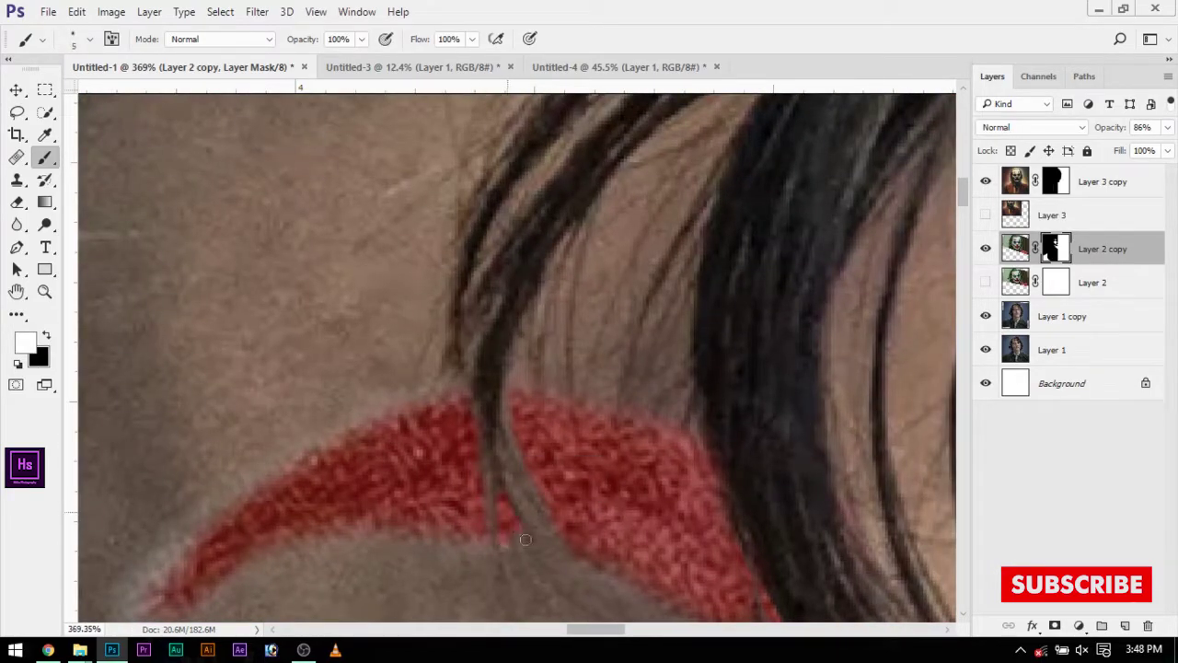
pyautogui.scroll(-7, 558, 505)
pyautogui.scroll(3, 552, 520)
pyautogui.press('x')
pyautogui.scroll(3, 550, 531)
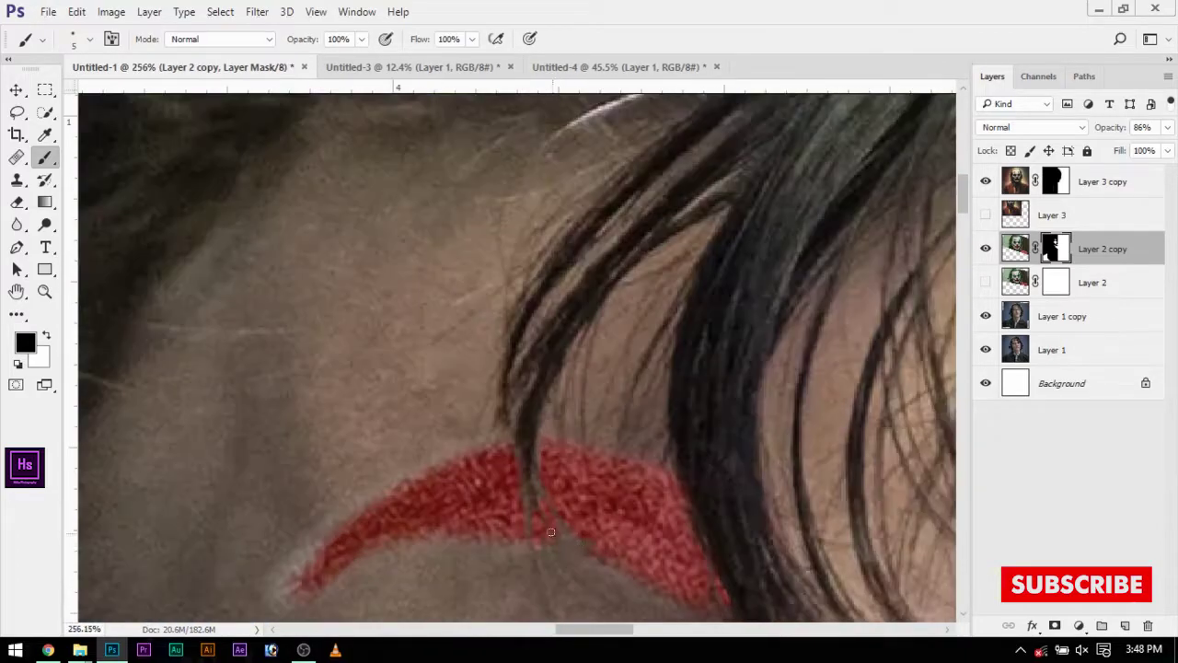
pyautogui.press('x')
pyautogui.scroll(-3, 460, 552)
pyautogui.scroll(3, 394, 515)
pyautogui.press(']')
pyautogui.press(']')
pyautogui.press(']')
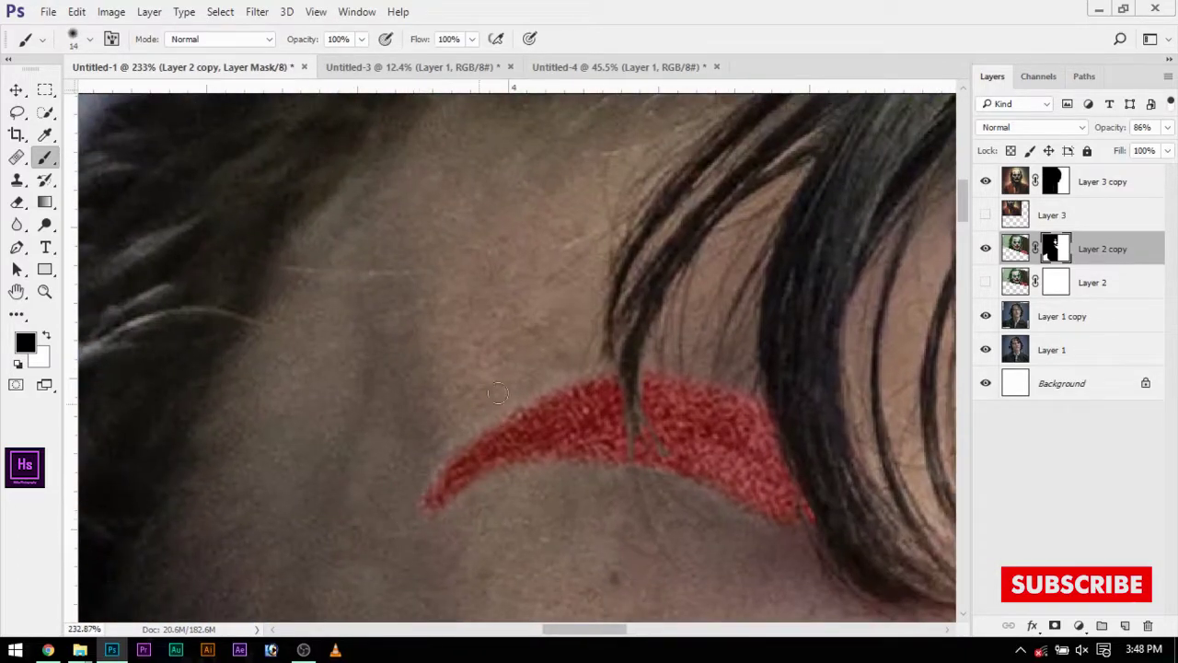
pyautogui.scroll(-3, 465, 513)
# - Mask the Joker hair near the seam with a ~154 px brush, toggling the top Joker layer to compare
pyautogui.scroll(-2, 465, 513)
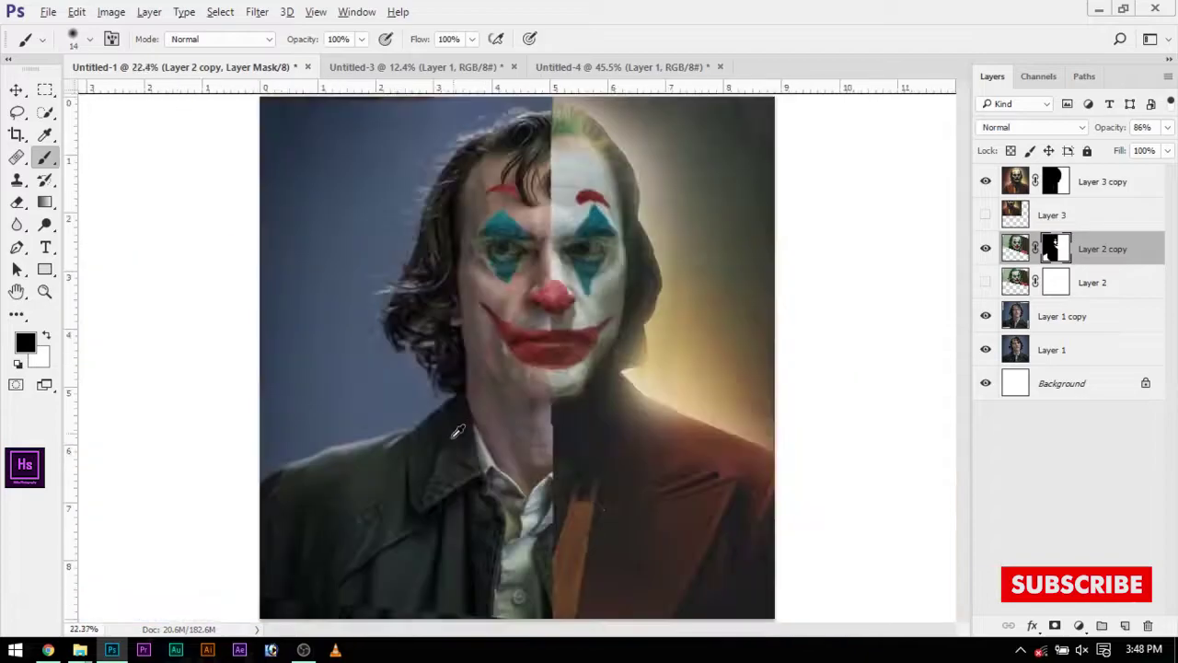
pyautogui.scroll(2, 574, 205)
pyautogui.scroll(2, 625, 449)
pyautogui.moveTo(782, 444); pyautogui.dragTo(770, 423)
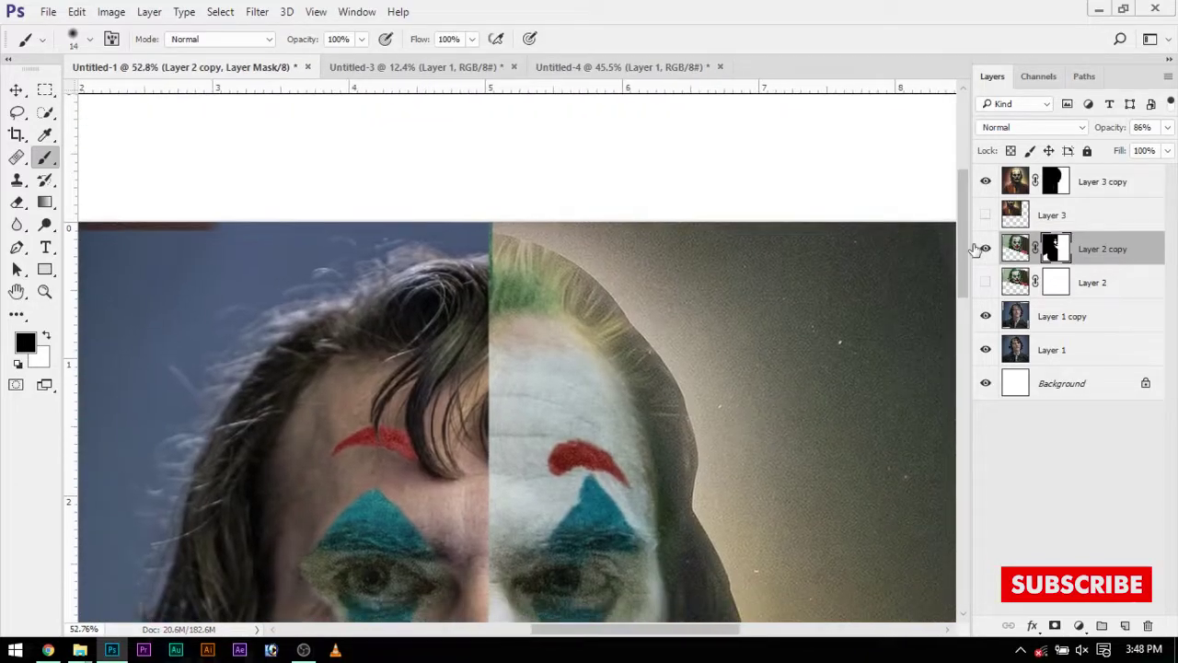
pyautogui.press(']')
pyautogui.press(']')
pyautogui.press(']')
pyautogui.moveTo(542, 359)
pyautogui.mouseDown()
pyautogui.moveTo(550, 374)
pyautogui.moveTo(538, 373)
pyautogui.mouseUp()
pyautogui.press('x')
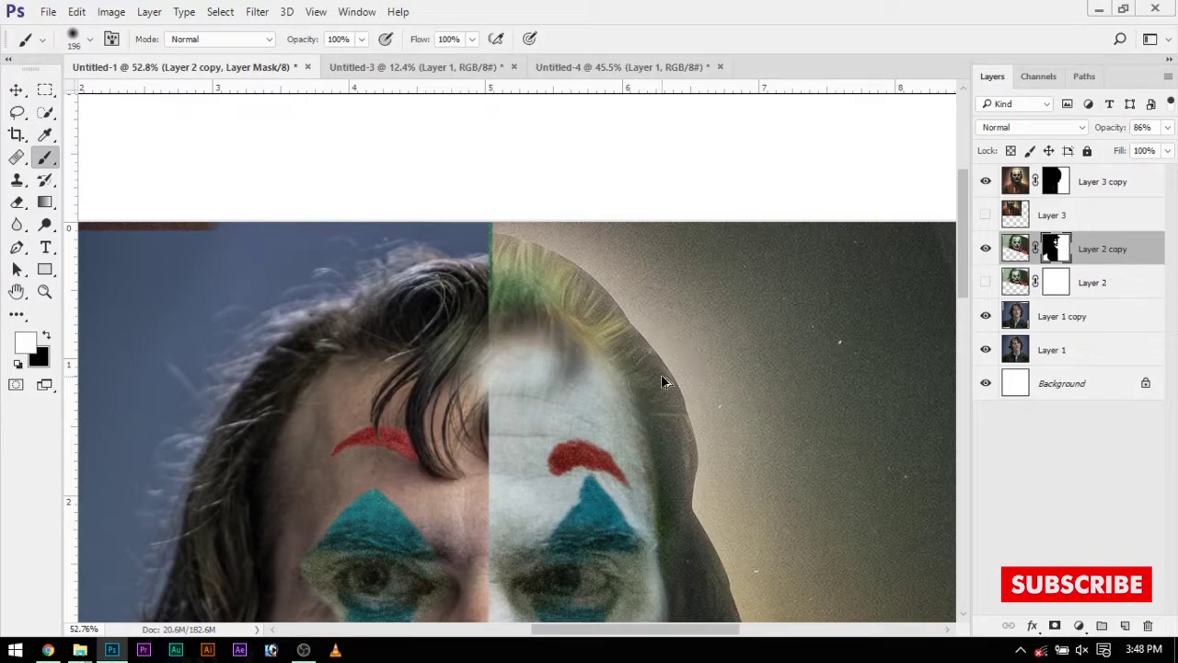
pyautogui.press('x')
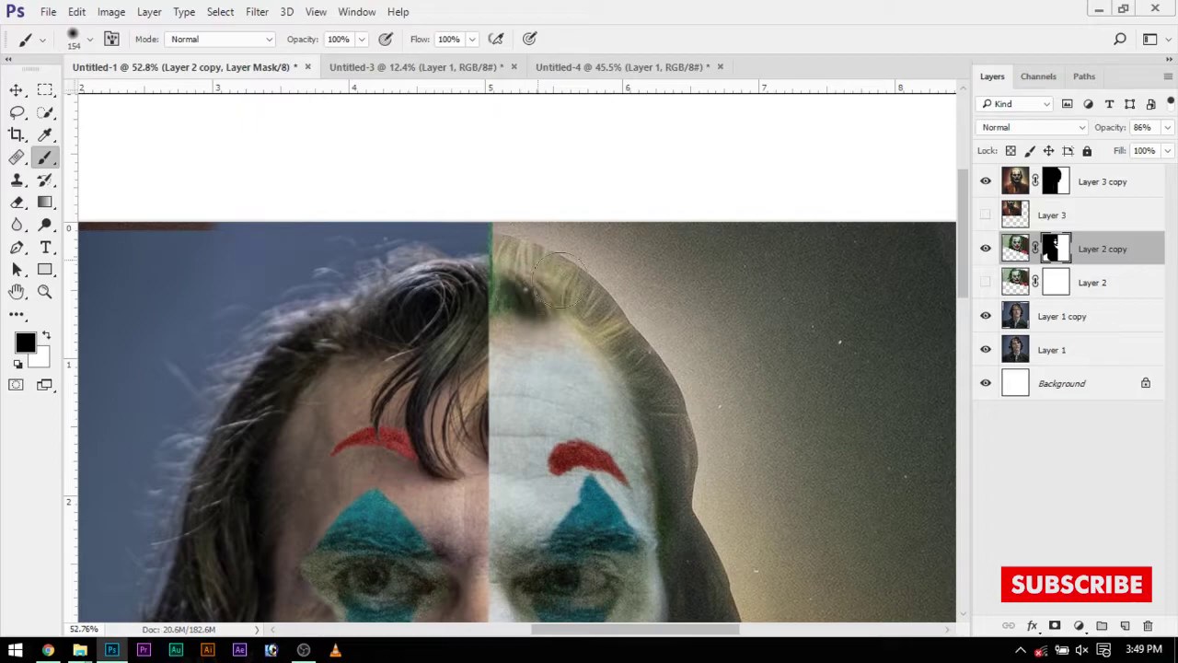
pyautogui.click(985, 181)
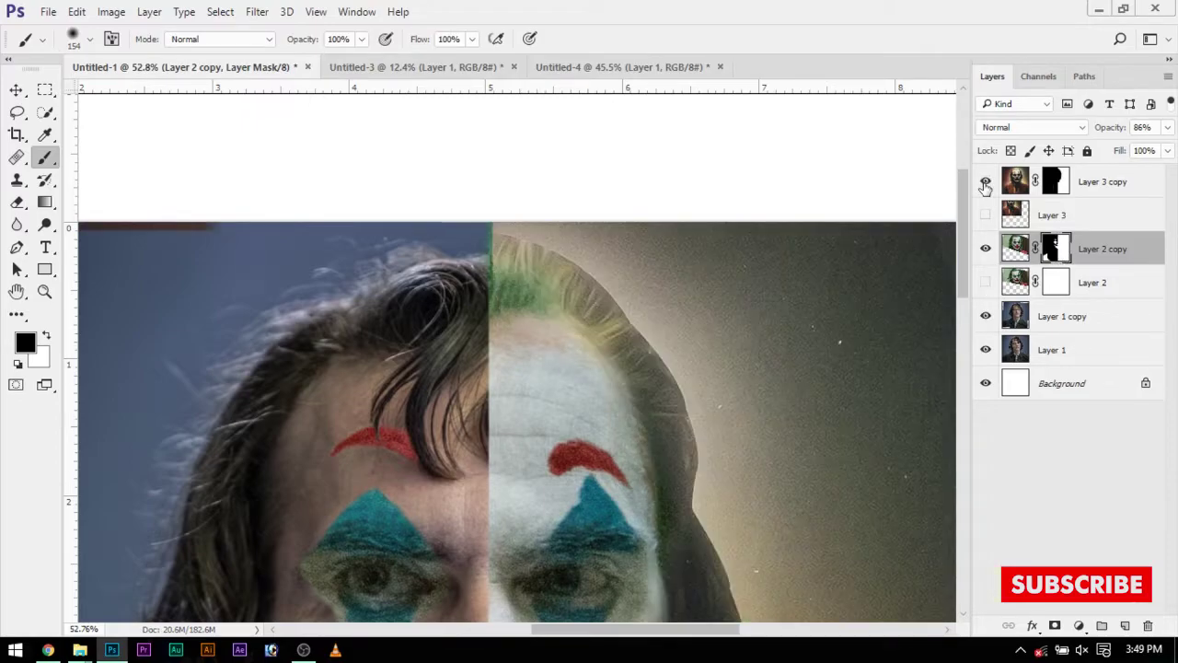
# - On Layer 3 copy's mask, hide the green hair tint on the forehead, undoing a stray eye-to-chin stroke
pyautogui.click(1052, 181)
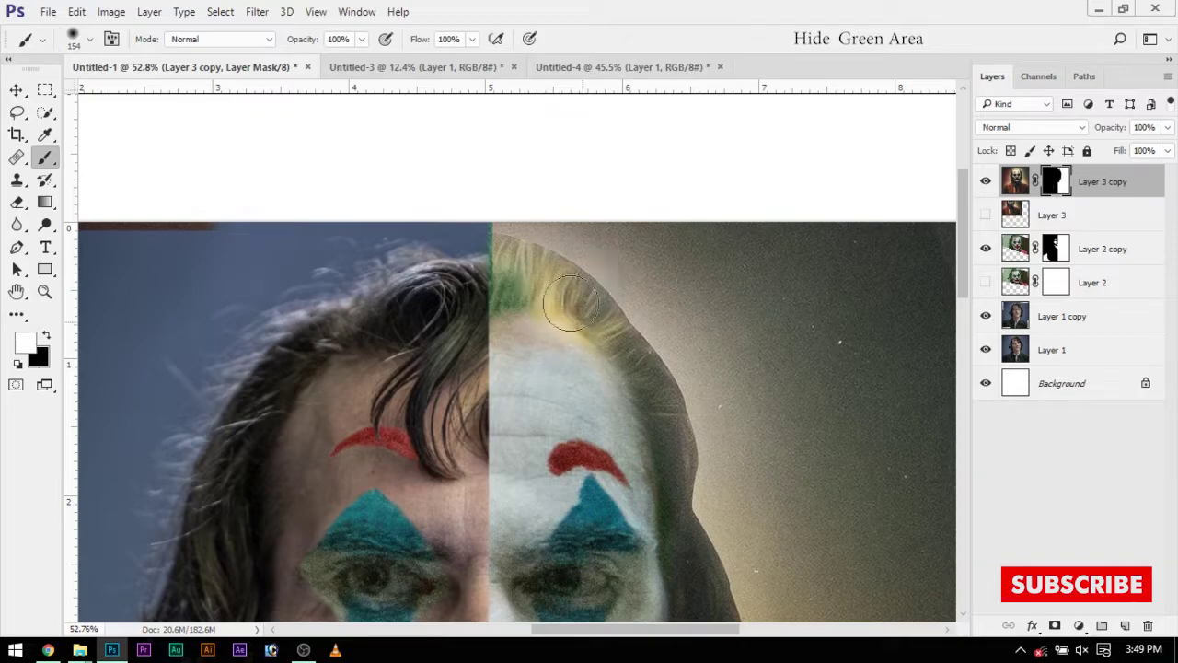
pyautogui.moveTo(552, 310); pyautogui.dragTo(527, 299)
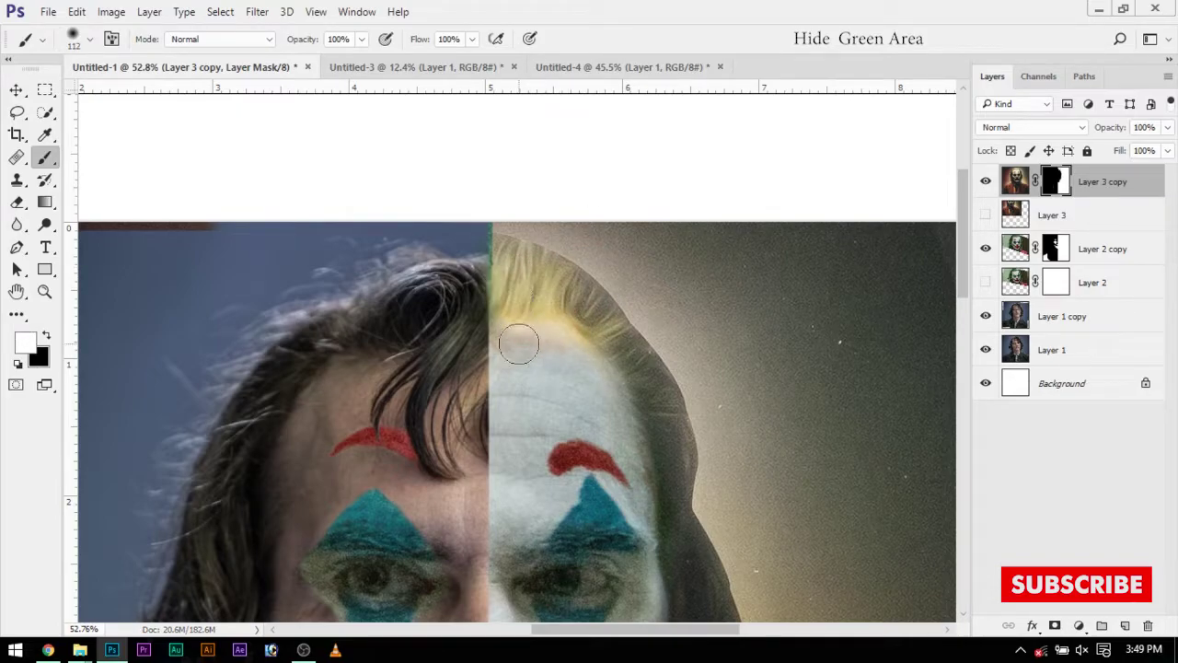
pyautogui.moveTo(522, 353); pyautogui.dragTo(539, 419)
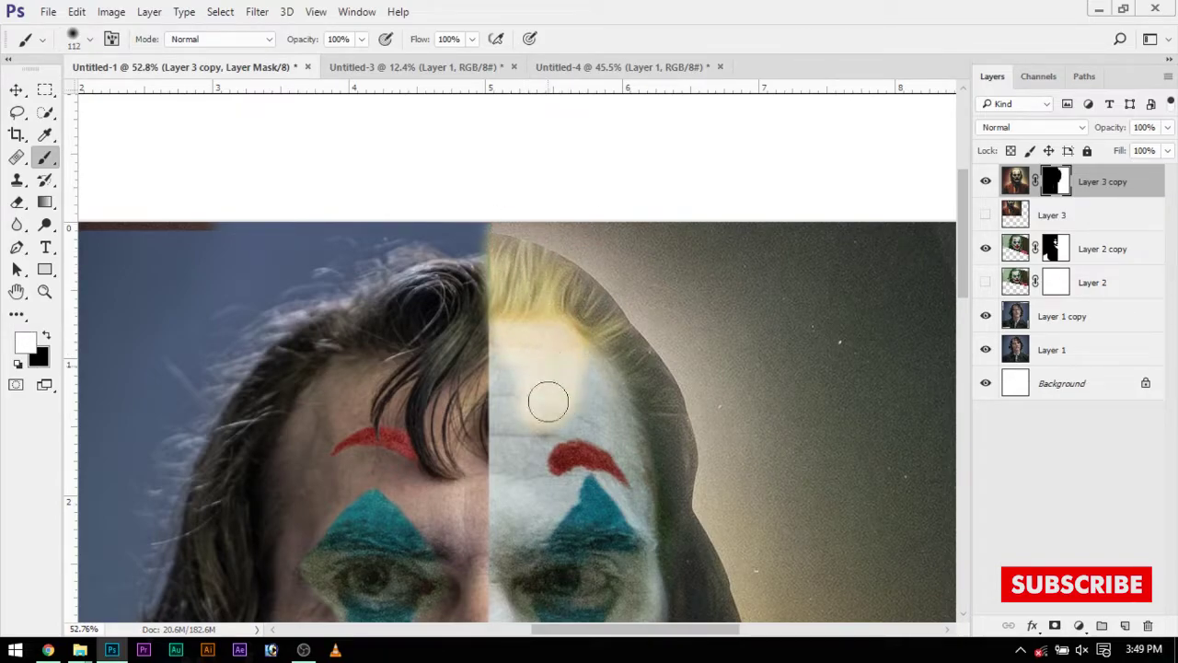
pyautogui.scroll(-3, 548, 402)
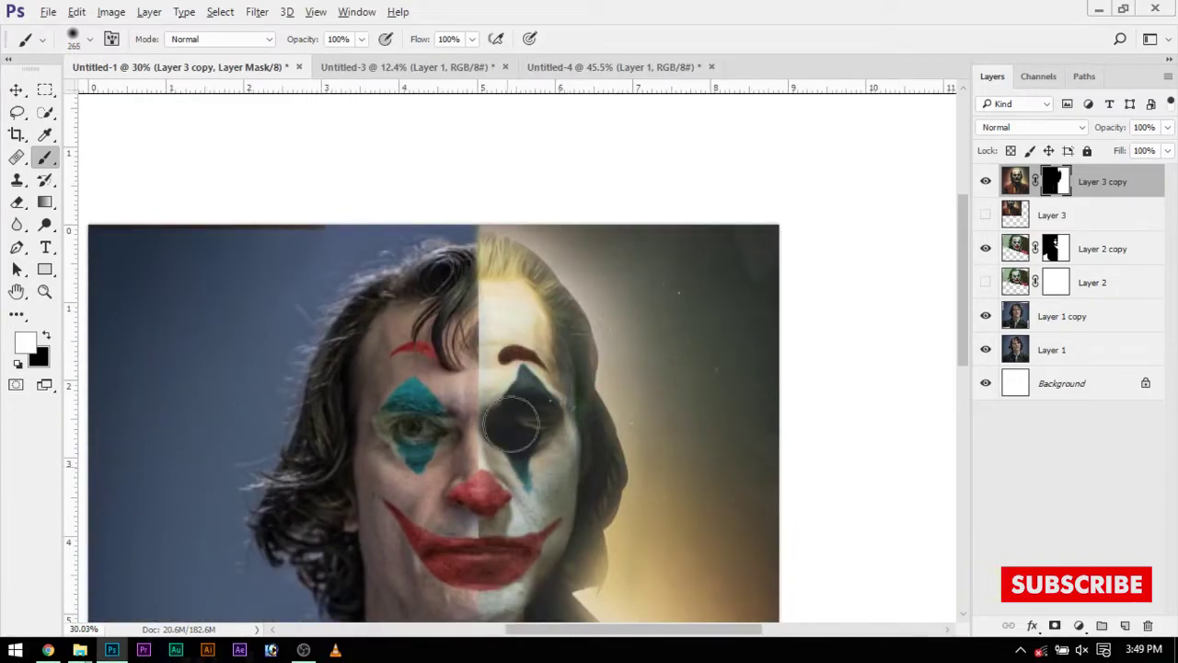
pyautogui.moveTo(512, 423); pyautogui.dragTo(516, 621)
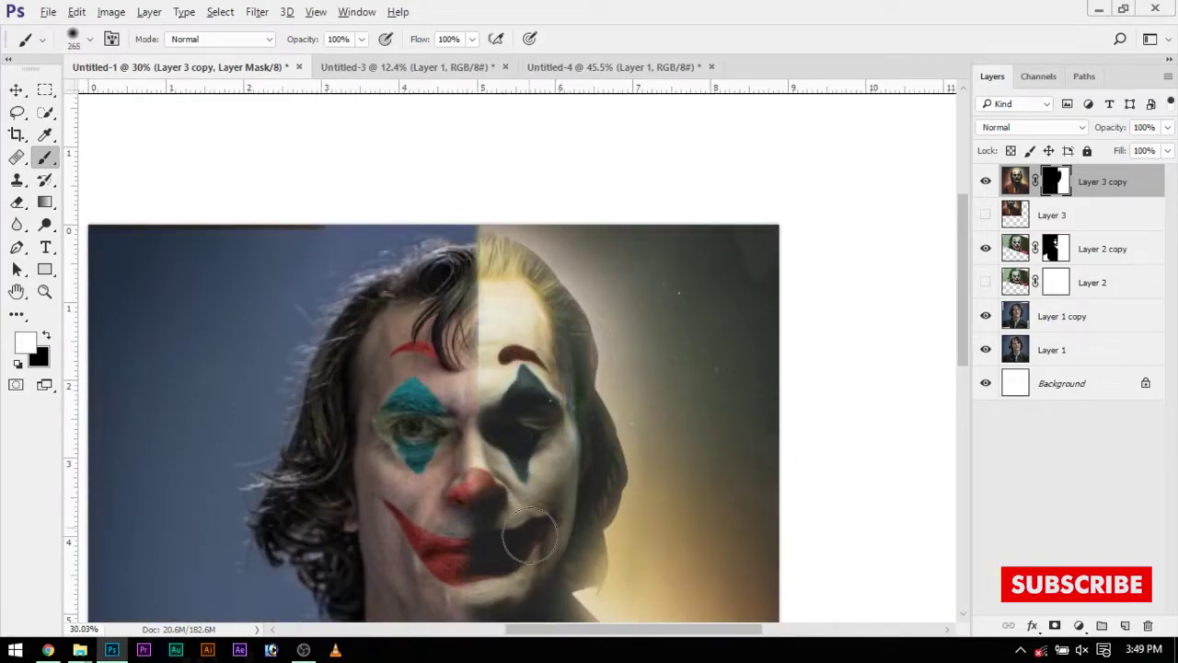
pyautogui.hotkey('ctrl', 'z')
pyautogui.scroll(-3, 547, 368)
# - Move the vertical guide onto the face seam and fine-tune its position while zoomed in
pyautogui.press('m')
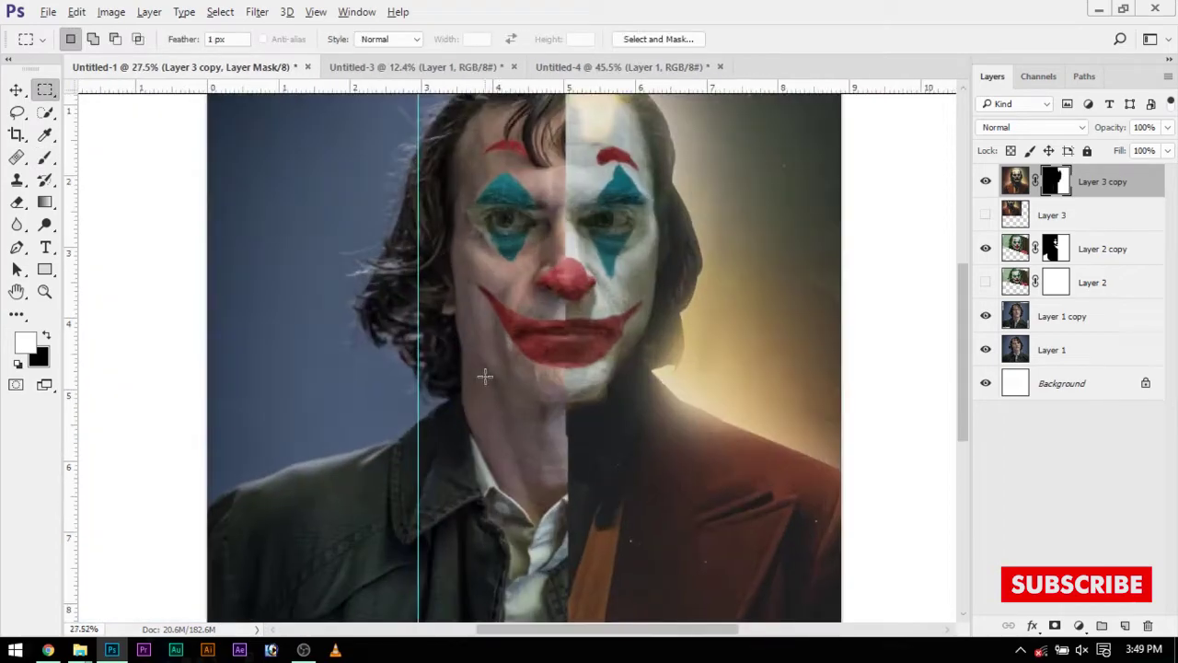
pyautogui.moveTo(418, 387); pyautogui.dragTo(567, 387)
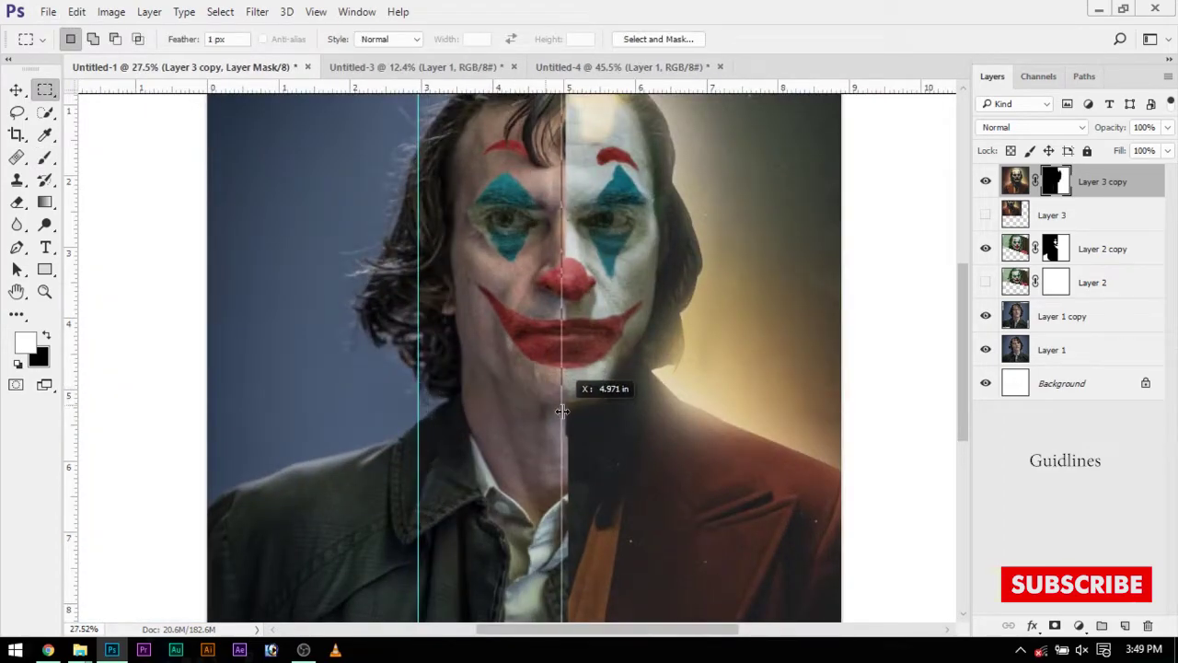
pyautogui.scroll(5, 583, 329)
pyautogui.scroll(4, 488, 375)
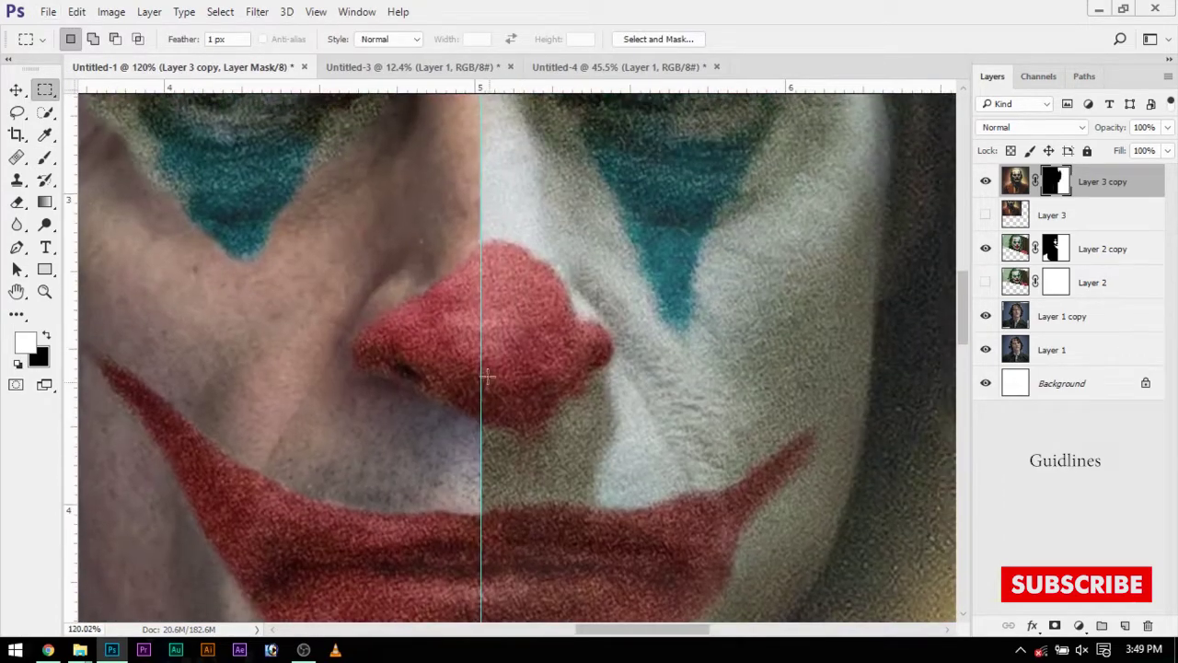
pyautogui.moveTo(480, 336); pyautogui.dragTo(504, 347)
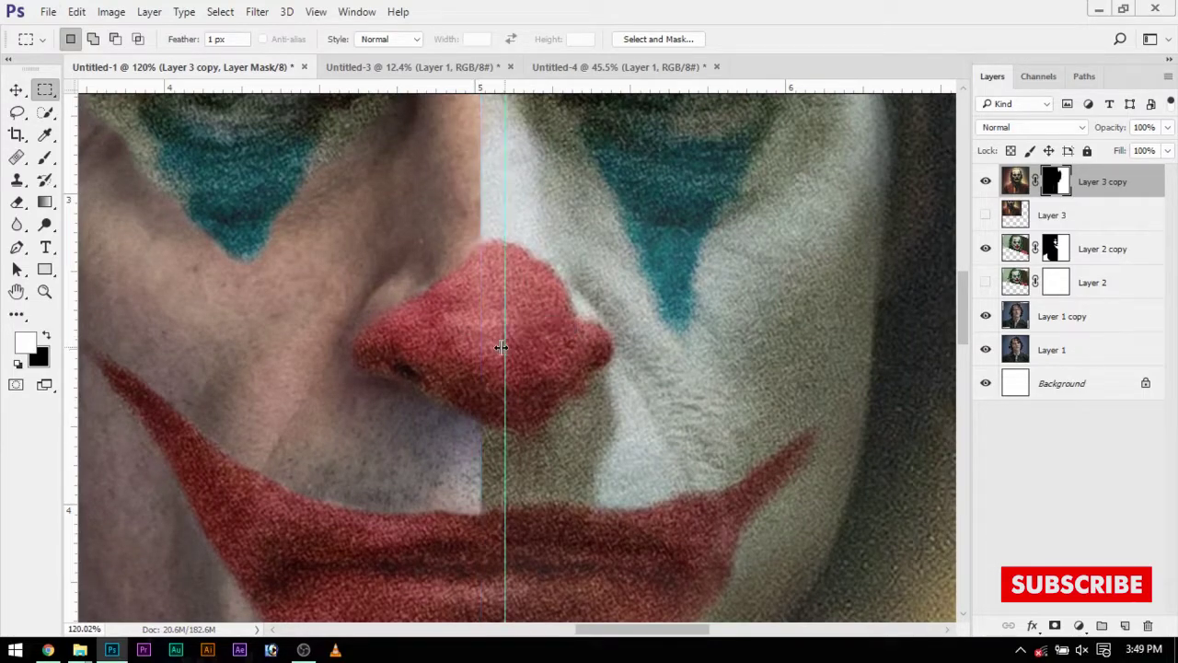
pyautogui.scroll(-8, 481, 348)
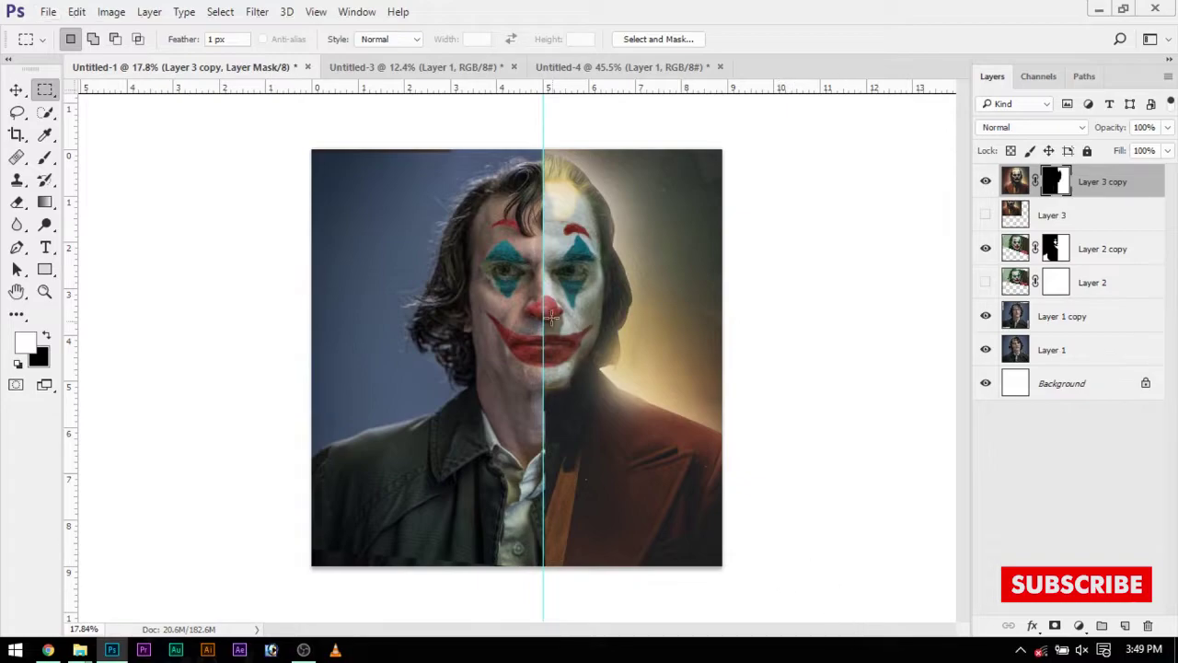
# - Draw a rectangular selection from the seam guide to the image's bottom-right corner
pyautogui.moveTo(721, 563); pyautogui.dragTo(506, 114)
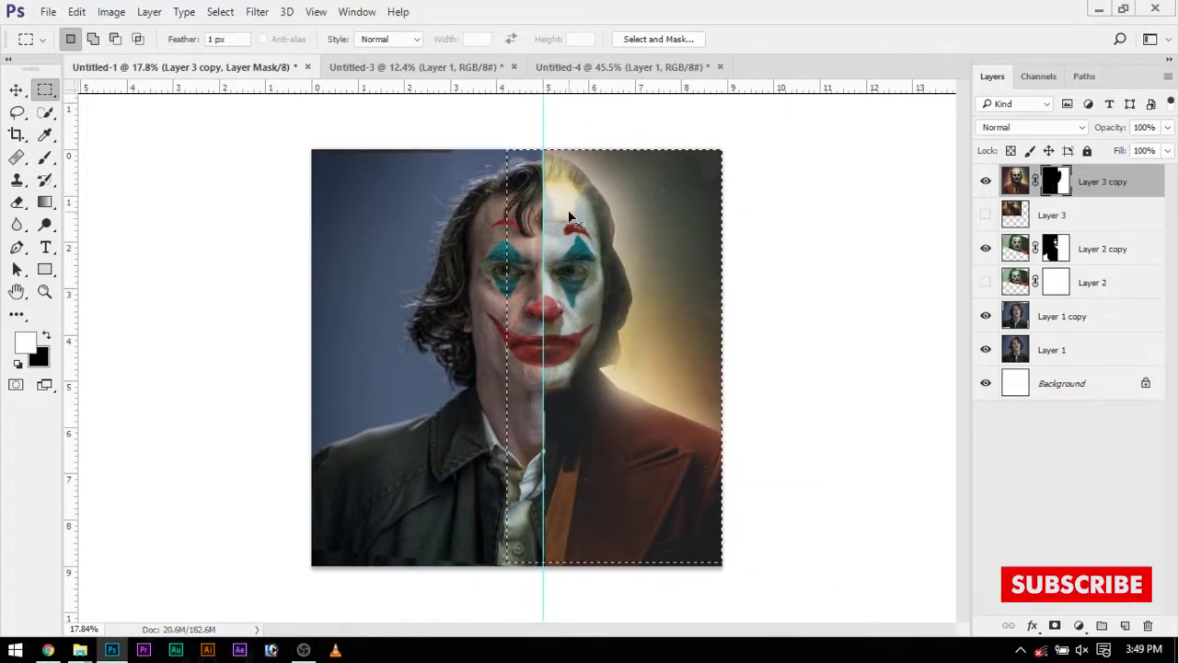
pyautogui.moveTo(740, 589); pyautogui.dragTo(554, 195)
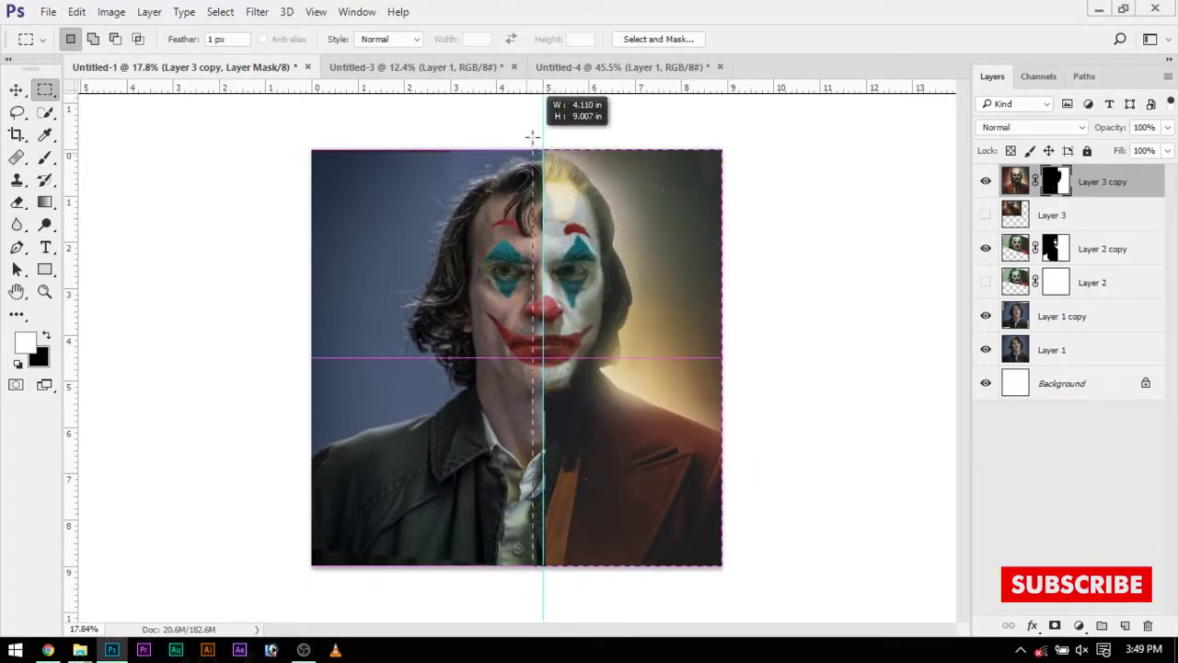
pyautogui.scroll(5, 554, 195)
pyautogui.scroll(3, 554, 195)
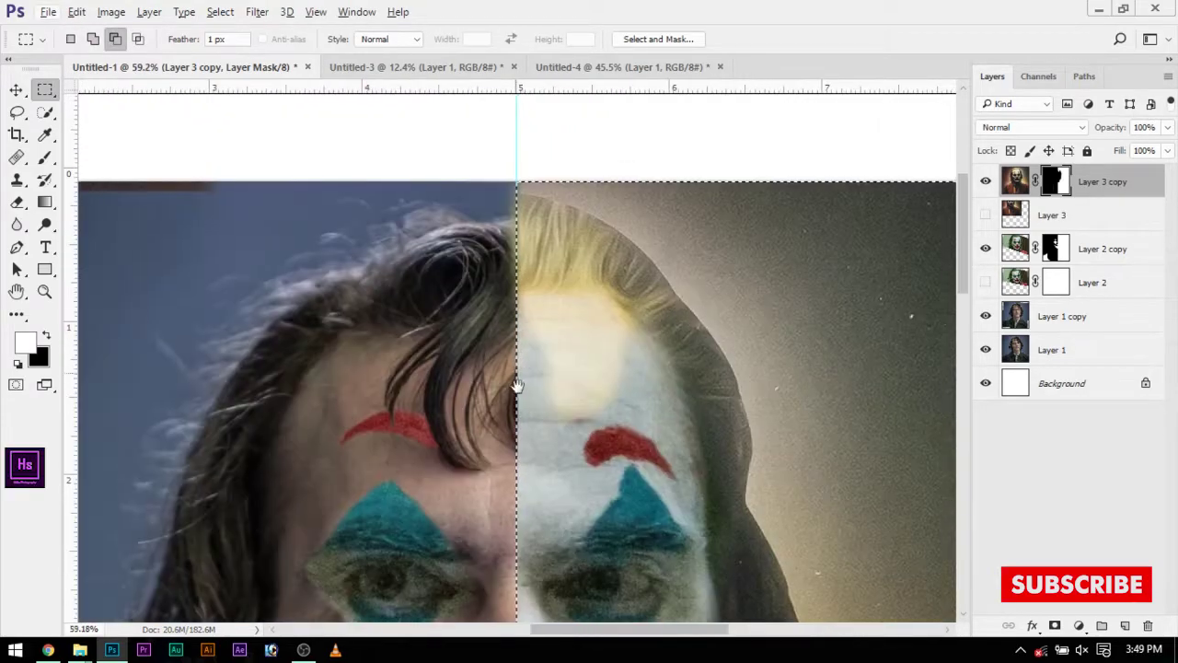
pyautogui.scroll(1, 484, 306)
pyautogui.press('b')
pyautogui.press('[')
pyautogui.press('[')
pyautogui.press('[')
# - Work along the cheek seam on Layer 3 copy's mask, swapping between black and white
pyautogui.press('x')
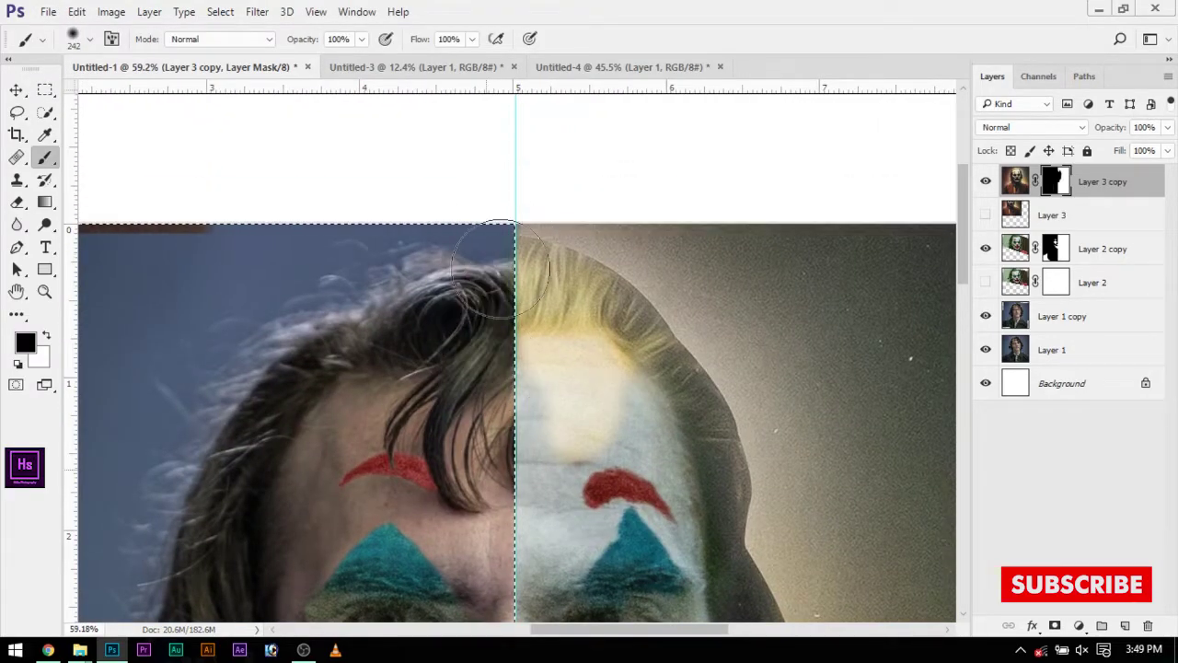
pyautogui.scroll(-5, 498, 150)
pyautogui.scroll(-3, 521, 265)
pyautogui.scroll(-3, 531, 308)
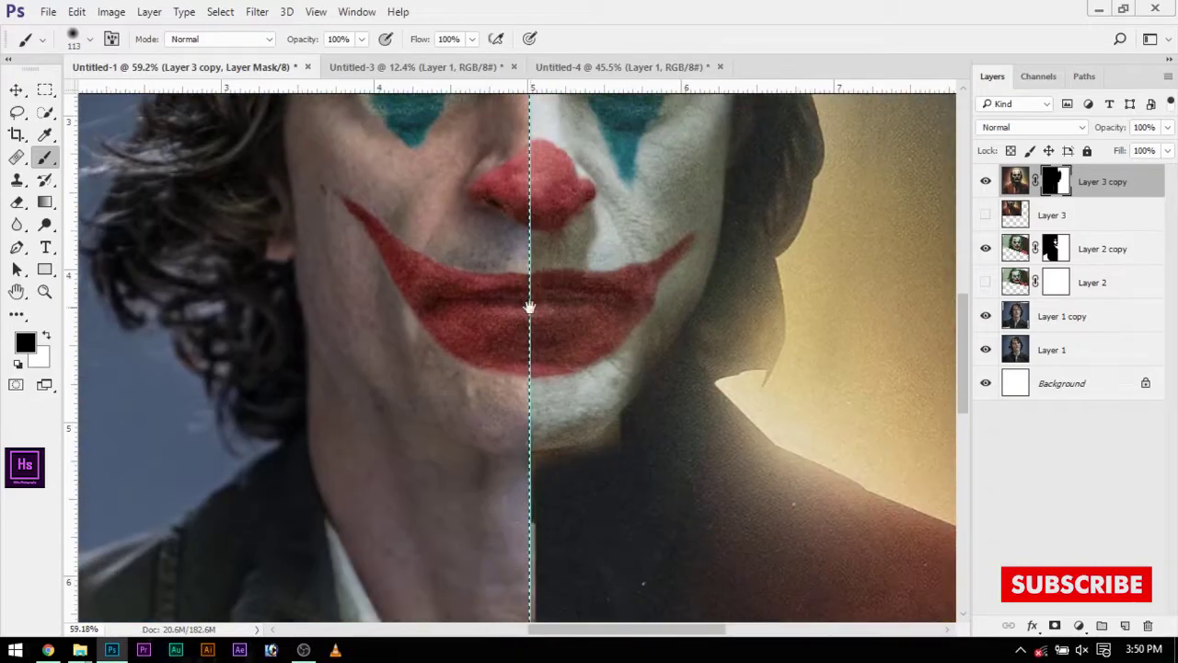
pyautogui.scroll(-3, 531, 308)
pyautogui.scroll(-5, 528, 499)
pyautogui.scroll(3, 528, 500)
pyautogui.scroll(2, 528, 500)
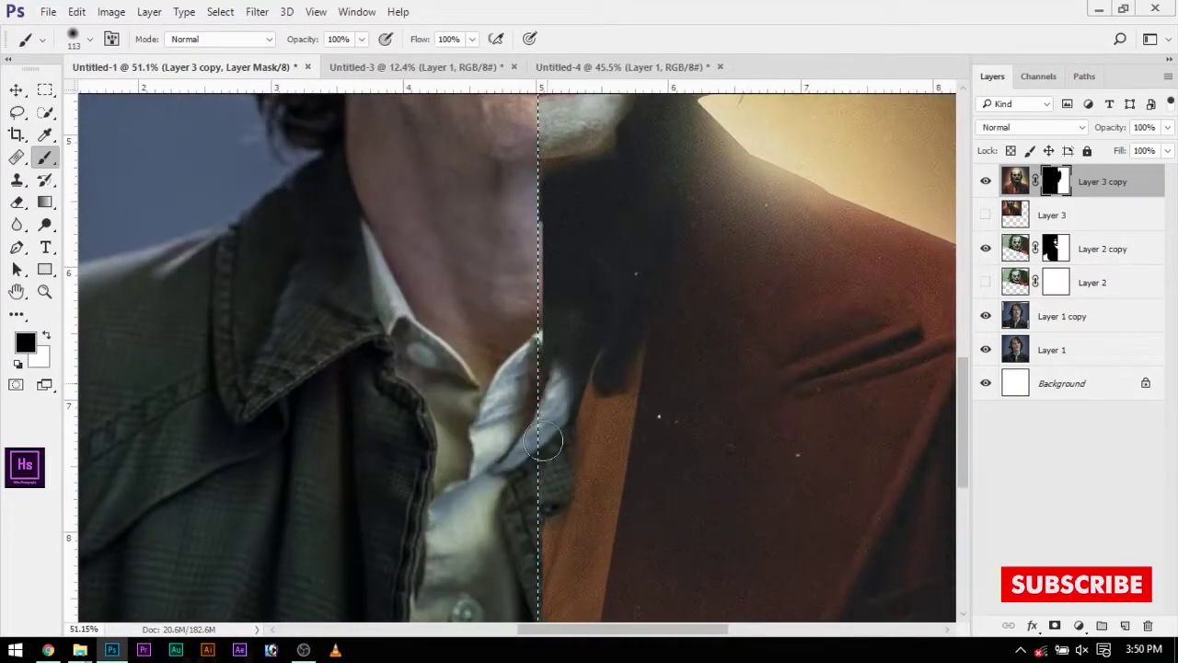
pyautogui.press('x')
pyautogui.scroll(2, 525, 407)
pyautogui.scroll(-3, 548, 264)
pyautogui.scroll(5, 549, 264)
pyautogui.scroll(3, 558, 539)
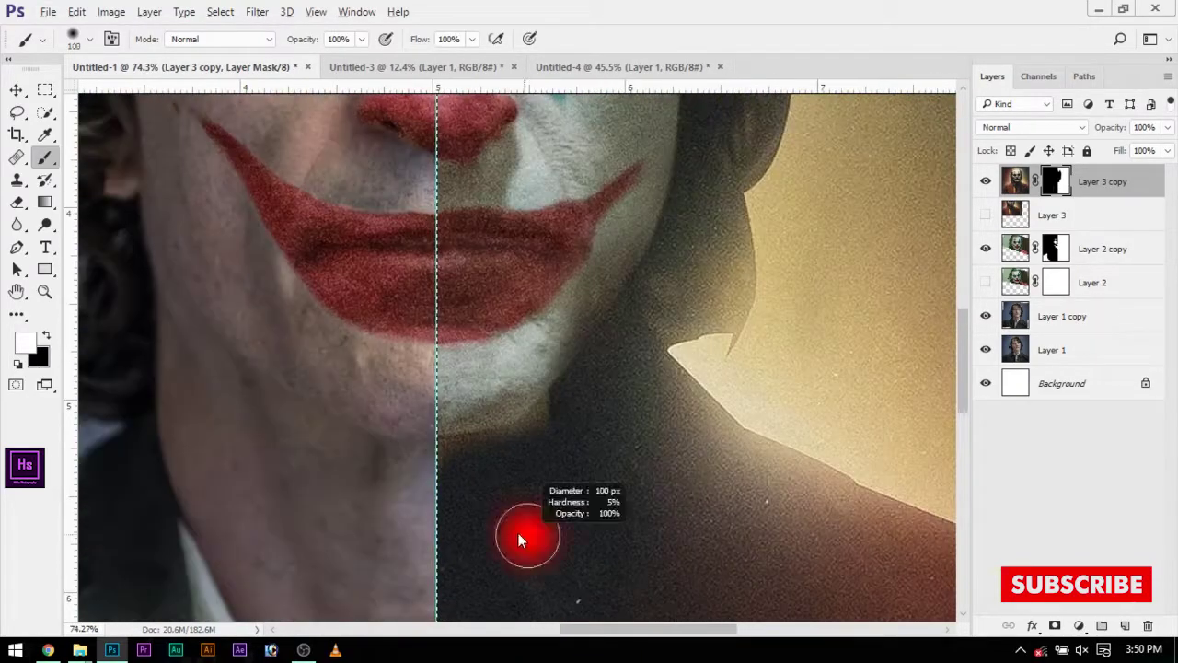
pyautogui.scroll(2, 518, 552)
pyautogui.press('x')
pyautogui.scroll(2, 501, 497)
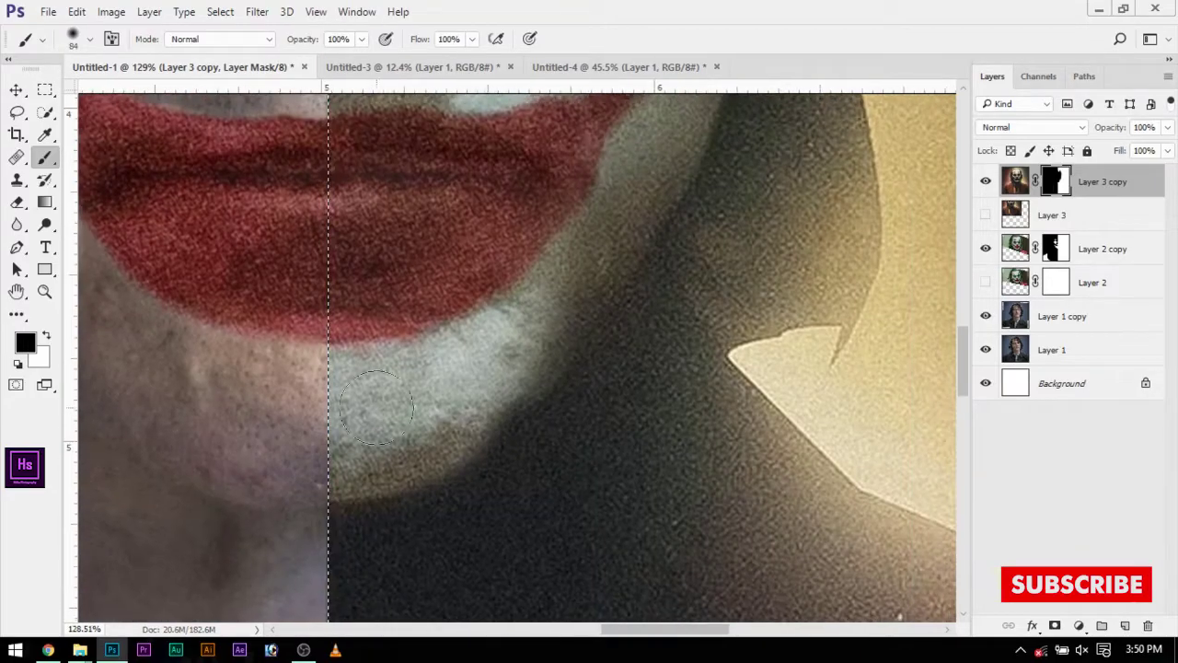
pyautogui.scroll(2, 479, 373)
pyautogui.scroll(2, 479, 372)
pyautogui.scroll(2, 463, 342)
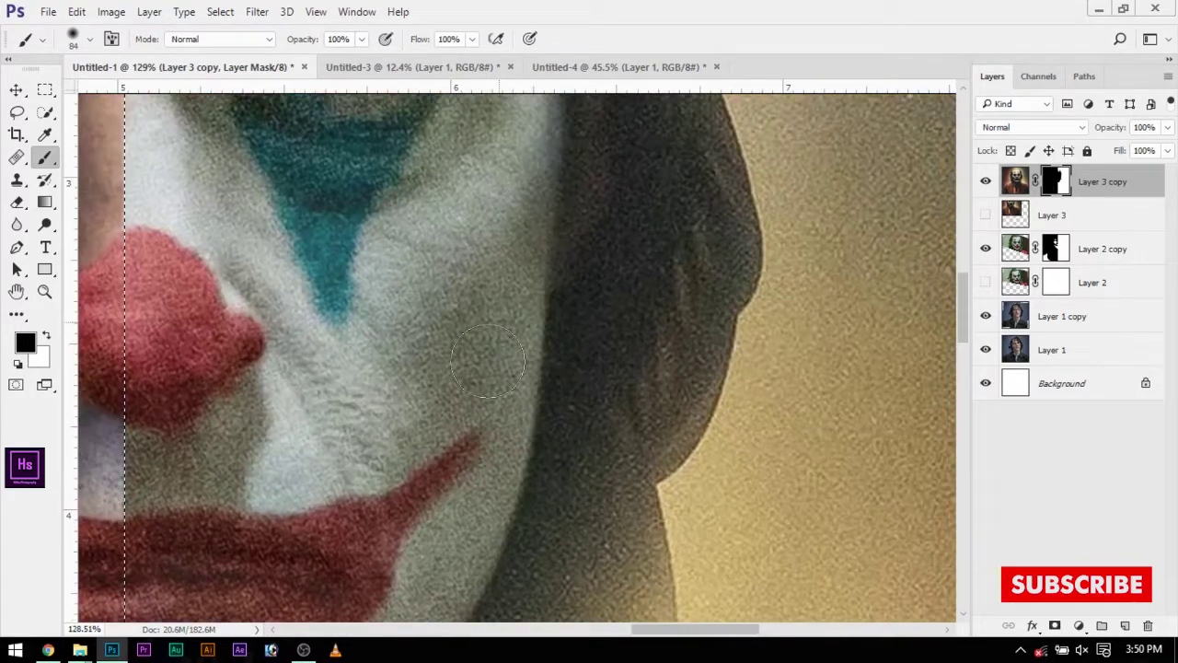
pyautogui.scroll(2, 460, 341)
pyautogui.scroll(2, 451, 336)
pyautogui.scroll(3, 451, 341)
pyautogui.scroll(-3, 460, 350)
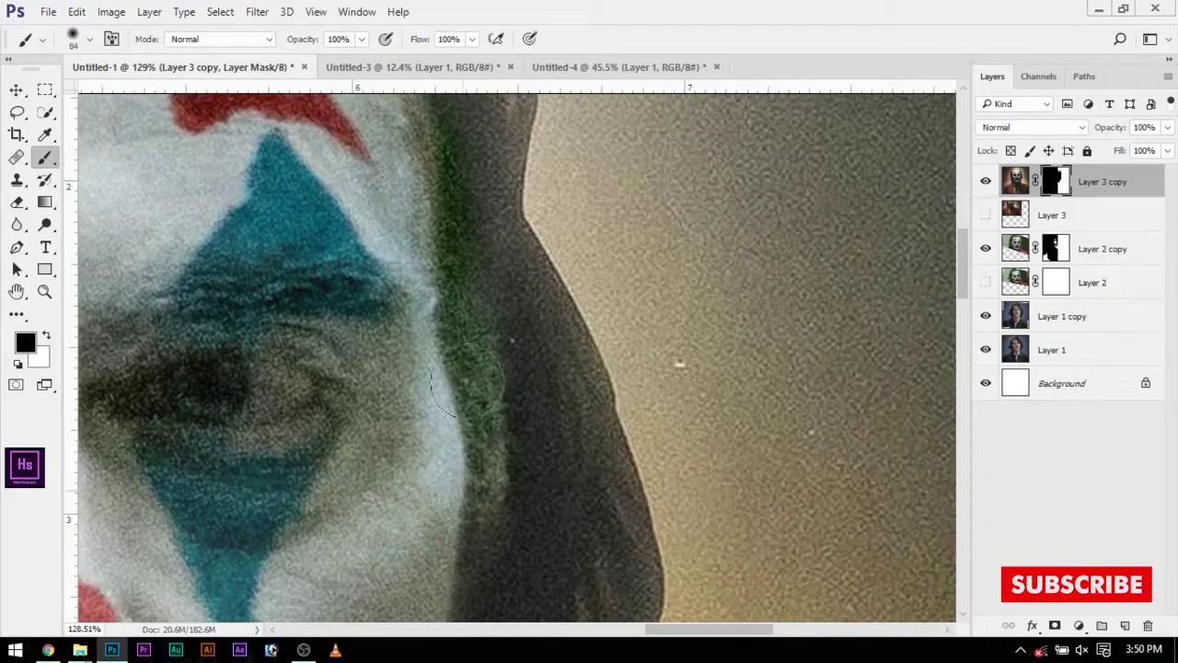
pyautogui.scroll(-2, 492, 571)
pyautogui.scroll(3, 364, 164)
pyautogui.scroll(3, 452, 205)
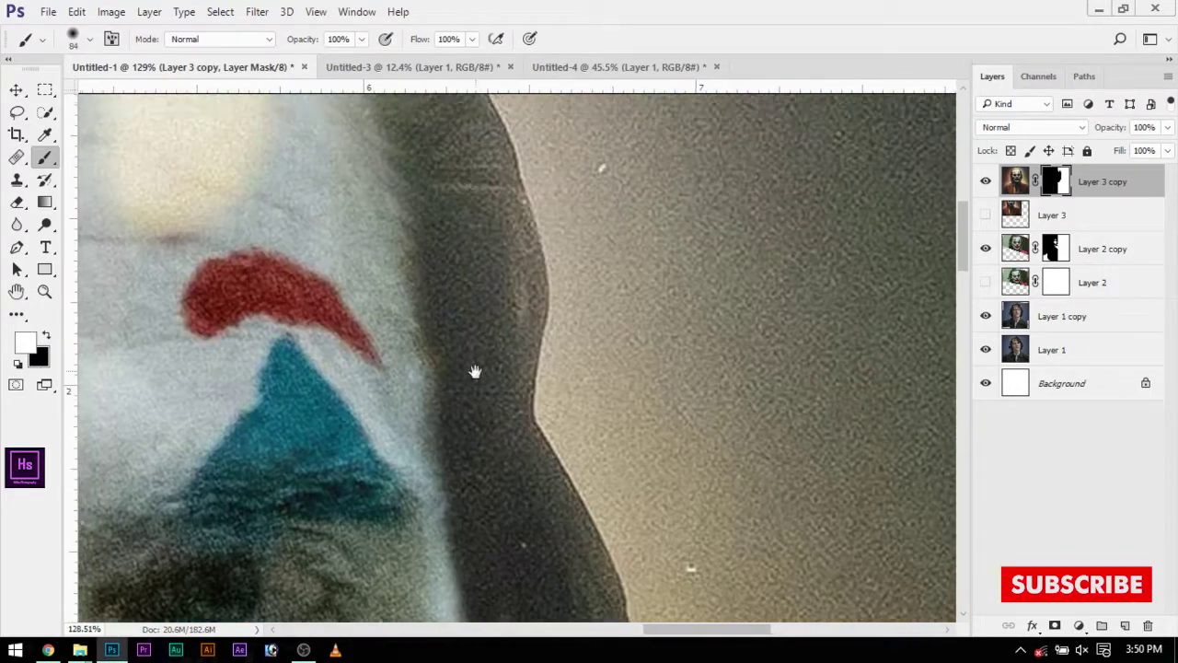
pyautogui.scroll(3, 473, 368)
pyautogui.press('x')
# - Paint over the cream forehead patch and restore the white face paint, then zoom out
pyautogui.scroll(-3, 405, 365)
pyautogui.moveTo(289, 263); pyautogui.dragTo(184, 239)
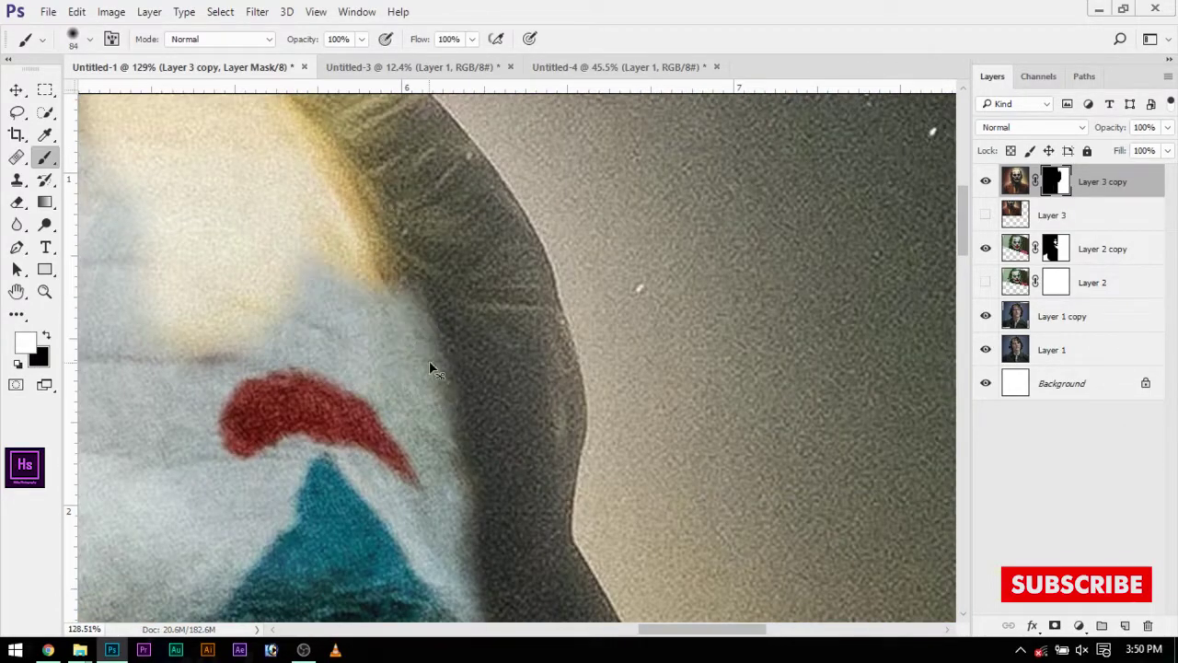
pyautogui.press('x')
pyautogui.scroll(2, 329, 249)
pyautogui.moveTo(165, 188)
pyautogui.mouseDown()
pyautogui.moveTo(253, 349)
pyautogui.moveTo(321, 282)
pyautogui.mouseUp()
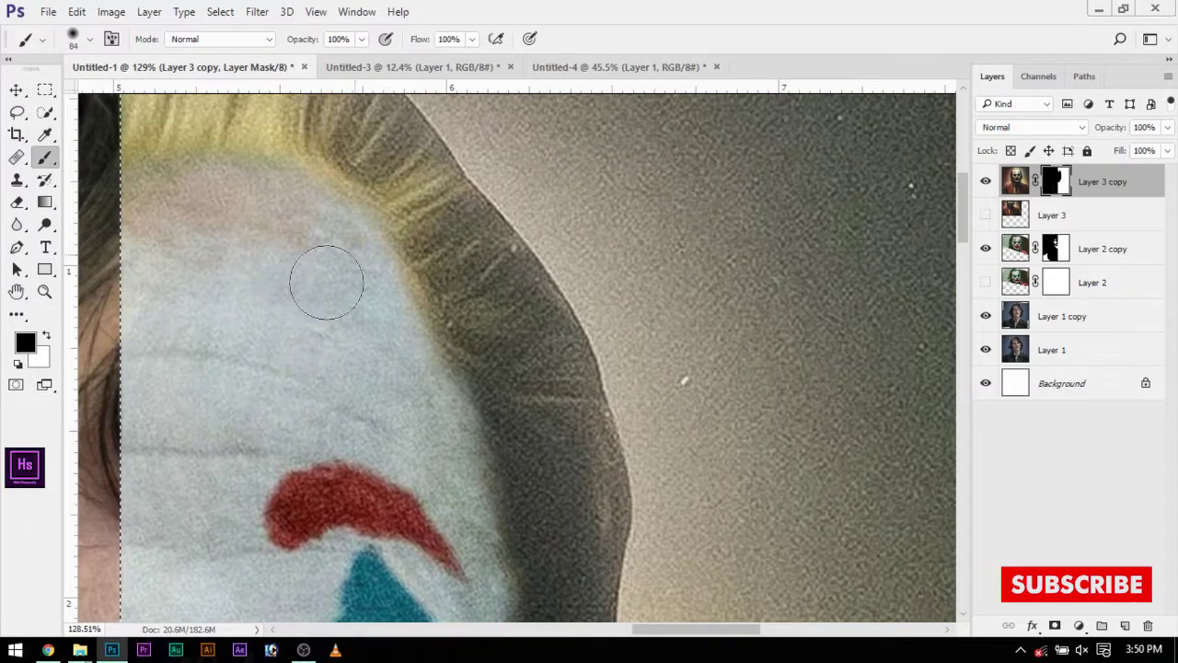
pyautogui.scroll(-3, 321, 281)
pyautogui.scroll(-2, 317, 287)
pyautogui.scroll(-2, 316, 287)
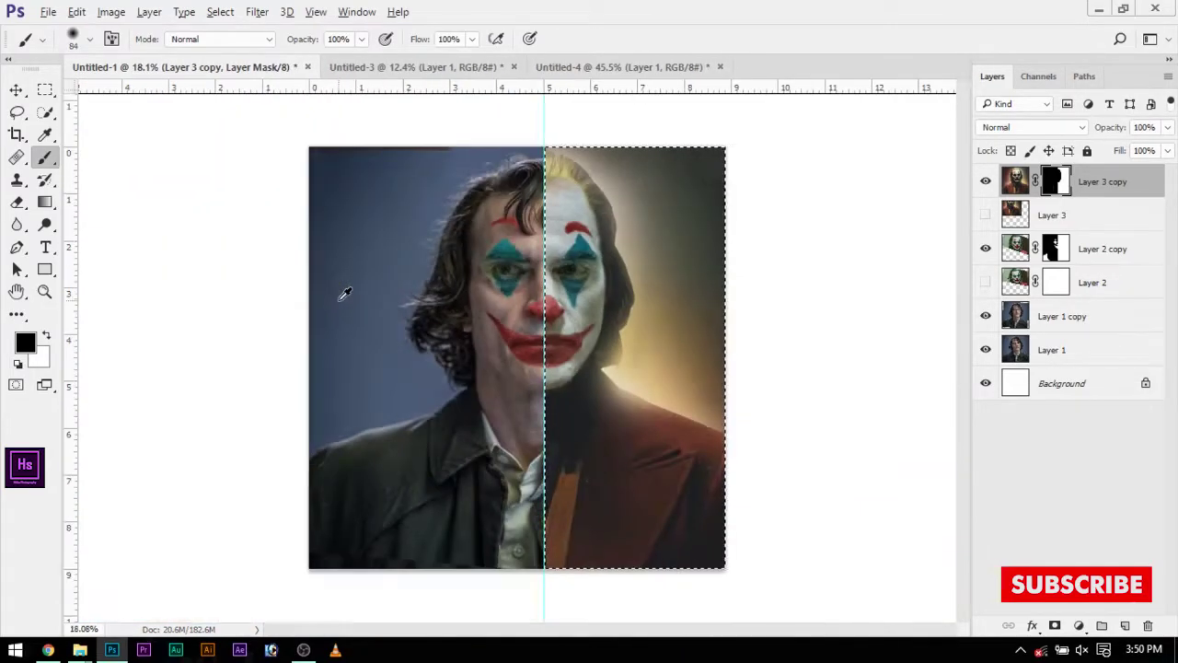
pyautogui.click(1023, 353)
# - Duplicate Layer 1 copy into Layer 1 copy 2 and hide the duplicate
pyautogui.click(1069, 322)
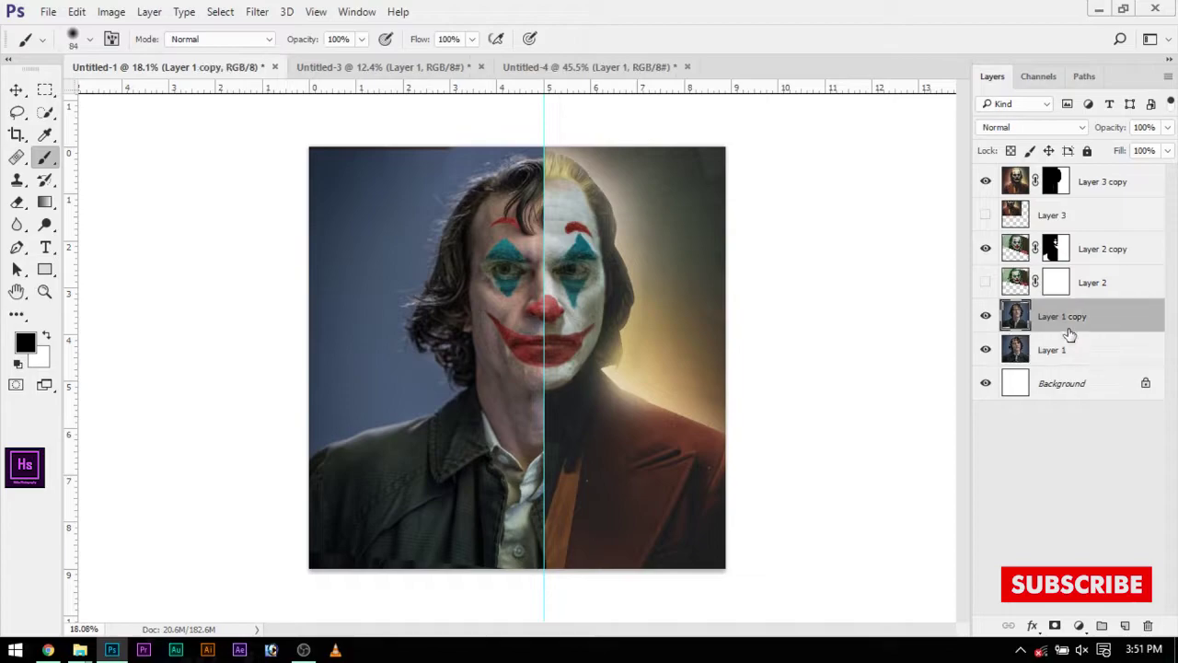
pyautogui.hotkey('ctrl', 'j')
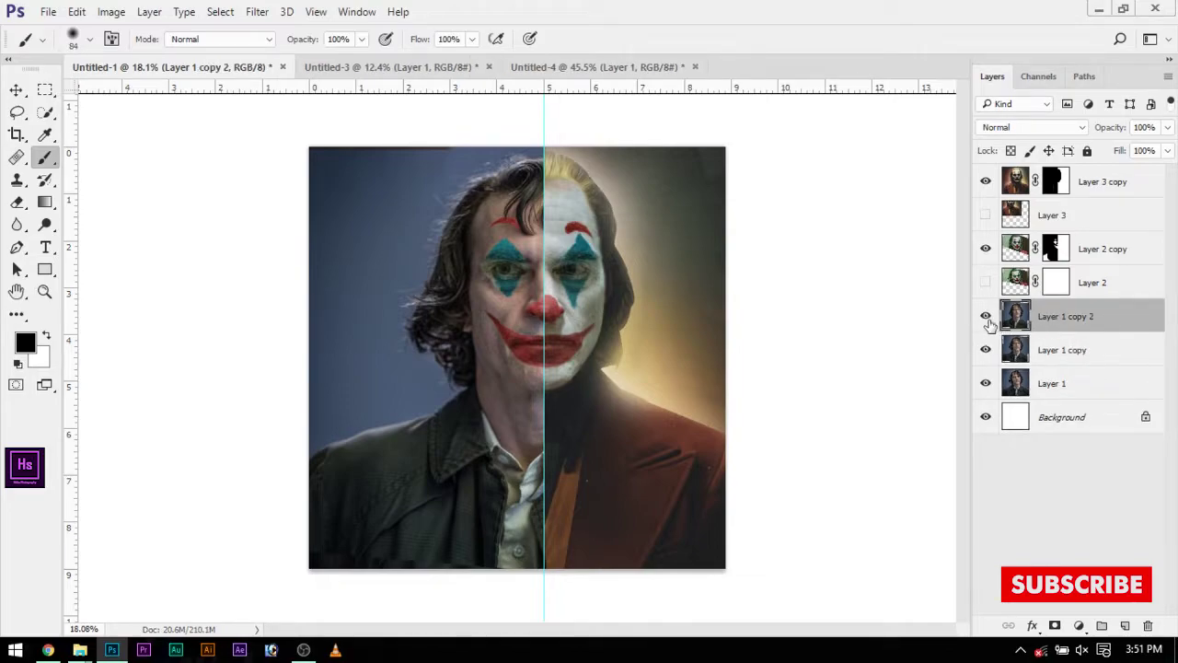
pyautogui.click(1040, 350)
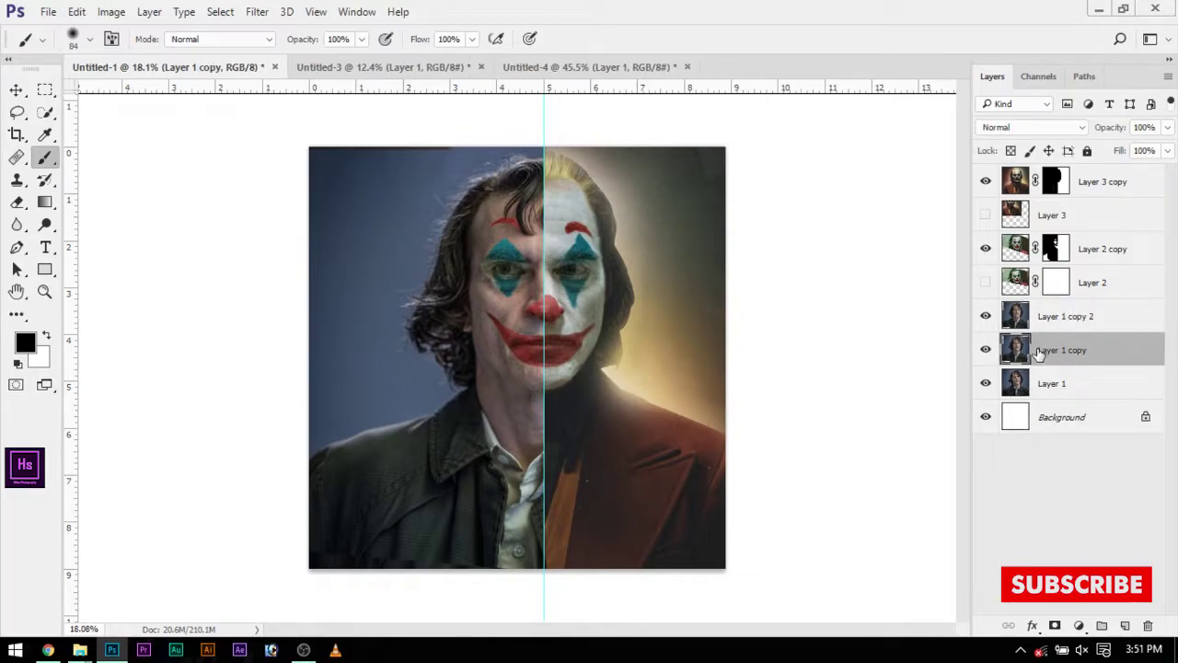
pyautogui.hotkey('ctrl', 't')
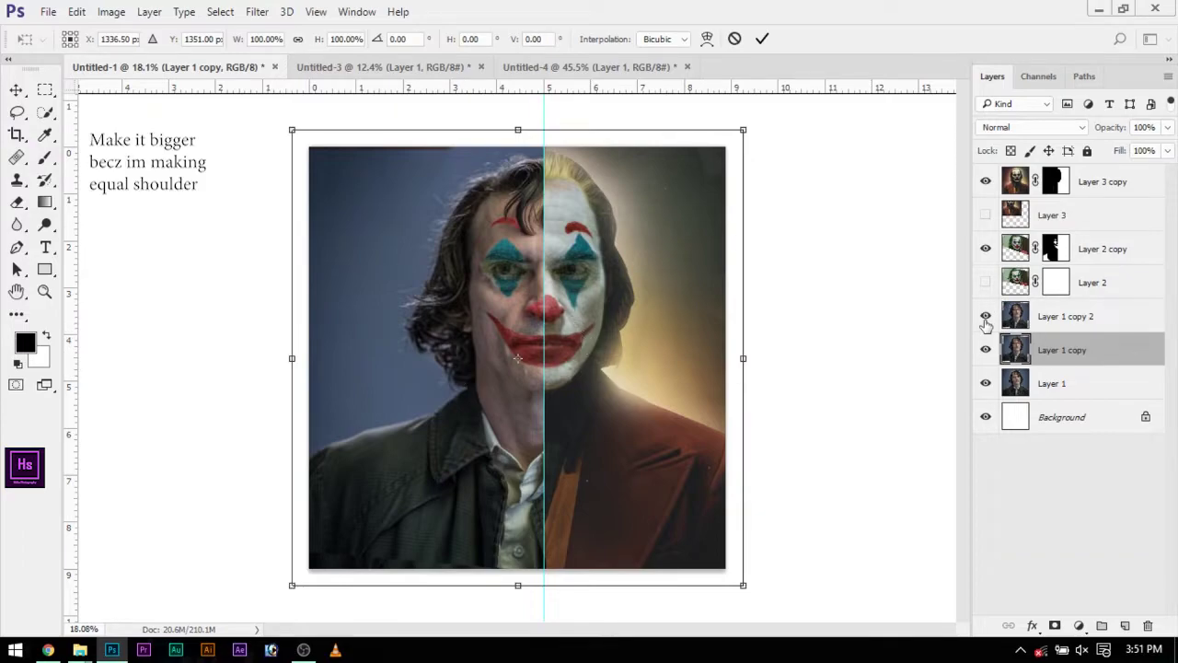
pyautogui.click(734, 40)
pyautogui.press('b')
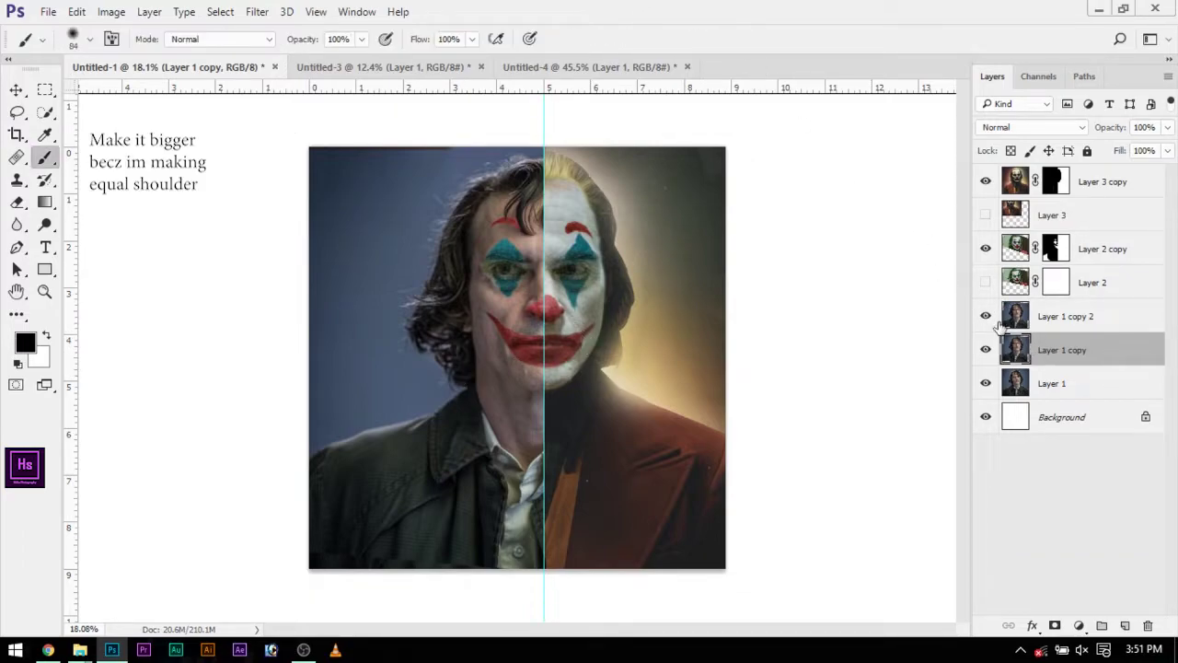
# - Shift Layer 1 copy up-right to even the shoulders, with visible Layer 1 copy 2 beneath it
pyautogui.hotkey('ctrl', 't')
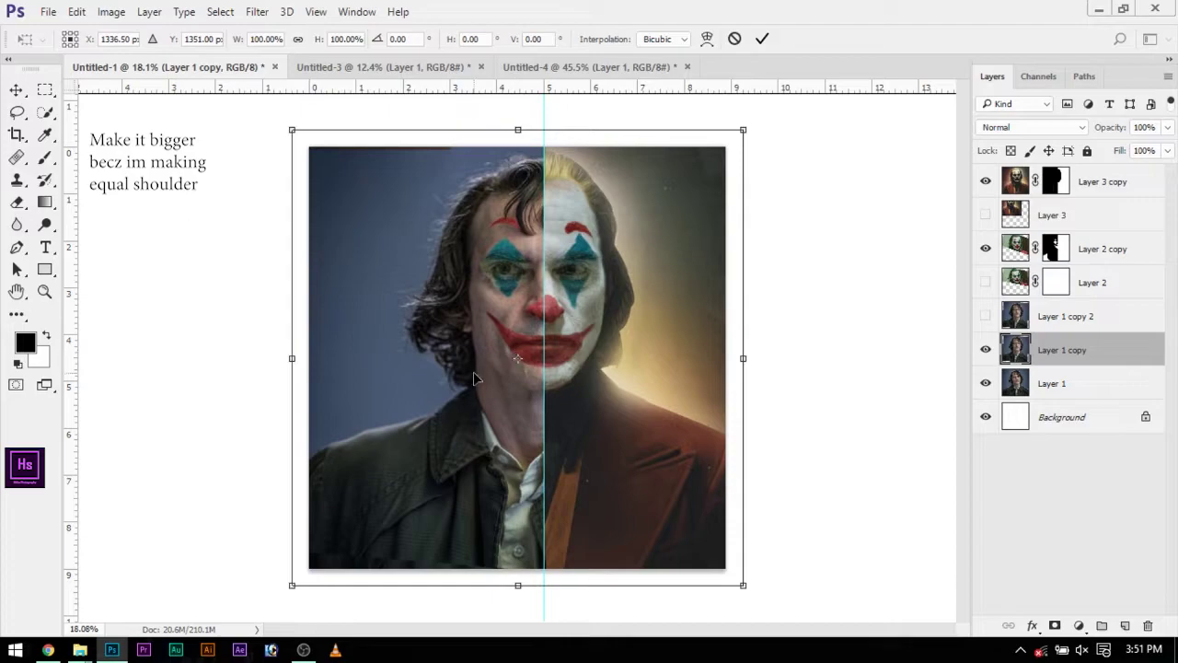
pyautogui.moveTo(474, 376); pyautogui.dragTo(484, 351)
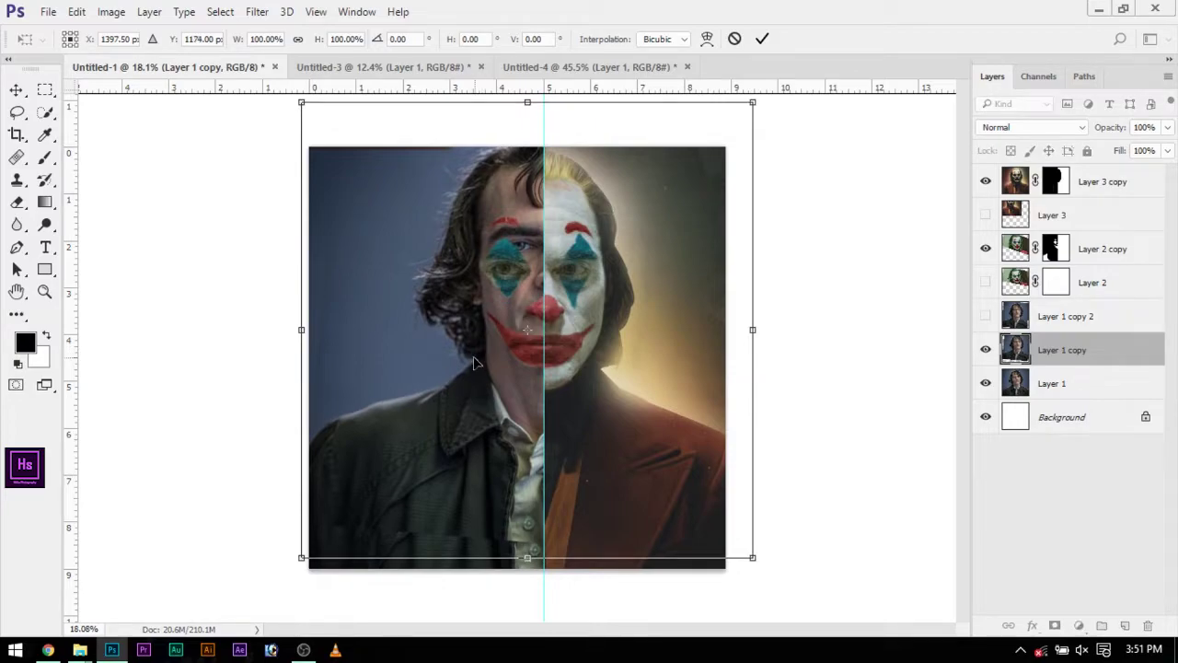
pyautogui.press('Return')
pyautogui.press('b')
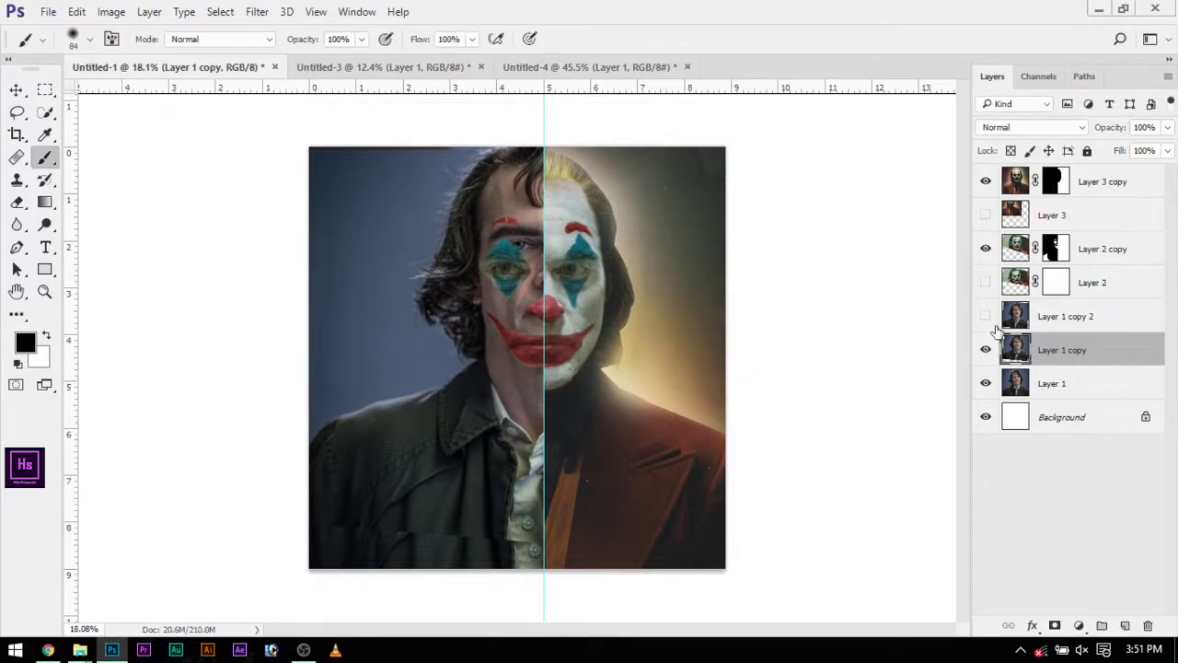
pyautogui.click(985, 316)
pyautogui.moveTo(1067, 316); pyautogui.dragTo(1072, 363)
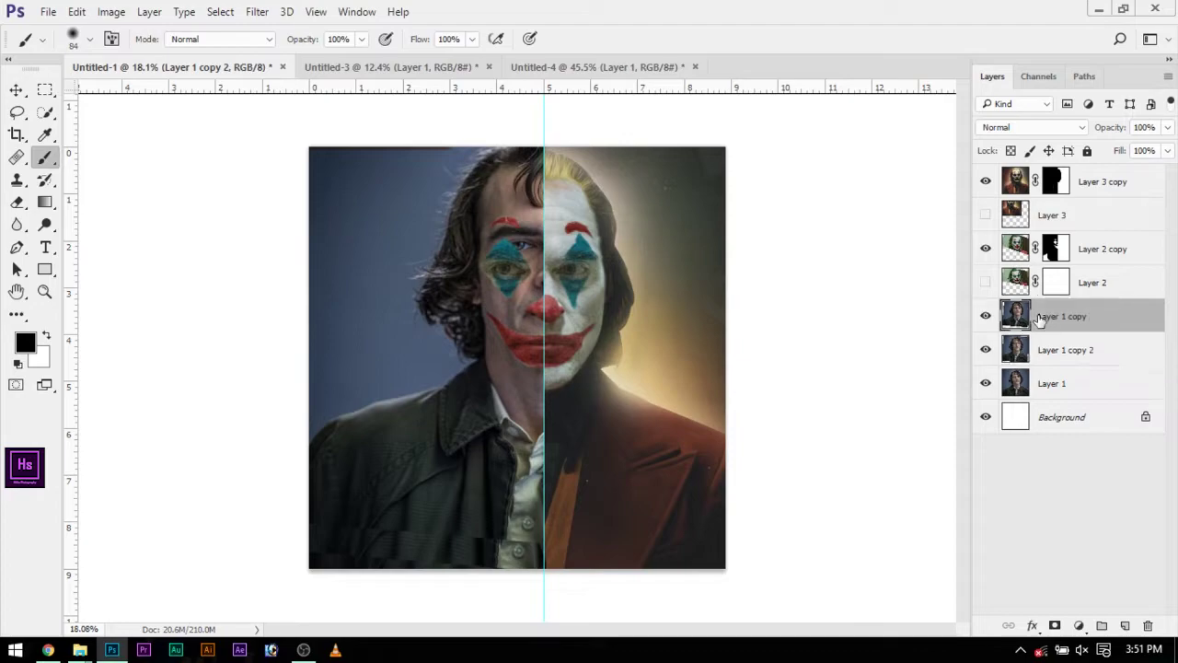
# - Add a mask to Layer 1 copy and paint out the hair with a ~670 px brush
pyautogui.click(1055, 626)
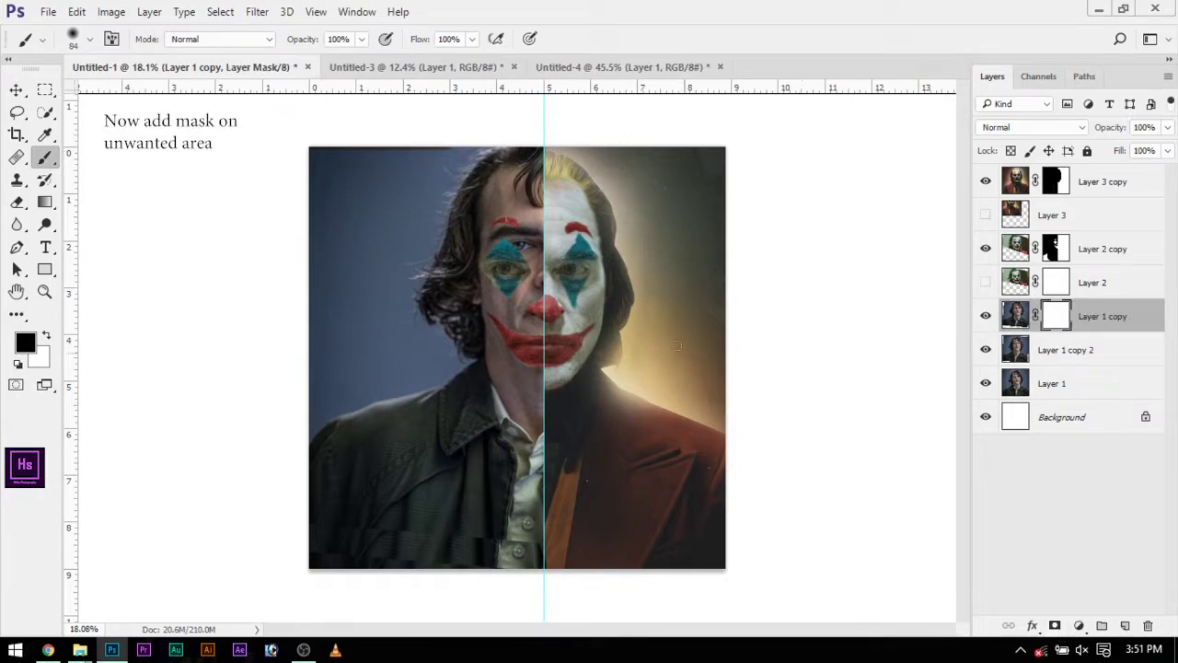
pyautogui.moveTo(570, 249); pyautogui.dragTo(387, 172)
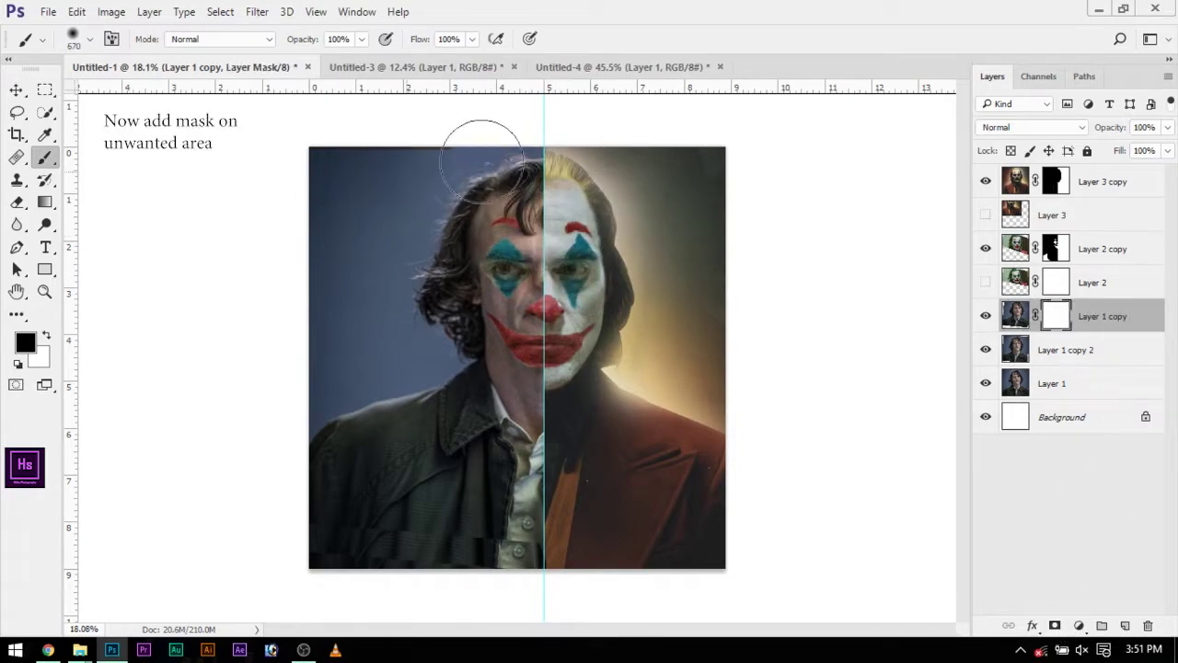
pyautogui.moveTo(394, 236); pyautogui.dragTo(689, 487)
pyautogui.scroll(2, 513, 544)
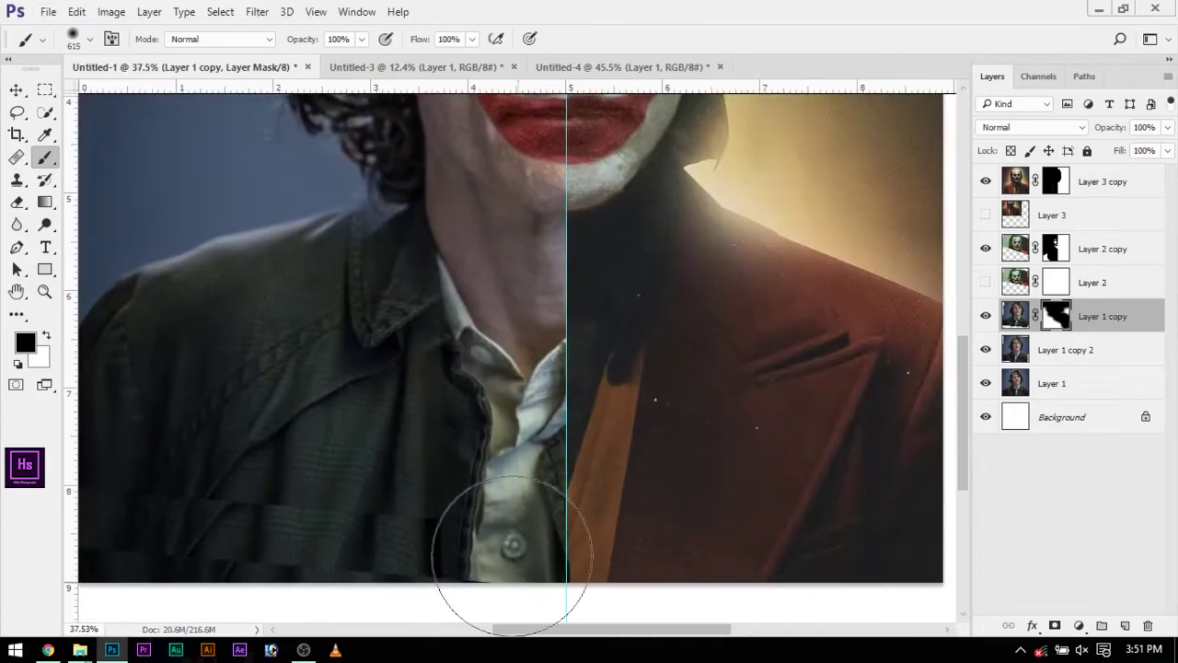
pyautogui.scroll(-1, 513, 544)
pyautogui.press('x')
pyautogui.scroll(2, 396, 516)
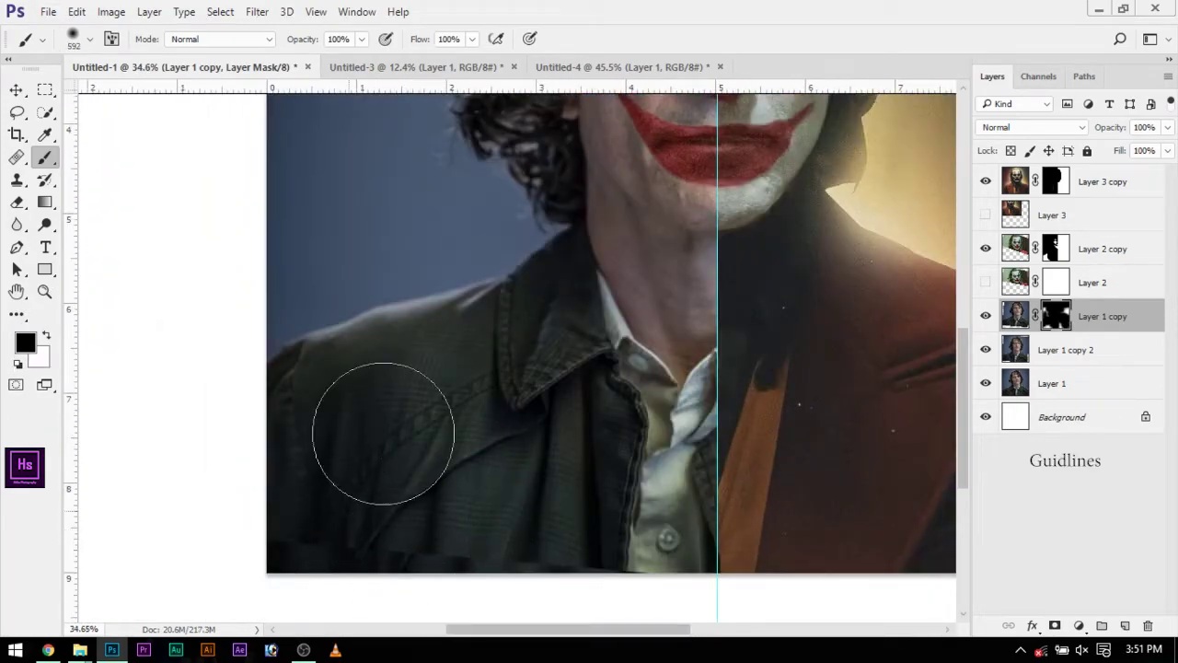
pyautogui.press('x')
# - Blend the shirt area on the mask with a ~271 px brush, alternating black and white
pyautogui.moveTo(429, 355); pyautogui.dragTo(540, 500)
pyautogui.scroll(-2, 617, 448)
pyautogui.scroll(2, 589, 445)
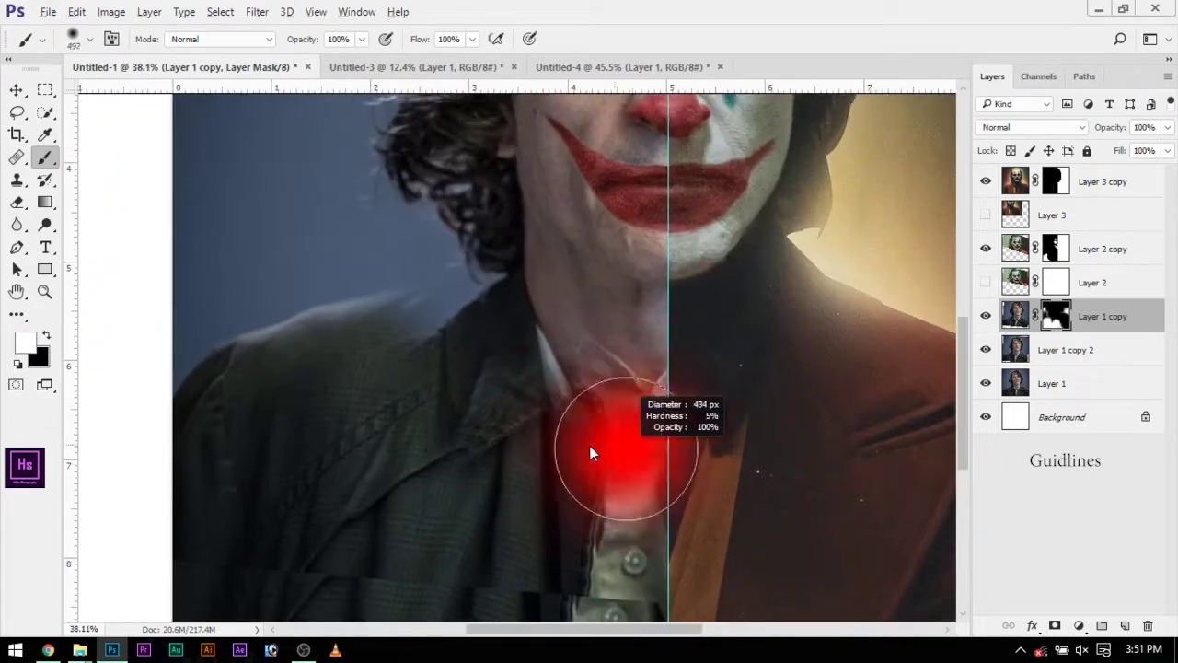
pyautogui.moveTo(590, 453); pyautogui.dragTo(533, 451)
pyautogui.scroll(-1, 529, 313)
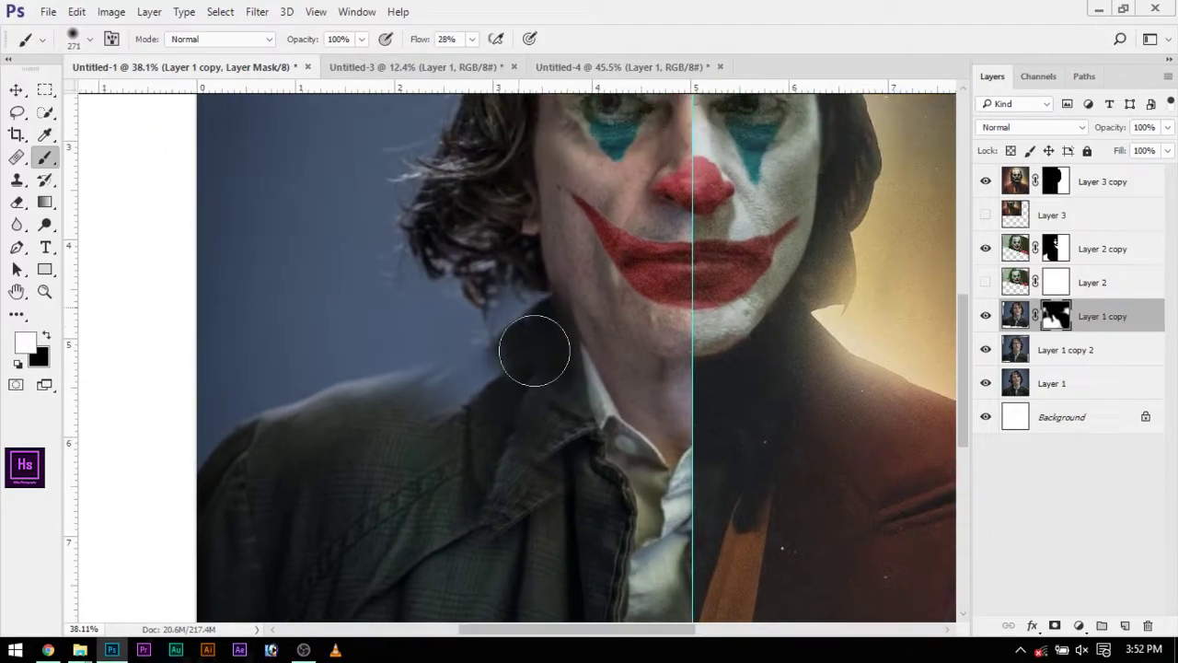
pyautogui.scroll(3, 572, 315)
pyautogui.press('x')
pyautogui.scroll(-3, 570, 359)
pyautogui.scroll(1, 482, 460)
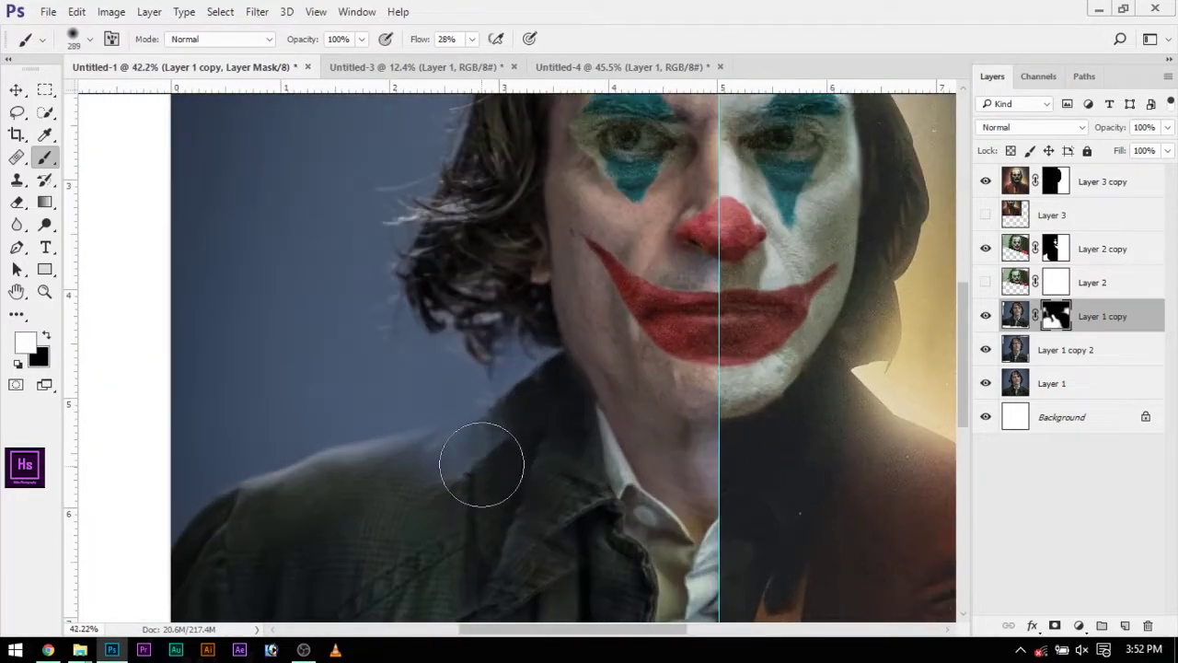
pyautogui.scroll(1, 285, 420)
pyautogui.scroll(-3, 644, 419)
pyautogui.scroll(3, 452, 395)
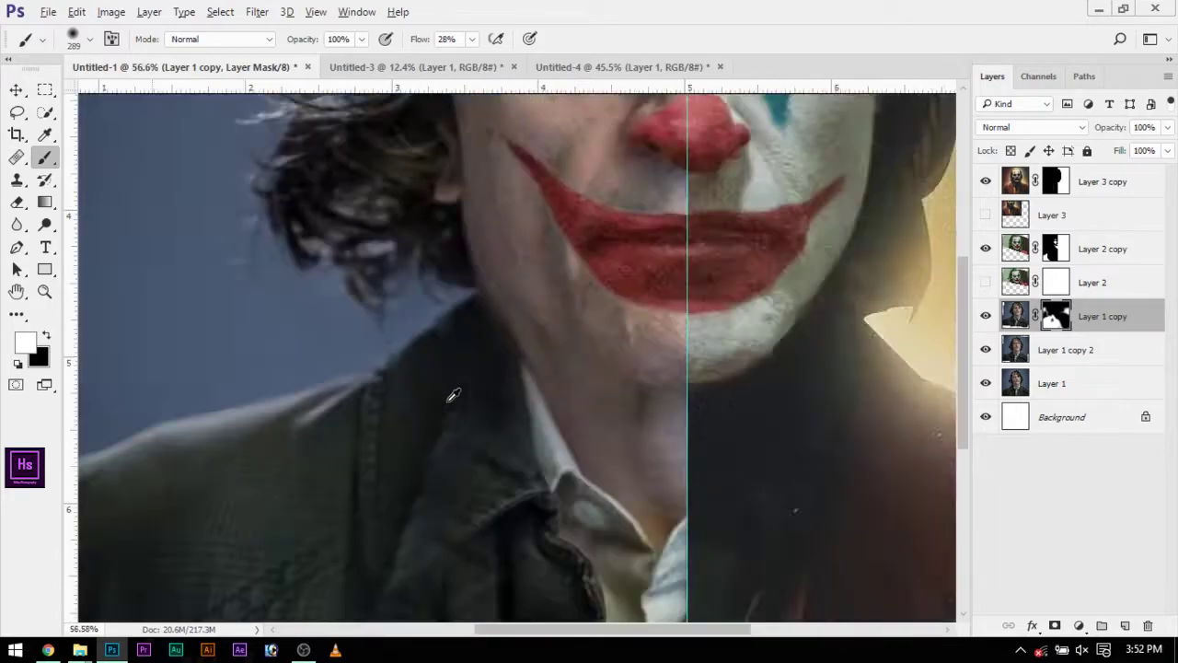
pyautogui.scroll(1, 452, 426)
pyautogui.scroll(-3, 576, 542)
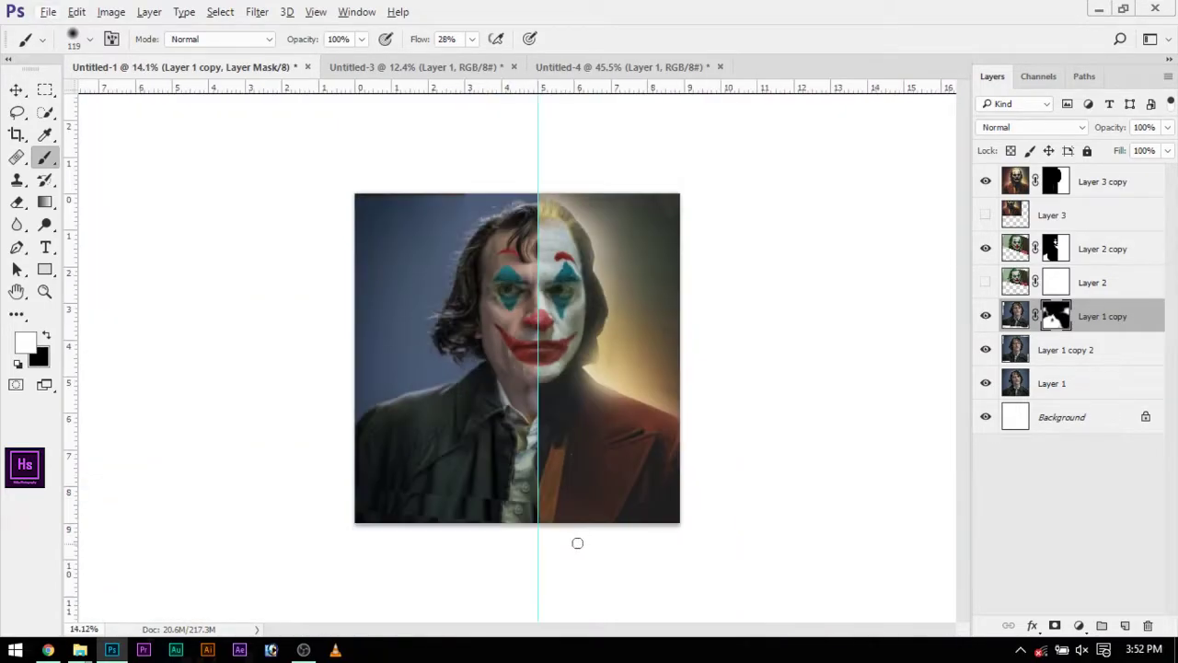
# - Crop to the 4 : 5 (8 : 10) ratio, repositioning and tightening the frame around the face
pyautogui.press('c')
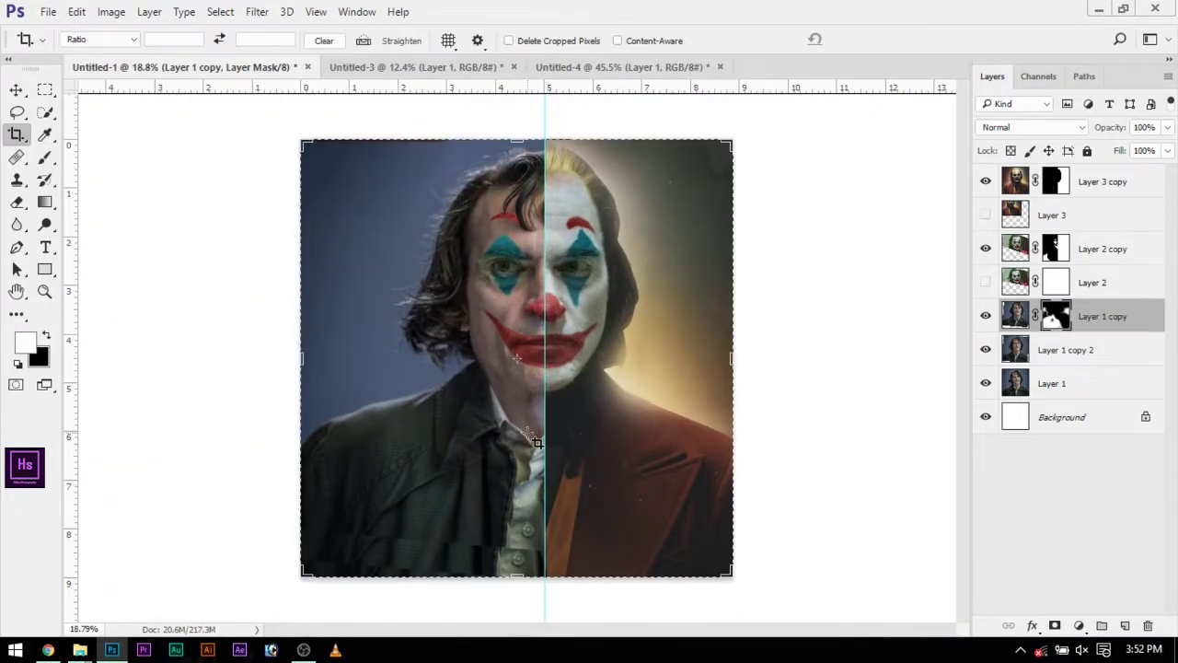
pyautogui.click(135, 40)
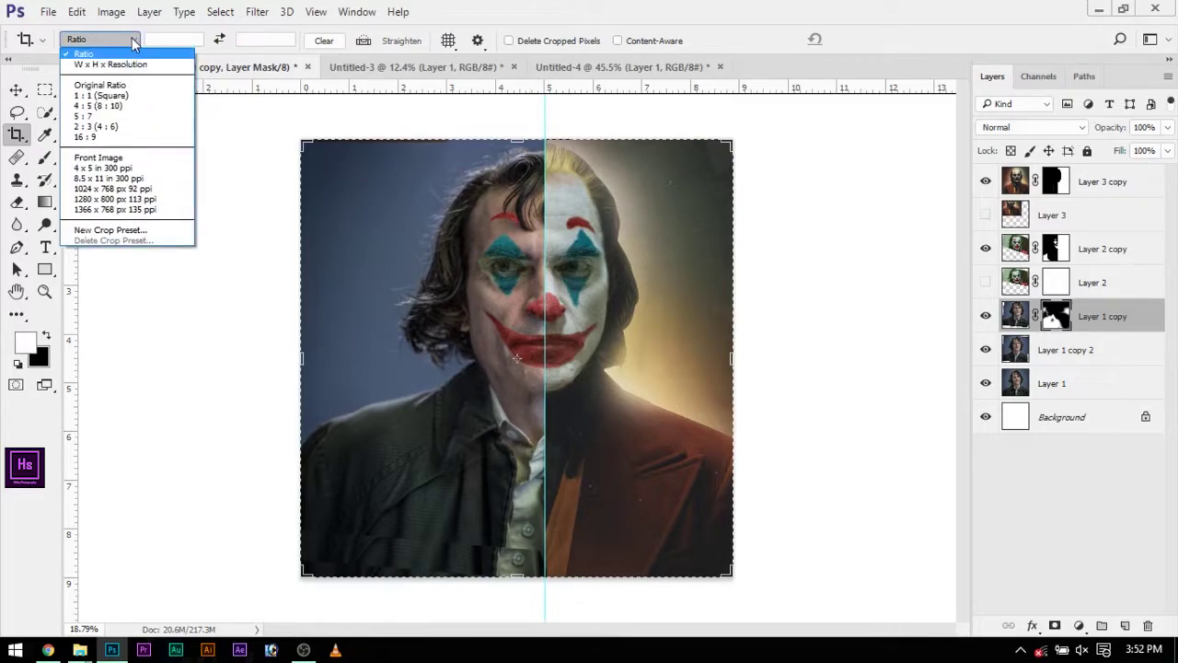
pyautogui.click(116, 107)
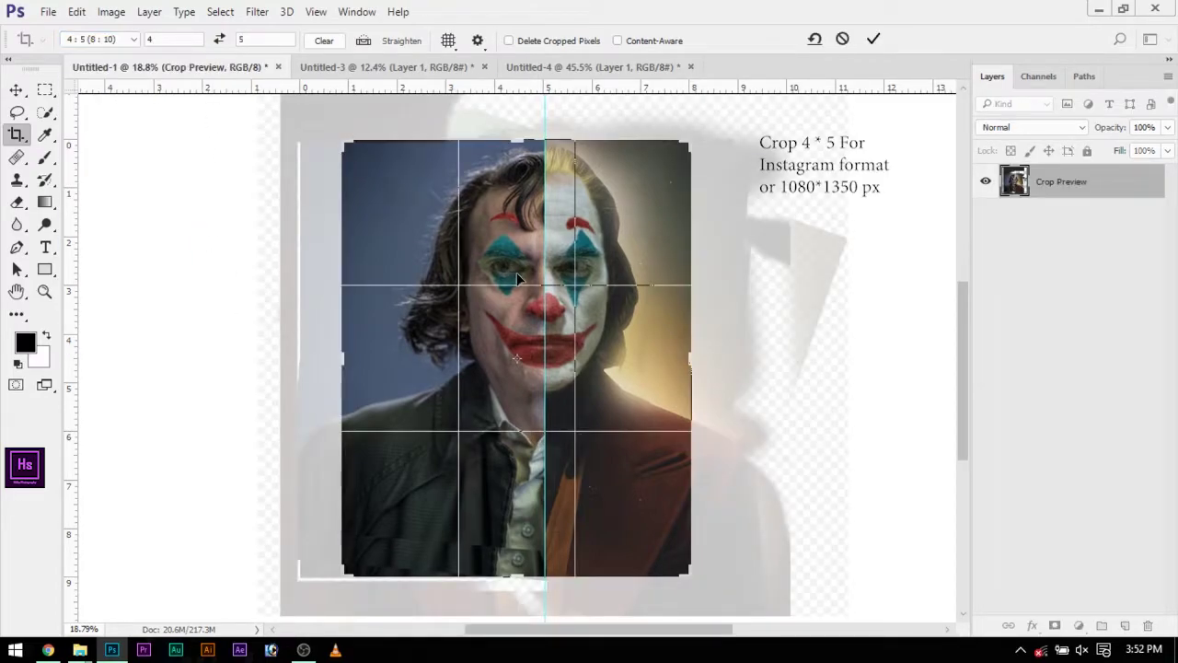
pyautogui.moveTo(543, 193); pyautogui.dragTo(558, 237)
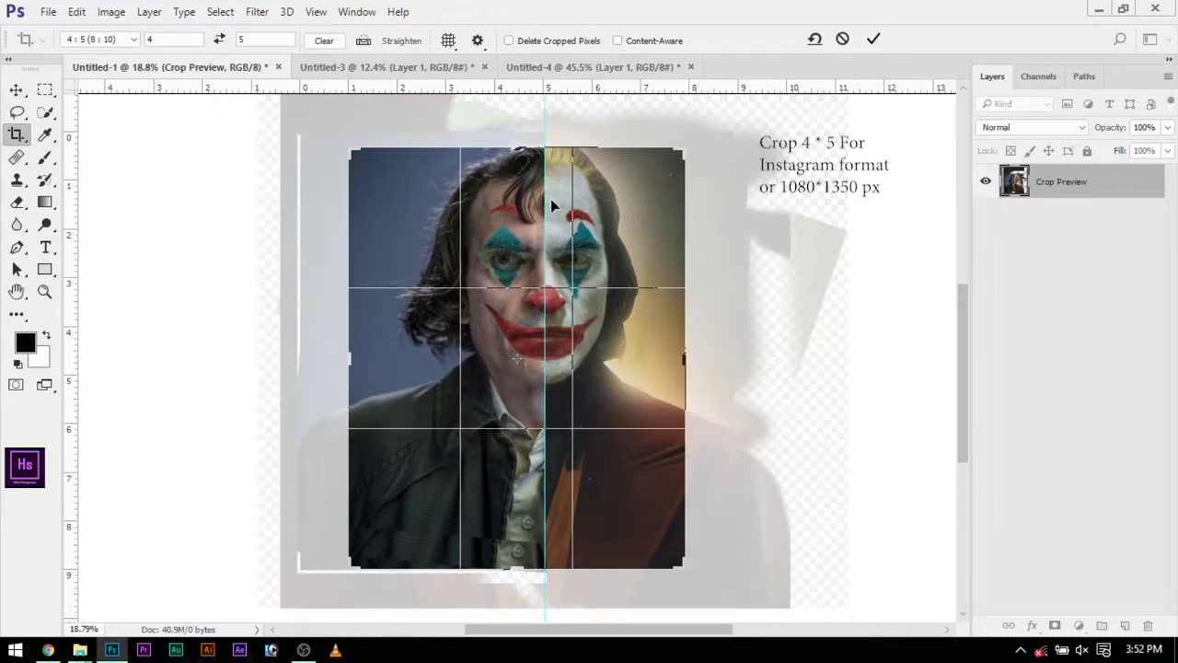
pyautogui.moveTo(491, 611); pyautogui.dragTo(536, 554)
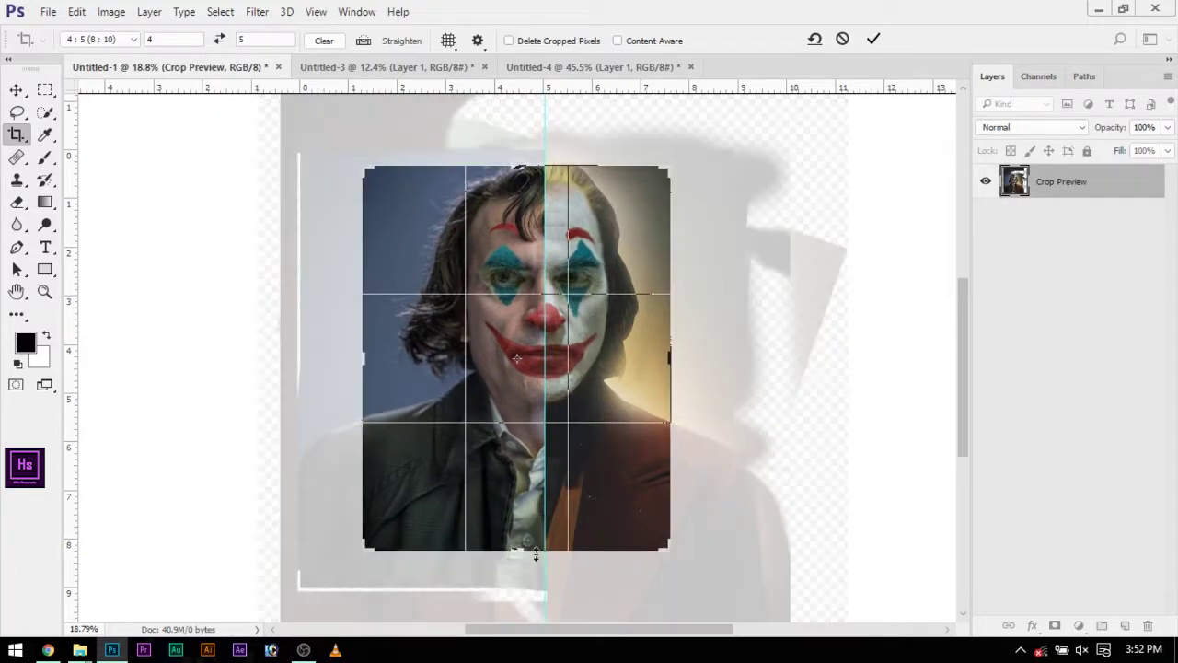
pyautogui.press('Return')
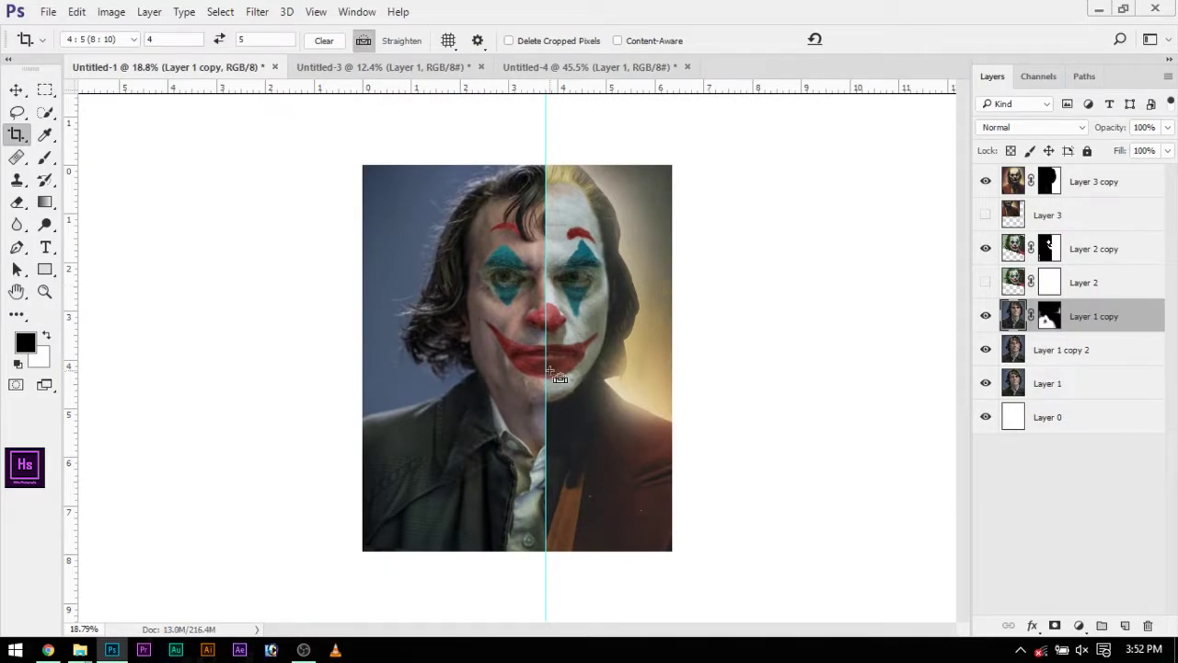
pyautogui.scroll(3, 549, 371)
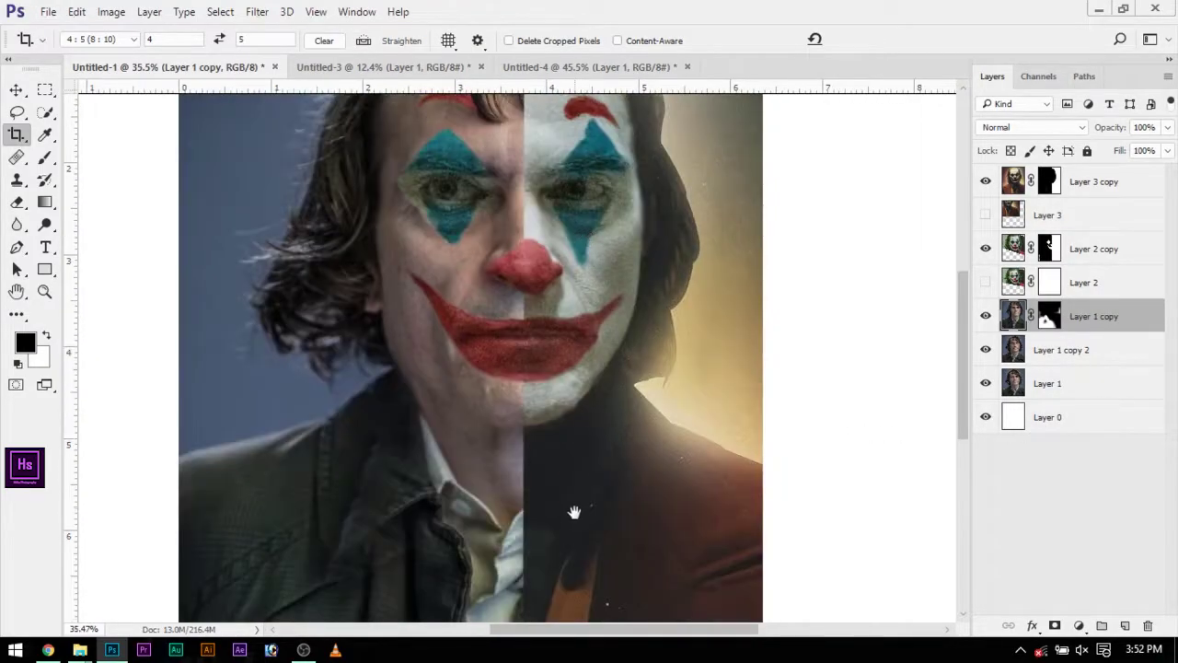
pyautogui.scroll(2, 573, 512)
# - Draw a rectangular marquee over the right half, bounded by the centre seam
pyautogui.scroll(-5, 572, 394)
pyautogui.press('m')
pyautogui.moveTo(688, 572); pyautogui.dragTo(550, 144)
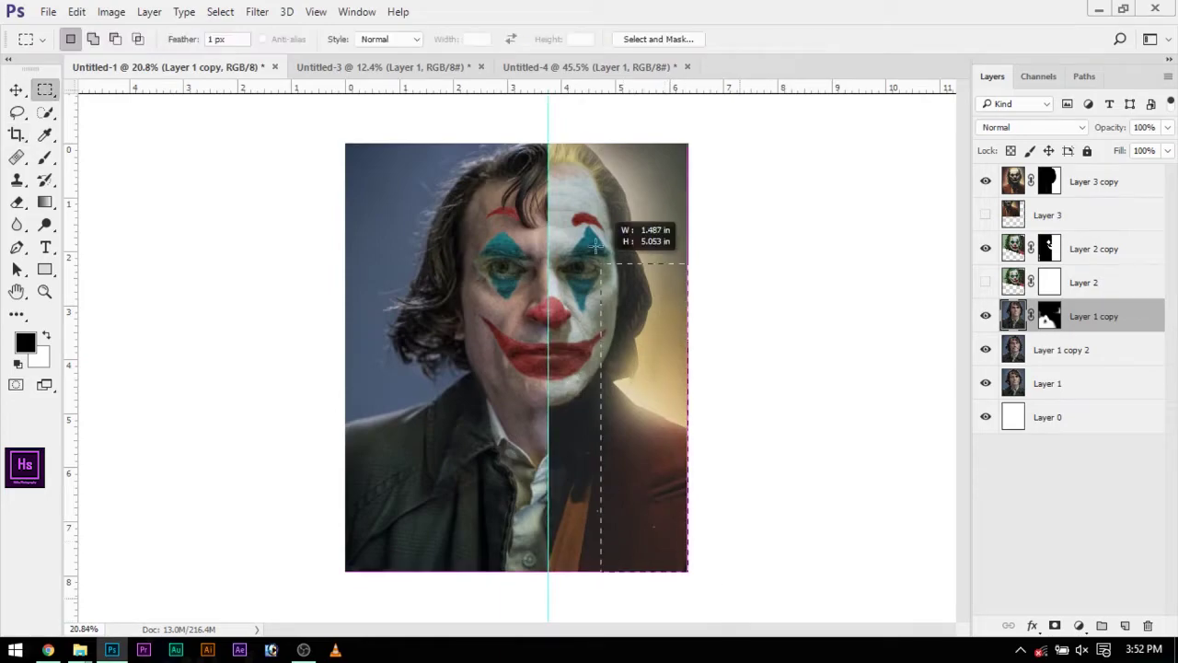
pyautogui.scroll(3, 568, 366)
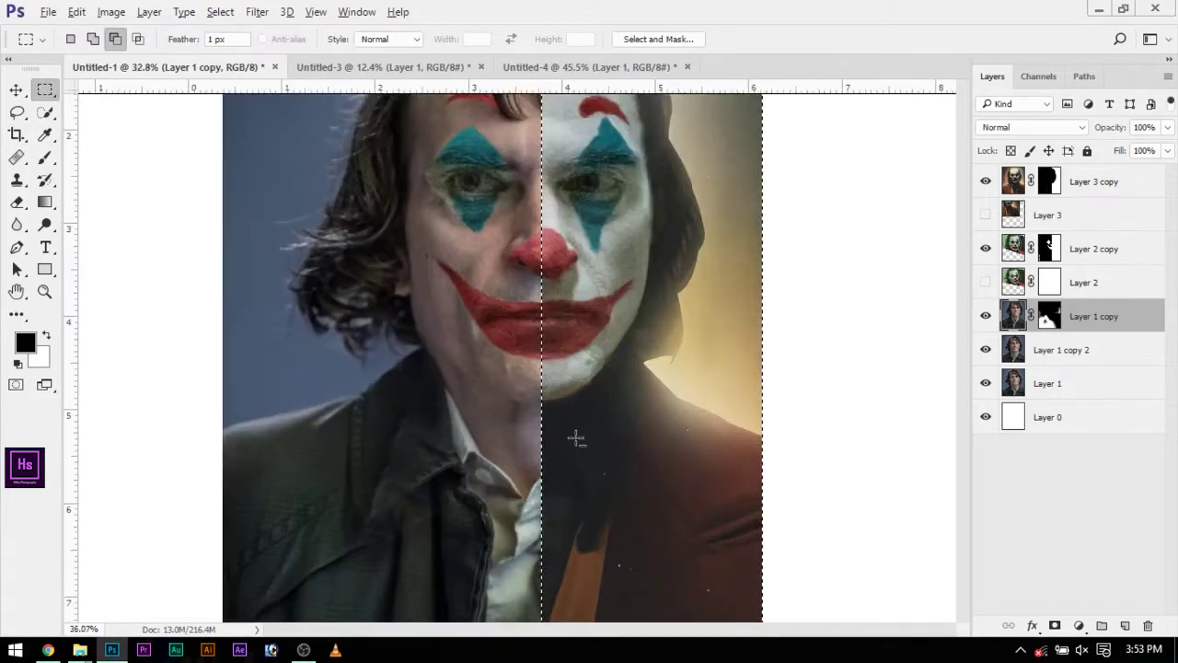
pyautogui.scroll(2, 573, 434)
pyautogui.press('b')
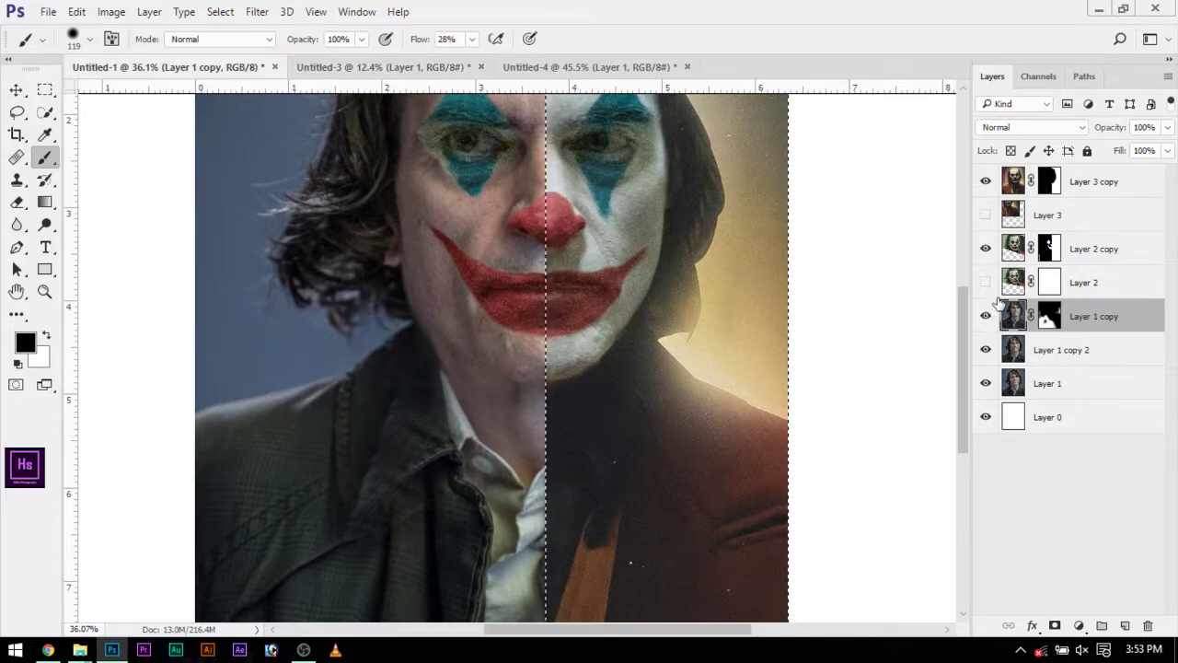
# - Reframe the view on the left half and undo a stray dark stroke on the jacket
pyautogui.scroll(-2, 498, 506)
pyautogui.scroll(2, 498, 506)
pyautogui.moveTo(498, 506); pyautogui.dragTo(571, 419)
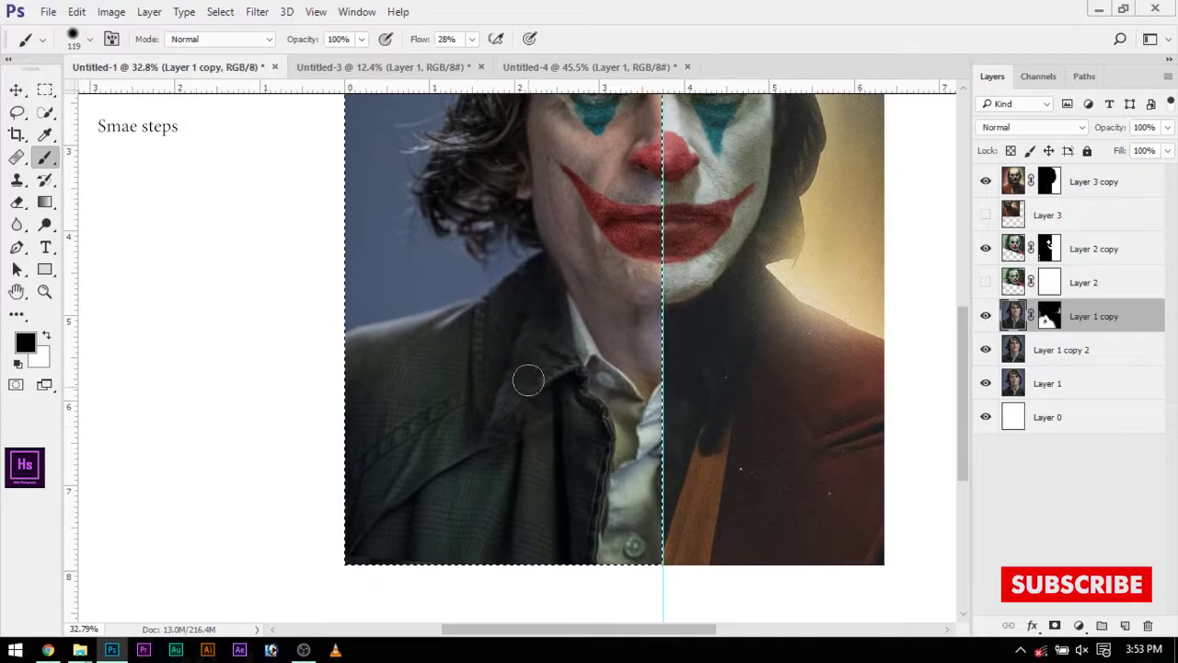
pyautogui.moveTo(475, 483); pyautogui.dragTo(447, 512)
pyautogui.hotkey('ctrl', 'z')
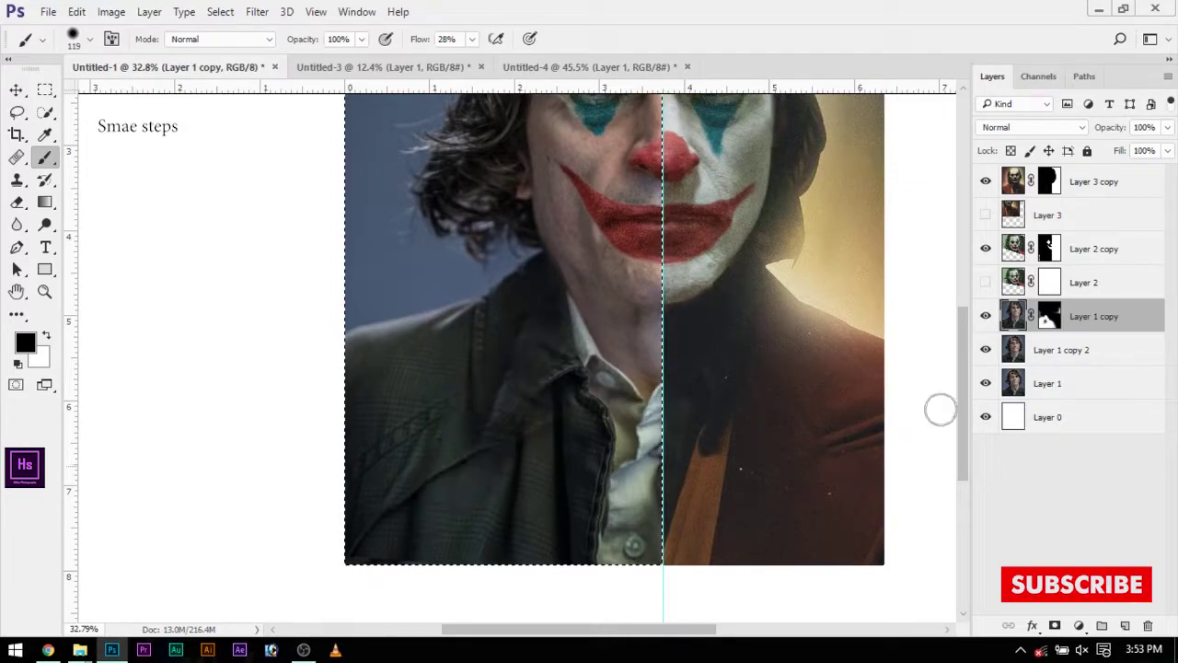
# - Paint white on Layer 1 copy's mask to reveal the lapel, chin and neck, using a 67 px brush
pyautogui.click(1049, 316)
pyautogui.press('x')
pyautogui.moveTo(500, 422); pyautogui.dragTo(542, 346)
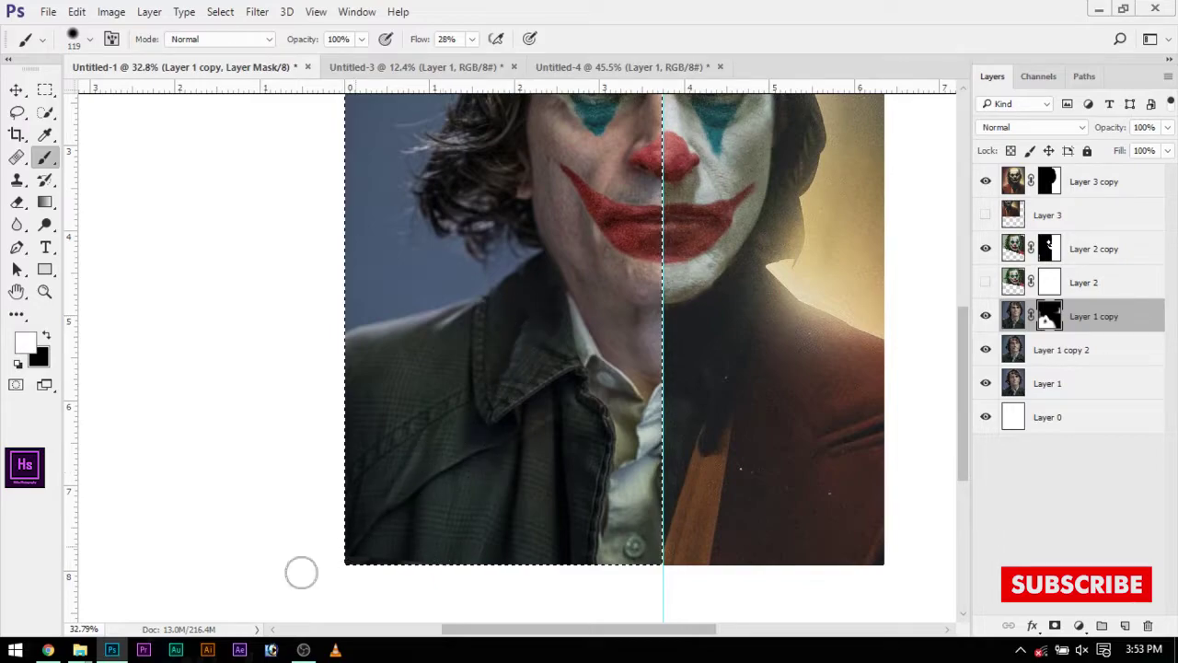
pyautogui.scroll(2, 563, 445)
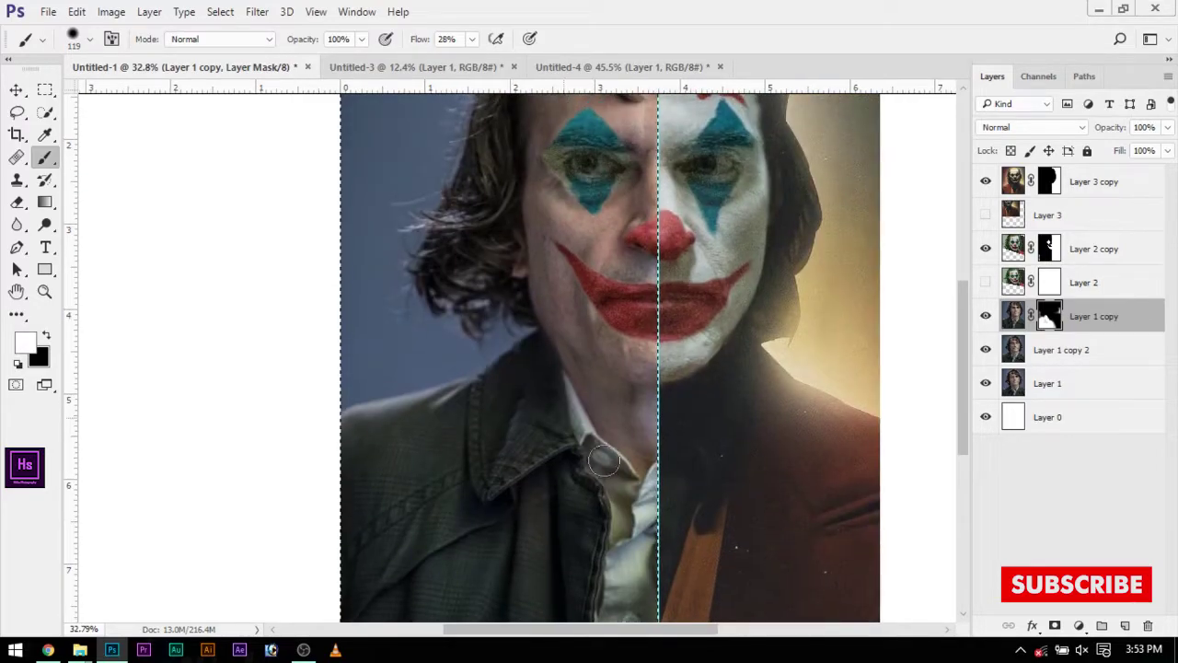
pyautogui.moveTo(628, 394); pyautogui.dragTo(578, 329)
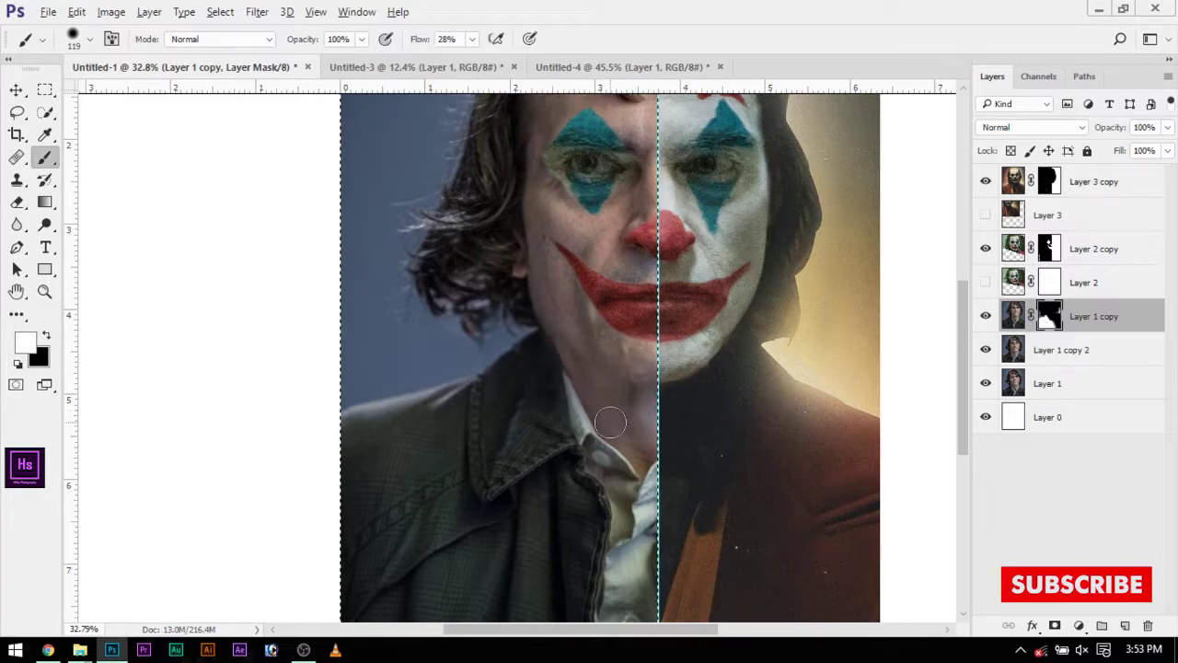
pyautogui.scroll(2, 635, 418)
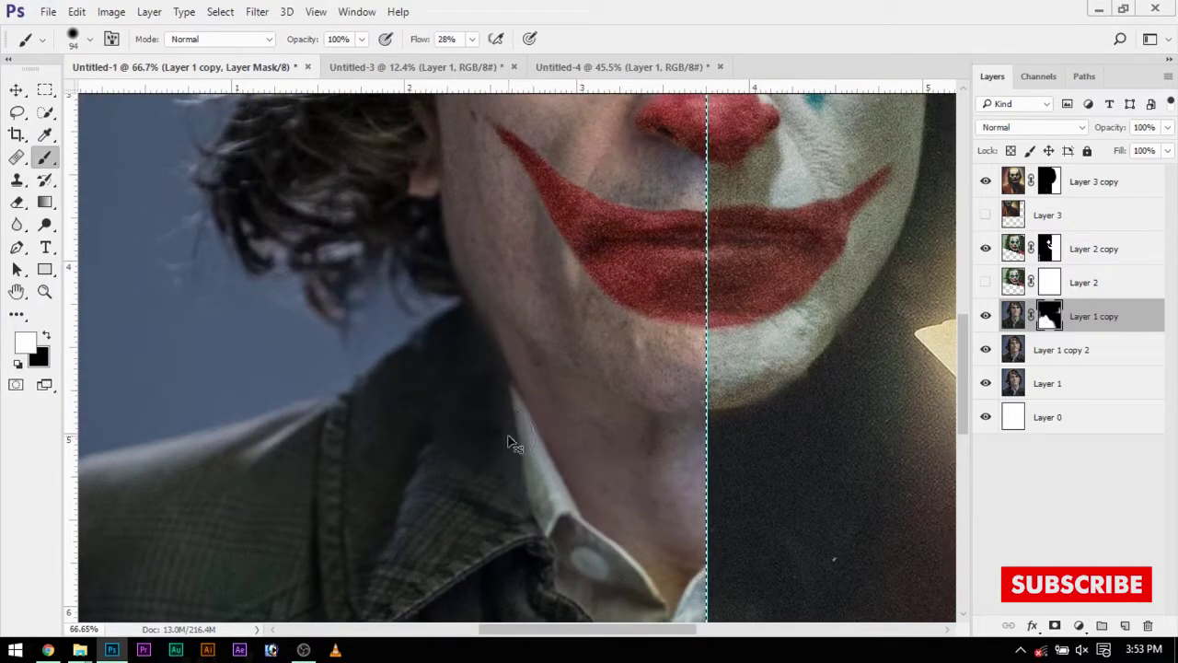
pyautogui.moveTo(497, 409)
pyautogui.mouseDown()
pyautogui.moveTo(472, 409)
pyautogui.moveTo(503, 409)
pyautogui.mouseUp()
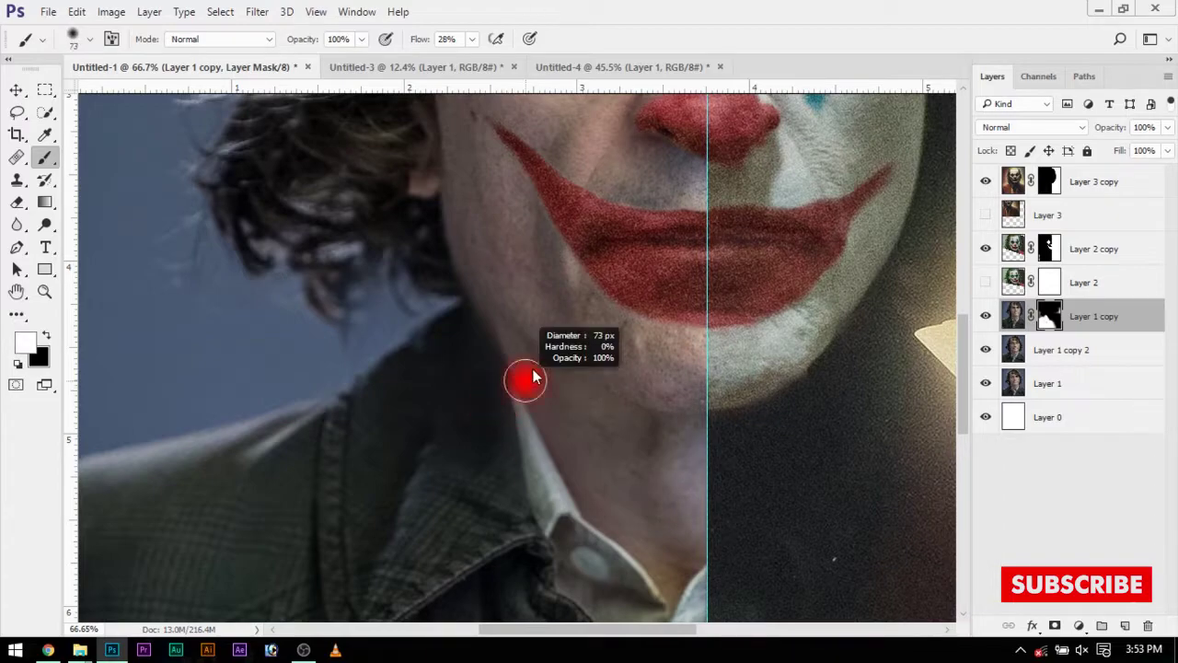
pyautogui.moveTo(572, 379); pyautogui.dragTo(548, 328)
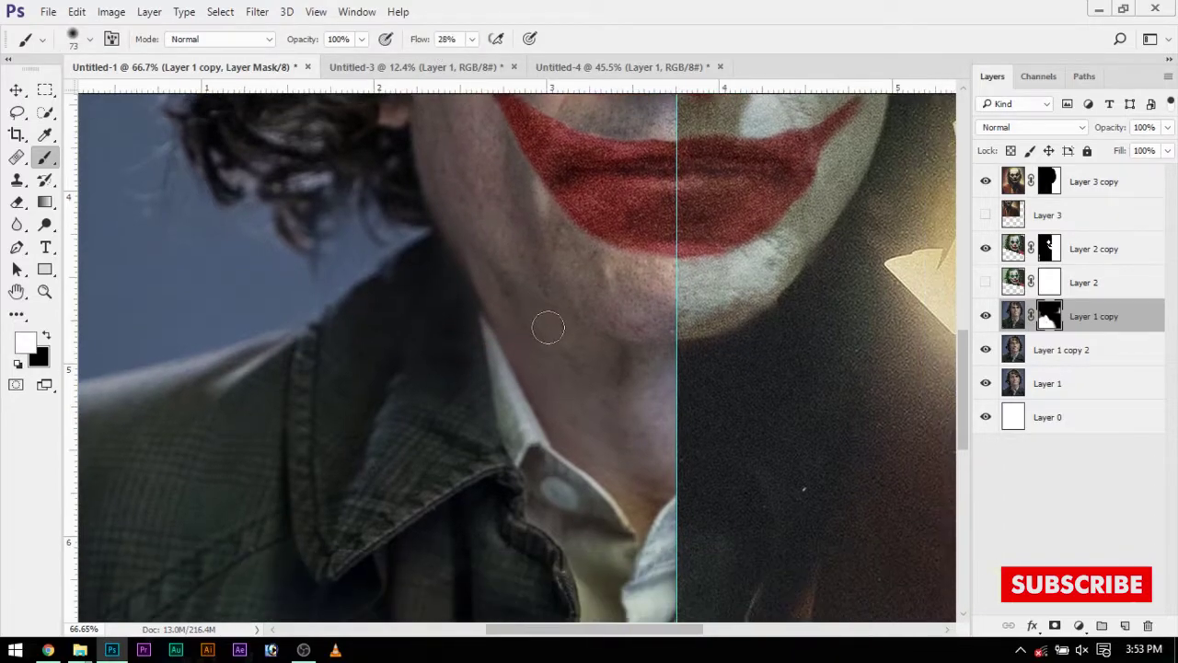
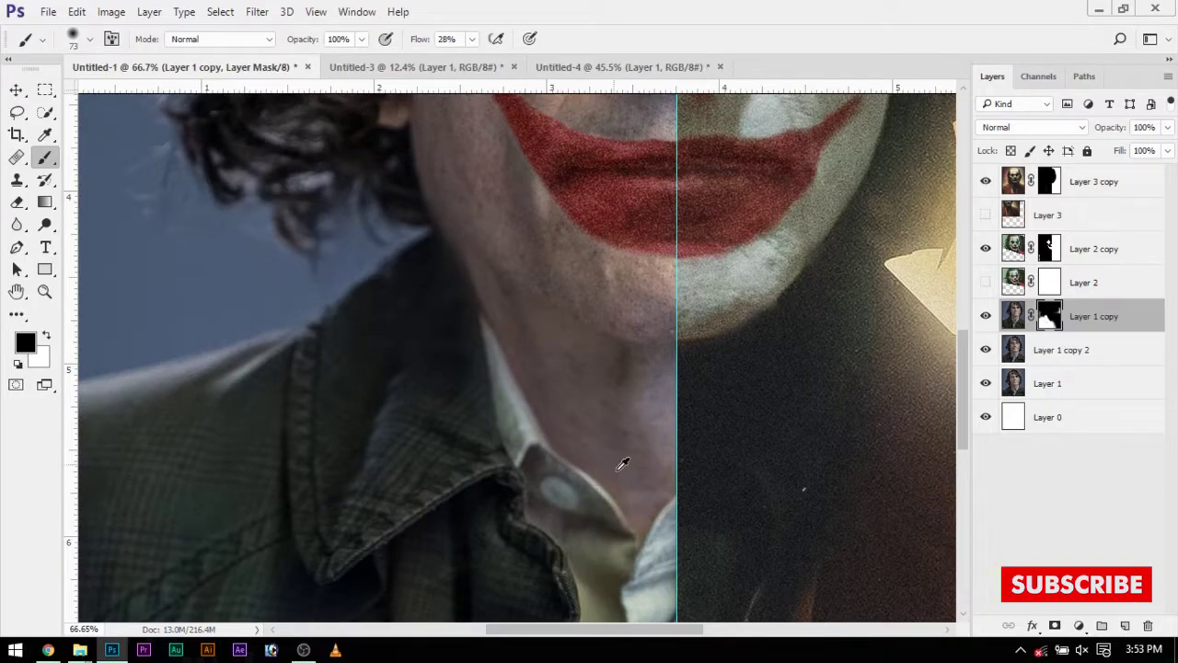
# - Bring the whole portrait into view and target the Layer 1 copy pixels, not its mask
pyautogui.scroll(-5, 622, 463)
pyautogui.scroll(2, 513, 539)
pyautogui.moveTo(618, 432); pyautogui.dragTo(627, 424)
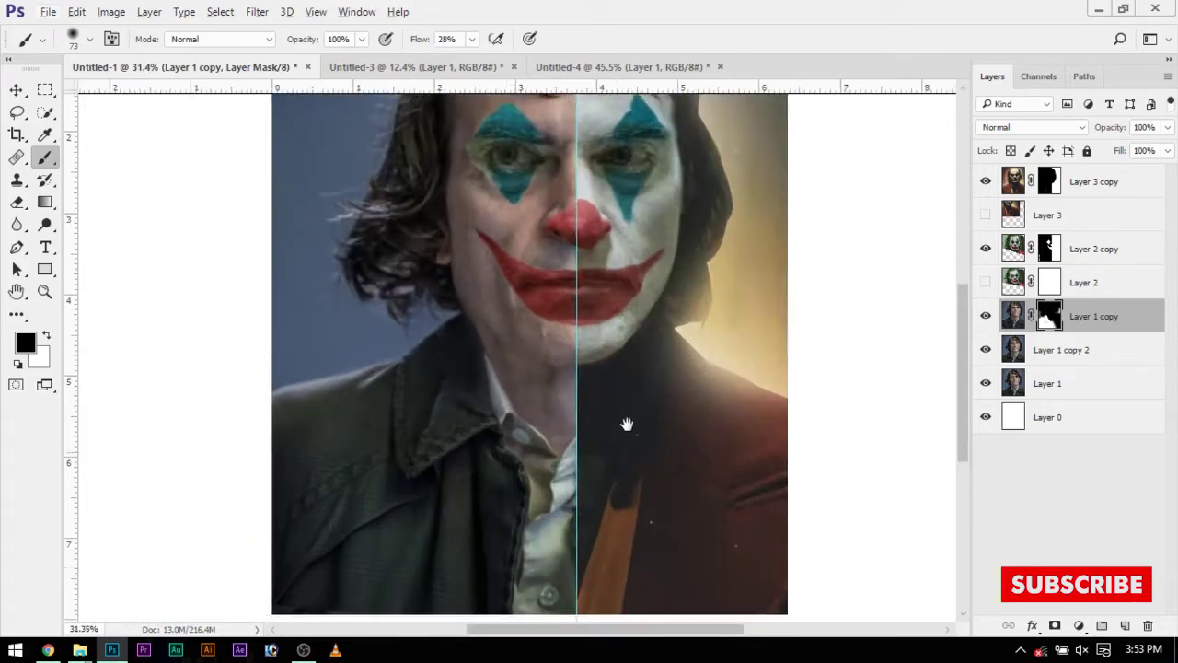
pyautogui.scroll(1, 539, 413)
pyautogui.scroll(1, 560, 415)
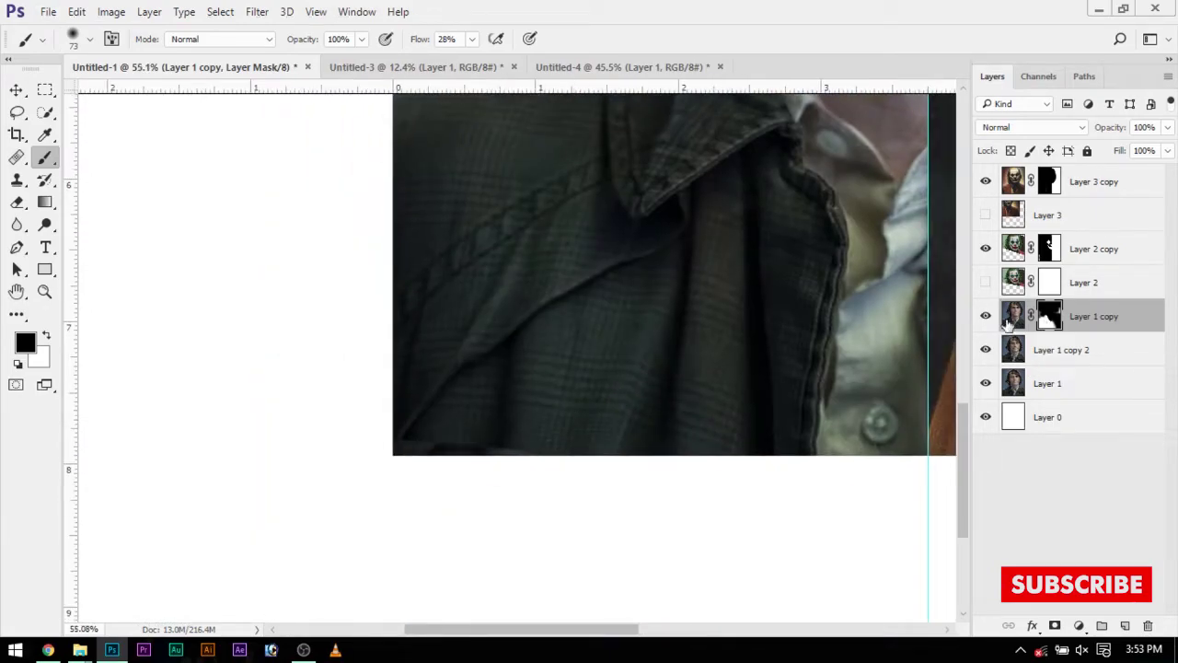
pyautogui.click(1010, 318)
pyautogui.scroll(1, 550, 447)
pyautogui.scroll(1, 521, 418)
# - With a ~90 px Clone Stamp, sample clean jacket fabric and paint over the light fold band
pyautogui.press('s')
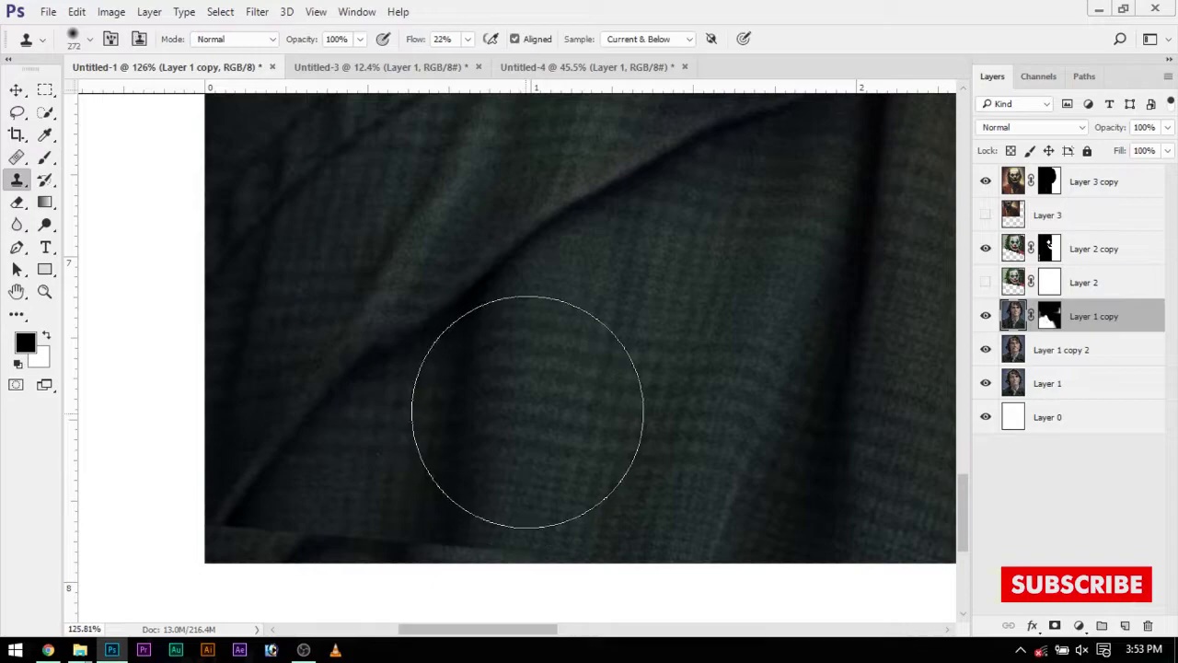
pyautogui.keyDown('alt'); pyautogui.rightClick(528, 412); pyautogui.keyUp('alt')
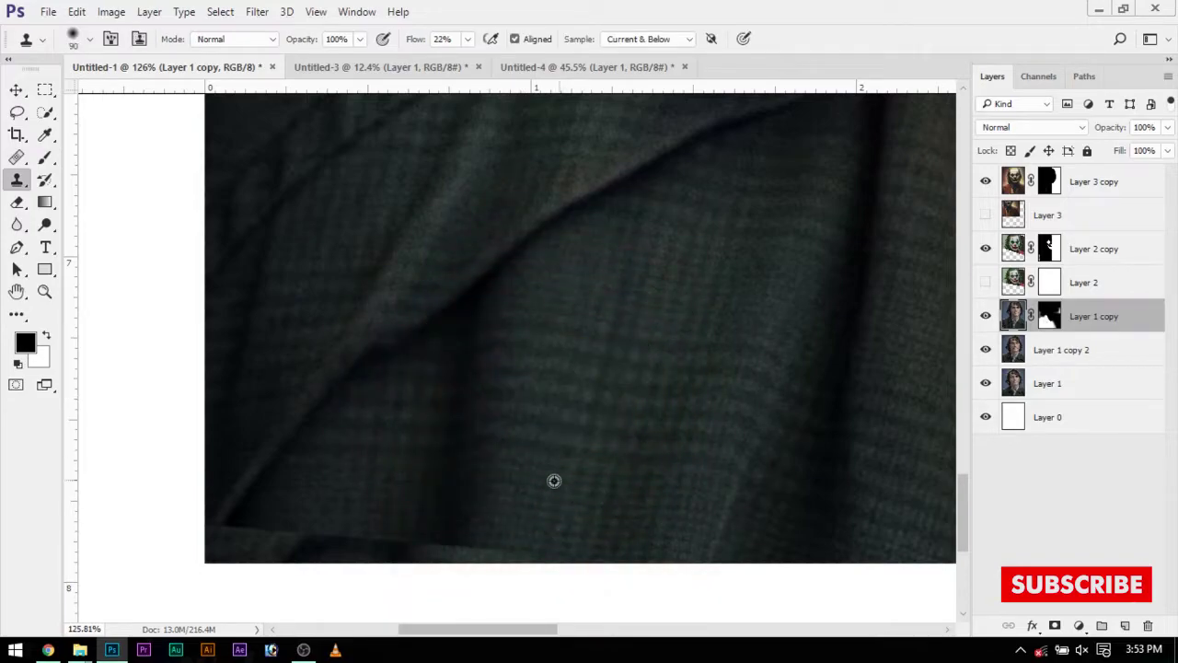
pyautogui.scroll(1, 733, 432)
pyautogui.scroll(1, 427, 418)
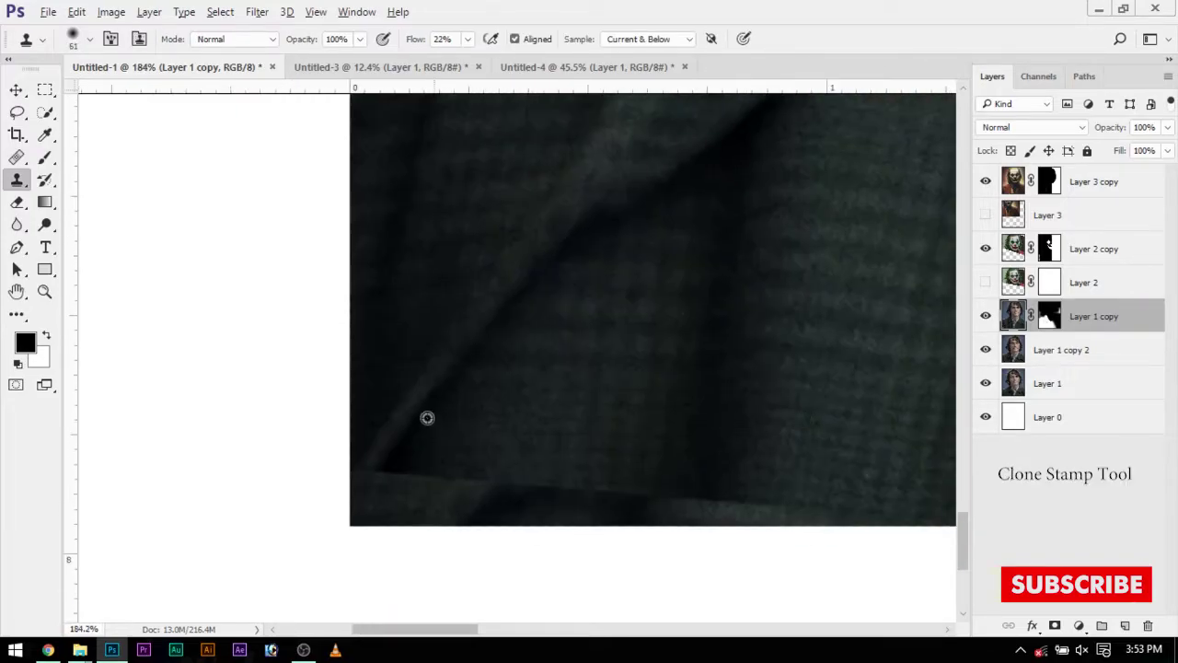
pyautogui.keyDown('alt'); pyautogui.click(423, 406); pyautogui.keyUp('alt')
pyautogui.moveTo(377, 475)
pyautogui.mouseDown()
pyautogui.moveTo(603, 496)
pyautogui.moveTo(521, 515)
pyautogui.mouseUp()
pyautogui.moveTo(599, 534); pyautogui.dragTo(413, 560)
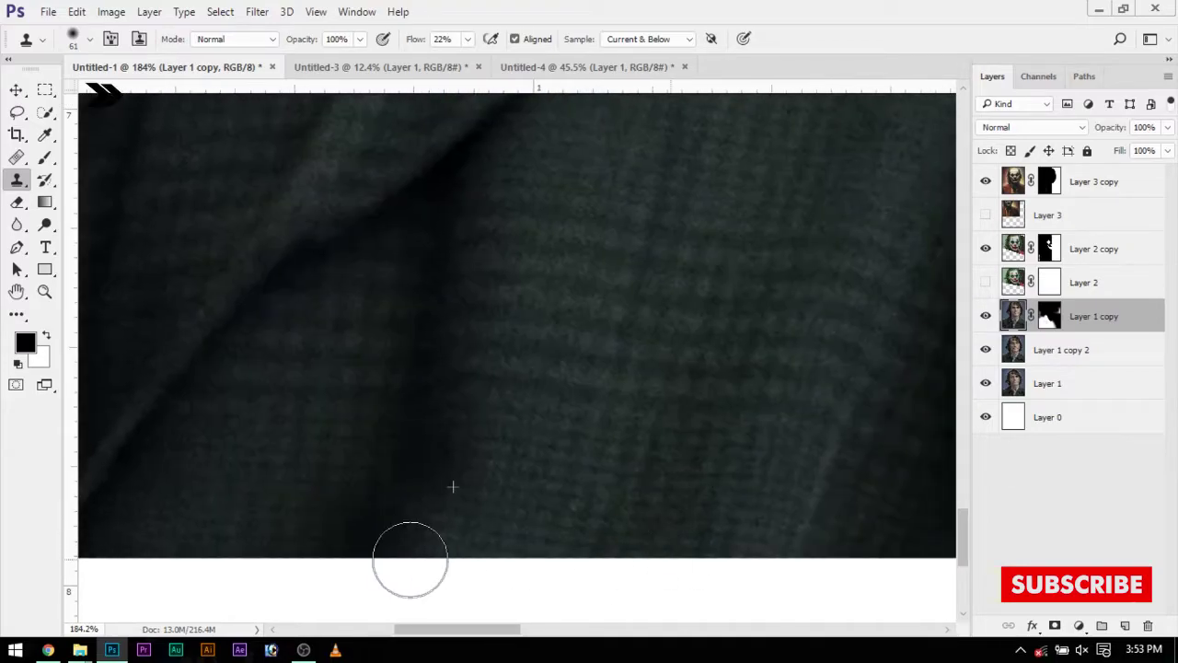
pyautogui.scroll(-3, 550, 488)
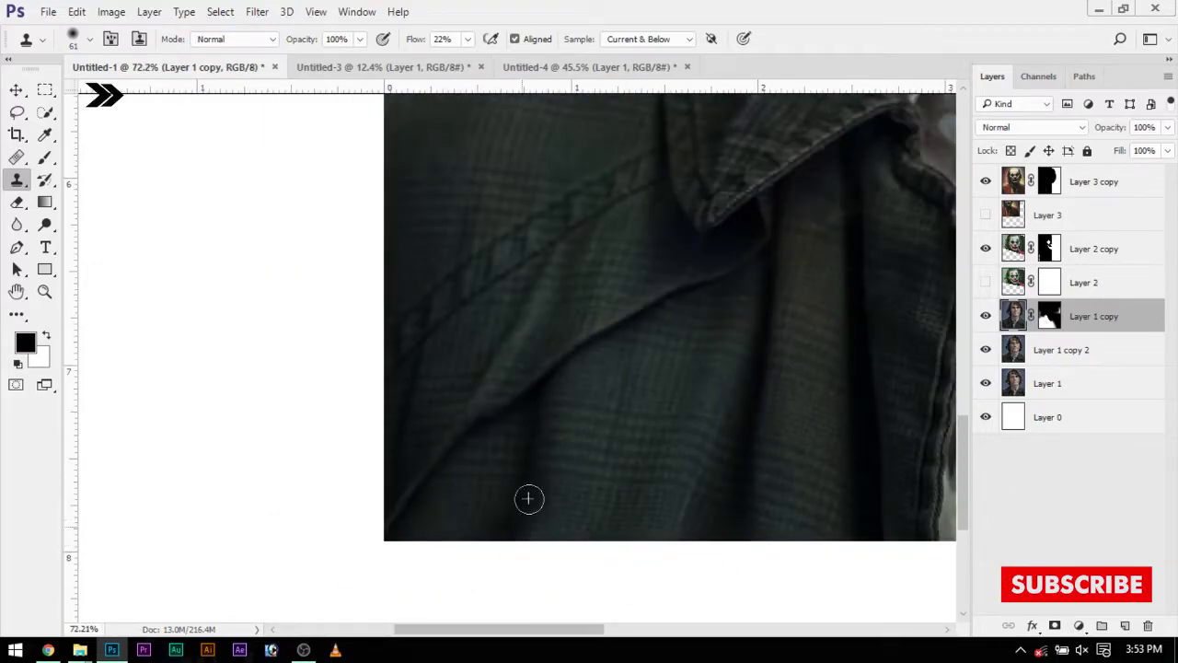
pyautogui.scroll(-2, 528, 499)
pyautogui.scroll(-2, 681, 525)
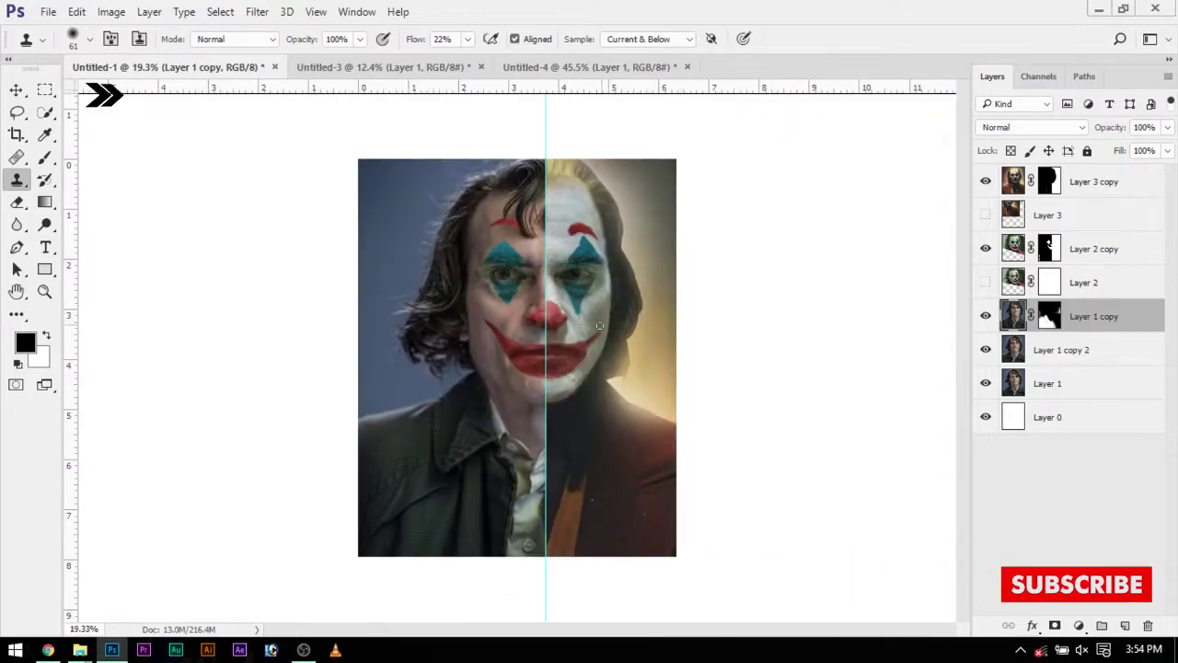
pyautogui.scroll(3, 599, 326)
pyautogui.scroll(4, 478, 297)
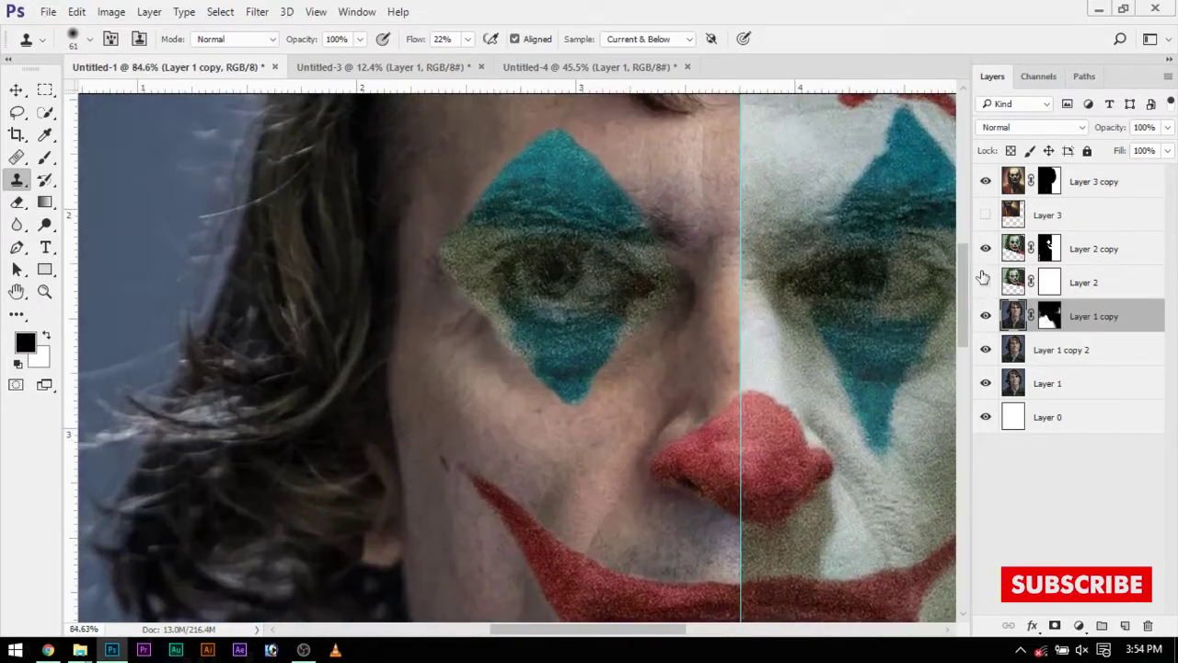
pyautogui.hotkey('alt', '[')
pyautogui.scroll(-2, 598, 304)
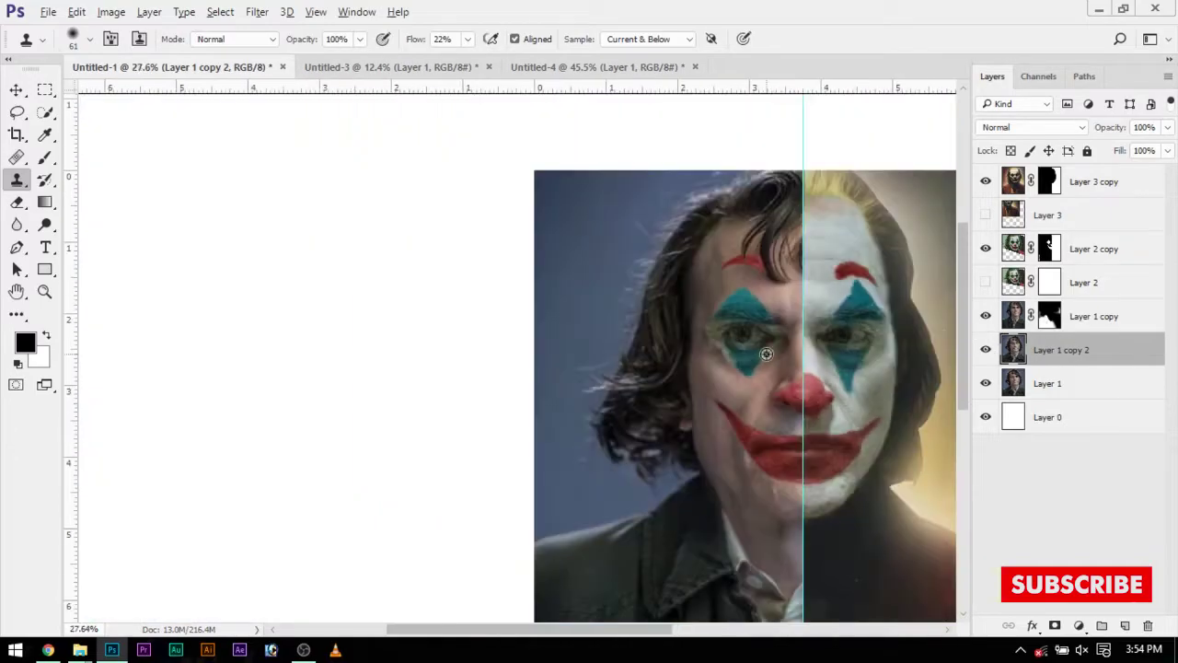
pyautogui.scroll(-1, 552, 313)
pyautogui.scroll(2, 525, 327)
pyautogui.scroll(3, 525, 327)
pyautogui.scroll(2, 513, 381)
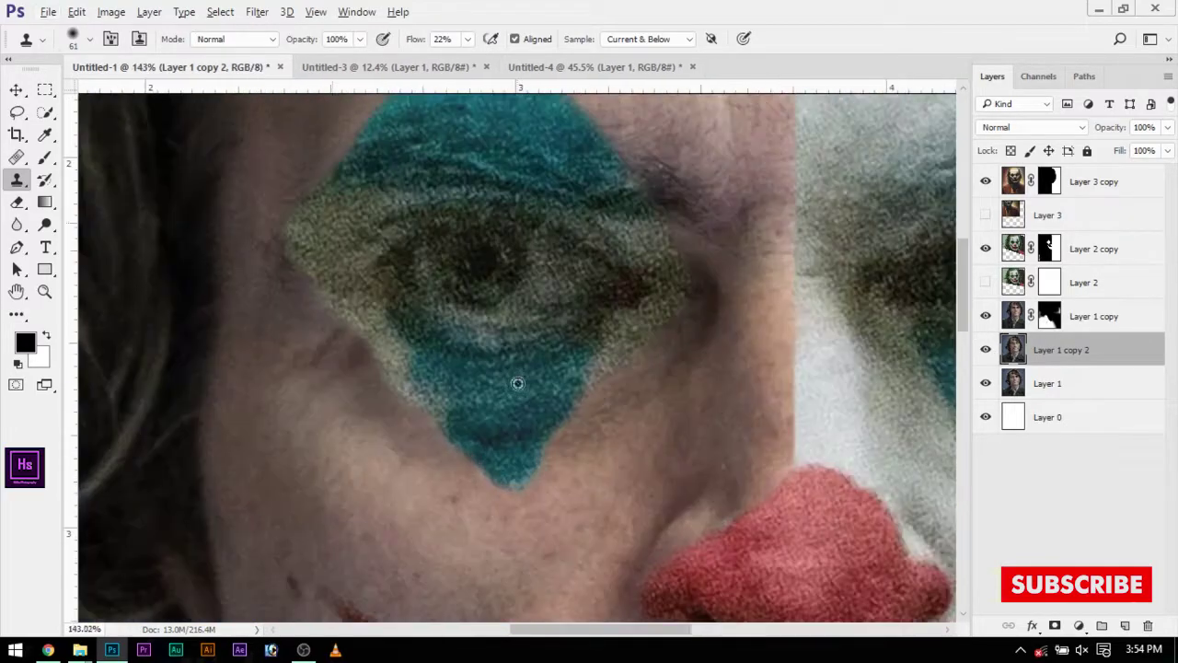
pyautogui.hotkey('alt', ']')
pyautogui.hotkey('alt', ']')
pyautogui.press('b')
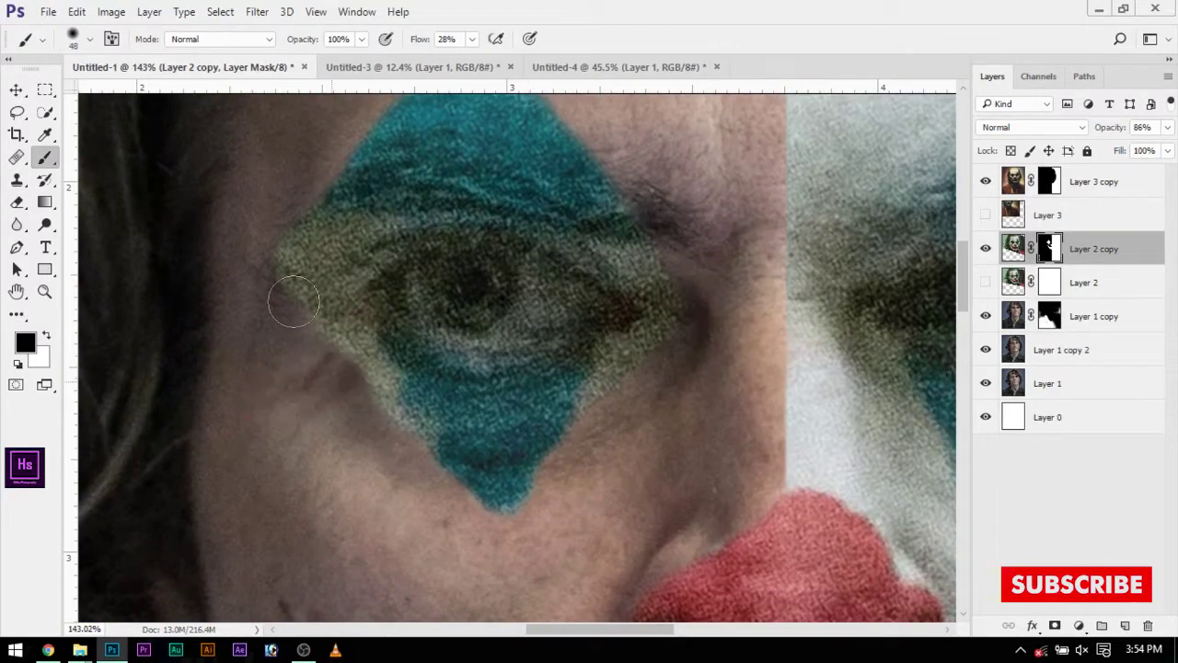
pyautogui.scroll(2, 331, 234)
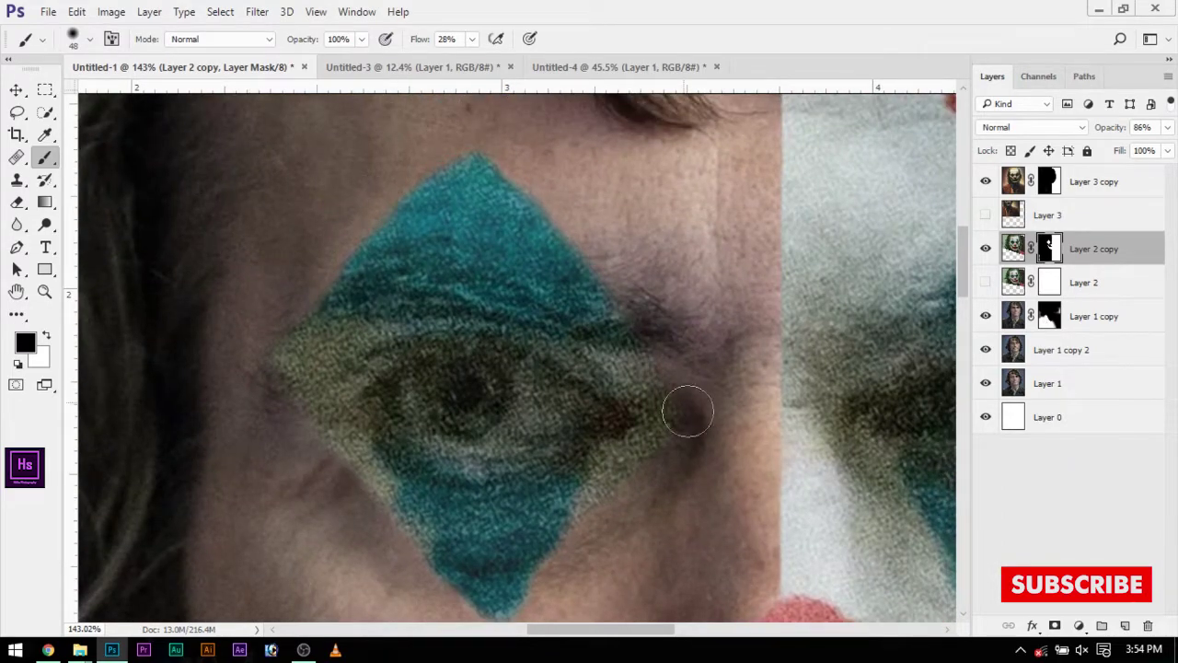
pyautogui.scroll(-2, 533, 562)
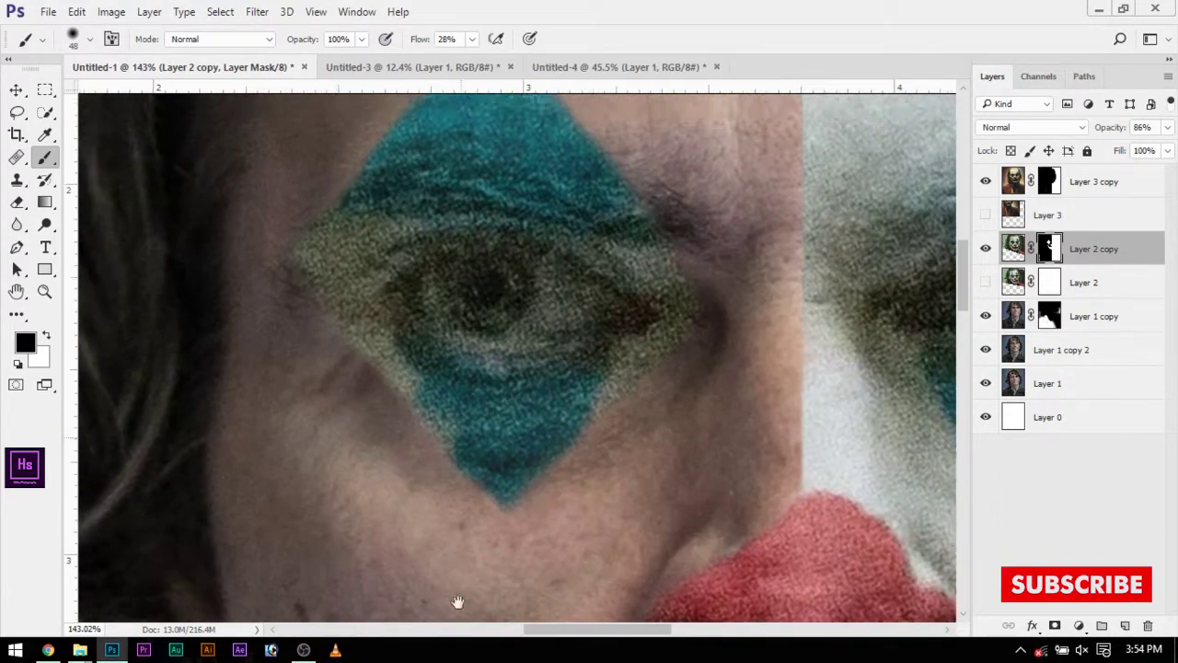
pyautogui.scroll(3, 457, 601)
pyautogui.scroll(-5, 762, 427)
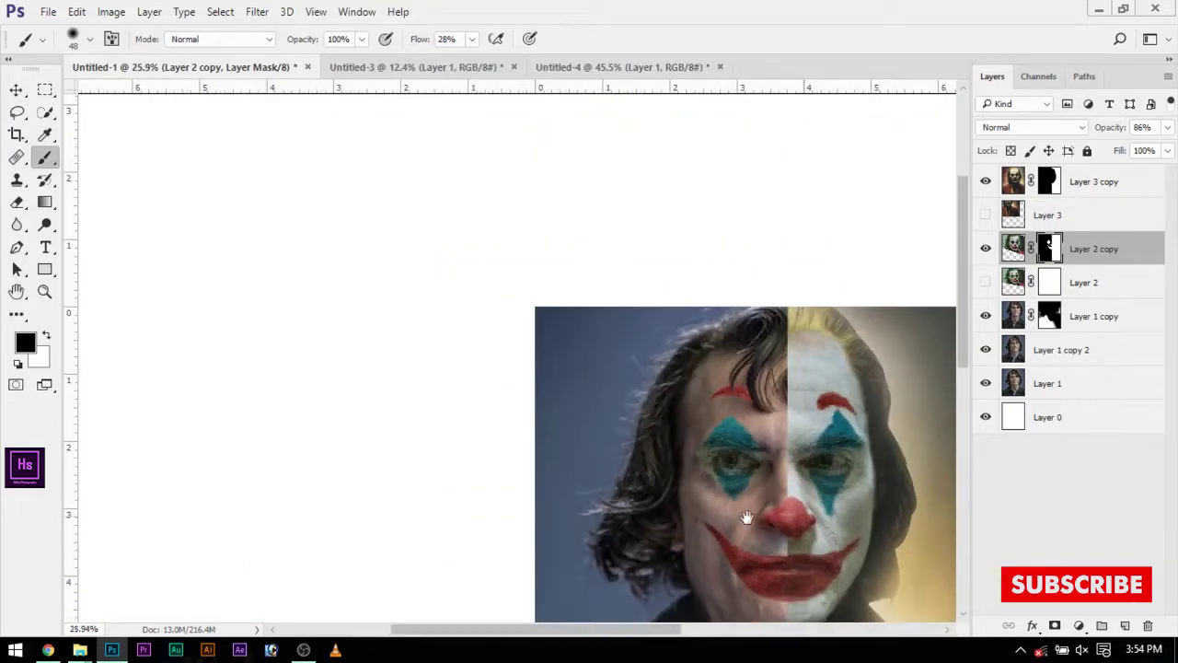
pyautogui.scroll(3, 666, 414)
pyautogui.scroll(3, 652, 477)
pyautogui.scroll(-1, 652, 477)
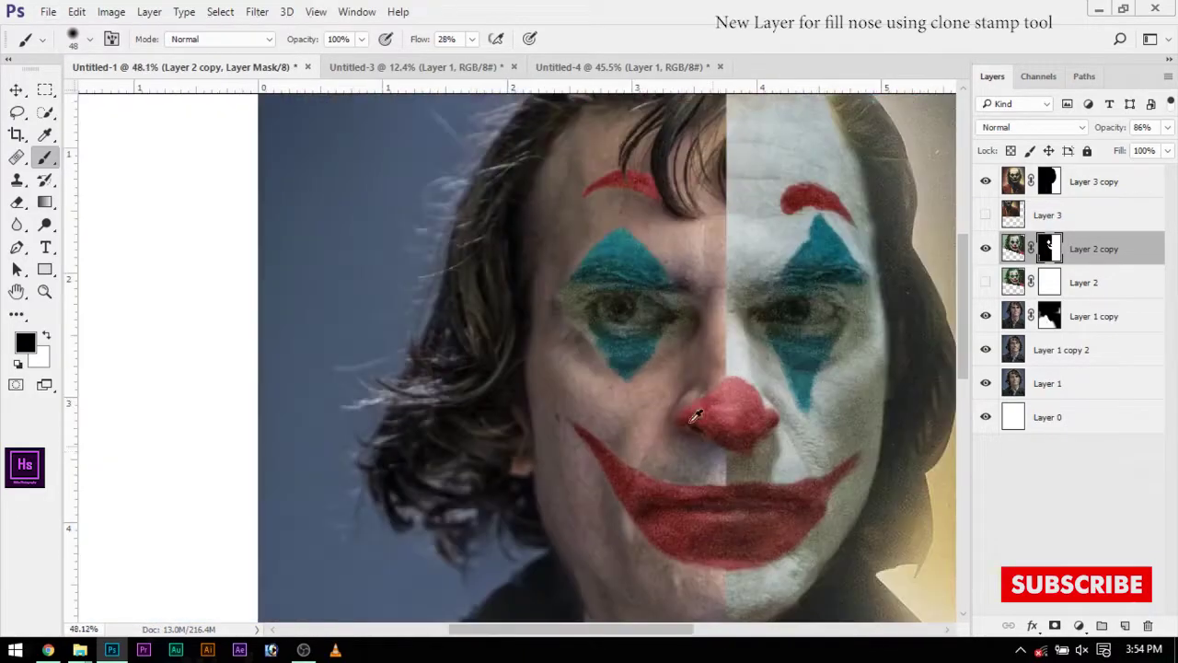
pyautogui.scroll(3, 653, 476)
# - On a new empty layer, clone the red nose over the bare skin at its upper left
pyautogui.moveTo(697, 399)
pyautogui.mouseDown()
pyautogui.moveTo(634, 428)
pyautogui.moveTo(666, 467)
pyautogui.mouseUp()
pyautogui.click(1124, 624)
pyautogui.scroll(2, 681, 415)
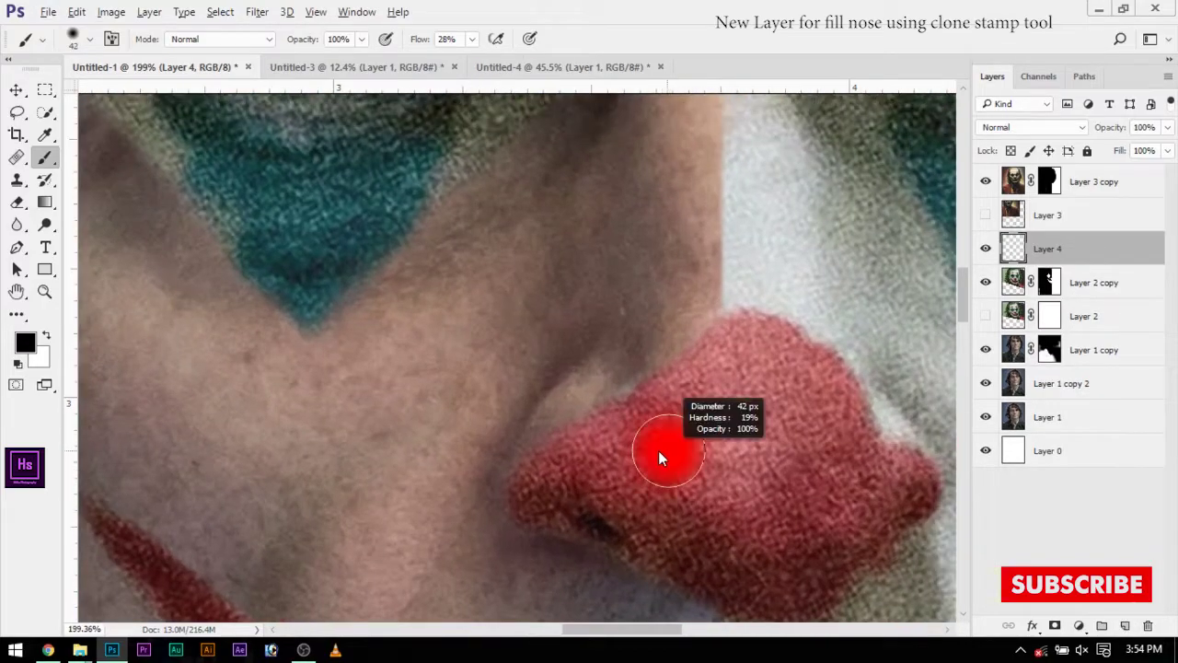
pyautogui.press('s')
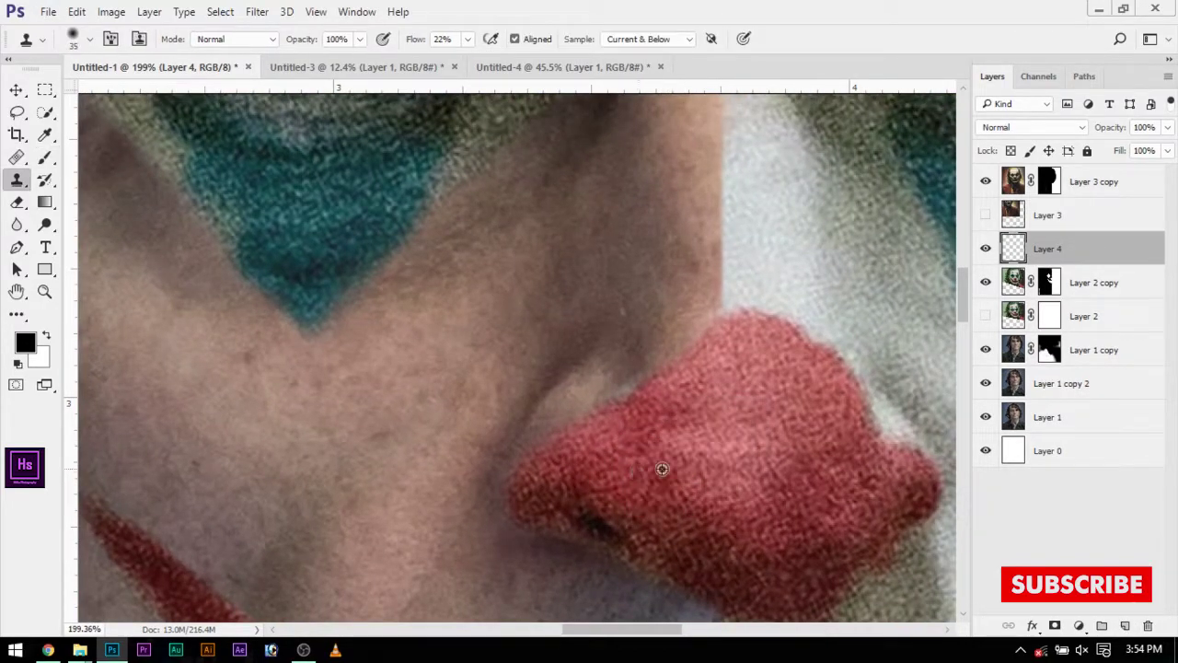
pyautogui.moveTo(579, 440); pyautogui.dragTo(672, 346)
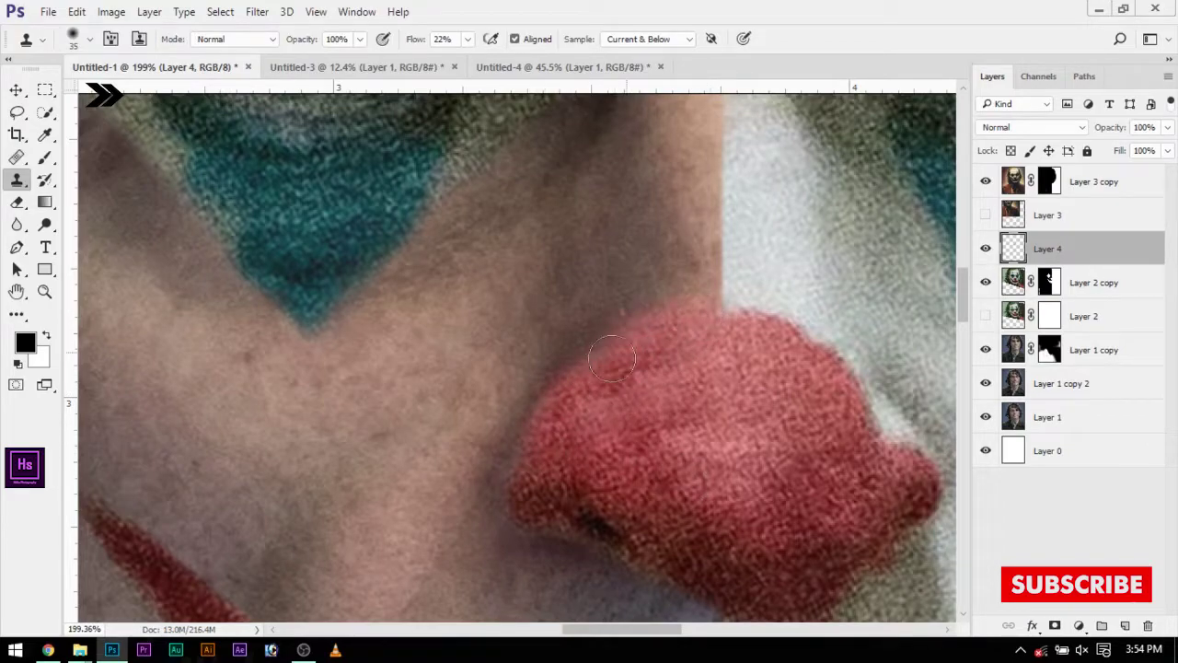
# - Review the nose fix and make Layer 3 copy the active layer
pyautogui.scroll(-4, 612, 359)
pyautogui.scroll(2, 644, 378)
pyautogui.scroll(2, 667, 388)
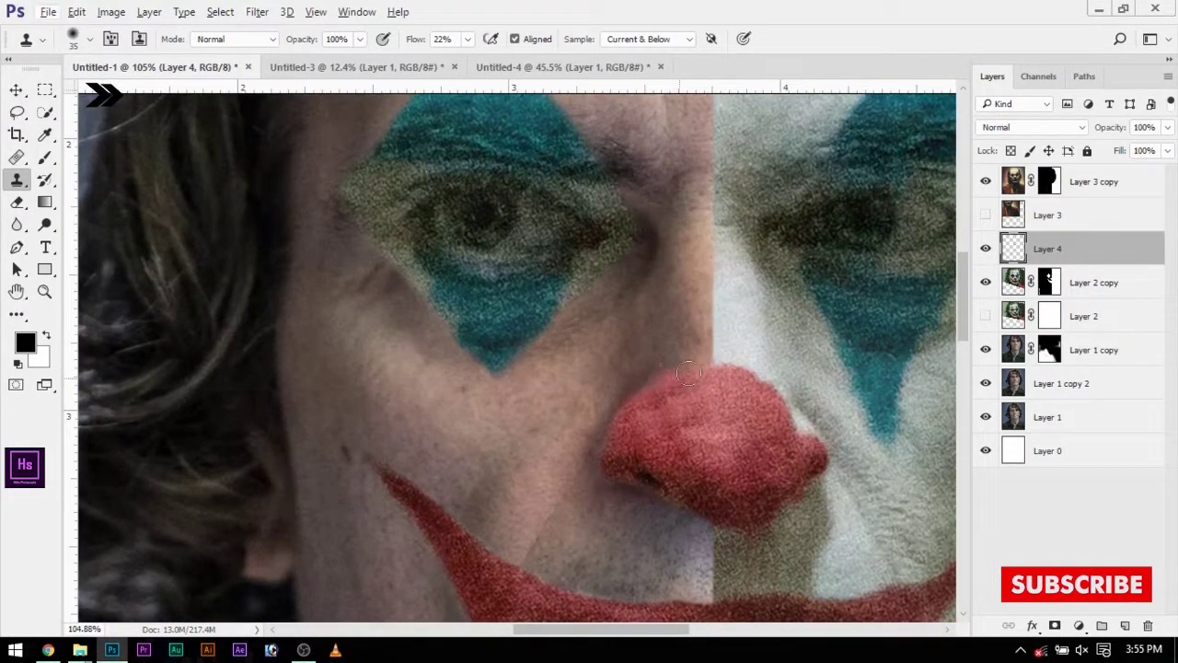
pyautogui.keyDown('alt'); pyautogui.rightClick(684, 410); pyautogui.keyUp('alt')
pyautogui.scroll(-2, 642, 421)
pyautogui.scroll(-2, 699, 451)
pyautogui.scroll(2, 770, 482)
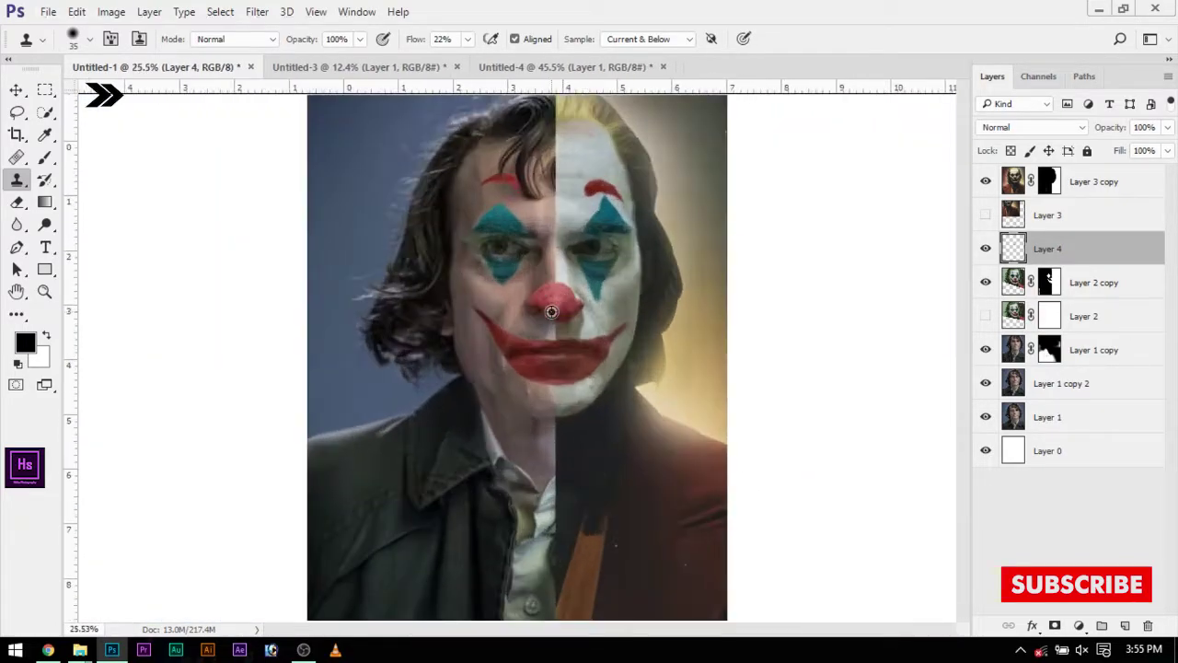
pyautogui.scroll(1, 583, 331)
pyautogui.scroll(-1, 598, 573)
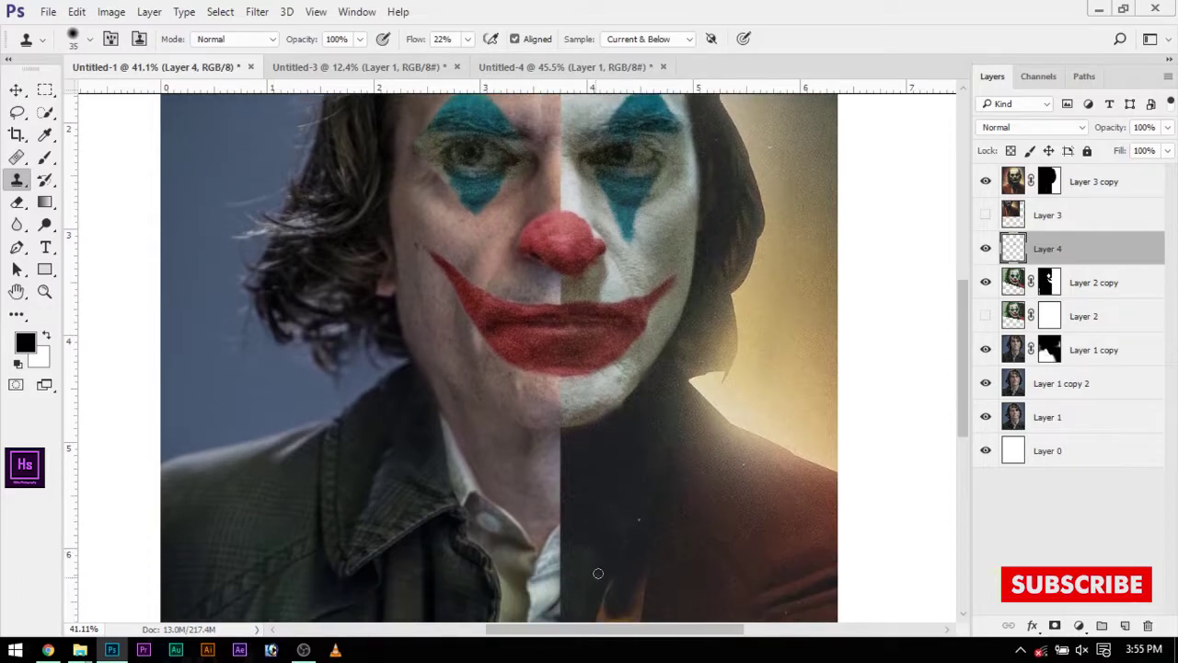
pyautogui.scroll(-3, 599, 560)
pyautogui.scroll(-1, 605, 542)
pyautogui.scroll(-2, 559, 366)
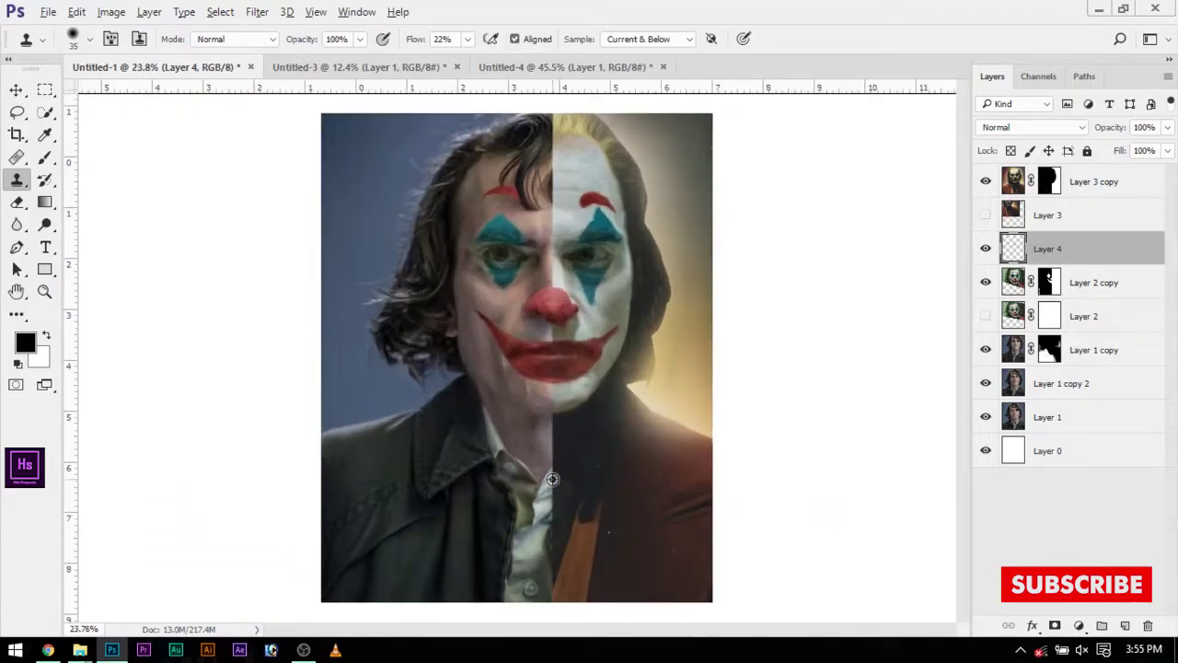
pyautogui.scroll(2, 551, 470)
pyautogui.scroll(2, 627, 459)
pyautogui.scroll(1, 663, 539)
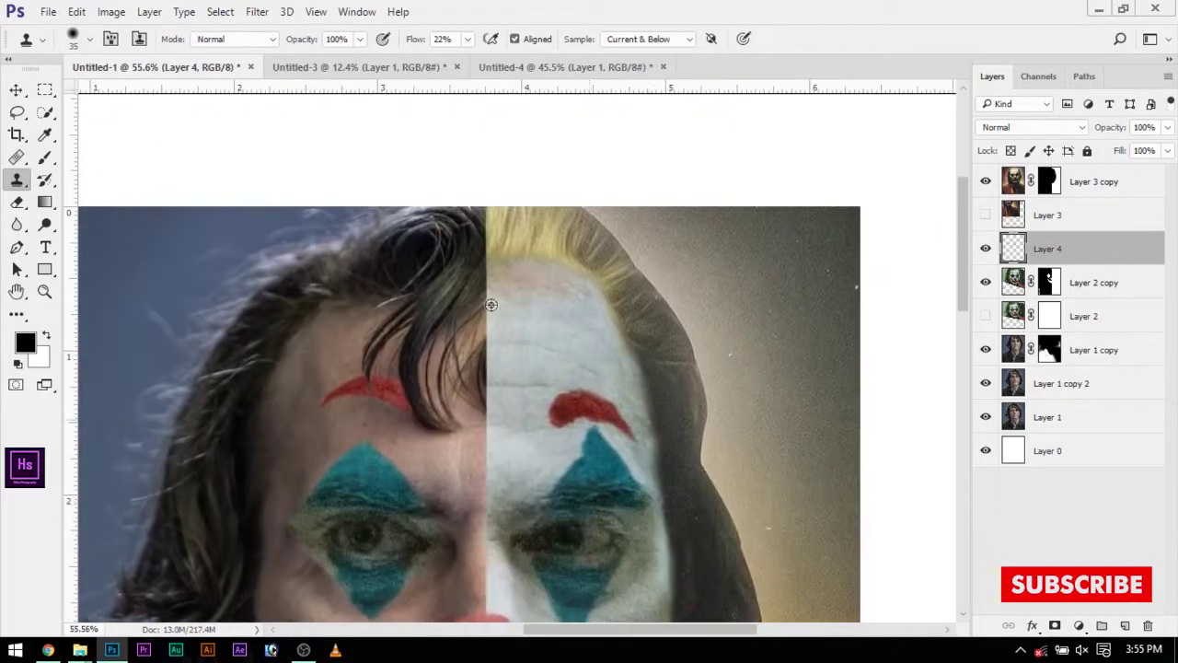
pyautogui.scroll(-3, 553, 414)
pyautogui.scroll(1, 510, 334)
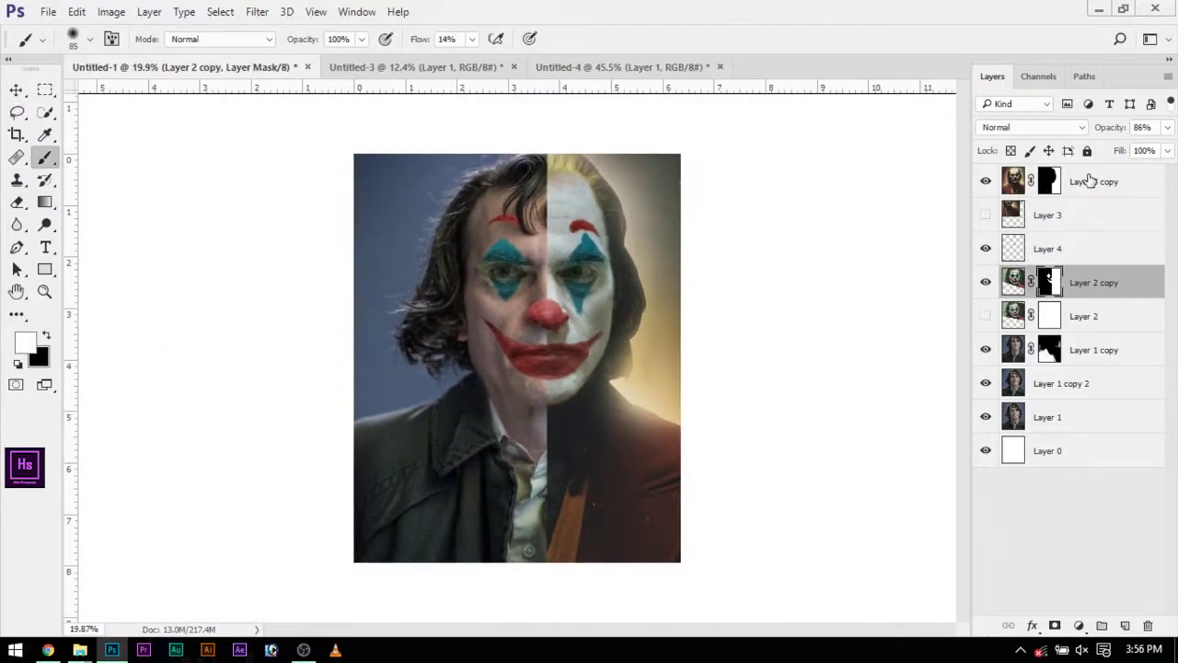
pyautogui.click(1089, 180)
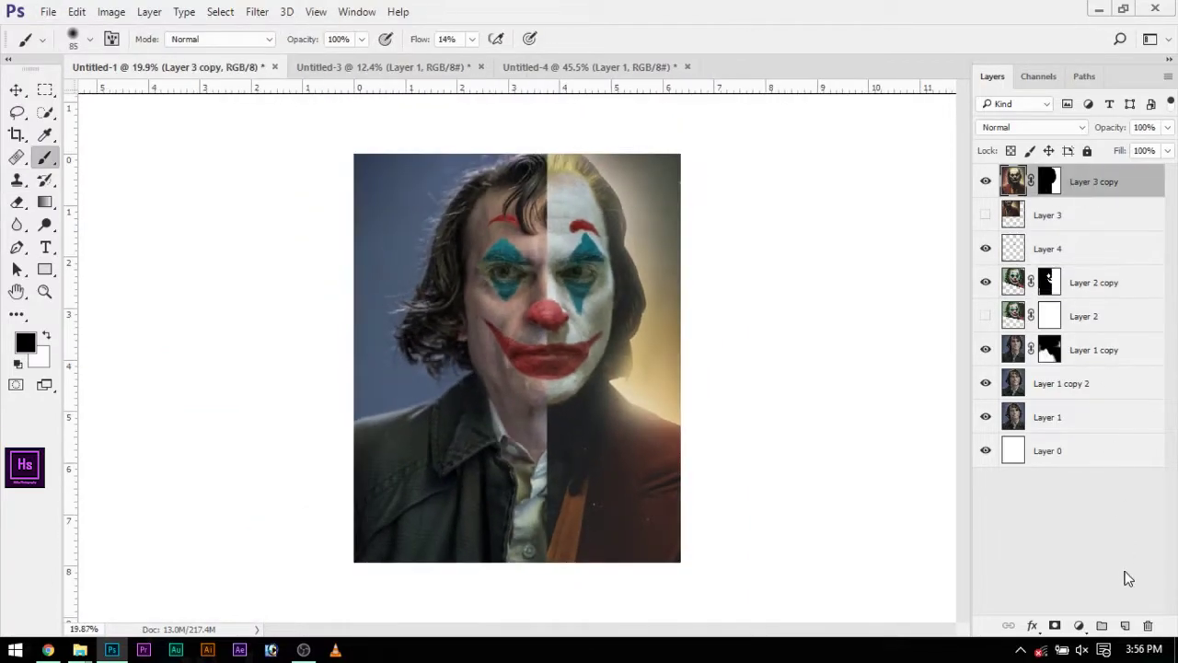
# - Add a 'Joker' text title on the lower portrait in the Aku & Kamu font
pyautogui.click(1126, 626)
pyautogui.press('t')
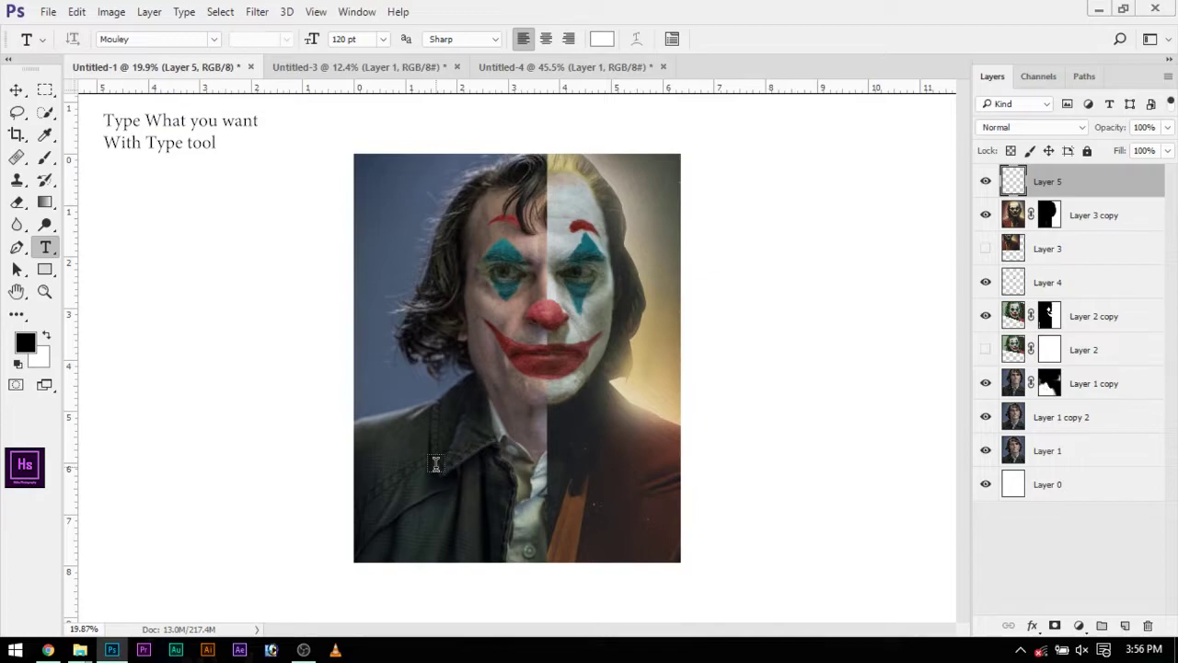
pyautogui.click(475, 492)
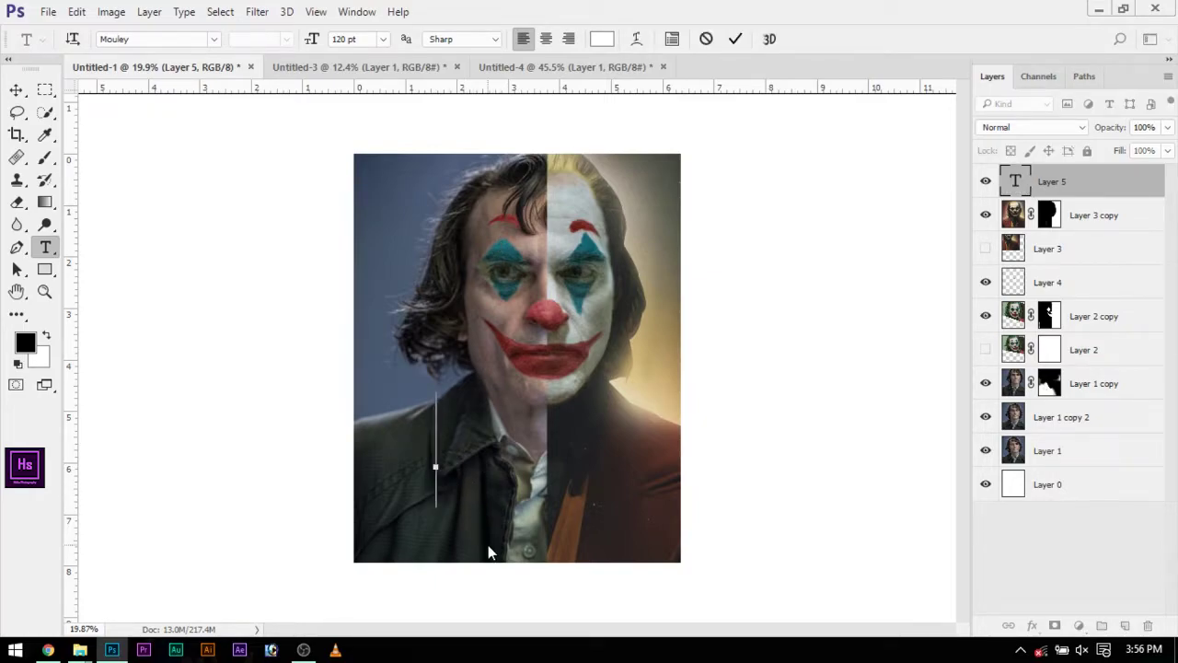
pyautogui.write('Joker')
pyautogui.hotkey('ctrl', 'a')
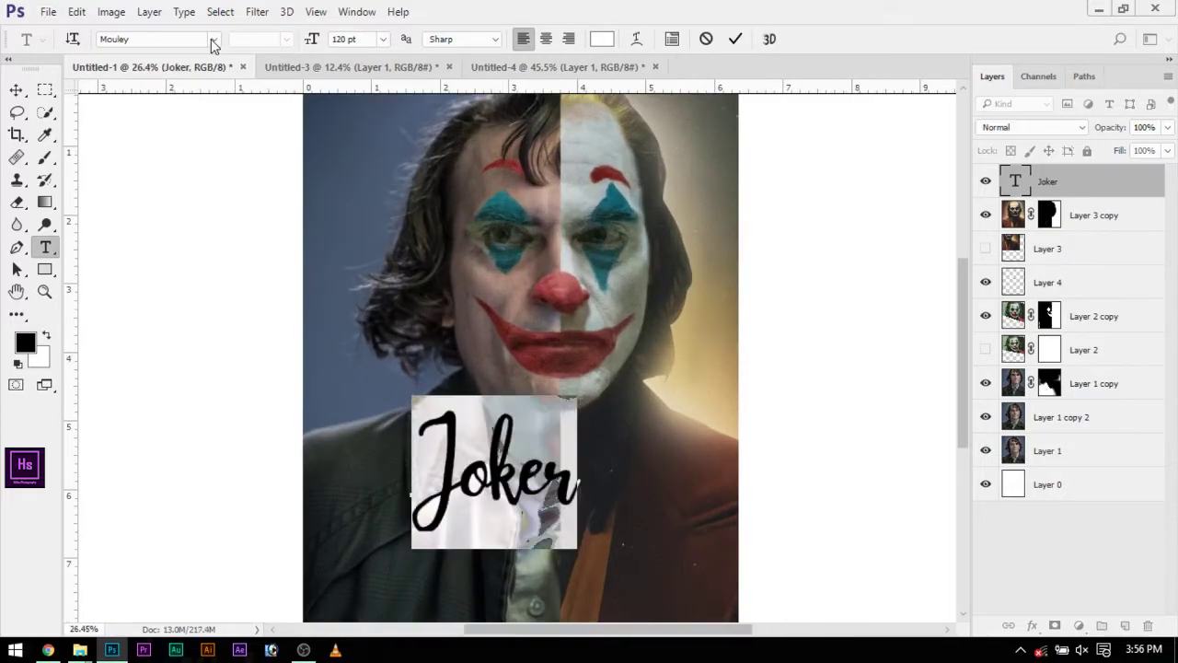
pyautogui.click(212, 38)
pyautogui.scroll(-1, 242, 377)
pyautogui.click(243, 361)
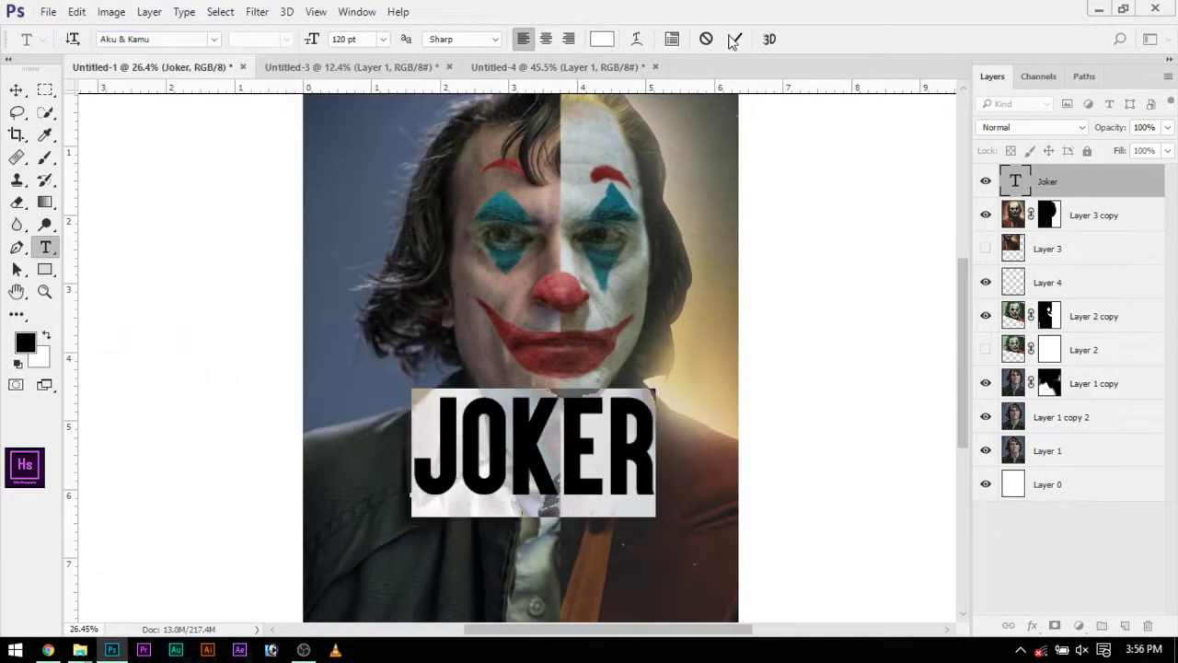
# - Commit the title, scale it down, and move it lower over the jacket
pyautogui.hotkey('ctrl', 'Return')
pyautogui.hotkey('ctrl', 't')
pyautogui.press('Return')
pyautogui.hotkey('ctrl', '-')
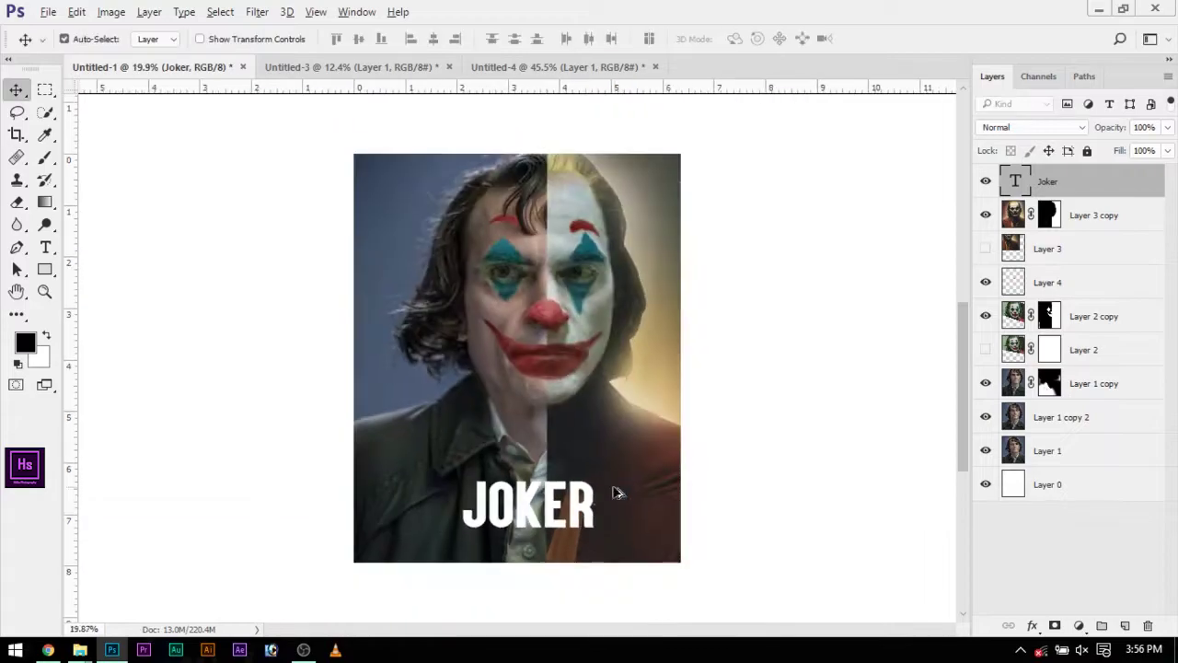
pyautogui.moveTo(547, 511); pyautogui.dragTo(547, 534)
pyautogui.scroll(5, 547, 534)
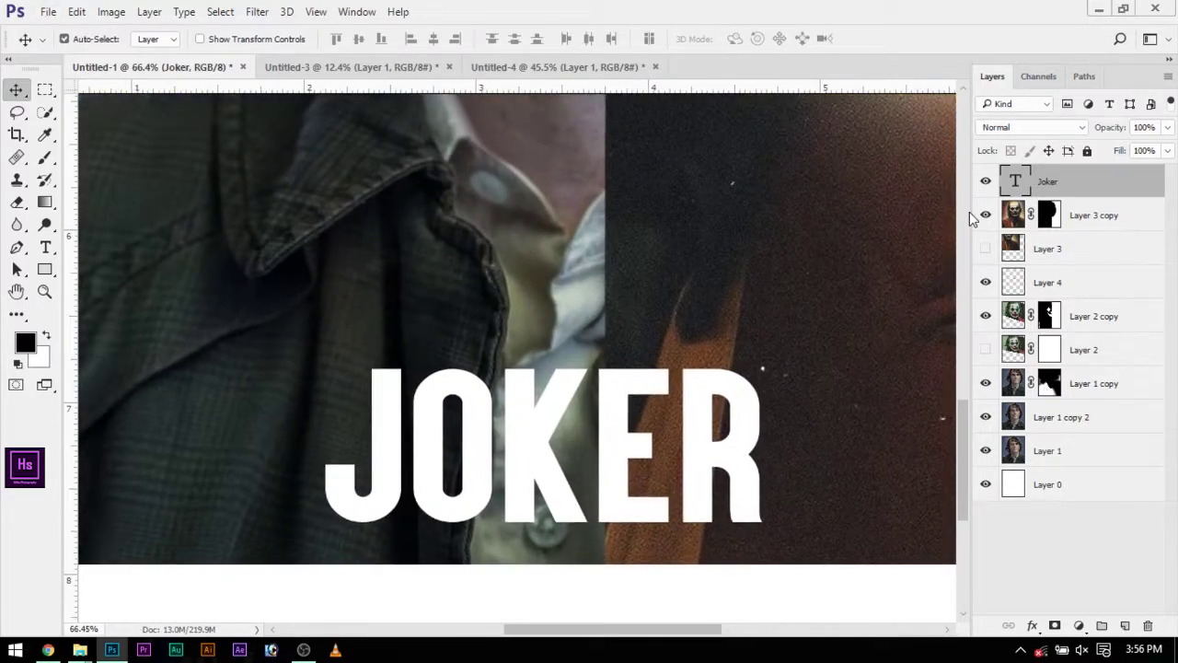
# - Add a layer mask to the Joker layer and set up a black brush, undoing a trial stroke
pyautogui.click(1056, 626)
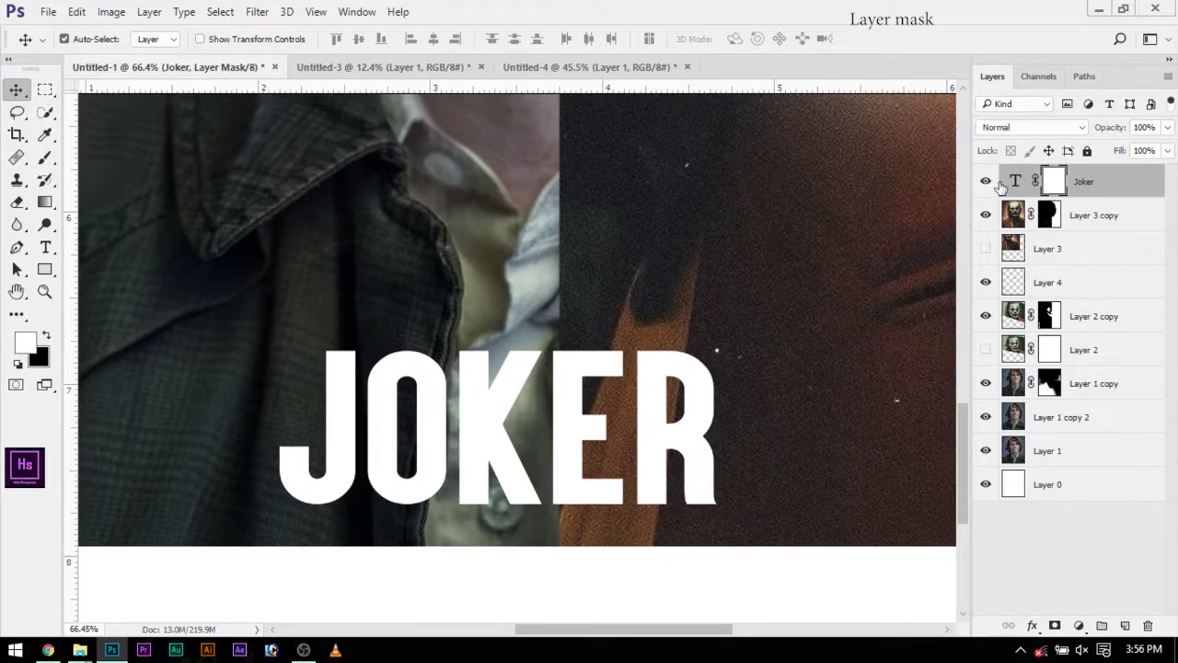
pyautogui.press('b')
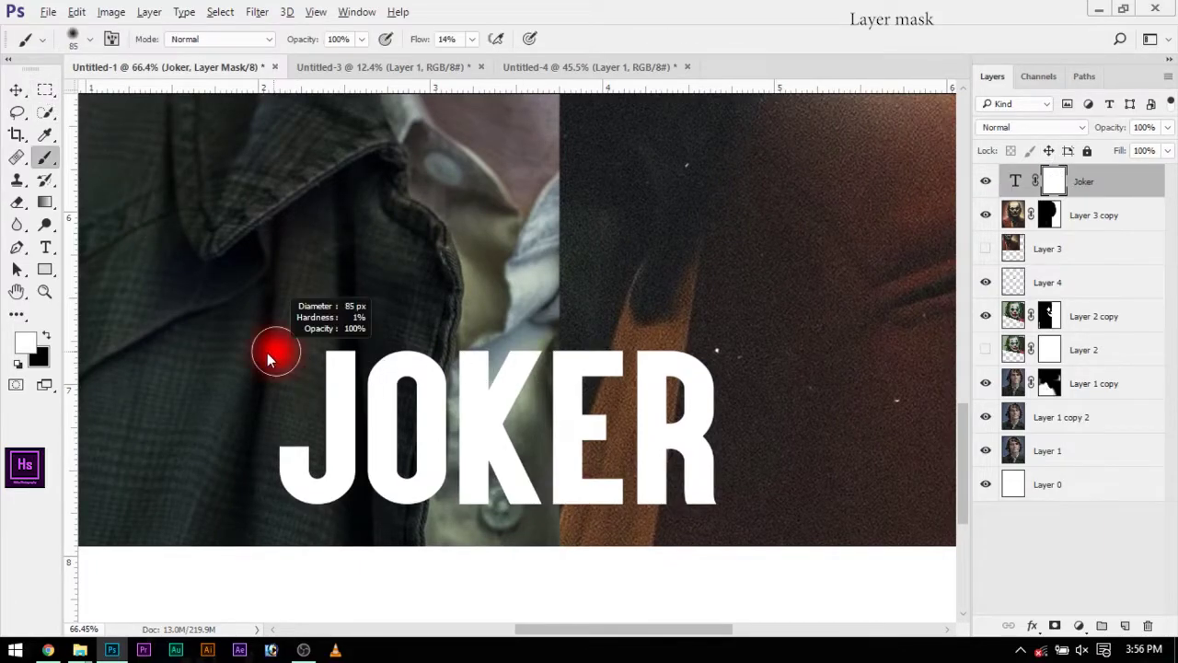
pyautogui.moveTo(224, 441); pyautogui.dragTo(250, 499)
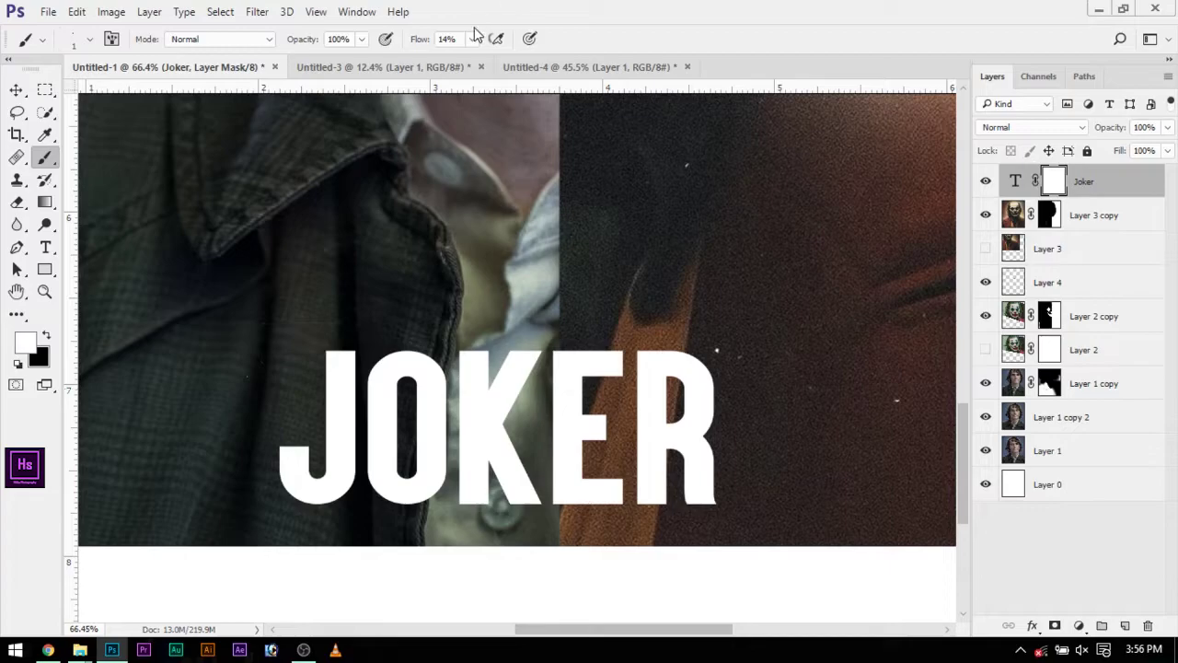
pyautogui.moveTo(287, 311); pyautogui.dragTo(312, 312)
pyautogui.press('x')
pyautogui.moveTo(285, 464); pyautogui.dragTo(938, 481)
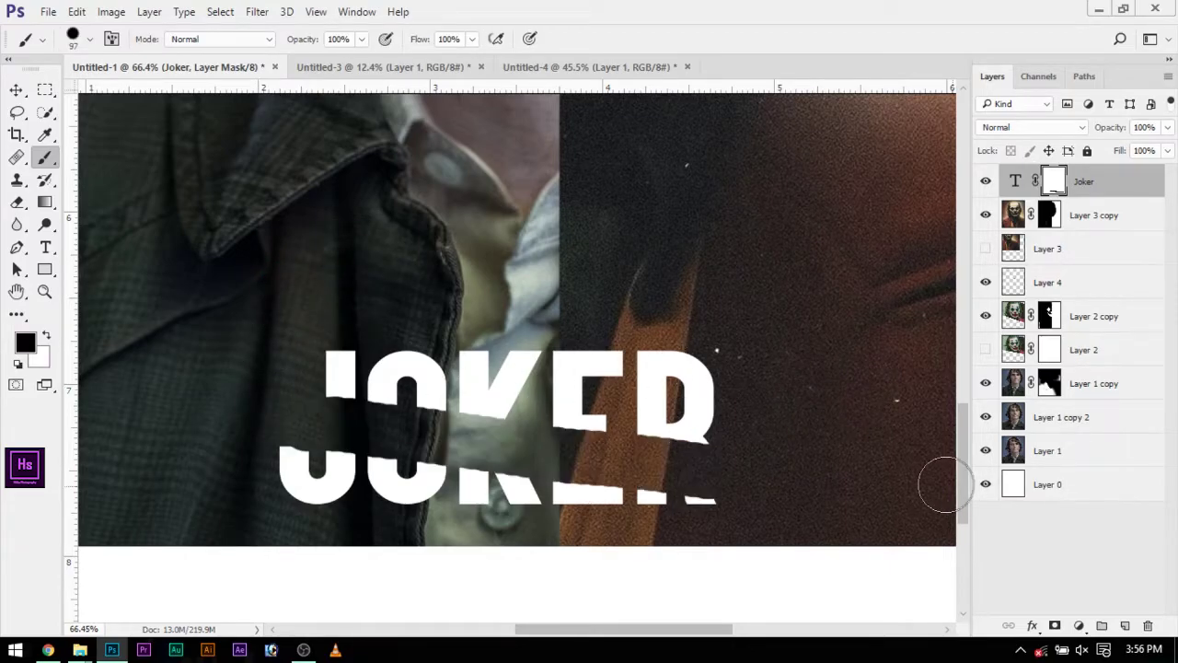
pyautogui.hotkey('ctrl', 'z')
# - Paint a thin straight diagonal slash through JOKER on the mask, trying brush sizes around 7–15 px
pyautogui.moveTo(367, 417)
pyautogui.mouseDown()
pyautogui.moveTo(285, 386)
pyautogui.moveTo(783, 481)
pyautogui.mouseUp()
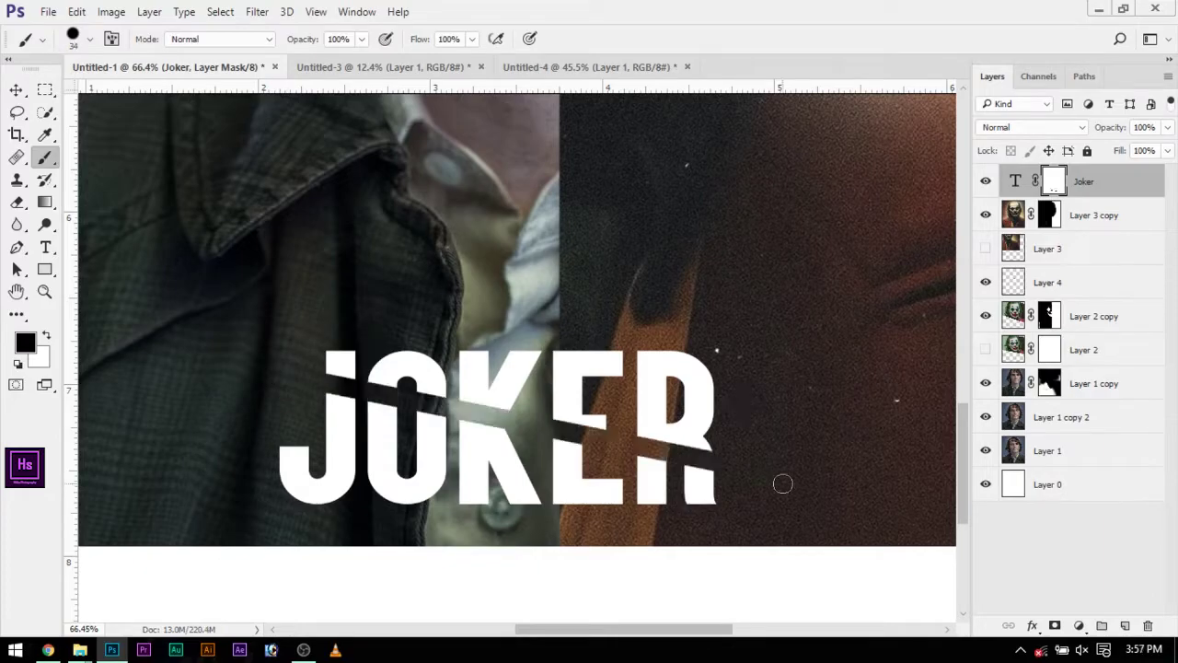
pyautogui.hotkey('ctrl', 'z')
pyautogui.hotkey('ctrl', 'z')
pyautogui.moveTo(526, 450); pyautogui.dragTo(563, 462)
pyautogui.hotkey('ctrl', 'z')
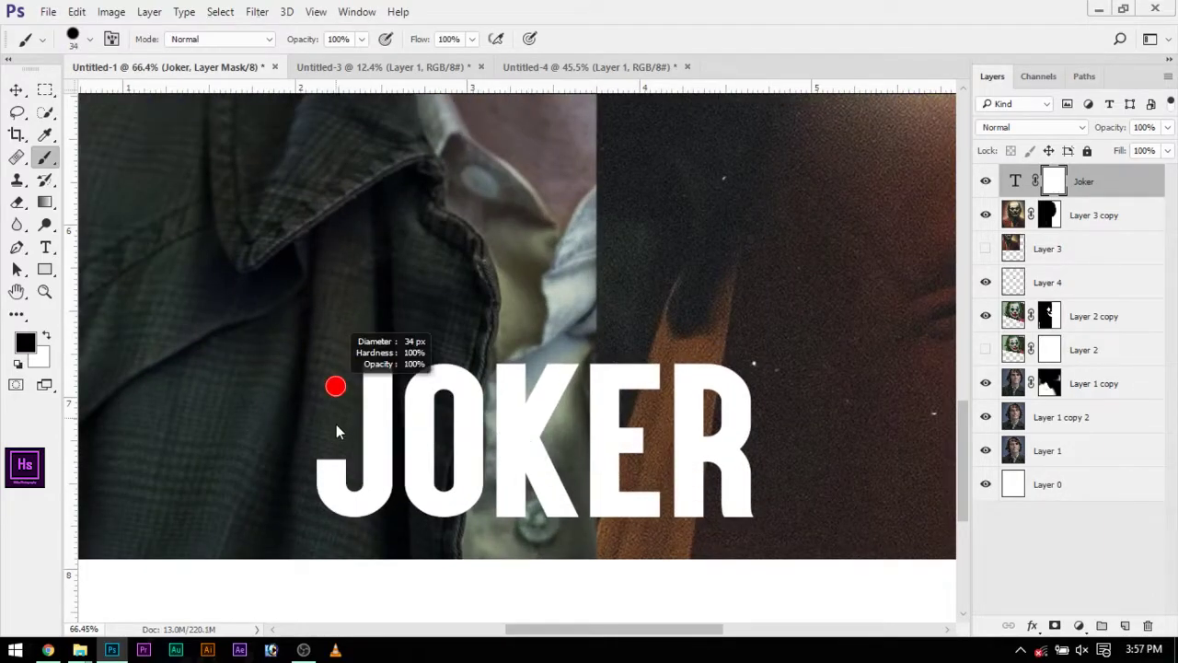
pyautogui.moveTo(335, 386); pyautogui.dragTo(292, 407)
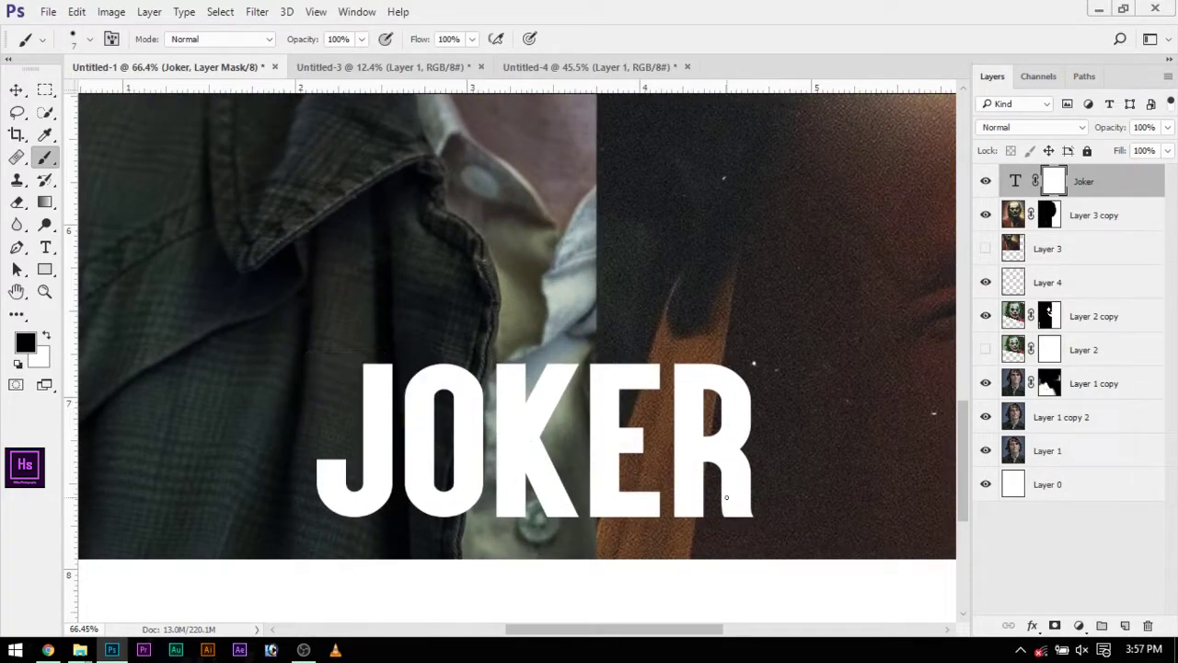
pyautogui.moveTo(342, 513); pyautogui.dragTo(749, 405)
pyautogui.hotkey('ctrl', 'z')
pyautogui.moveTo(356, 367)
pyautogui.mouseDown()
pyautogui.moveTo(345, 441)
pyautogui.moveTo(855, 540)
pyautogui.mouseUp()
pyautogui.hotkey('ctrl', 'z')
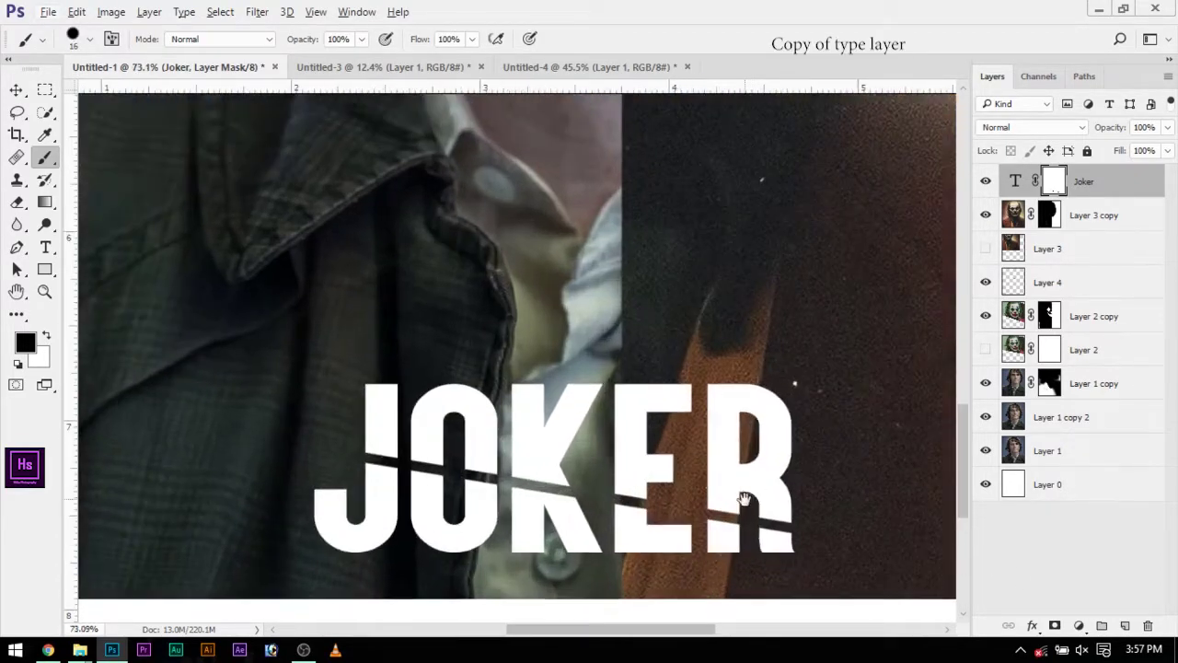
pyautogui.moveTo(744, 498); pyautogui.dragTo(675, 436)
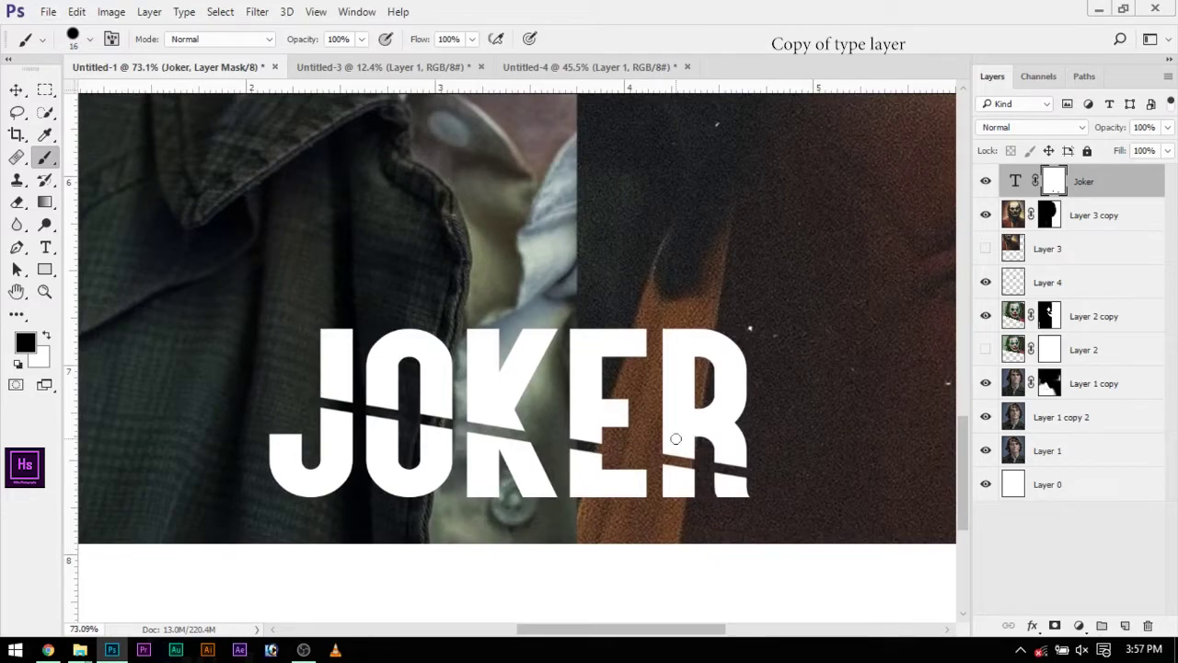
# - Duplicate Joker as Joker copy and paint out the copy's top half on its mask
pyautogui.hotkey('ctrl', 'j')
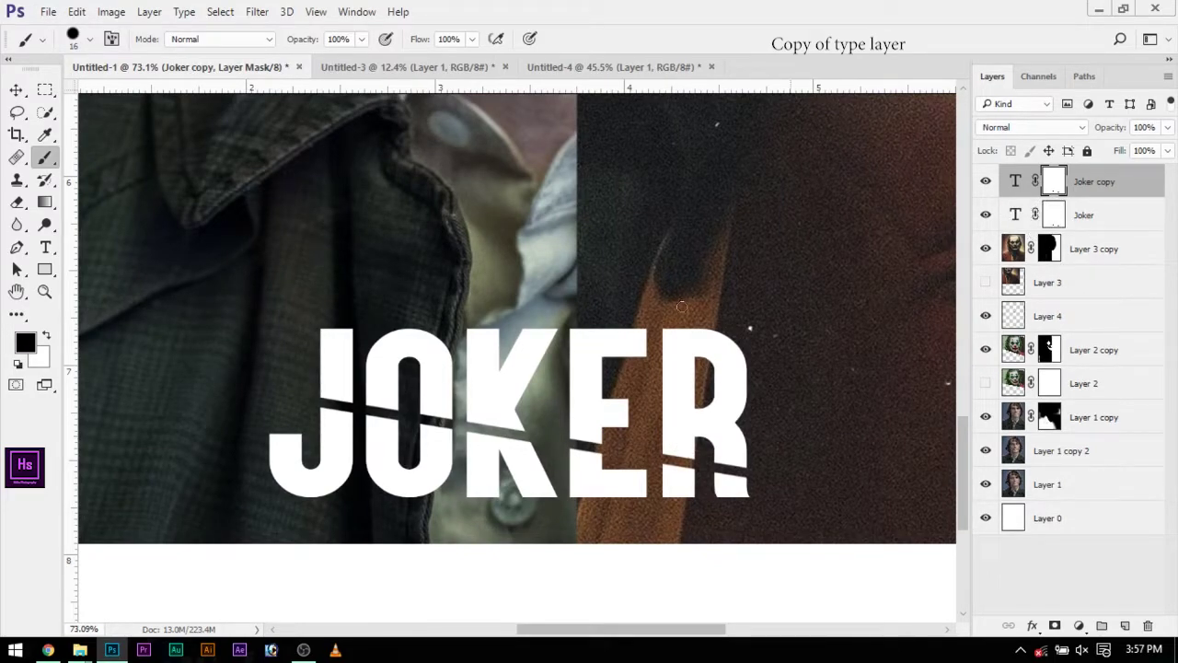
pyautogui.press(']')
pyautogui.press(']')
pyautogui.press(']')
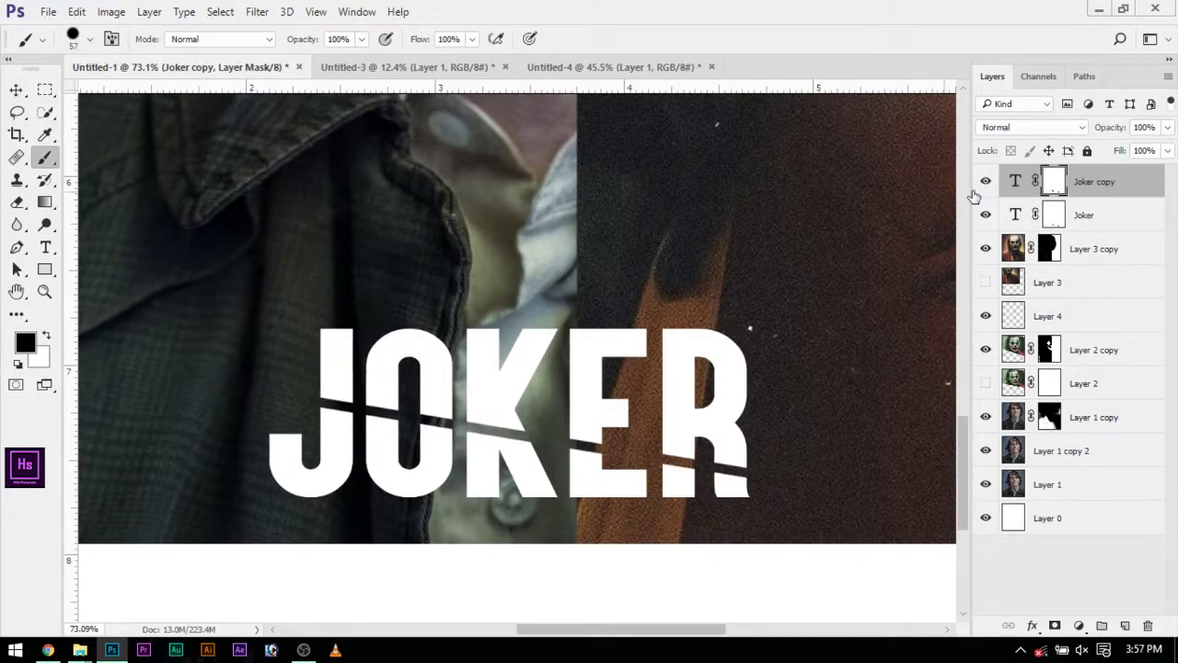
pyautogui.click(986, 216)
pyautogui.moveTo(334, 373); pyautogui.dragTo(318, 373)
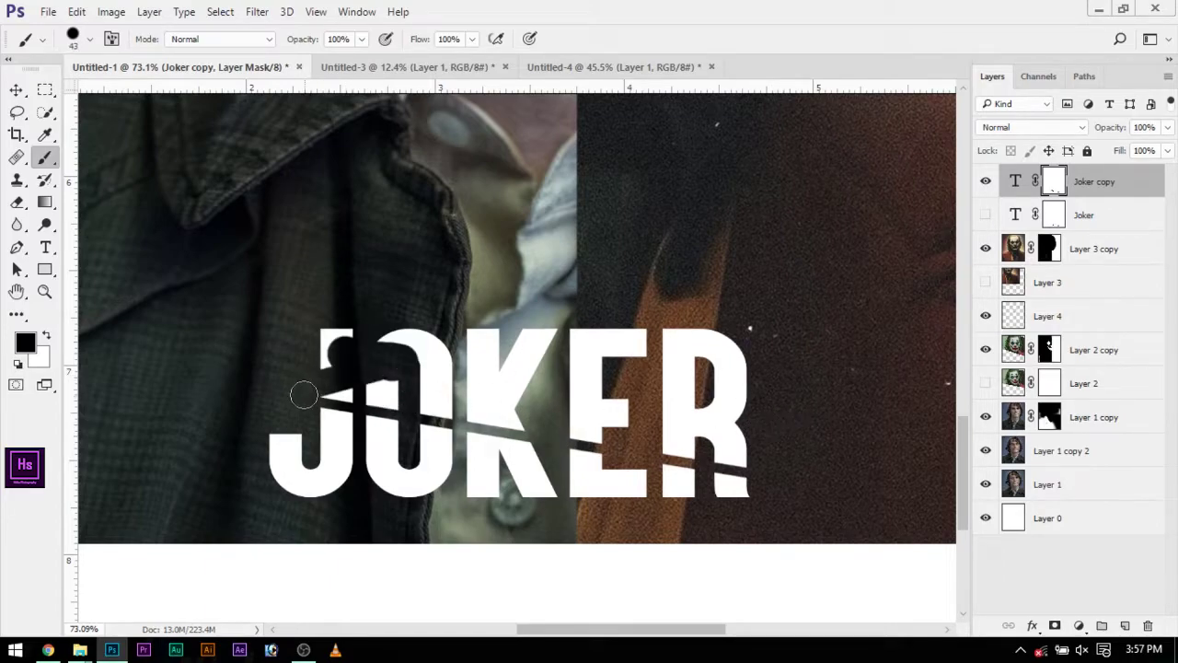
pyautogui.keyDown('shift'); pyautogui.click(791, 450); pyautogui.keyUp('shift')
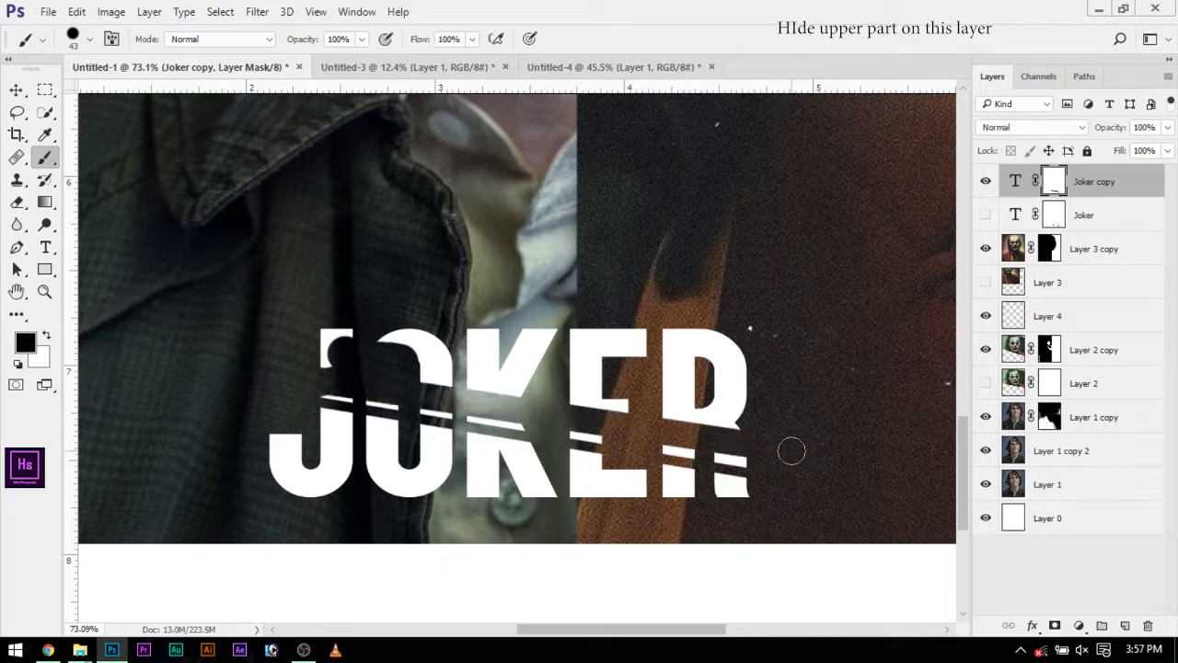
pyautogui.keyDown('shift'); pyautogui.click(779, 465); pyautogui.keyUp('shift')
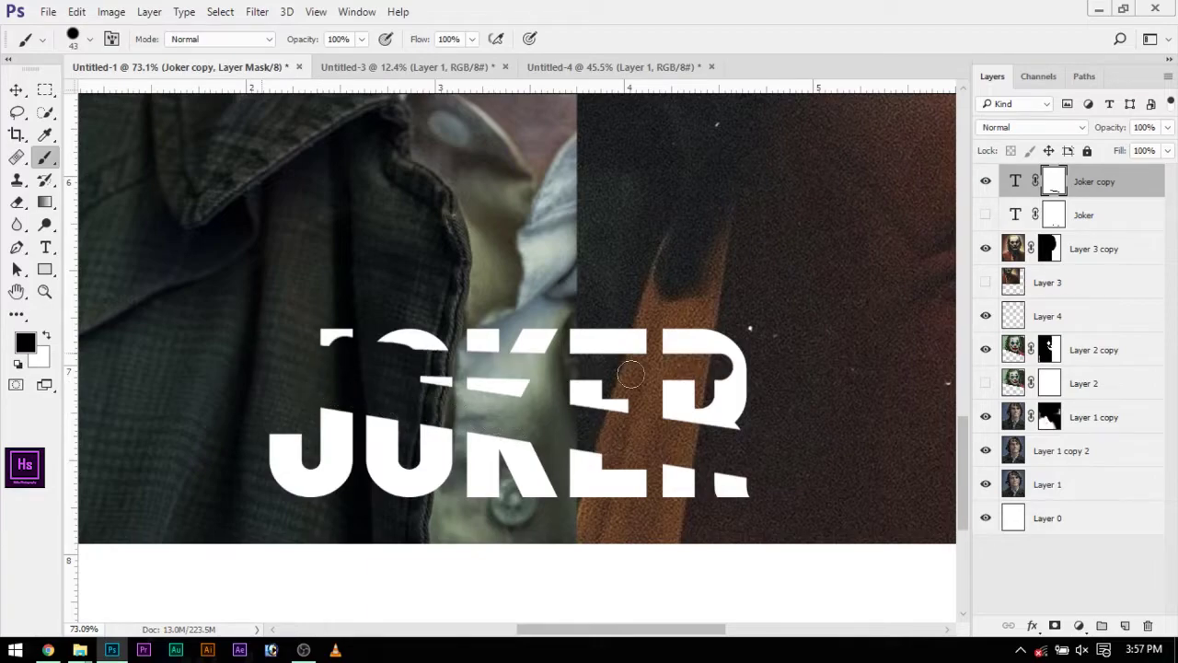
pyautogui.moveTo(436, 413); pyautogui.dragTo(690, 374)
# - Hide the lower half of the original JOKER on its mask, then reselect a visible Joker copy
pyautogui.moveTo(986, 190); pyautogui.dragTo(986, 215)
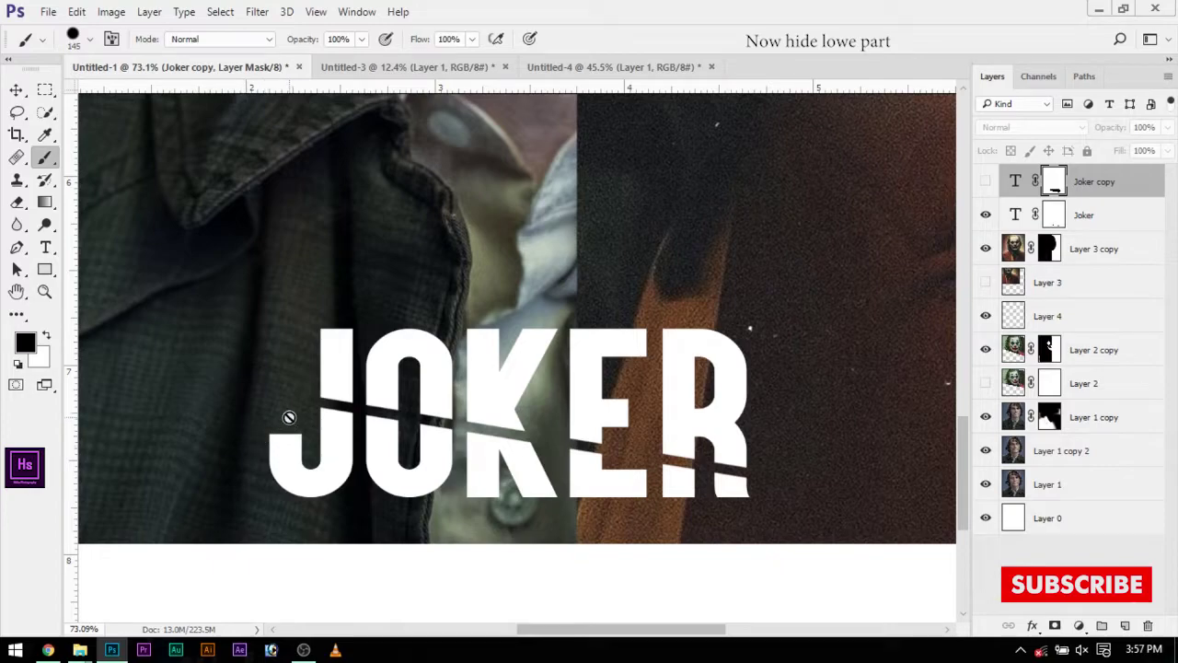
pyautogui.click(1053, 214)
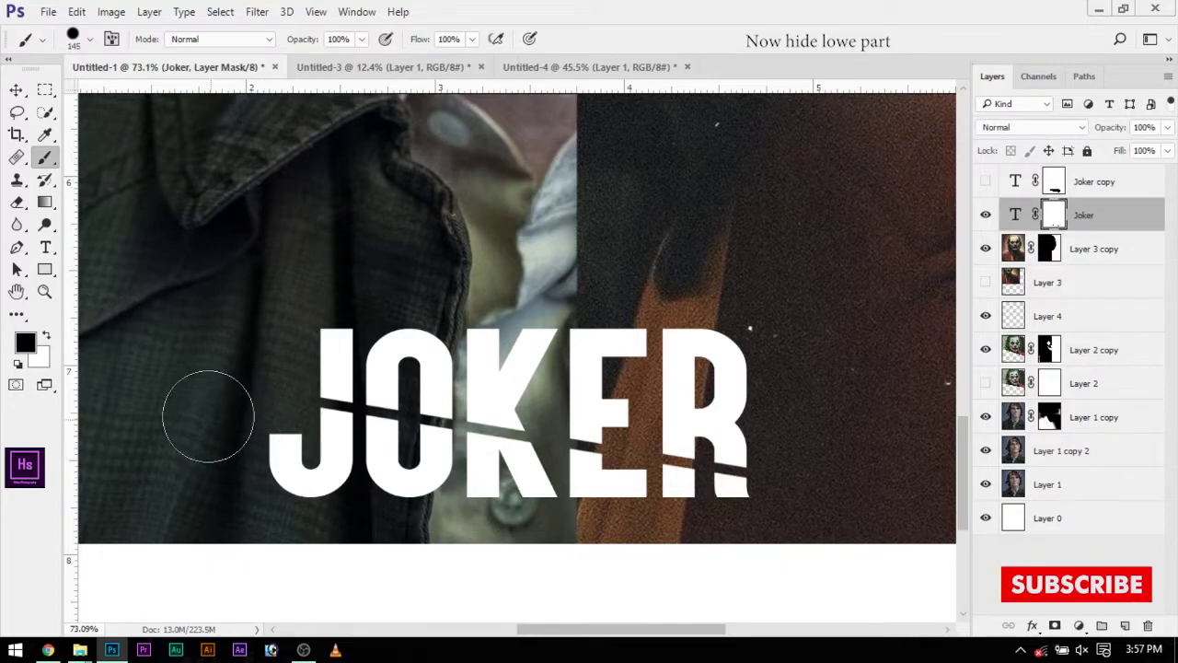
pyautogui.moveTo(218, 433); pyautogui.dragTo(198, 432)
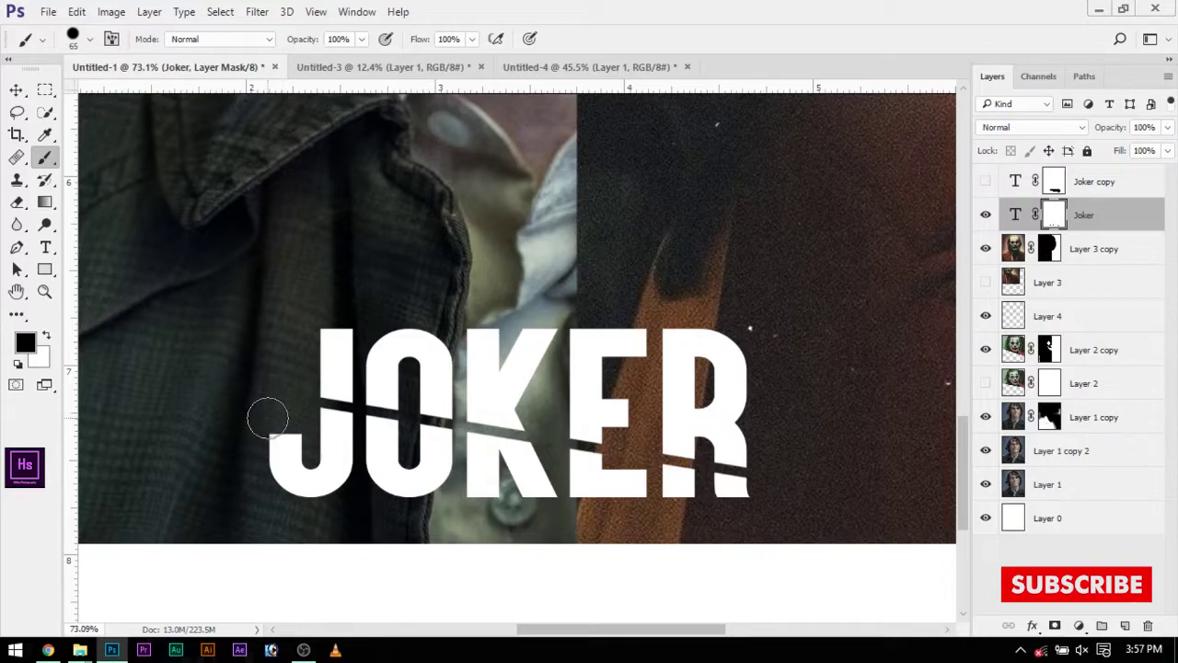
pyautogui.keyDown('shift'); pyautogui.click(755, 500); pyautogui.keyUp('shift')
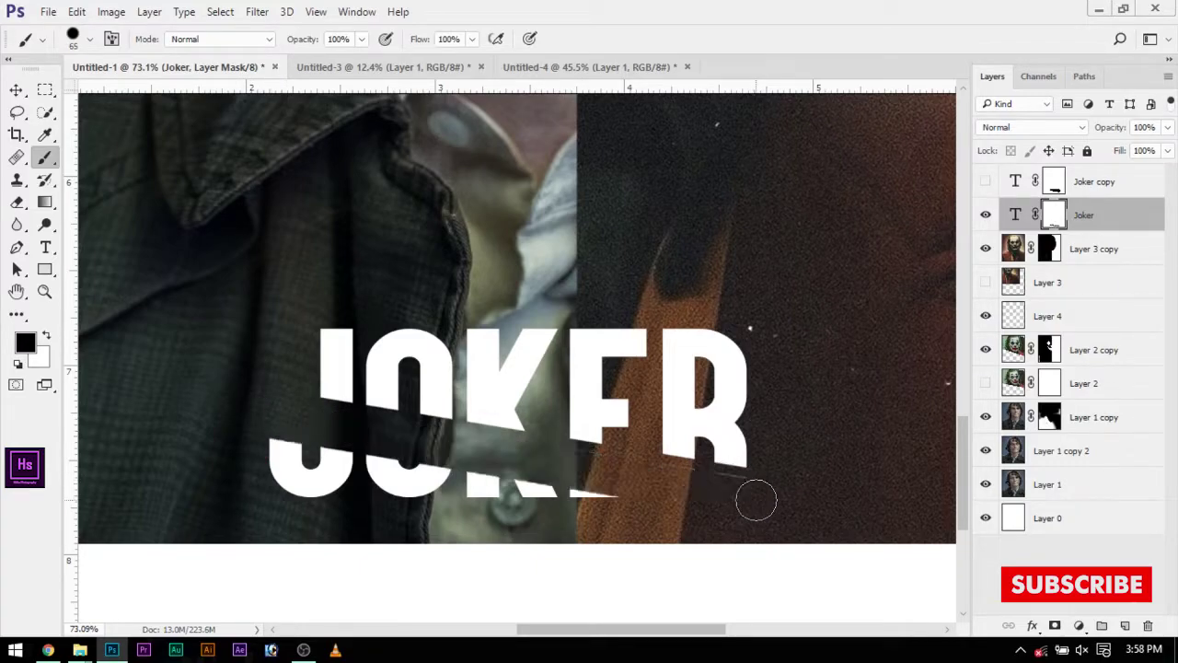
pyautogui.click(985, 181)
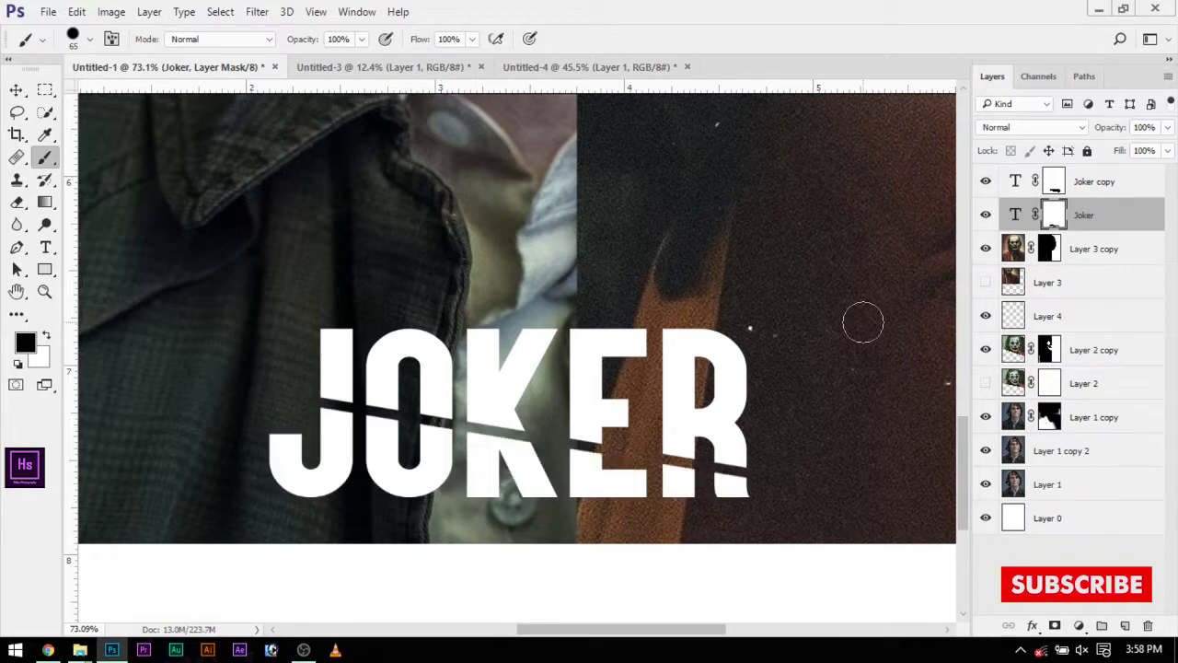
pyautogui.click(1013, 181)
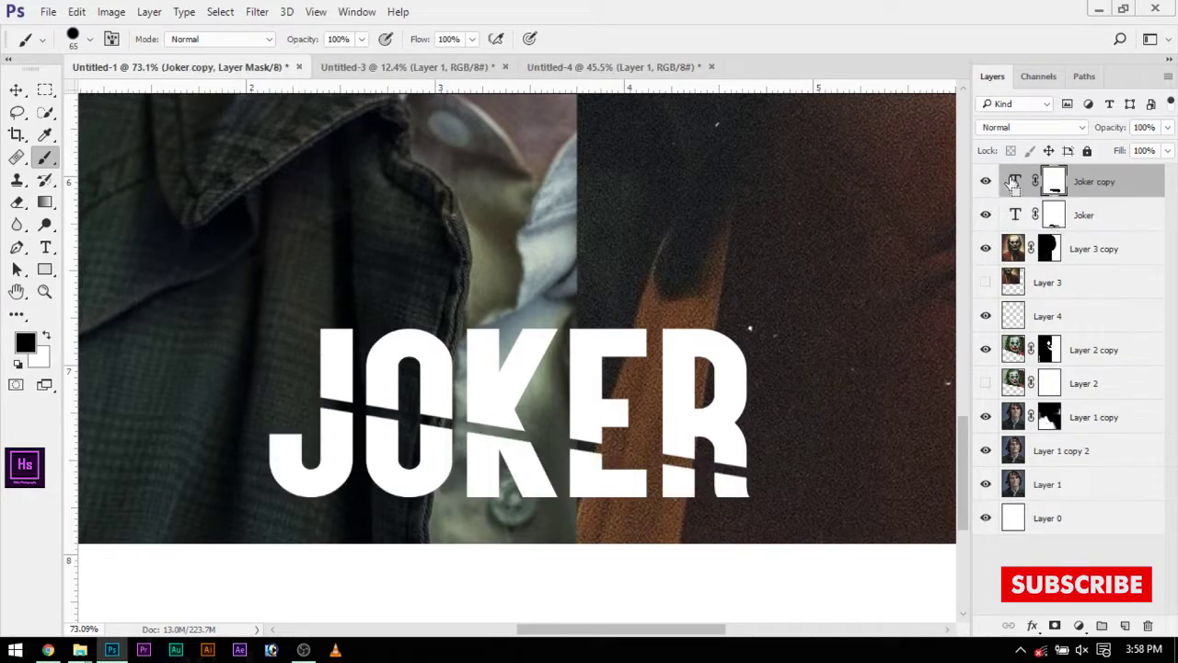
# - Nudge the Joker copy's lower letters four steps right and three up, and commit
pyautogui.hotkey('ctrl', 't')
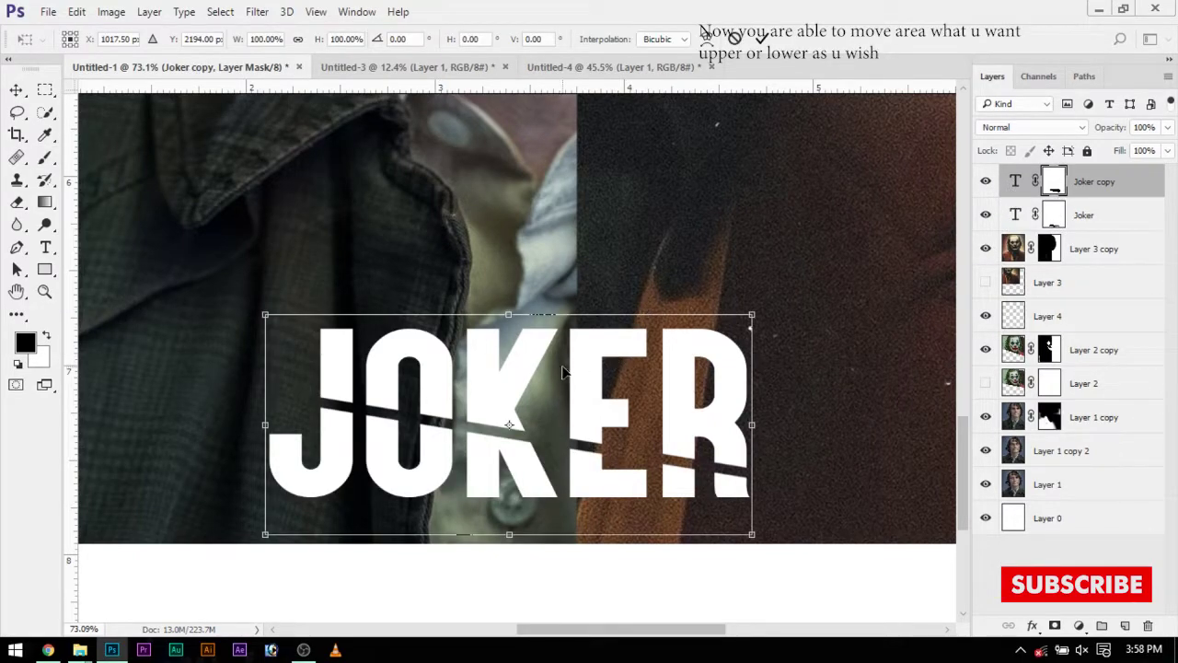
pyautogui.press('Right')
pyautogui.press('Right')
pyautogui.press('Right')
pyautogui.press('Right')
pyautogui.press('Right')
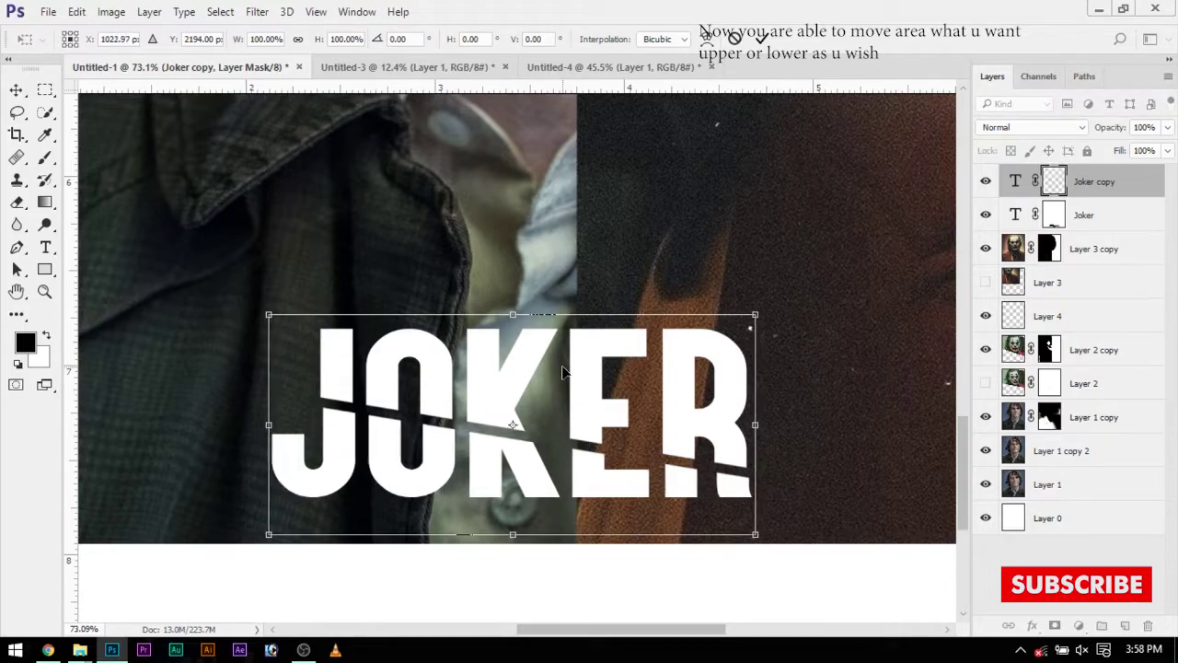
pyautogui.press('Right')
pyautogui.press('Right')
pyautogui.press('Right')
pyautogui.press('Right')
pyautogui.press('Up')
pyautogui.press('Up')
pyautogui.press('Right')
pyautogui.press('Right')
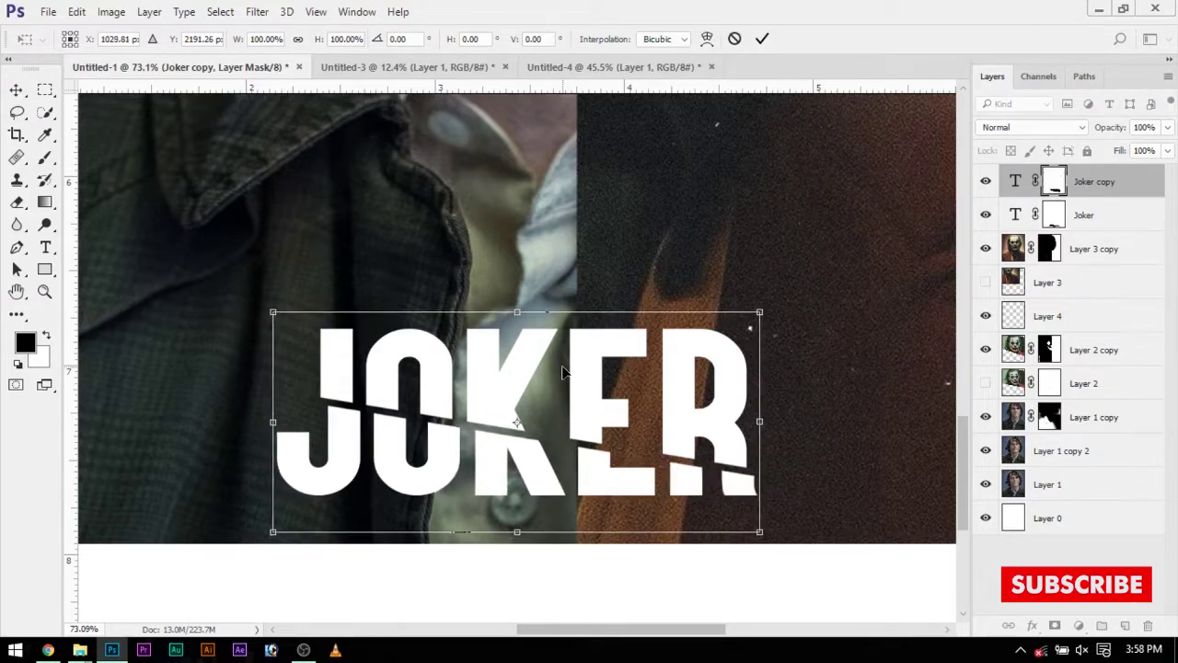
pyautogui.press('Up')
pyautogui.press('Up')
pyautogui.press('Right')
pyautogui.press('Up')
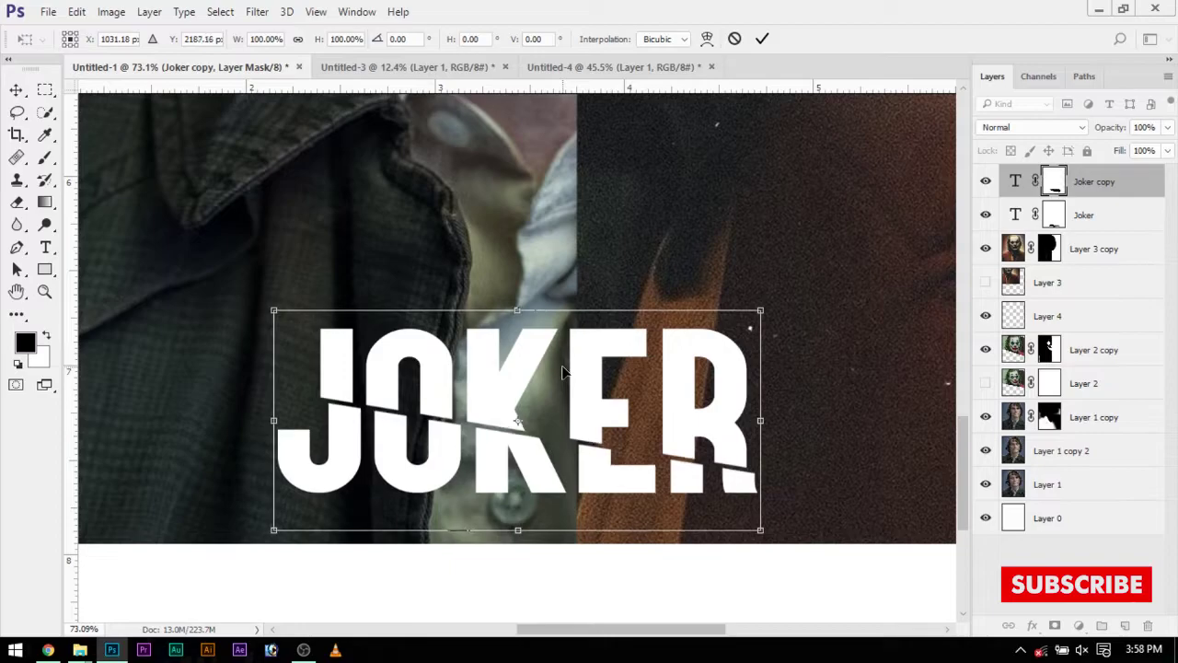
pyautogui.press('Return')
# - Hide Joker copy and target the original Joker layer's mask
pyautogui.scroll(-3, 515, 414)
pyautogui.scroll(4, 478, 460)
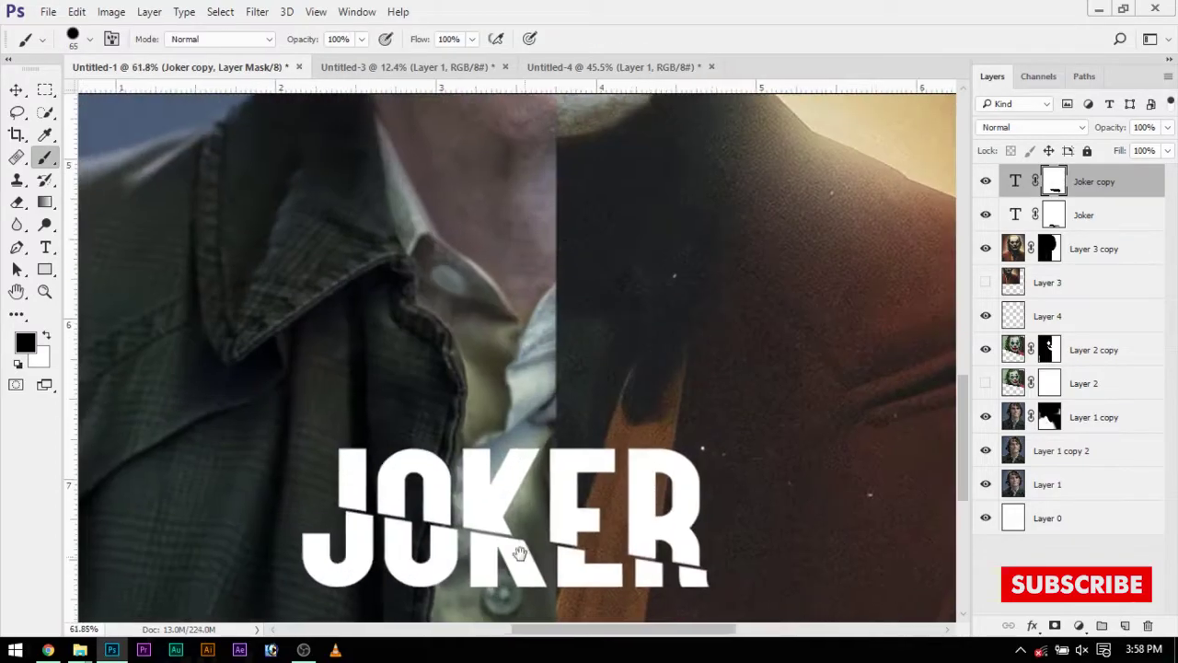
pyautogui.scroll(-3, 497, 543)
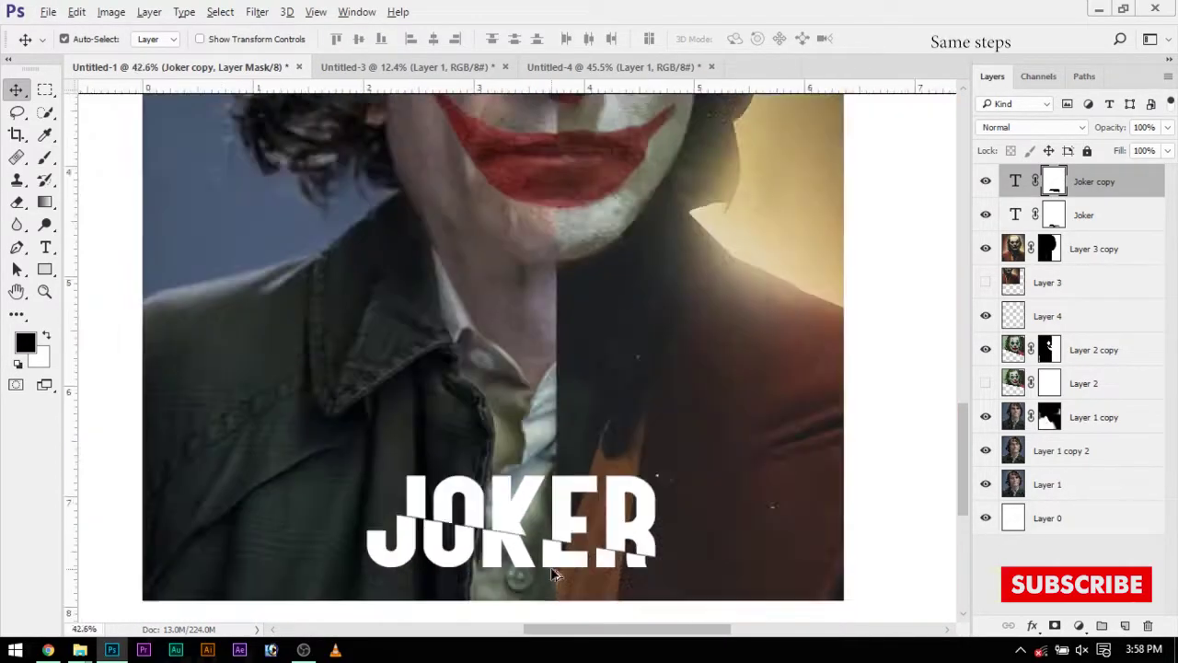
pyautogui.scroll(-2, 565, 552)
pyautogui.scroll(3, 565, 552)
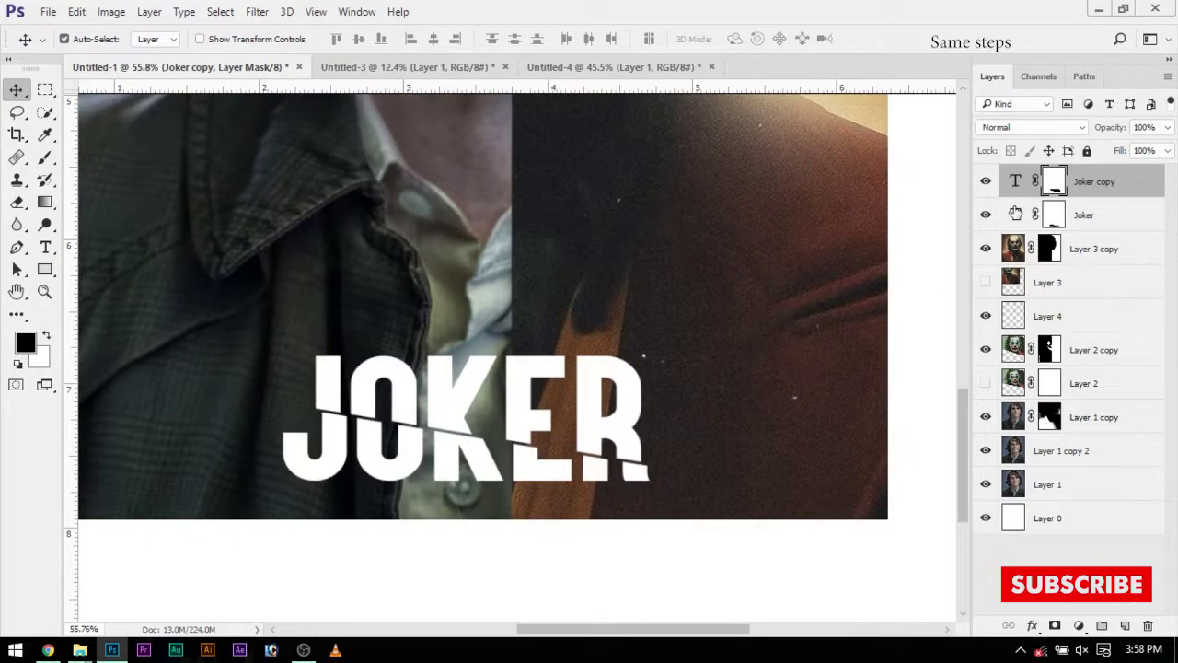
pyautogui.click(985, 181)
pyautogui.click(1054, 215)
# - Paint white on the Joker mask to restore hidden letters, then show and select Joker copy
pyautogui.press('b')
pyautogui.press('x')
pyautogui.moveTo(396, 447); pyautogui.dragTo(350, 396)
pyautogui.scroll(2, 863, 393)
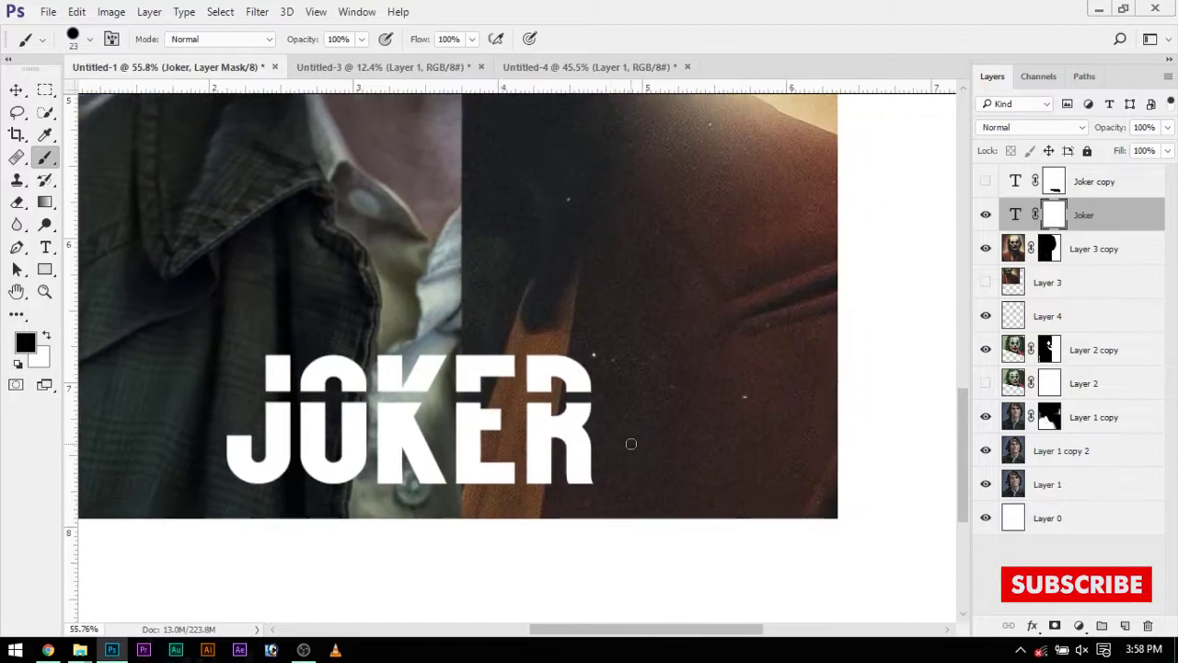
pyautogui.scroll(3, 262, 382)
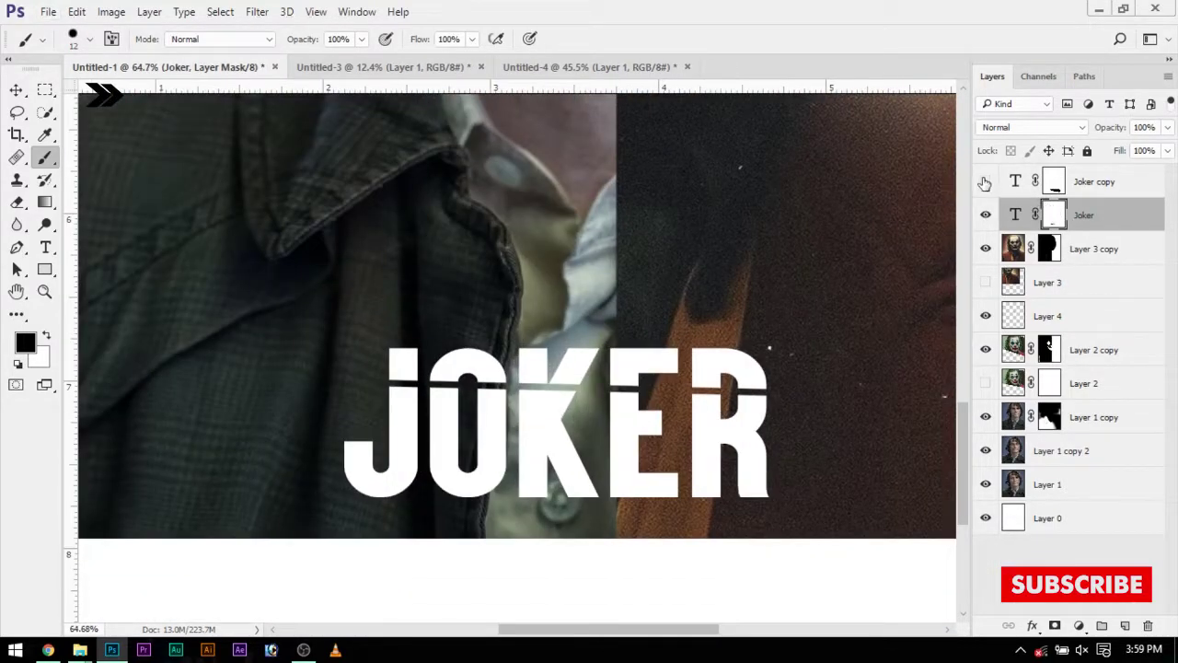
pyautogui.click(985, 182)
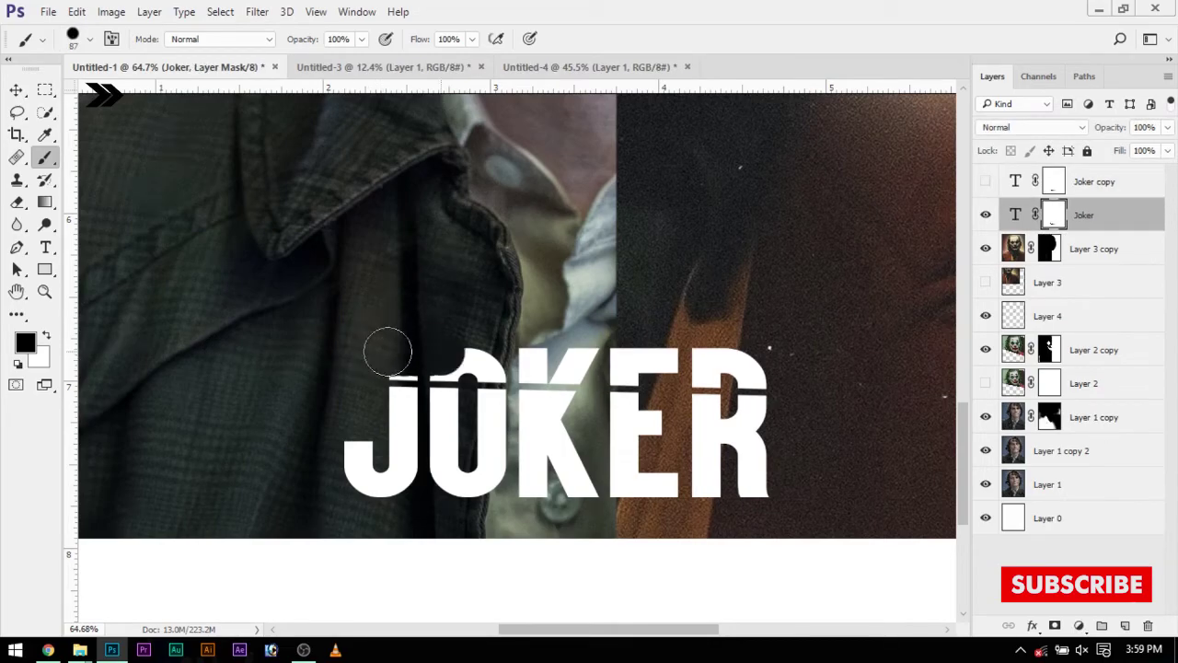
pyautogui.click(985, 182)
pyautogui.click(985, 214)
pyautogui.click(1094, 181)
# - Mask a thin black horizontal cut across the lower JOKER letters on the Joker mask
pyautogui.scroll(2, 417, 385)
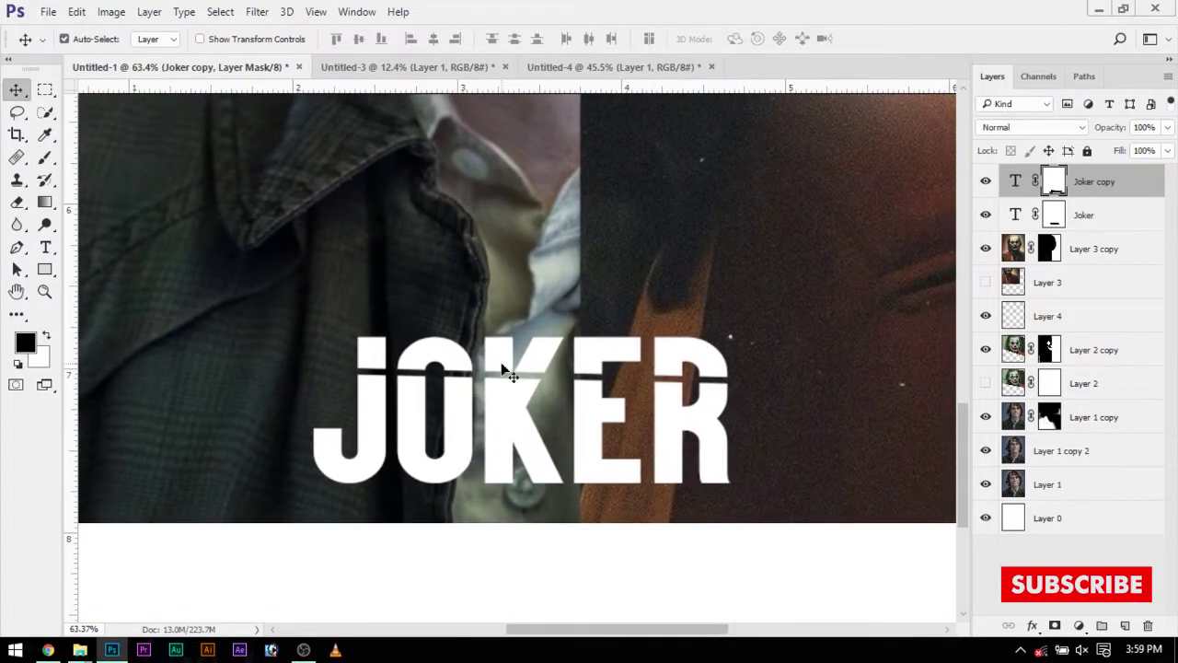
pyautogui.scroll(-5, 589, 502)
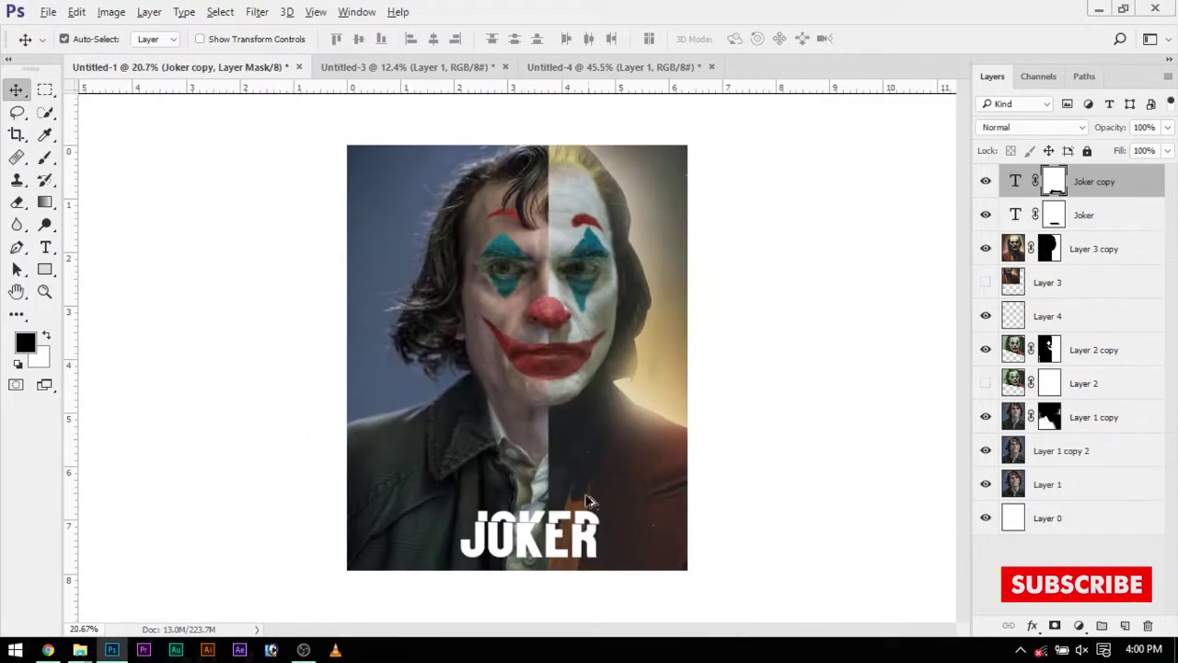
pyautogui.scroll(5, 589, 502)
pyautogui.click(319, 448)
pyautogui.press('b')
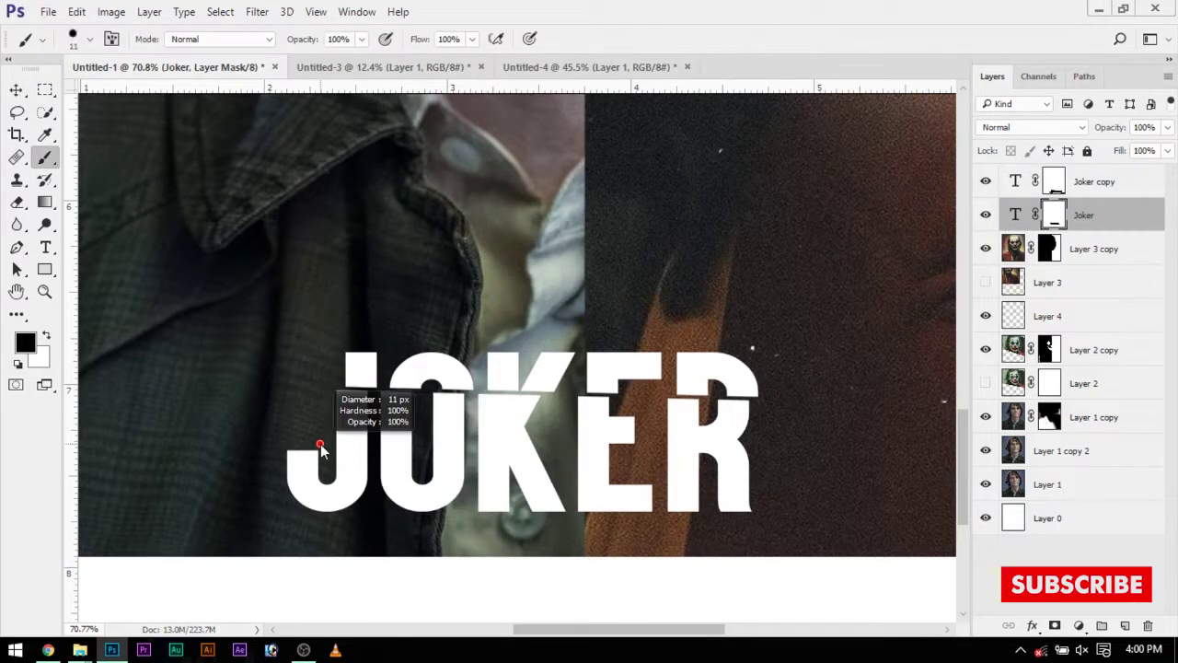
pyautogui.moveTo(277, 471); pyautogui.dragTo(747, 479)
pyautogui.scroll(1, 700, 486)
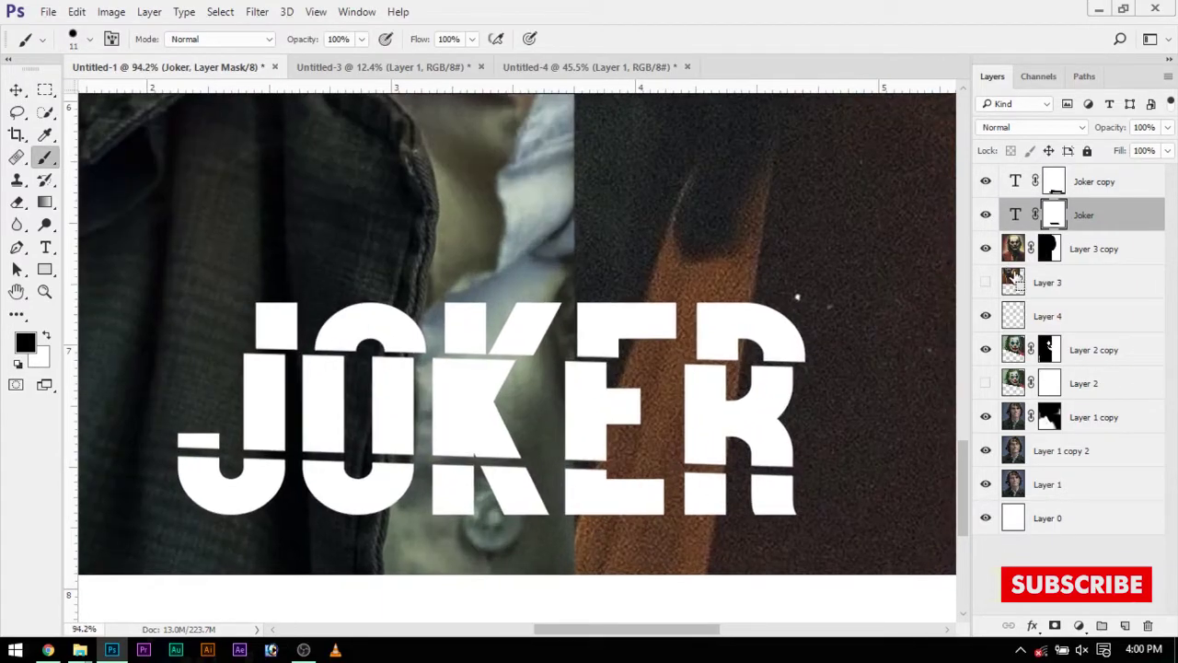
# - Duplicate the Joker layer as Joker copy 2 and target the Joker mask
pyautogui.hotkey('ctrl', 'j')
pyautogui.click(985, 214)
pyautogui.moveTo(258, 513); pyautogui.dragTo(300, 455)
pyautogui.click(1054, 251)
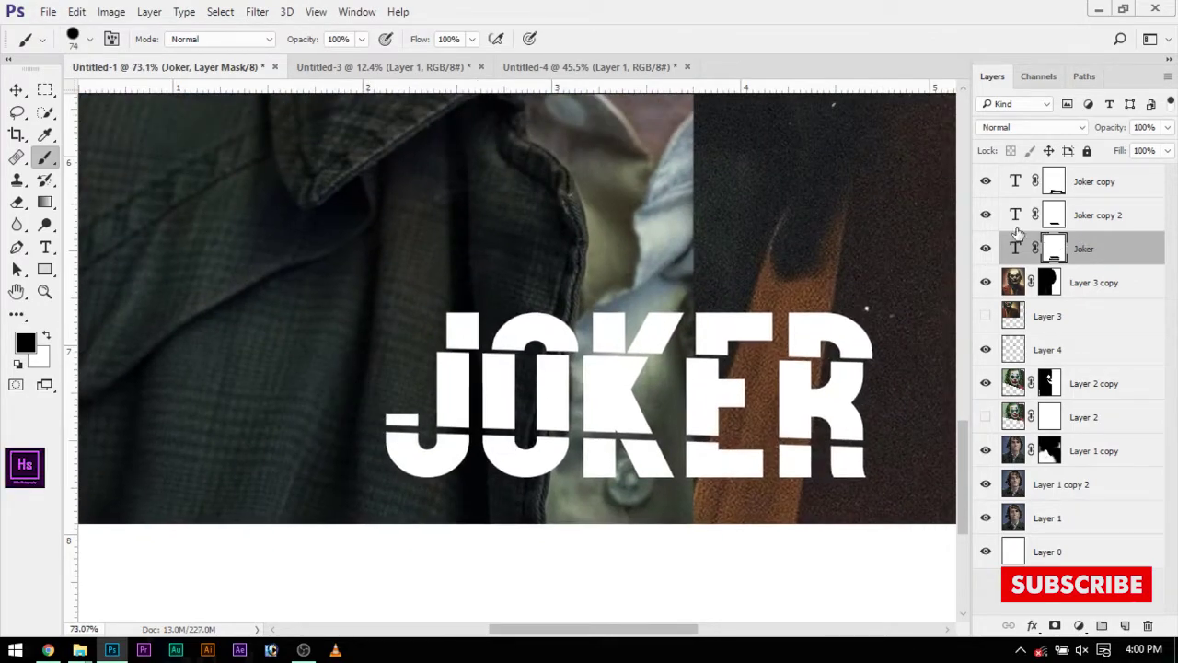
# - Free-transform Joker copy 2 to shift it slightly sideways
pyautogui.click(985, 248)
pyautogui.click(1054, 214)
pyautogui.scroll(2, 192, 348)
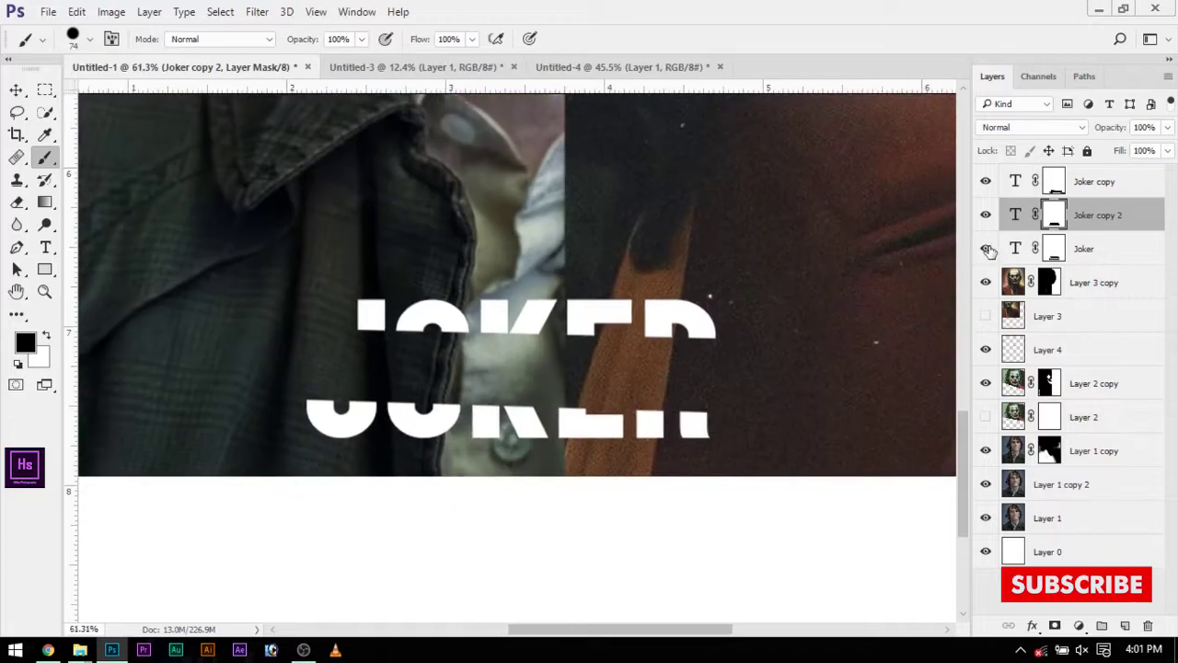
pyautogui.press('v')
pyautogui.click(377, 445)
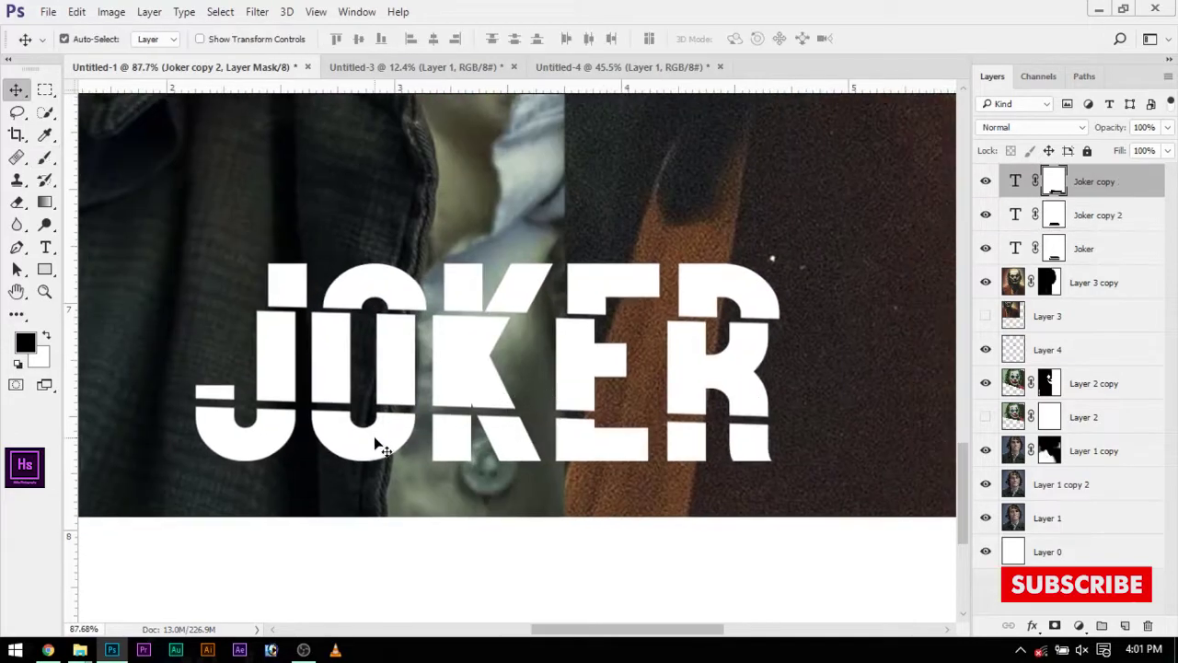
pyautogui.hotkey('alt', '[')
pyautogui.hotkey('ctrl', 't')
pyautogui.moveTo(582, 376); pyautogui.dragTo(594, 377)
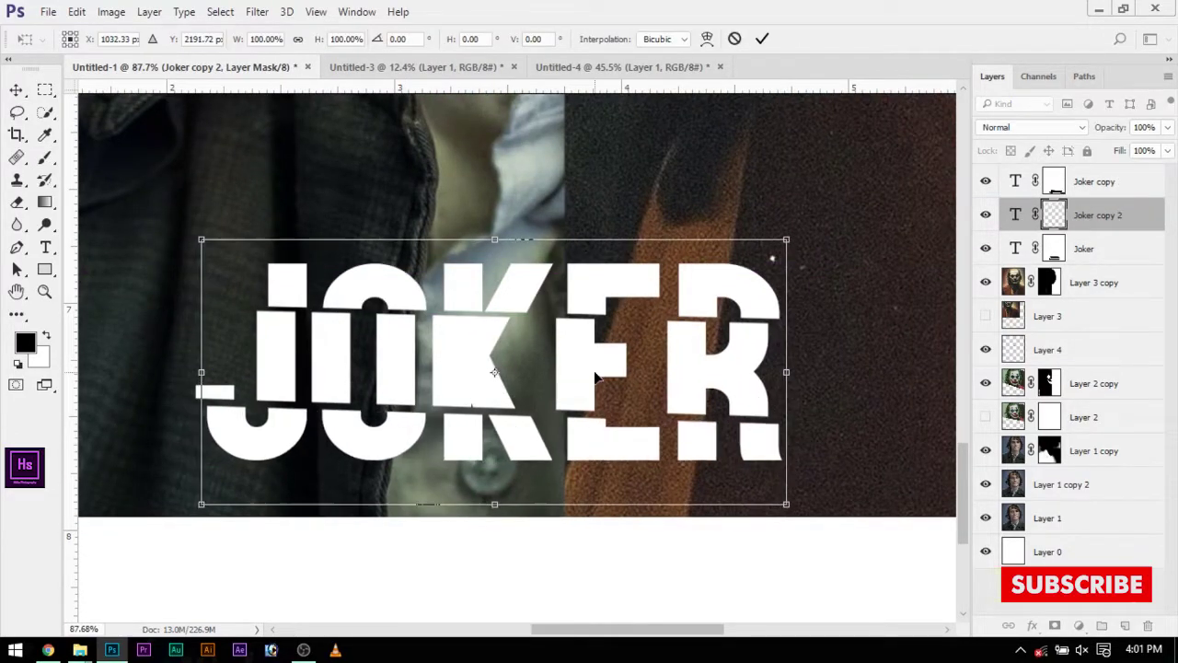
pyautogui.press('Return')
pyautogui.scroll(-1, 442, 440)
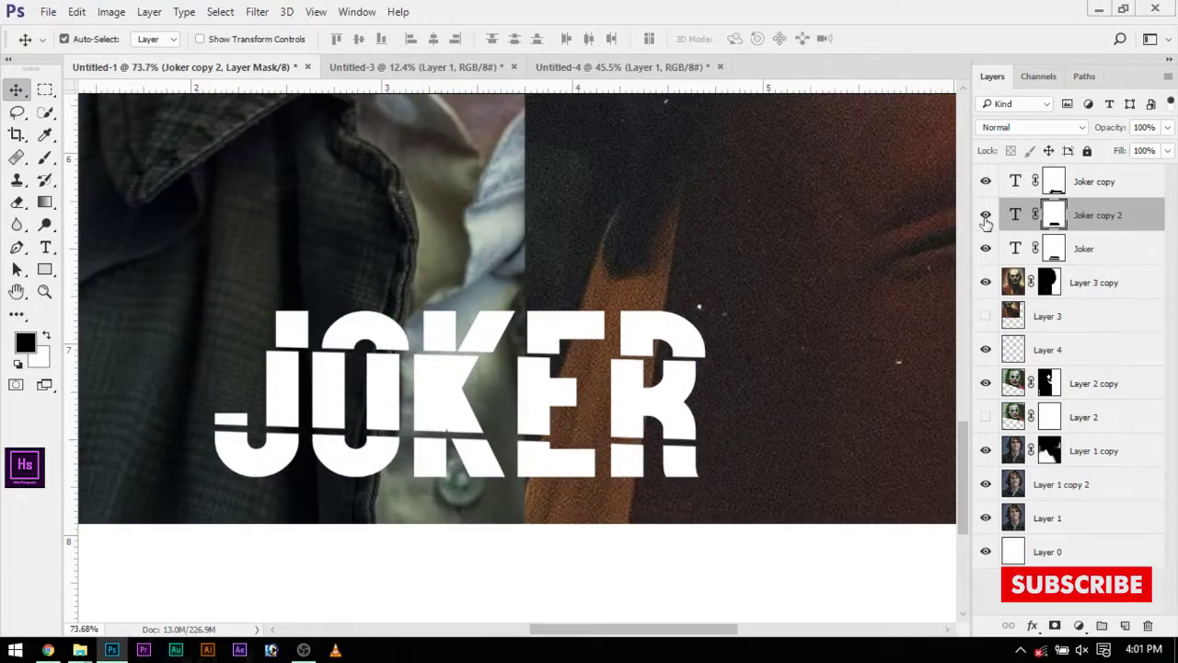
# - Hide Joker copy 2 and paint white on the Joker mask to restore the J and O bottoms
pyautogui.click(986, 215)
pyautogui.click(1054, 249)
pyautogui.press('b')
pyautogui.press('x')
pyautogui.moveTo(386, 451); pyautogui.dragTo(169, 468)
# - Delete Joker copy 2 and add an empty Layer 5 above Joker
pyautogui.moveTo(1094, 218); pyautogui.dragTo(1149, 625)
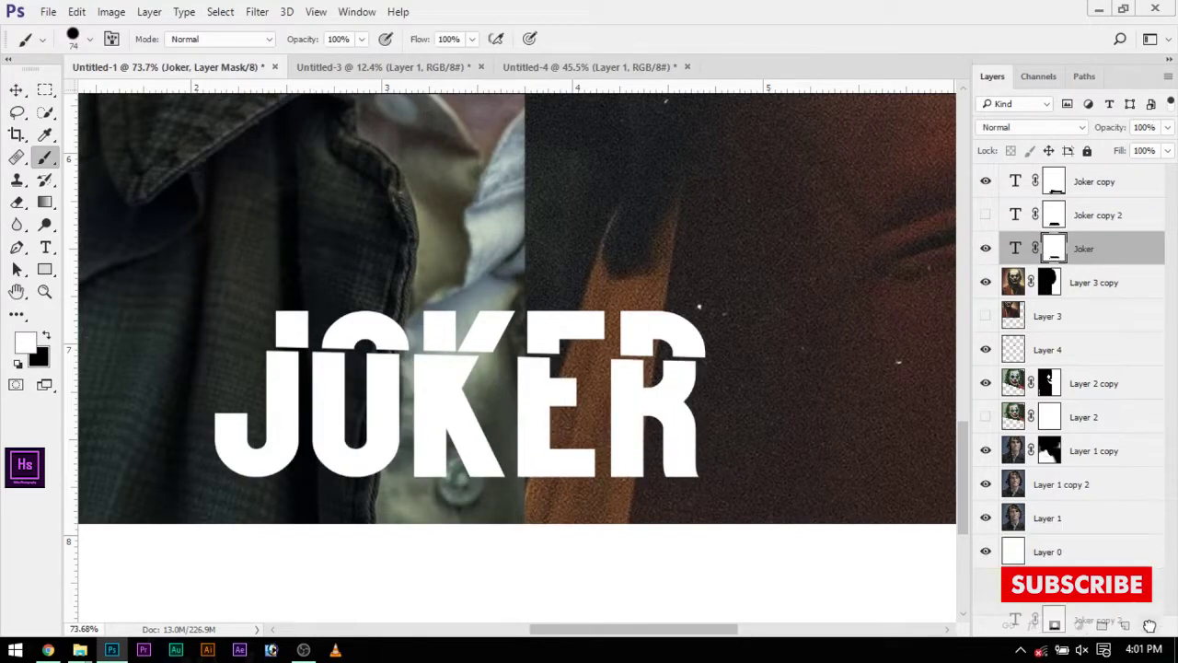
pyautogui.scroll(-2, 1150, 500)
pyautogui.click(1122, 625)
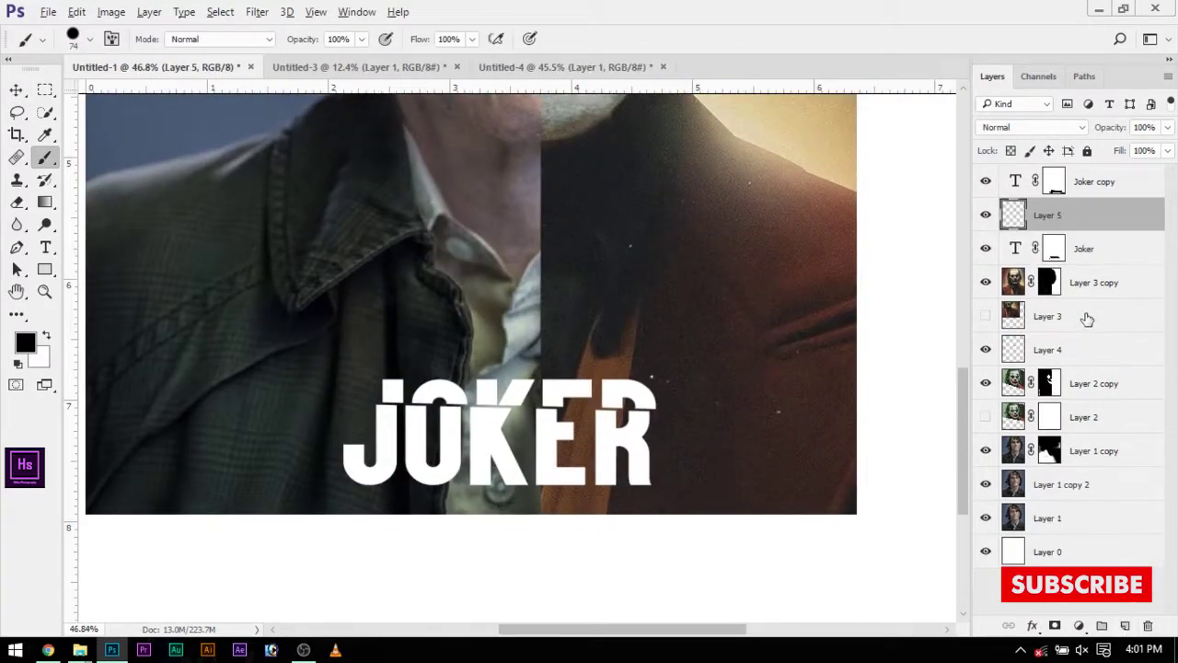
# - Clip Layer 5 to the Joker text and pick a dust brush for it
pyautogui.click(1075, 245)
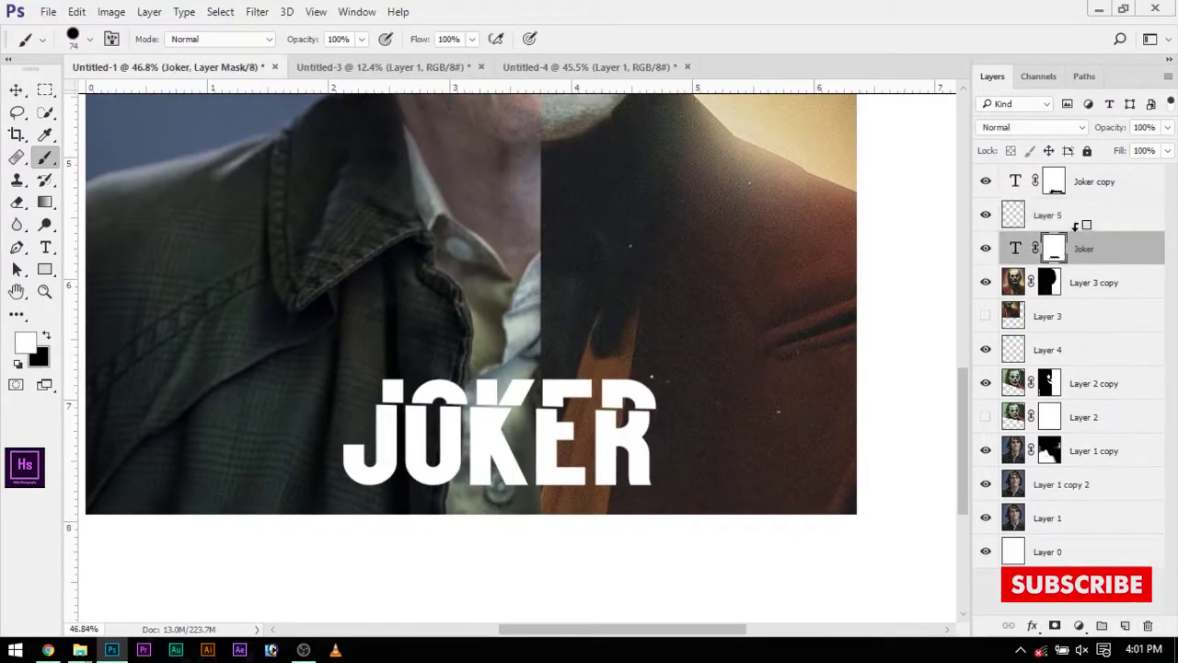
pyautogui.click(1028, 218)
pyautogui.rightClick(517, 253)
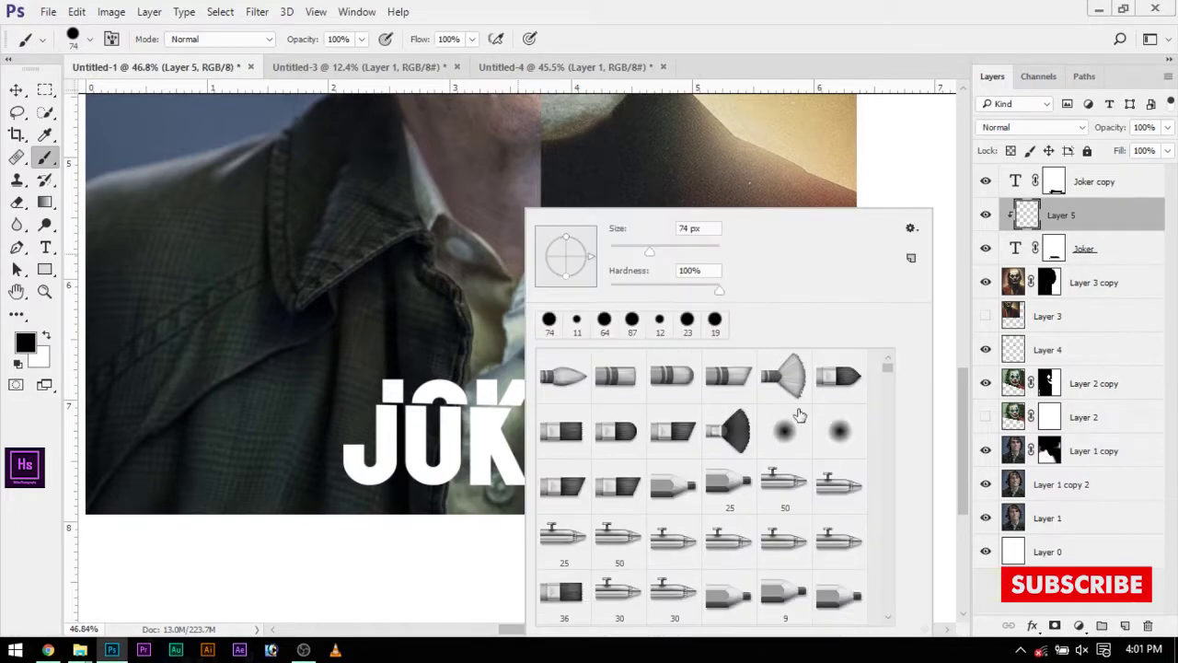
pyautogui.moveTo(887, 363); pyautogui.dragTo(892, 429)
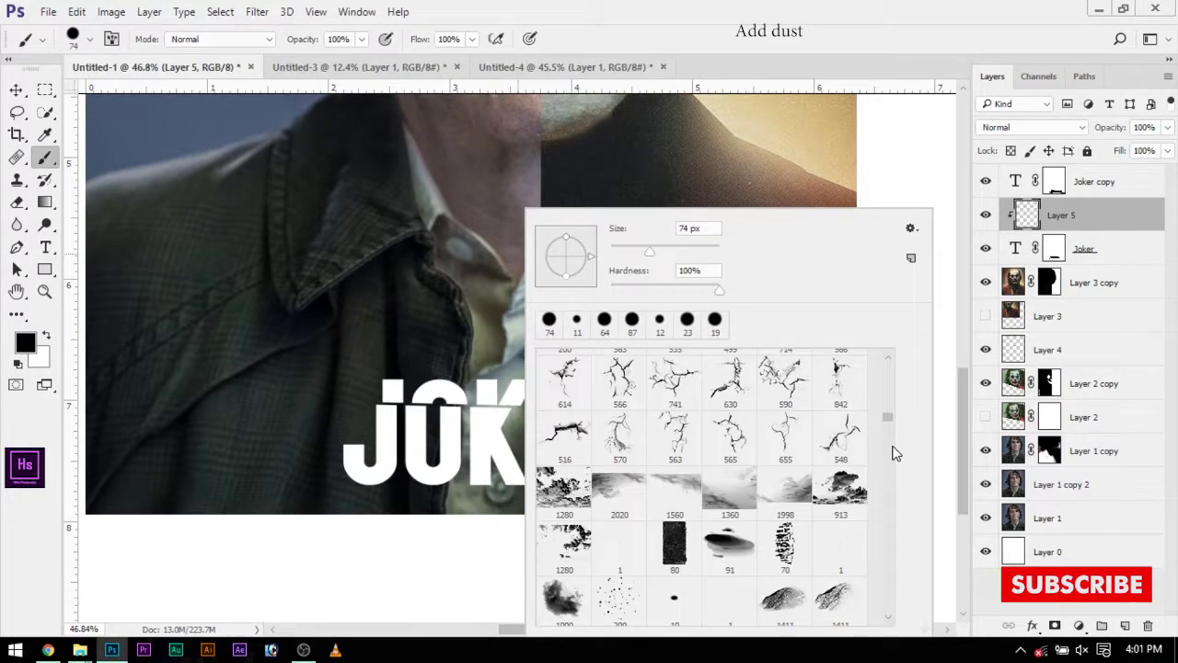
pyautogui.click(891, 451)
pyautogui.doubleClick(793, 457)
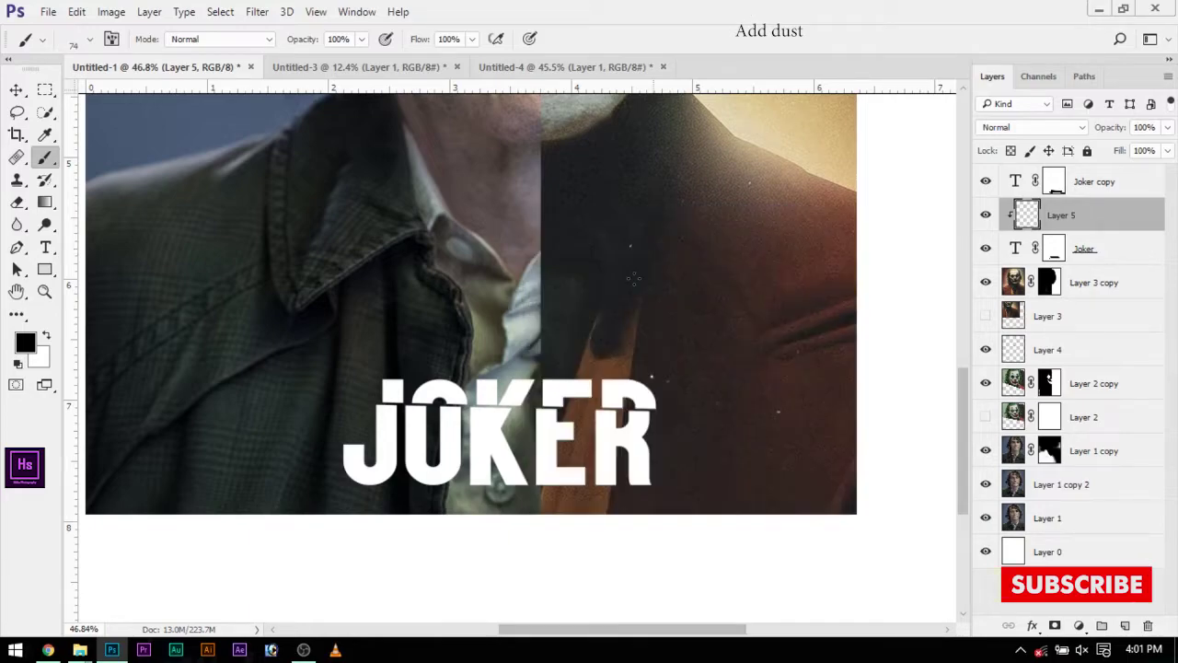
# - Stamp black dust specks over JOKER, then switch to a smaller spatter brush
pyautogui.click(474, 458)
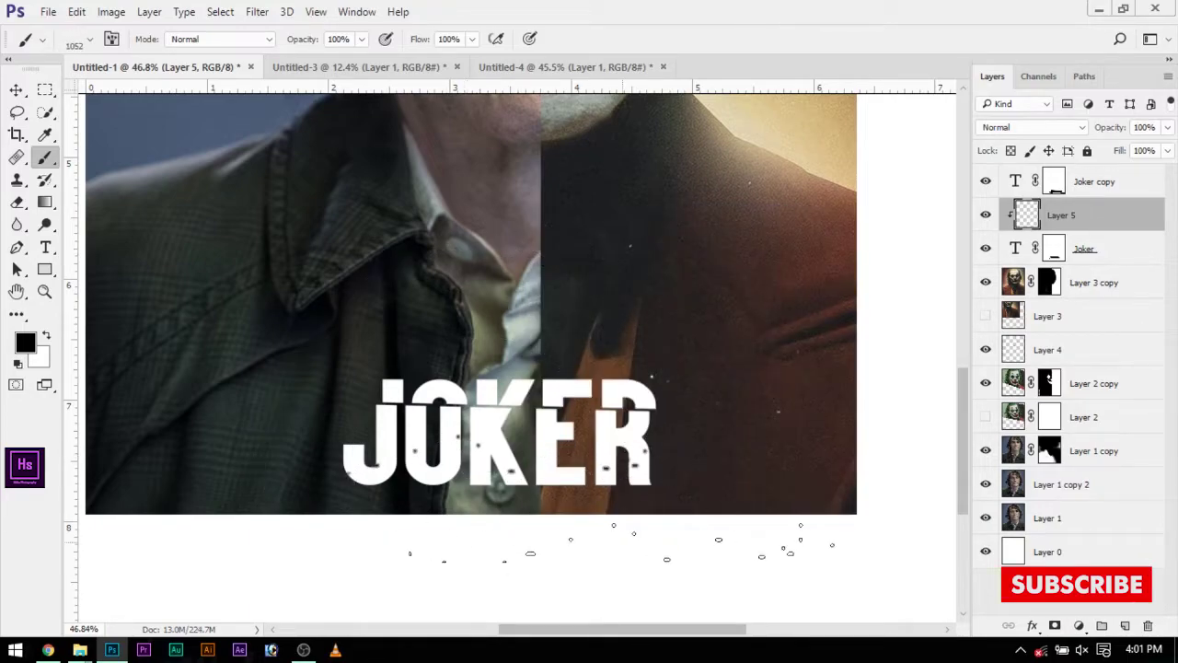
pyautogui.press('[')
pyautogui.press('[')
pyautogui.press('[')
pyautogui.rightClick(535, 542)
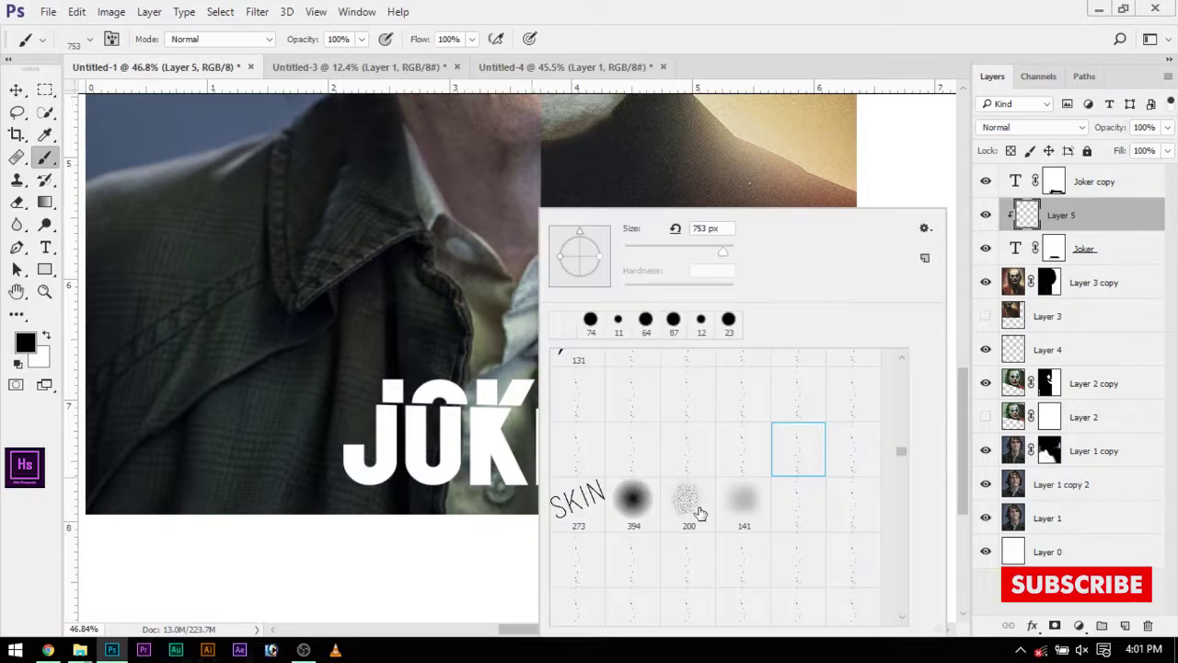
pyautogui.scroll(2, 699, 512)
pyautogui.scroll(1, 687, 494)
pyautogui.doubleClick(707, 473)
pyautogui.scroll(2, 467, 458)
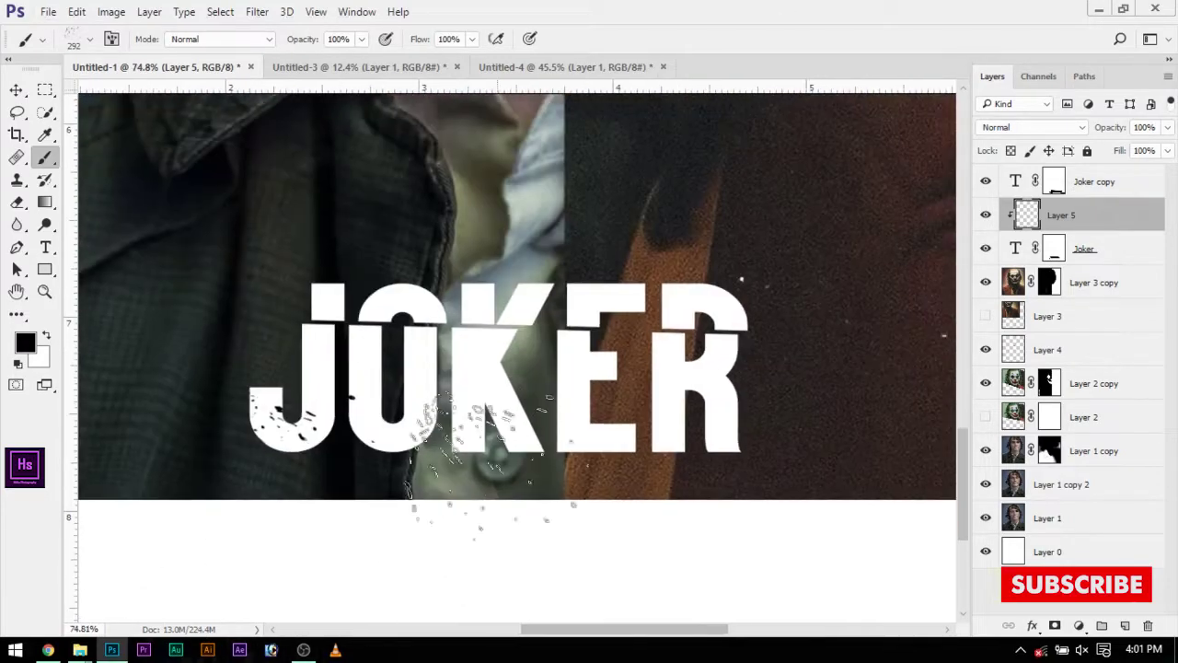
pyautogui.scroll(-2, 396, 414)
pyautogui.scroll(-4, 553, 497)
pyautogui.scroll(3, 577, 492)
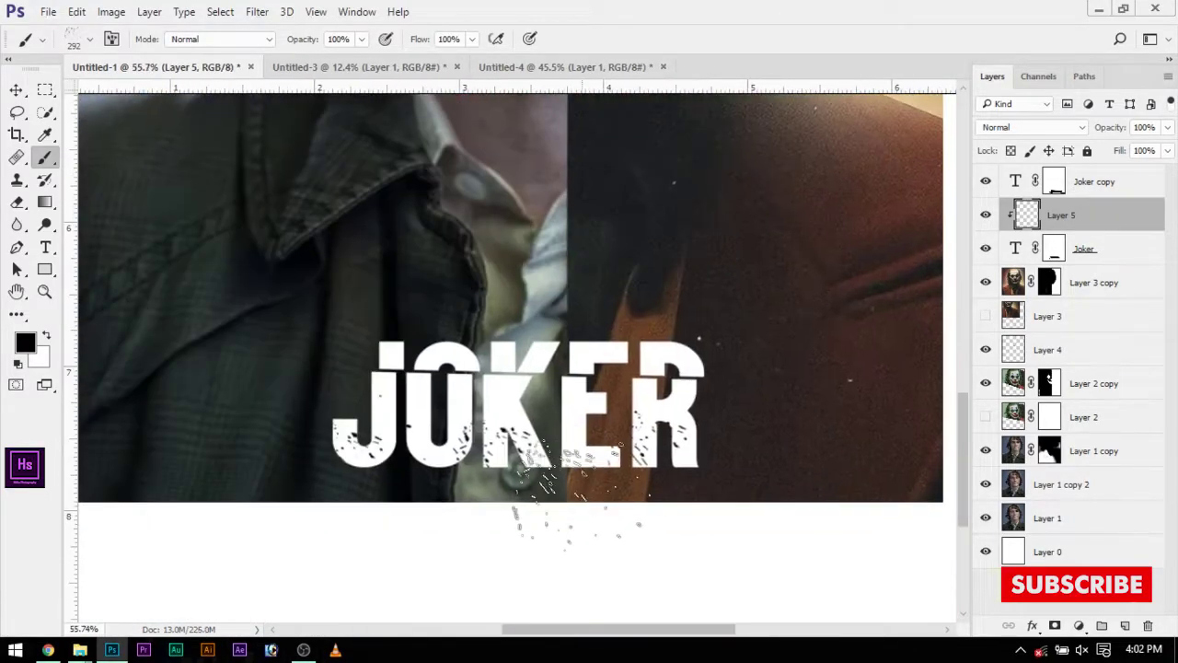
# - Browse the brush presets for another spatter brush to distress the title
pyautogui.rightClick(540, 337)
pyautogui.scroll(-2, 681, 478)
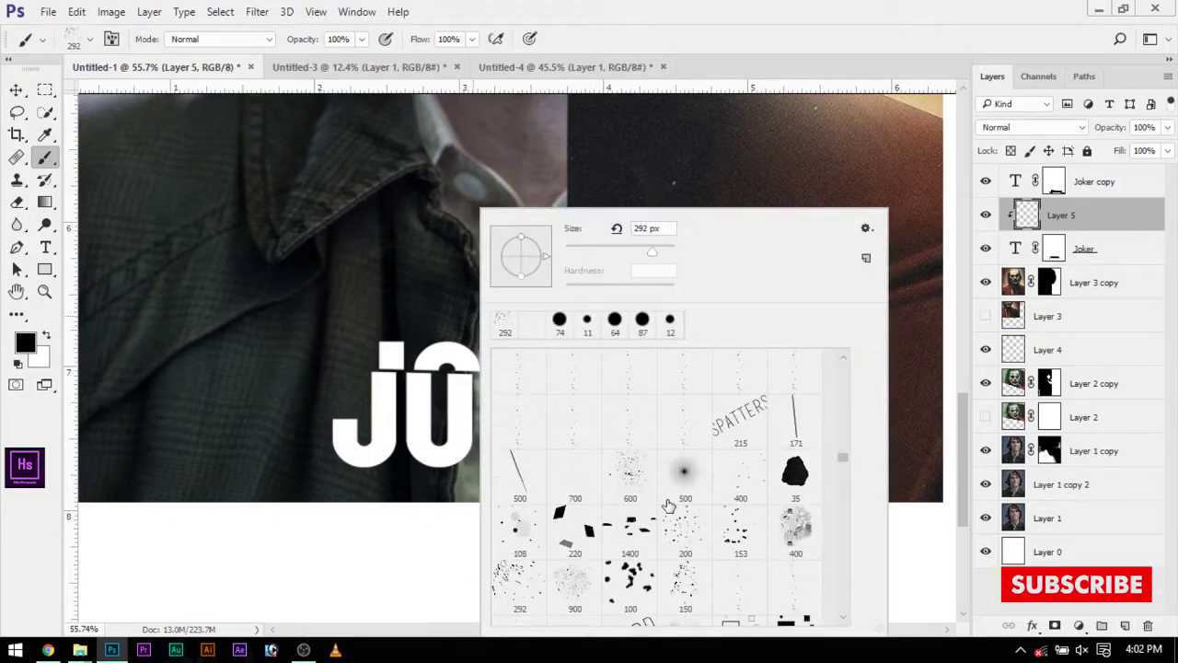
pyautogui.scroll(-2, 699, 497)
pyautogui.scroll(-2, 745, 539)
pyautogui.moveTo(842, 474)
pyautogui.mouseDown()
pyautogui.moveTo(842, 543)
pyautogui.moveTo(859, 563)
pyautogui.moveTo(843, 593)
pyautogui.moveTo(842, 579)
pyautogui.mouseUp()
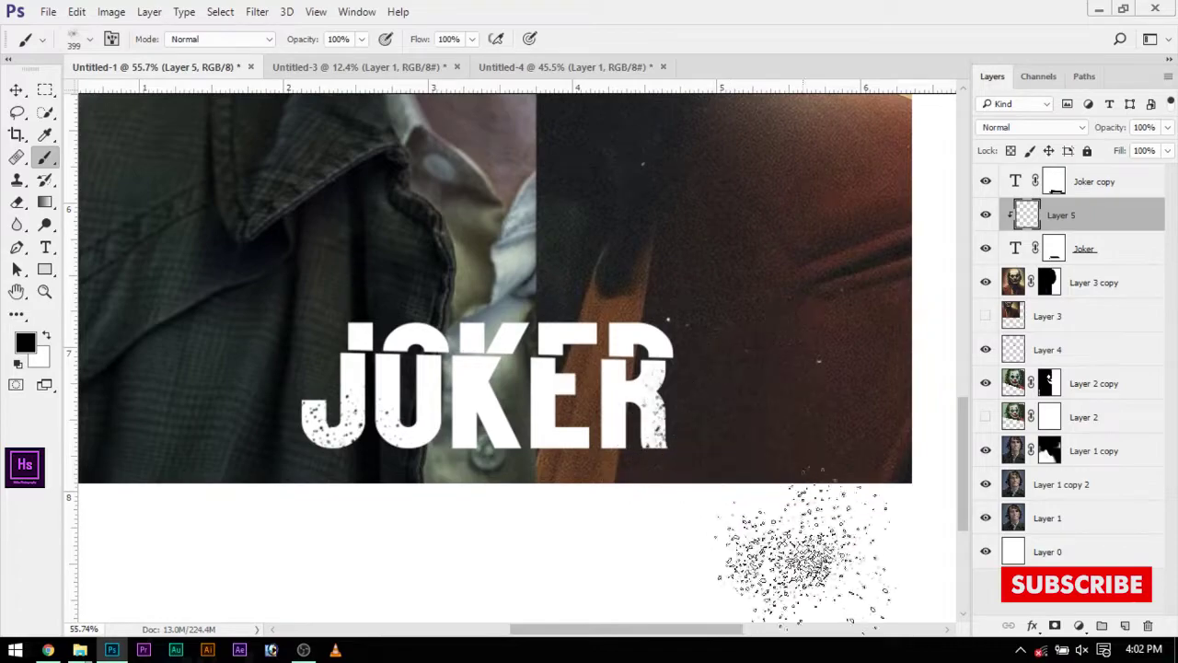
pyautogui.rightClick(801, 552)
pyautogui.rightClick(666, 315)
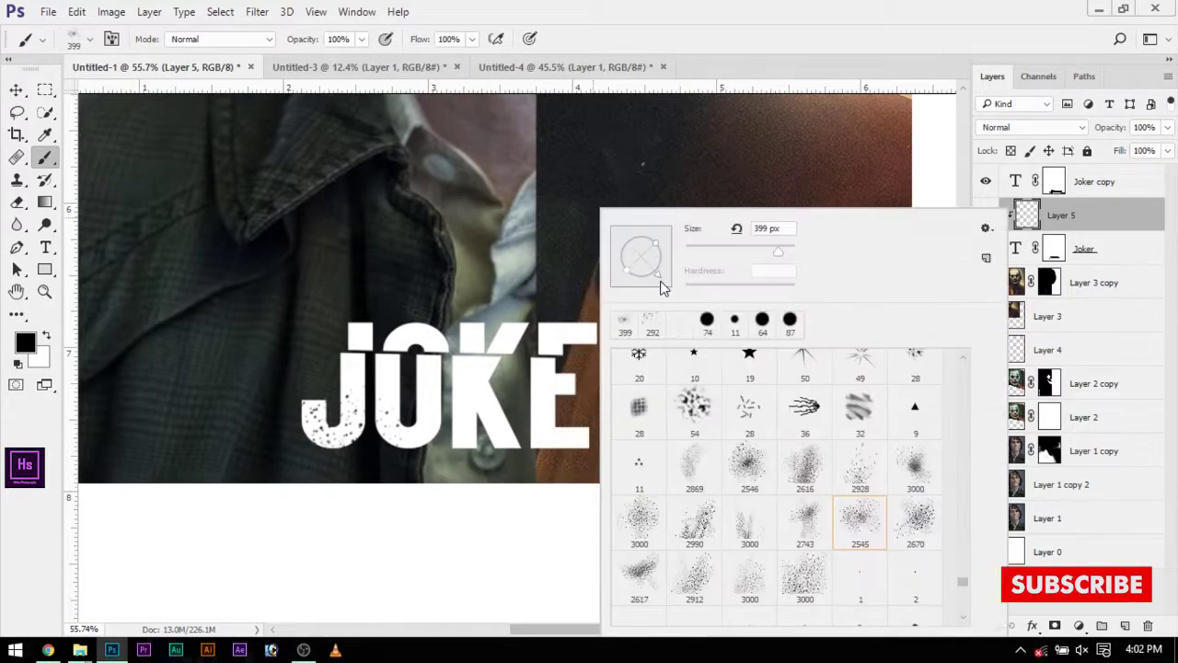
pyautogui.press('Escape')
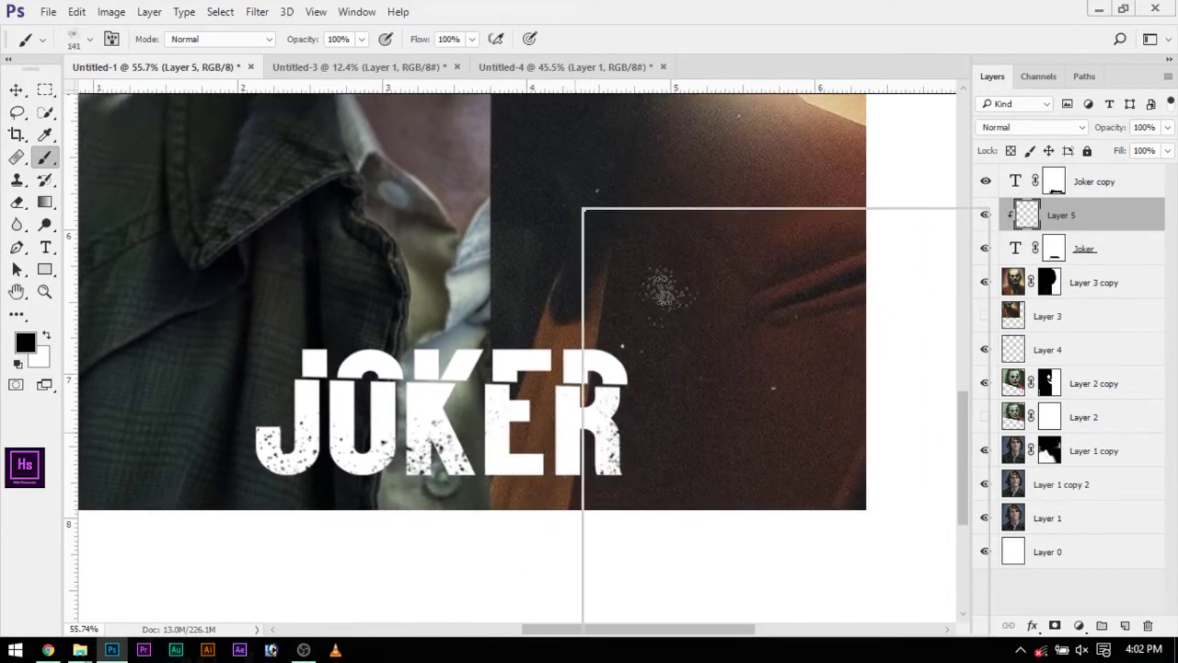
pyautogui.scroll(-5, 520, 547)
pyautogui.scroll(3, 507, 488)
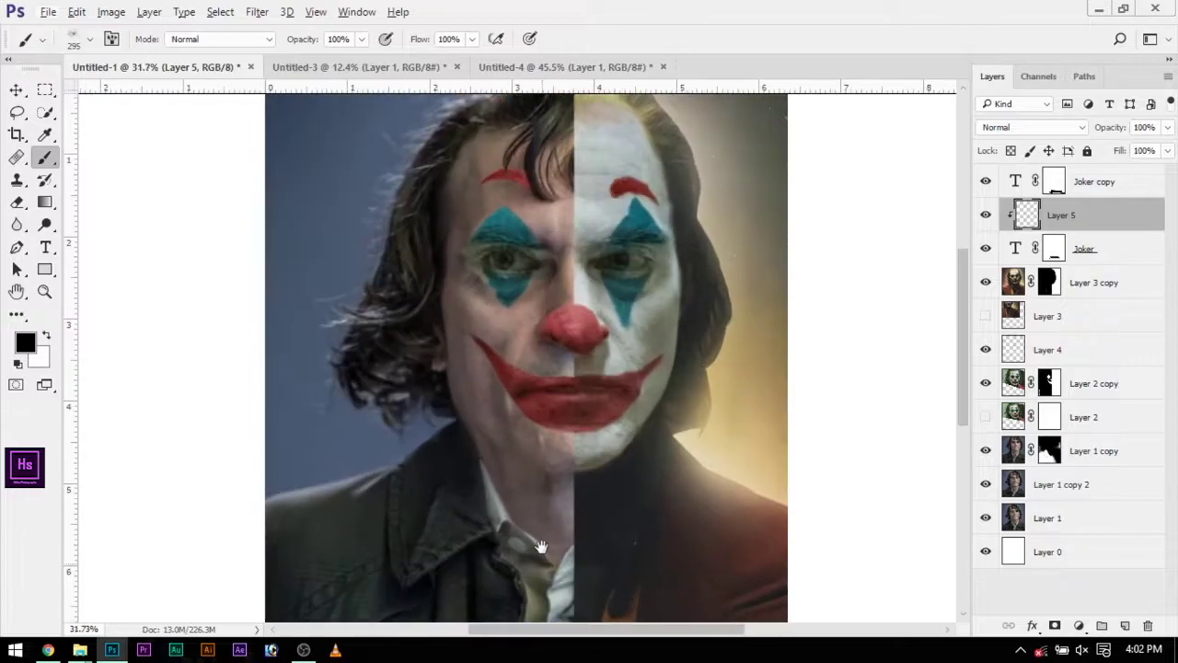
pyautogui.scroll(-2, 503, 473)
# - Shift the three selected title layers slightly right
pyautogui.keyDown('shift'); pyautogui.click(1057, 250); pyautogui.keyUp('shift')
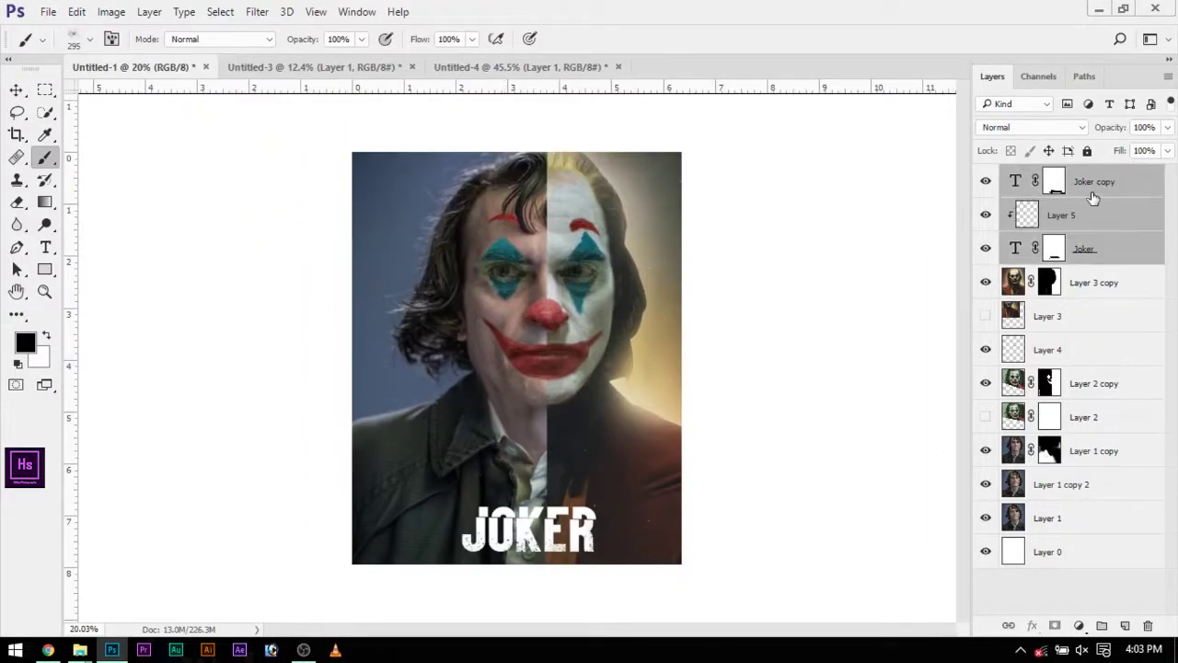
pyautogui.hotkey('ctrl', 't')
pyautogui.moveTo(589, 529); pyautogui.dragTo(598, 529)
pyautogui.press('Return')
# - Group the three title layers into a group named 'text'
pyautogui.hotkey('ctrl', 'g')
pyautogui.doubleClick(1041, 174)
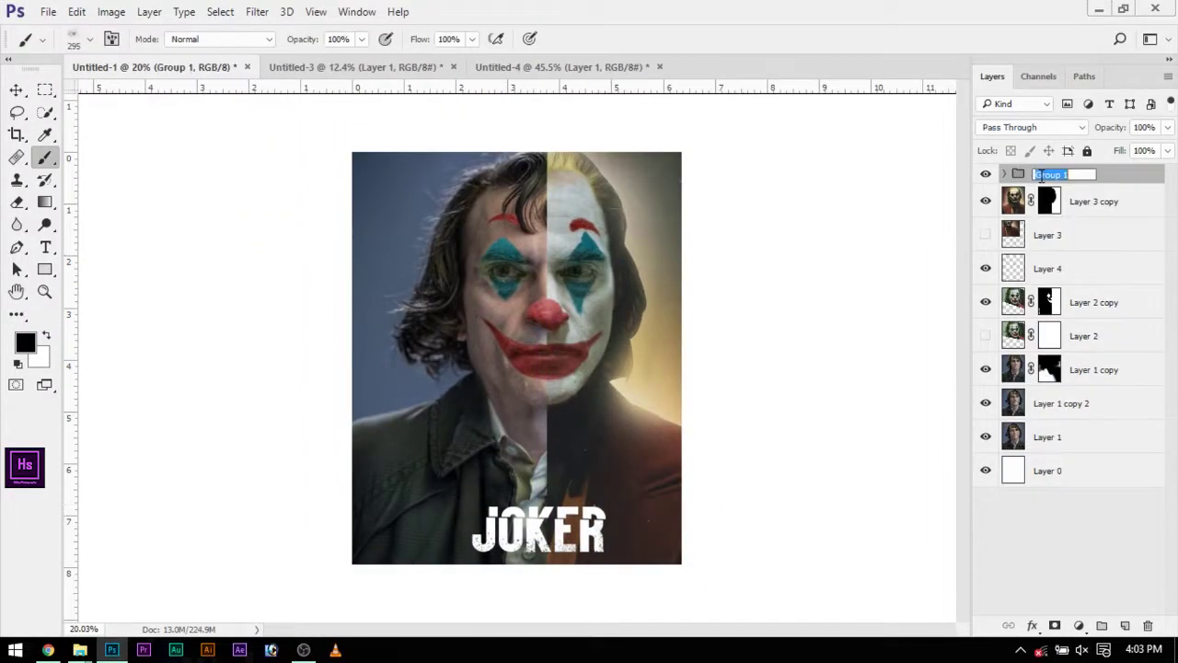
pyautogui.write('text')
pyautogui.press('Return')
pyautogui.press('v')
pyautogui.click(1005, 173)
# - Select the text group and commit a transform without moving it
pyautogui.click(1005, 174)
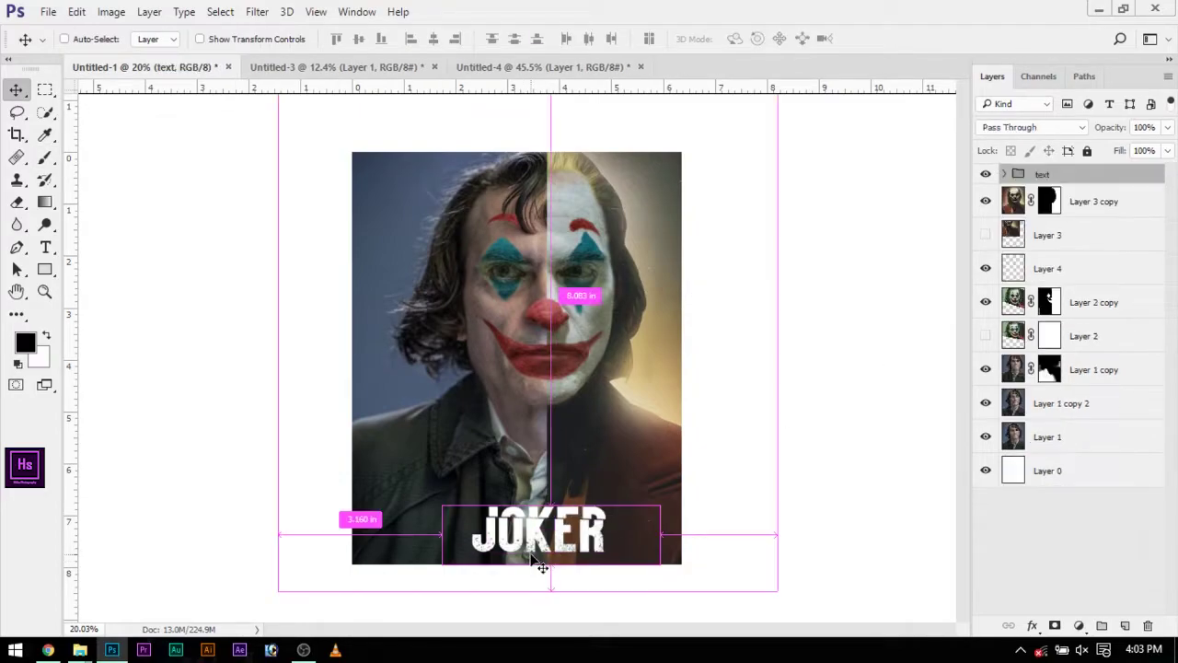
pyautogui.hotkey('ctrl', 't')
pyautogui.press('Return')
pyautogui.scroll(-2, 584, 539)
pyautogui.scroll(4, 579, 554)
pyautogui.scroll(-2, 579, 554)
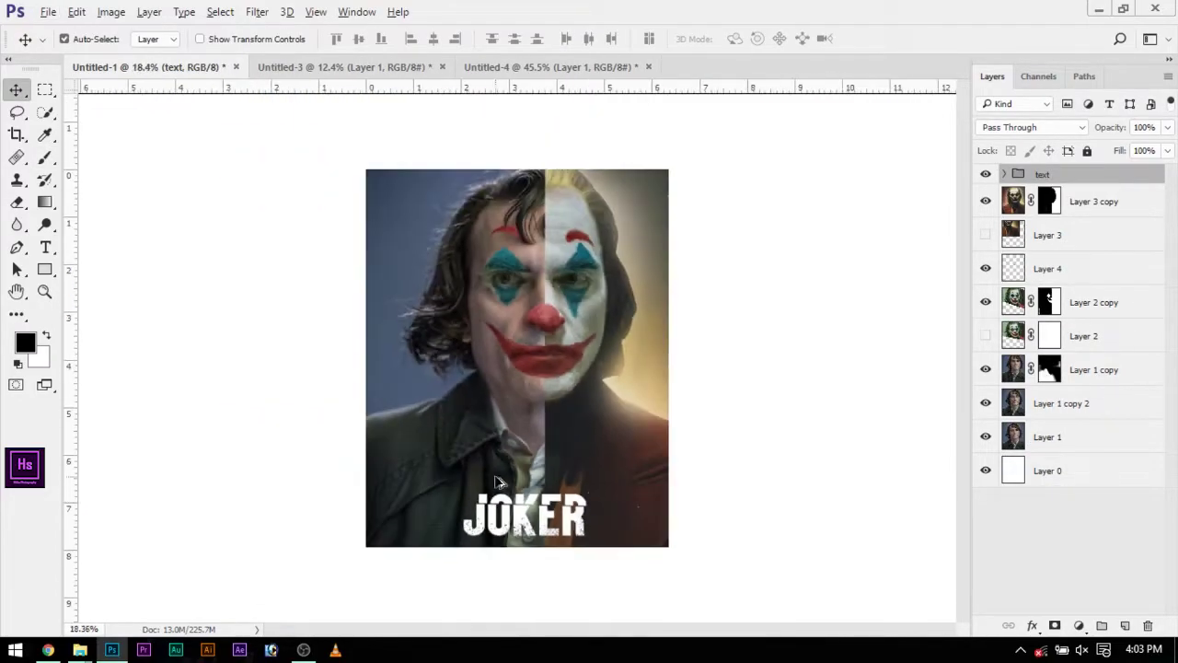
pyautogui.scroll(4, 511, 387)
# - Target the Joker copy layer mask, then the Joker copy layer itself
pyautogui.click(510, 371)
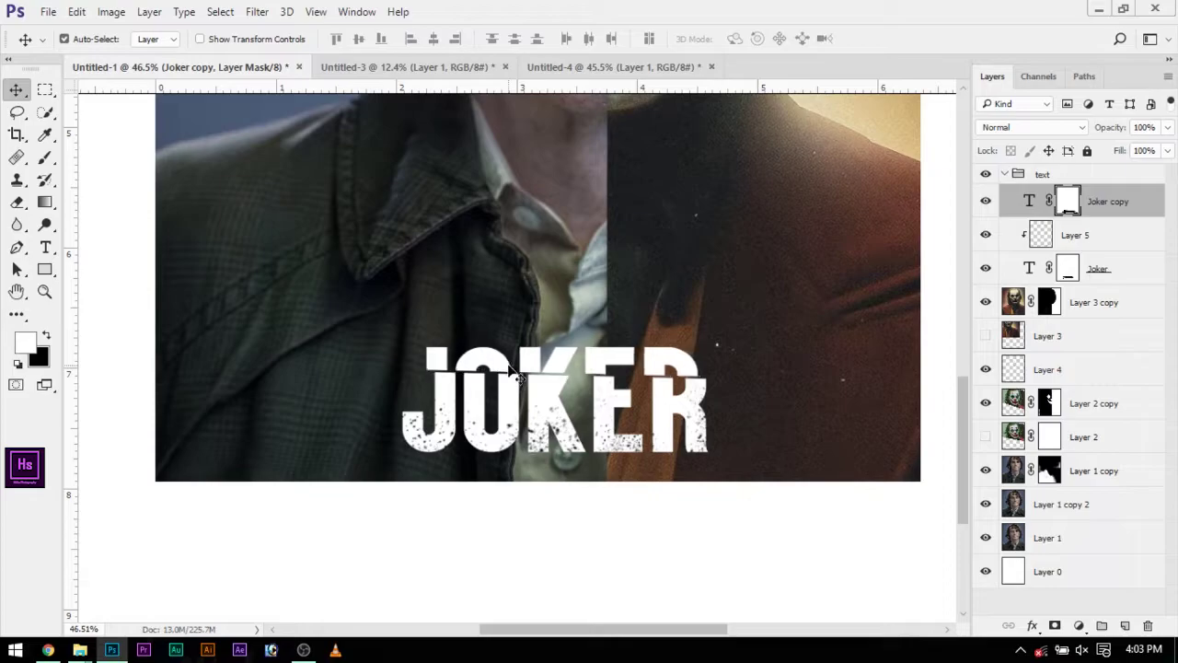
pyautogui.scroll(-2, 658, 294)
pyautogui.hotkey('alt', 'd')
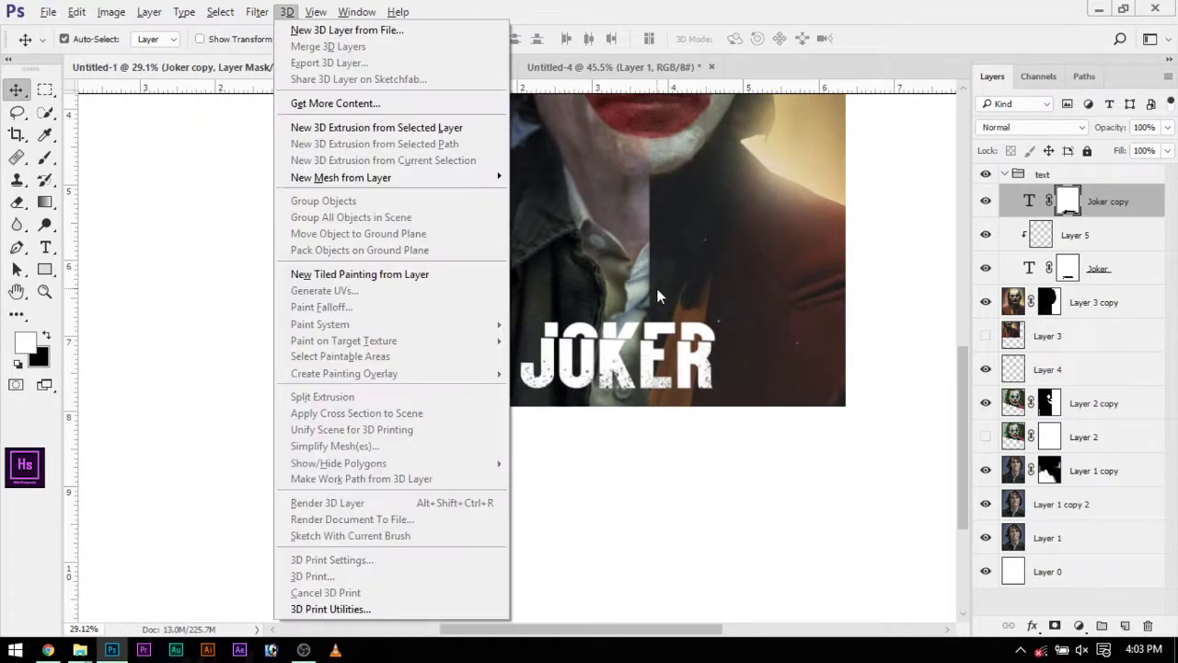
pyautogui.click(1026, 208)
pyautogui.scroll(-2, 598, 442)
pyautogui.scroll(5, 620, 467)
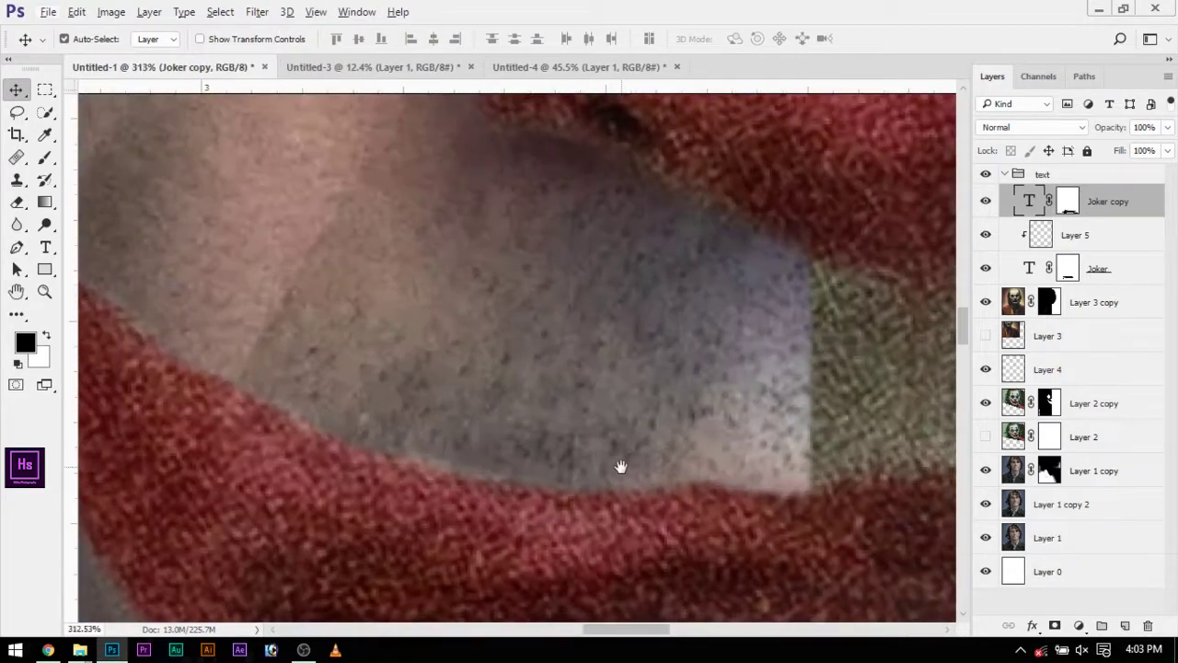
pyautogui.scroll(-5, 592, 443)
pyautogui.scroll(-1, 592, 443)
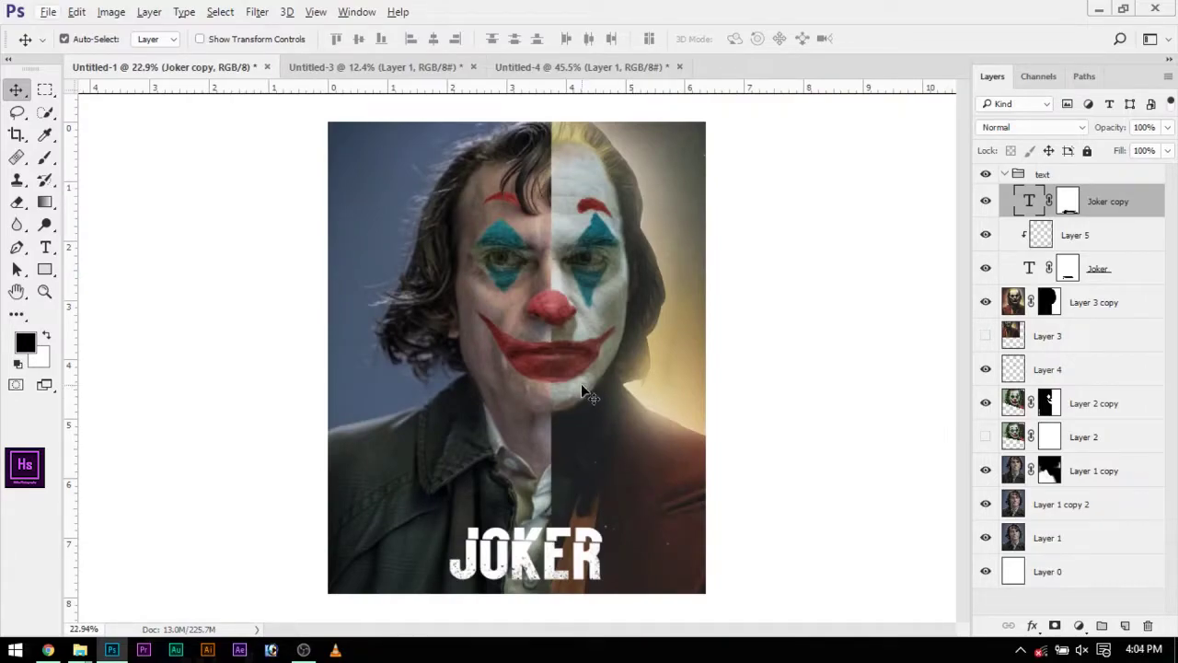
pyautogui.scroll(3, 584, 392)
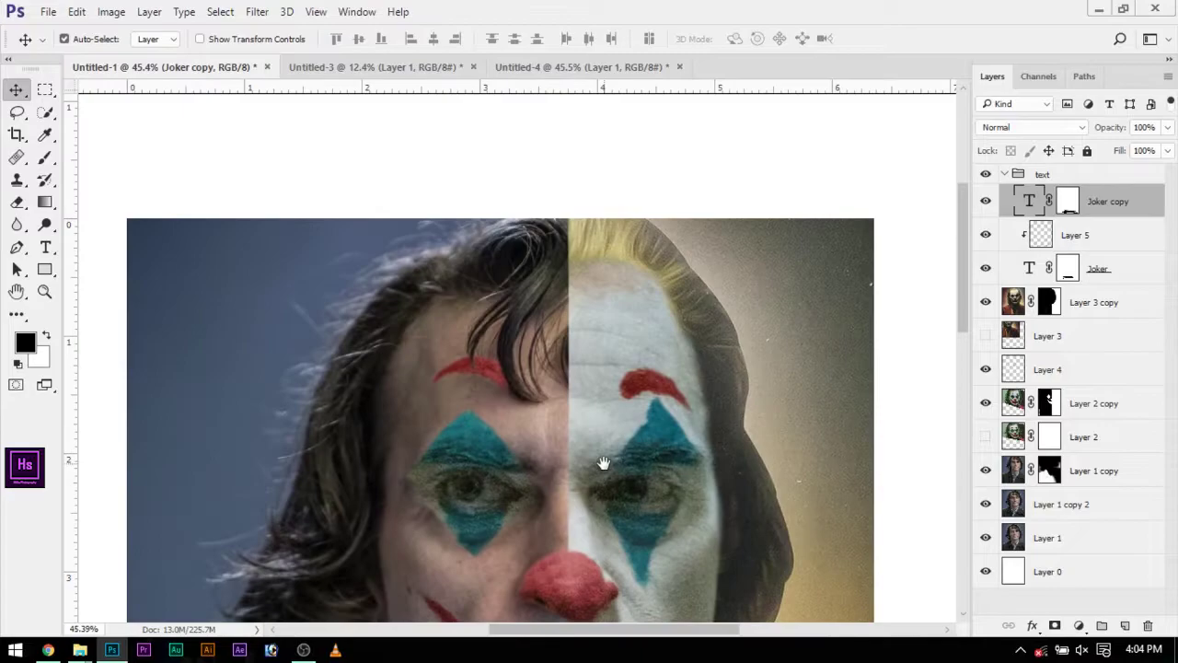
pyautogui.scroll(2, 599, 386)
pyautogui.scroll(-3, 558, 370)
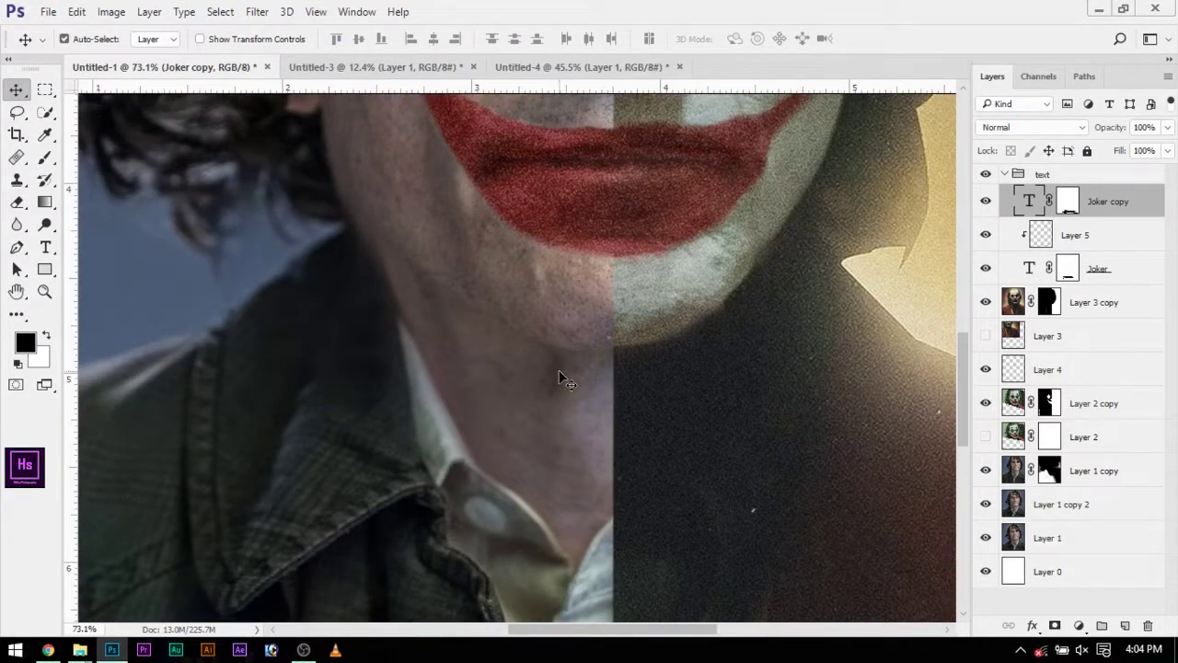
pyautogui.scroll(-2, 562, 359)
pyautogui.scroll(-1, 565, 368)
pyautogui.scroll(-3, 565, 481)
# - Move the JOKER title group slightly lower on the poster
pyautogui.click(621, 509)
pyautogui.hotkey('ctrl', 't')
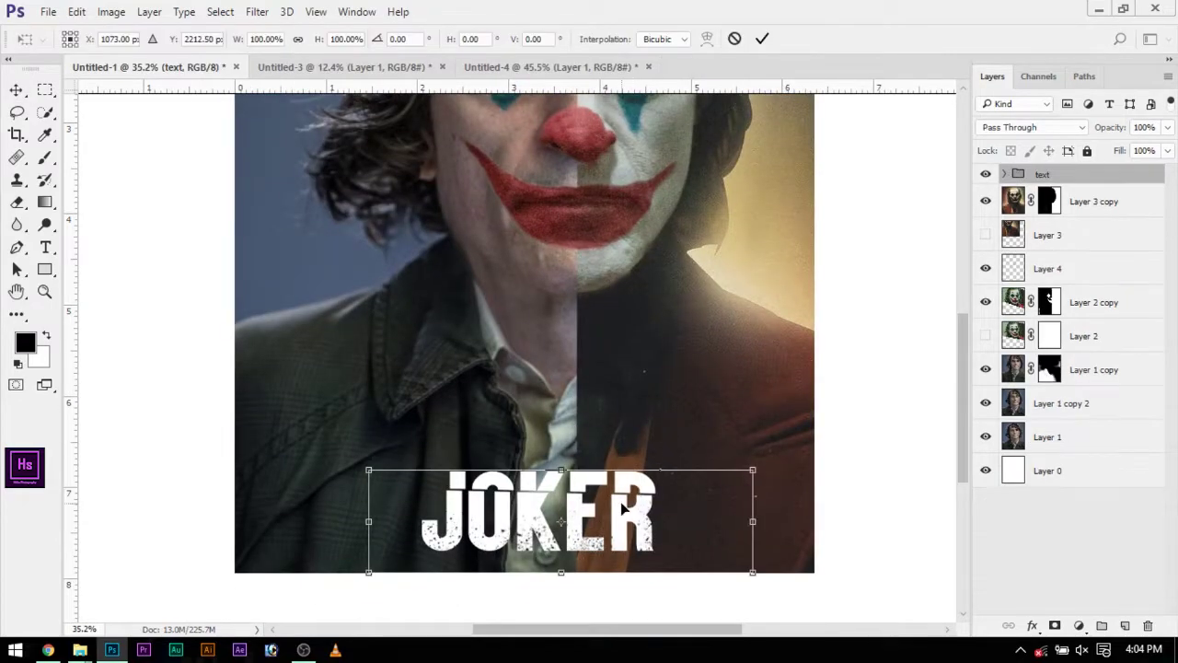
pyautogui.moveTo(622, 508); pyautogui.dragTo(626, 521)
pyautogui.press('Return')
pyautogui.scroll(-2, 553, 442)
pyautogui.scroll(-1, 442, 525)
pyautogui.scroll(3, 492, 494)
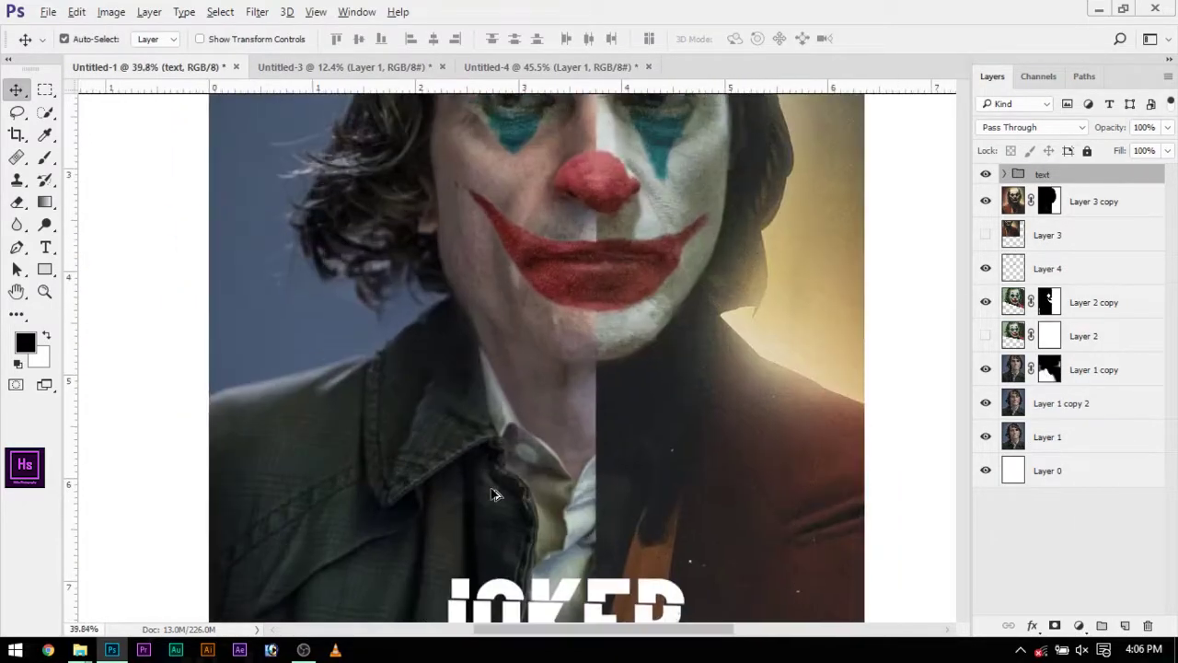
pyautogui.scroll(1, 492, 494)
pyautogui.scroll(-2, 414, 403)
pyautogui.scroll(-1, 414, 403)
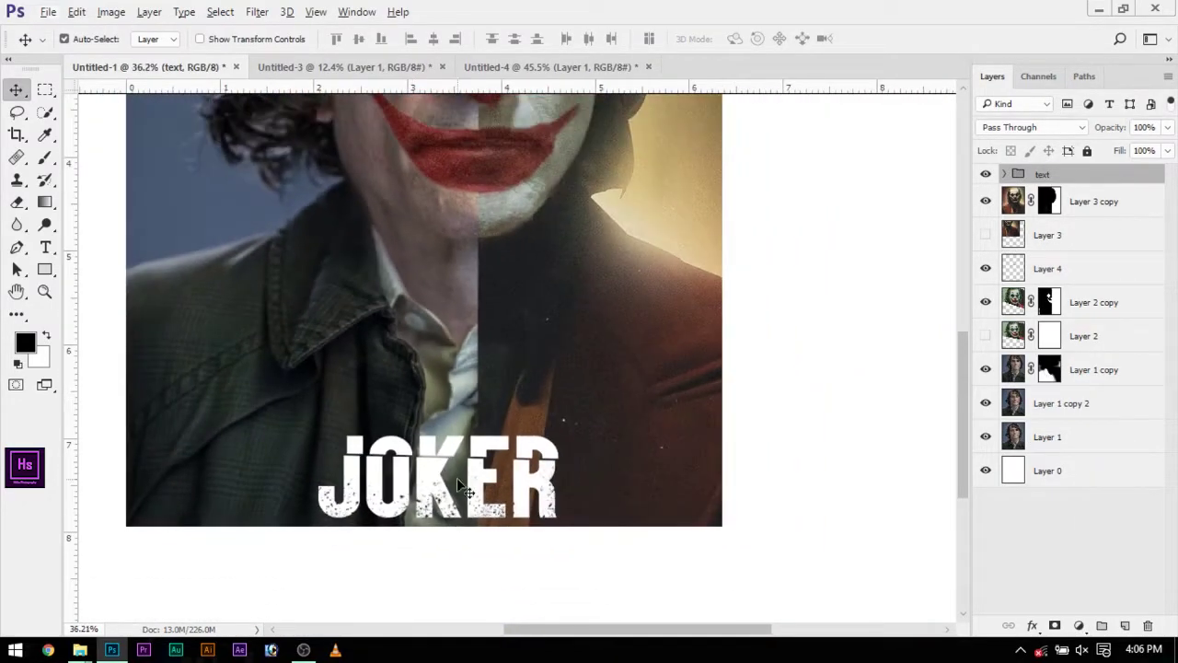
# - Add a 12 pt text layer with the lead actor's name
pyautogui.scroll(-1, 416, 451)
pyautogui.press('t')
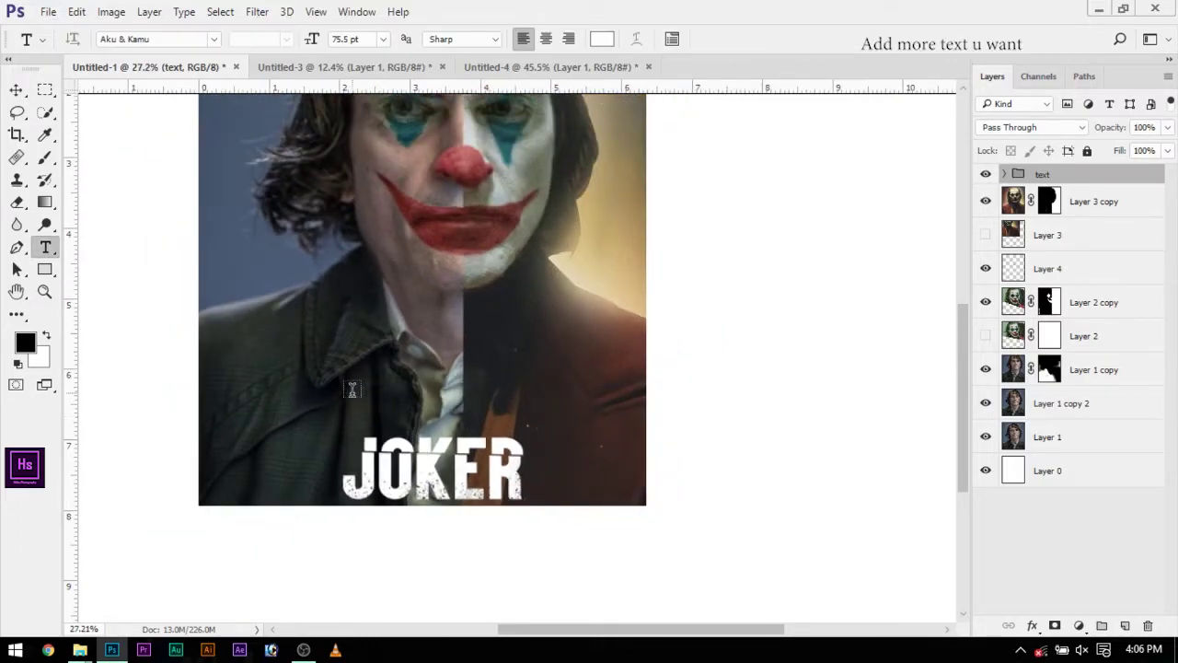
pyautogui.click(352, 392)
pyautogui.click(383, 39)
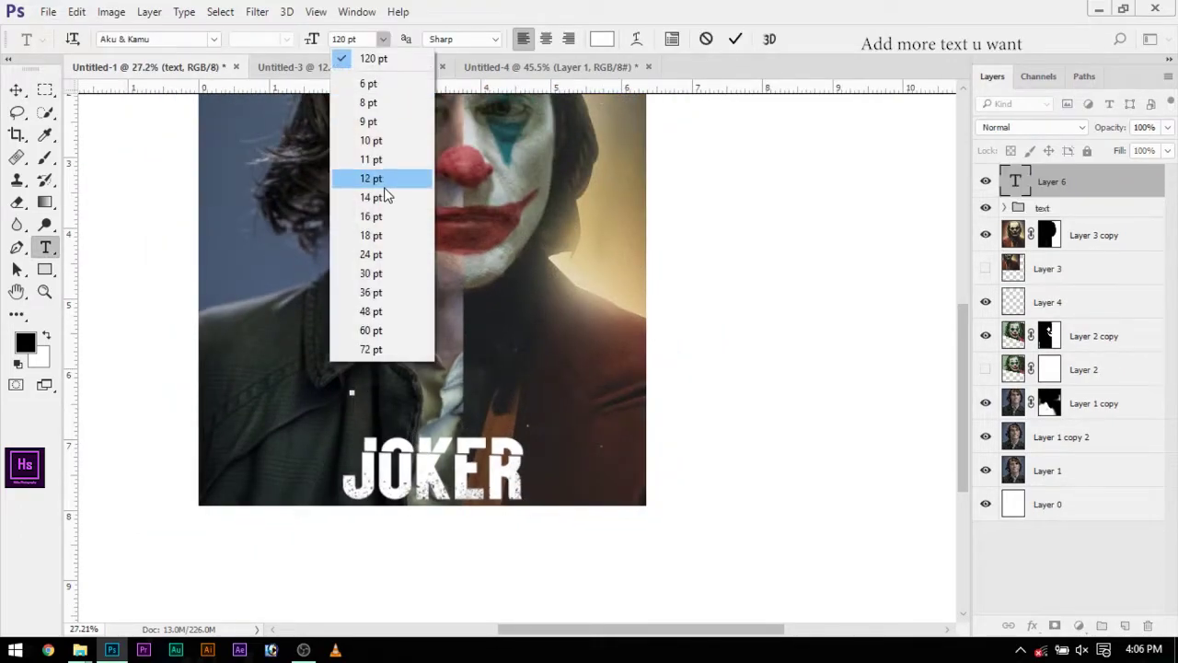
pyautogui.click(385, 180)
pyautogui.write('sdfggdf')
pyautogui.press('BackSpace')
pyautogui.press('BackSpace')
pyautogui.press('BackSpace')
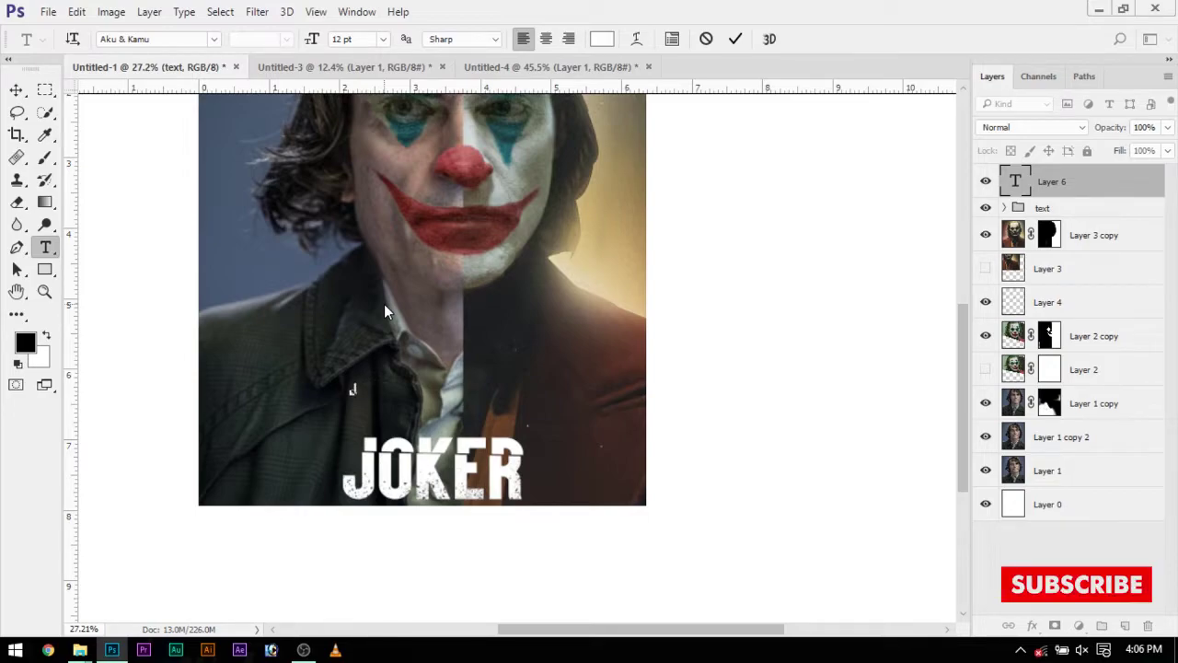
pyautogui.write('Joaqu')
pyautogui.write('in Phoe')
pyautogui.write('nix')
pyautogui.hotkey('ctrl', 'Return')
# - Enlarge the actor credit above JOKER and nudge both titles up slightly
pyautogui.hotkey('ctrl', 't')
pyautogui.moveTo(426, 393)
pyautogui.mouseDown()
pyautogui.moveTo(454, 399)
pyautogui.moveTo(432, 421)
pyautogui.mouseUp()
pyautogui.press('Return')
pyautogui.hotkey('ctrl', '0')
pyautogui.keyDown('shift'); pyautogui.click(1086, 208); pyautogui.keyUp('shift')
pyautogui.hotkey('ctrl', 't')
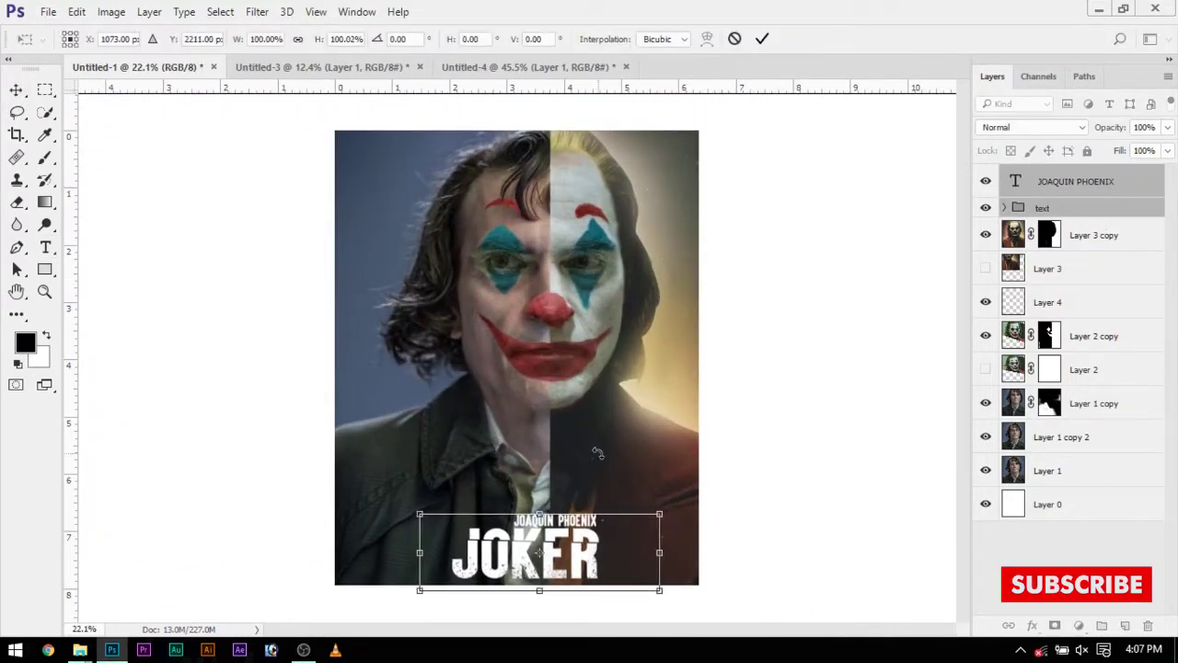
pyautogui.moveTo(600, 483); pyautogui.dragTo(598, 460)
pyautogui.press('Return')
# - Add a 'FILM' credit line aligned under the J of JOKER
pyautogui.scroll(3, 598, 460)
pyautogui.press('t')
pyautogui.click(415, 479)
pyautogui.write('A TODD PHILLIPS')
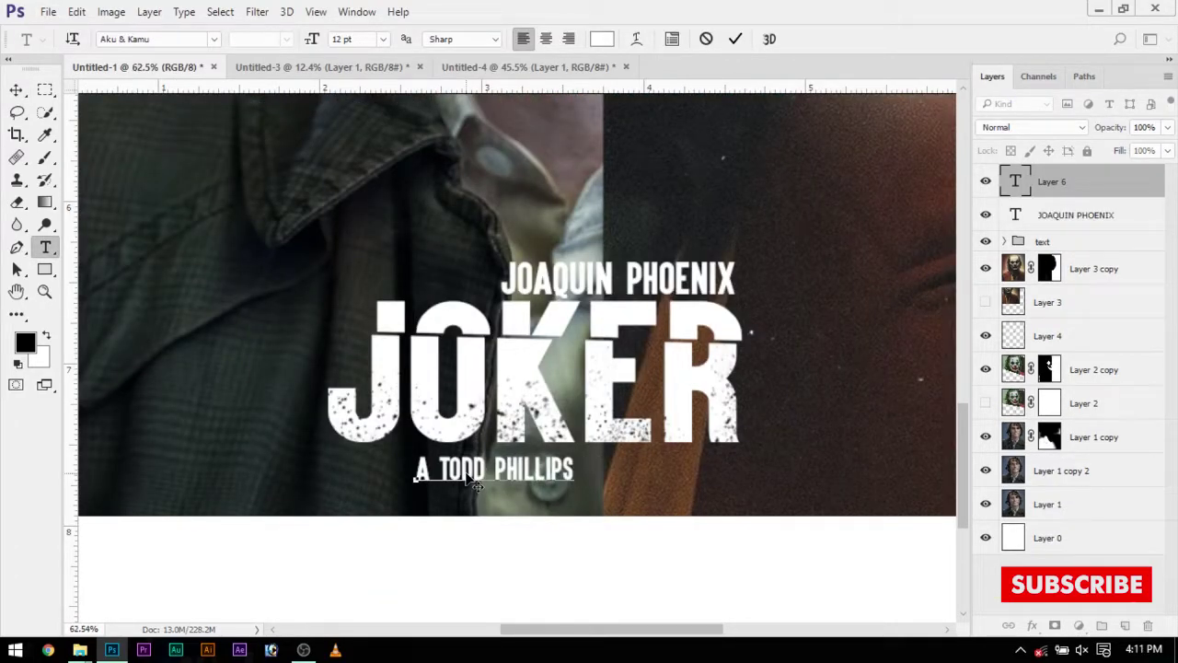
pyautogui.write('FILM')
pyautogui.hotkey('ctrl', 'Return')
pyautogui.press('v')
pyautogui.moveTo(544, 479); pyautogui.dragTo(457, 469)
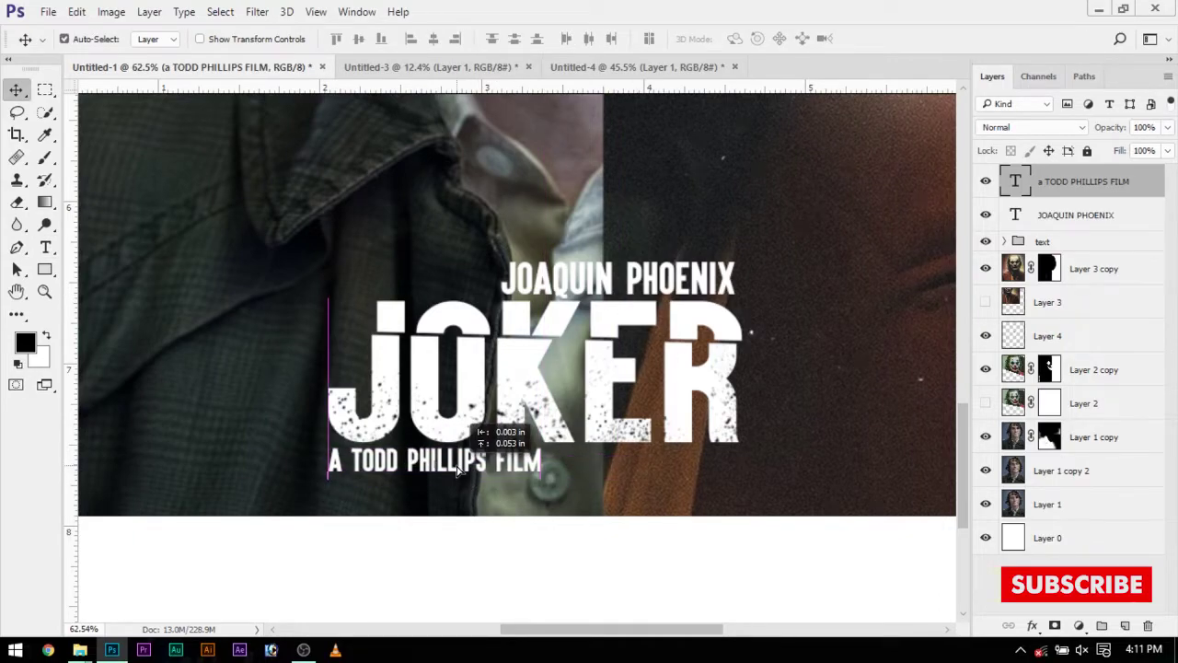
pyautogui.hotkey('ctrl', '0')
# - Group Layer 1 copy with the other base photo layers
pyautogui.click(1095, 436)
pyautogui.keyDown('shift'); pyautogui.click(1101, 504); pyautogui.keyUp('shift')
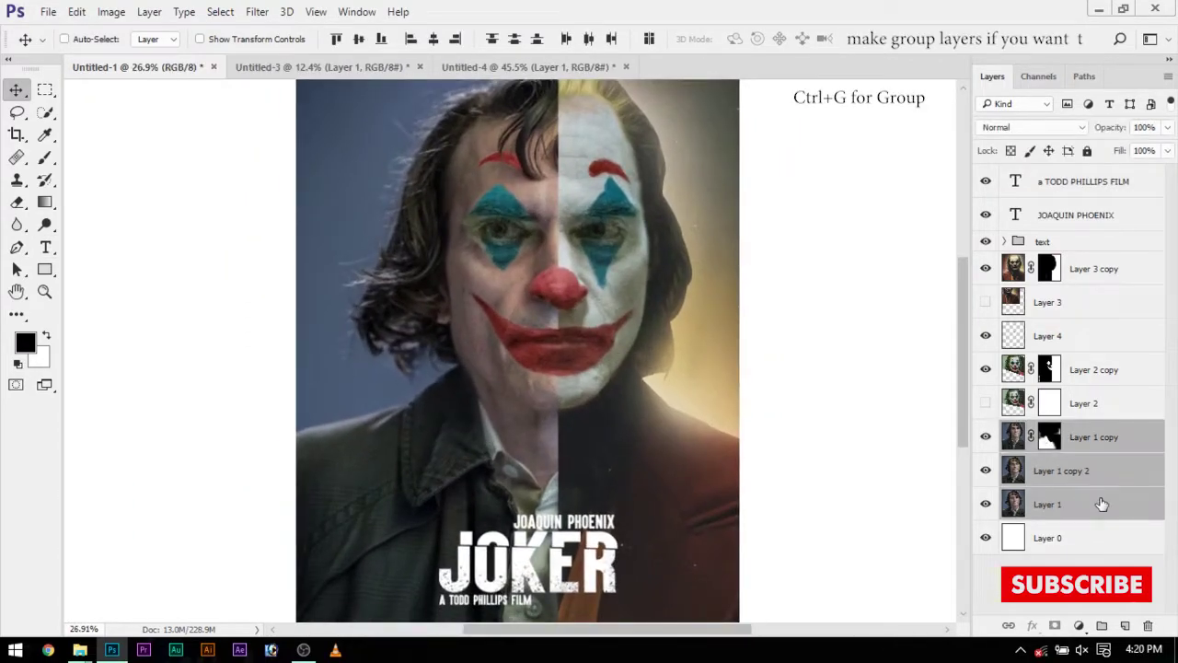
pyautogui.hotkey('ctrl', 'g')
pyautogui.click(987, 430)
pyautogui.click(987, 431)
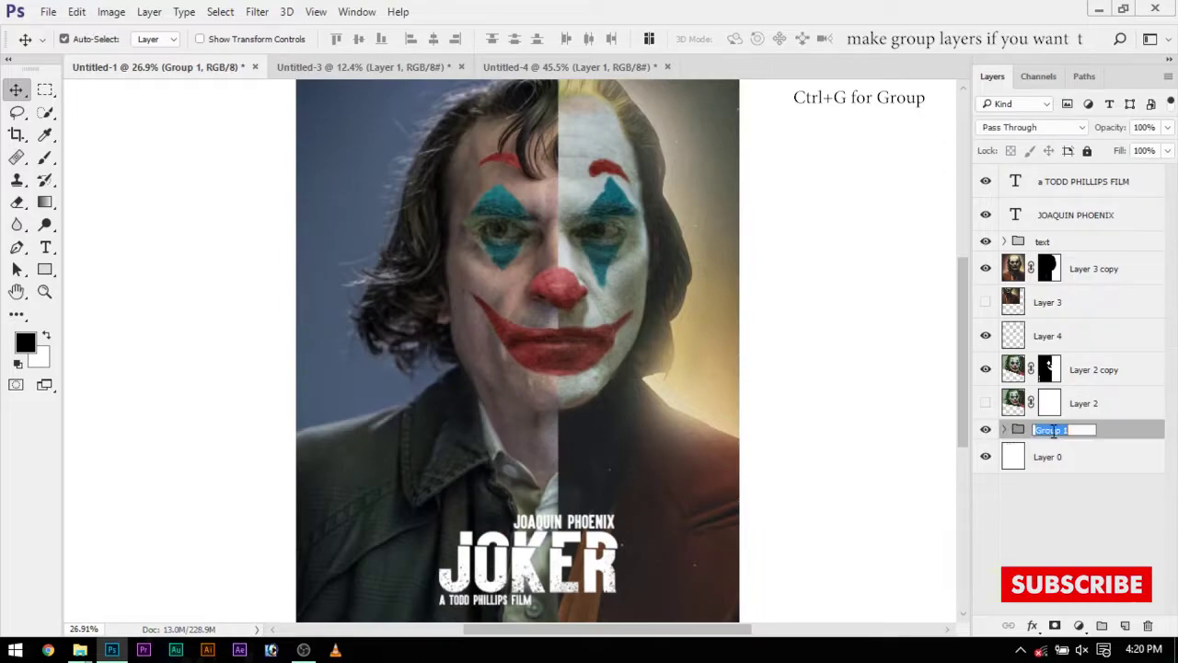
# - Group Layer 2 copy and Layer 2 into a group named joker
pyautogui.click(1099, 378)
pyautogui.keyDown('shift'); pyautogui.click(1117, 408); pyautogui.keyUp('shift')
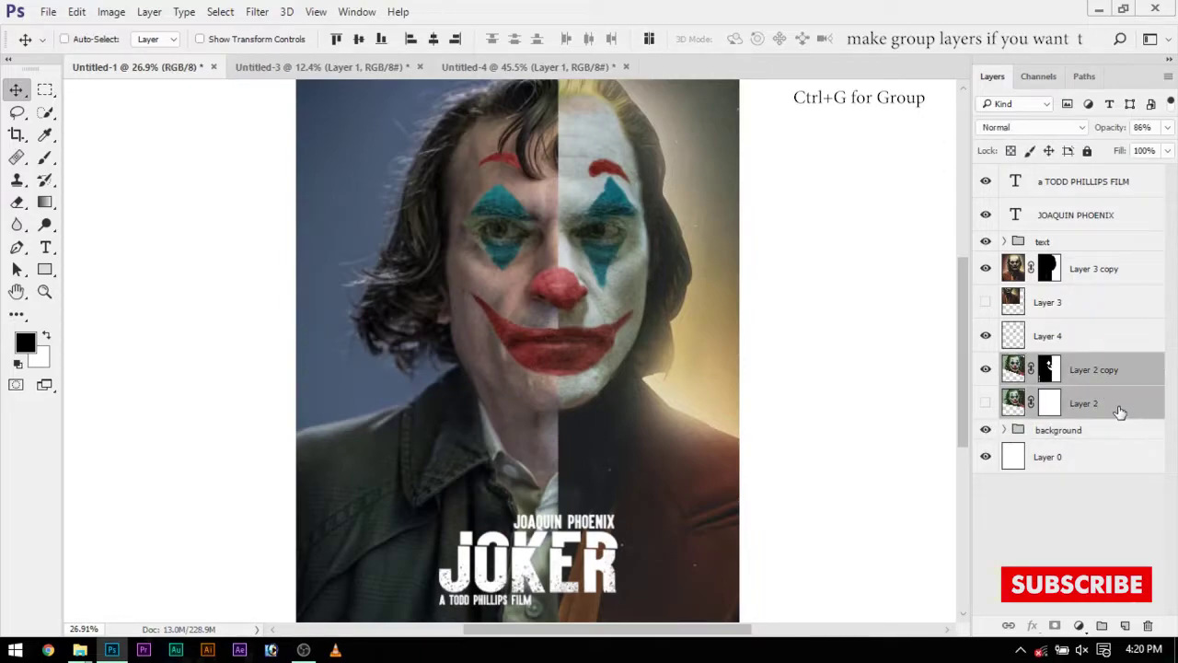
pyautogui.hotkey('ctrl', 'g')
pyautogui.doubleClick(1059, 365)
pyautogui.write('ker')
pyautogui.press('Return')
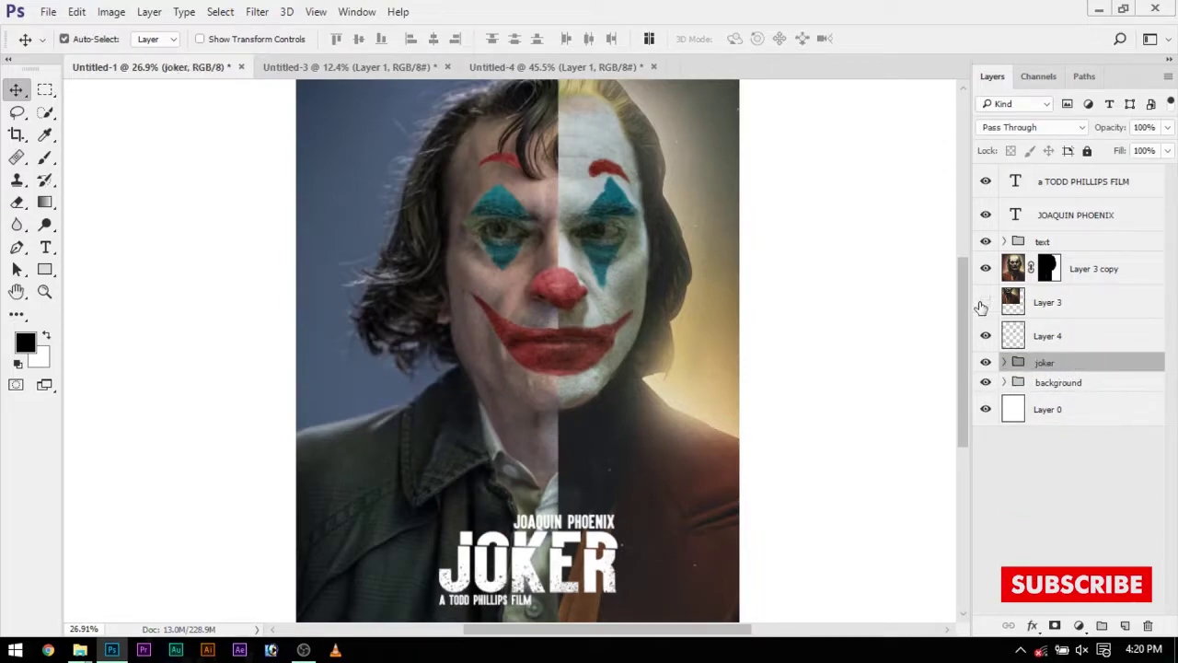
# - Move Layer 3 copy and Layer 4 into the joker group and collapse it
pyautogui.click(1053, 337)
pyautogui.click(986, 268)
pyautogui.click(985, 268)
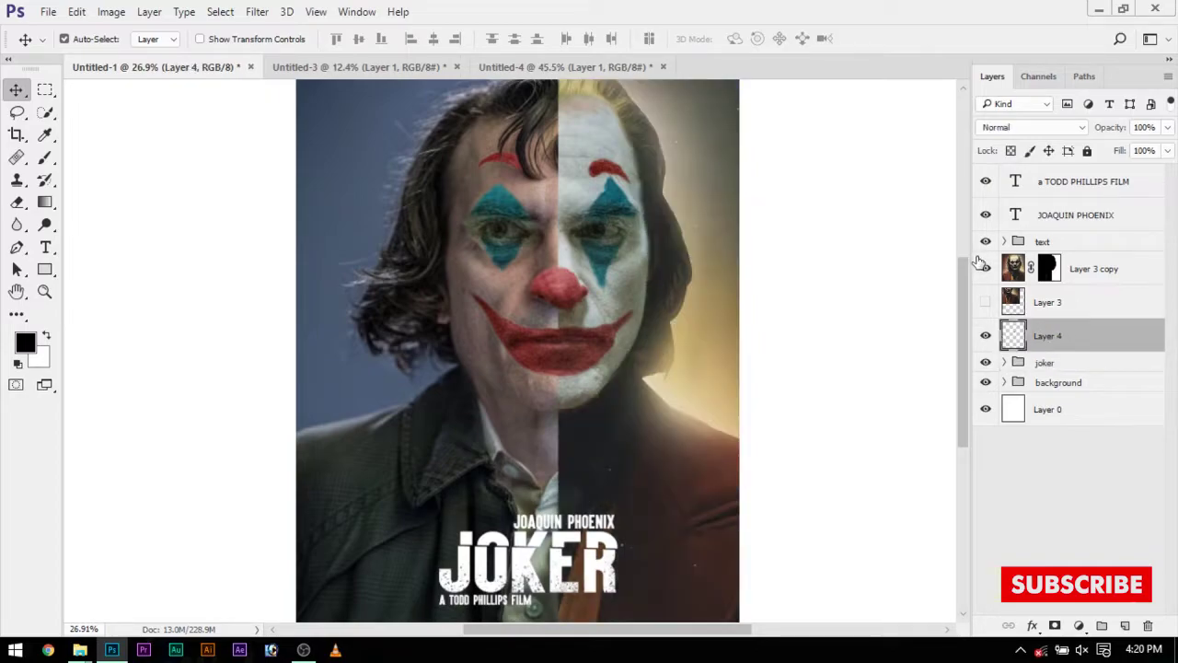
pyautogui.click(1093, 269)
pyautogui.moveTo(1086, 269); pyautogui.dragTo(1058, 373)
pyautogui.moveTo(1112, 307); pyautogui.dragTo(1118, 382)
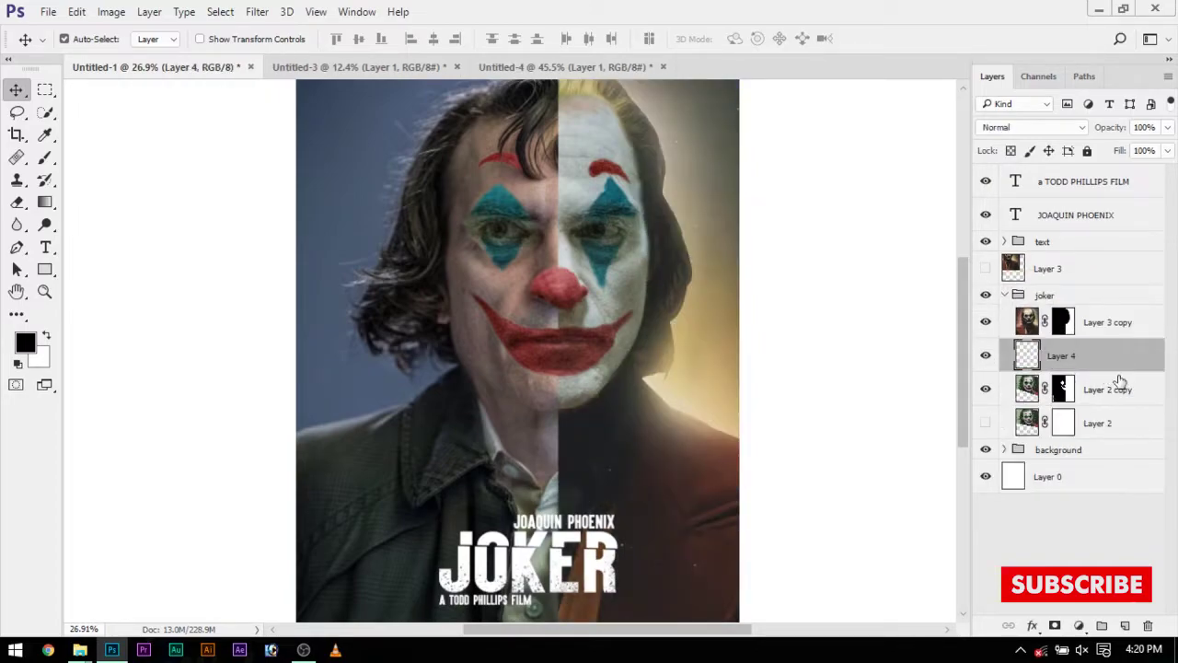
pyautogui.click(1045, 294)
pyautogui.click(1004, 295)
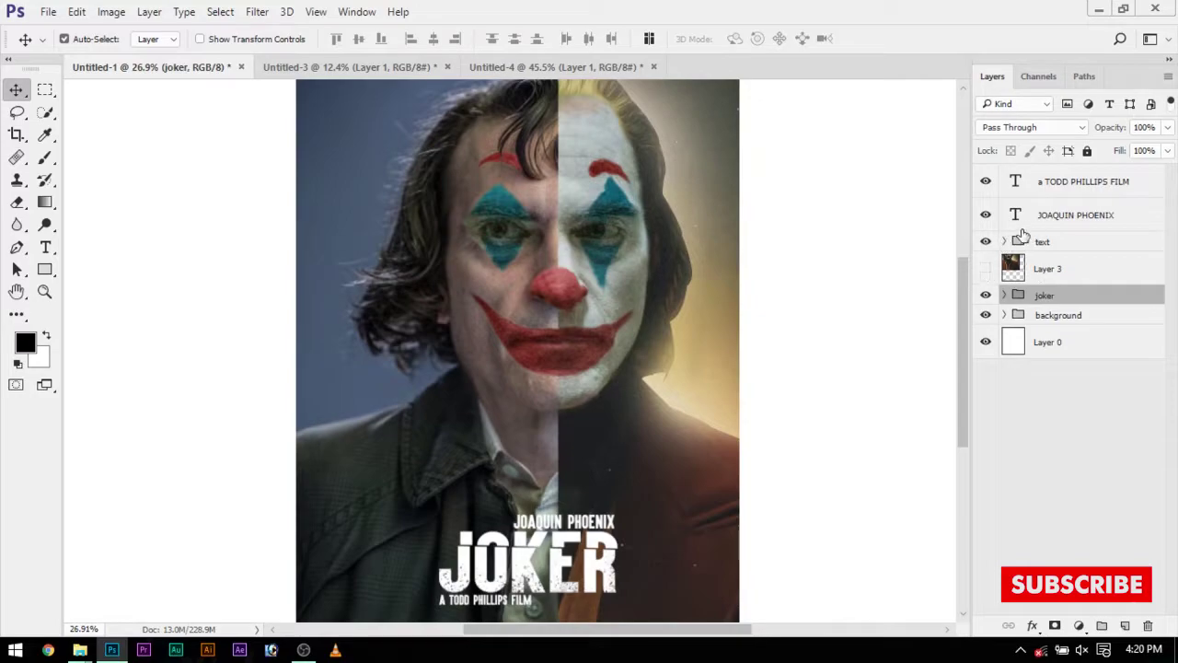
# - Move the two credit text layers into the text group and collapse it
pyautogui.click(1004, 241)
pyautogui.moveTo(1076, 181)
pyautogui.mouseDown()
pyautogui.moveTo(1042, 241)
pyautogui.moveTo(1077, 228)
pyautogui.moveTo(1058, 241)
pyautogui.mouseUp()
pyautogui.click(1004, 174)
# - Move Layer 3 into the joker group, then select and collapse the joker group
pyautogui.click(1004, 194)
pyautogui.scroll(-3, 688, 281)
pyautogui.press('b')
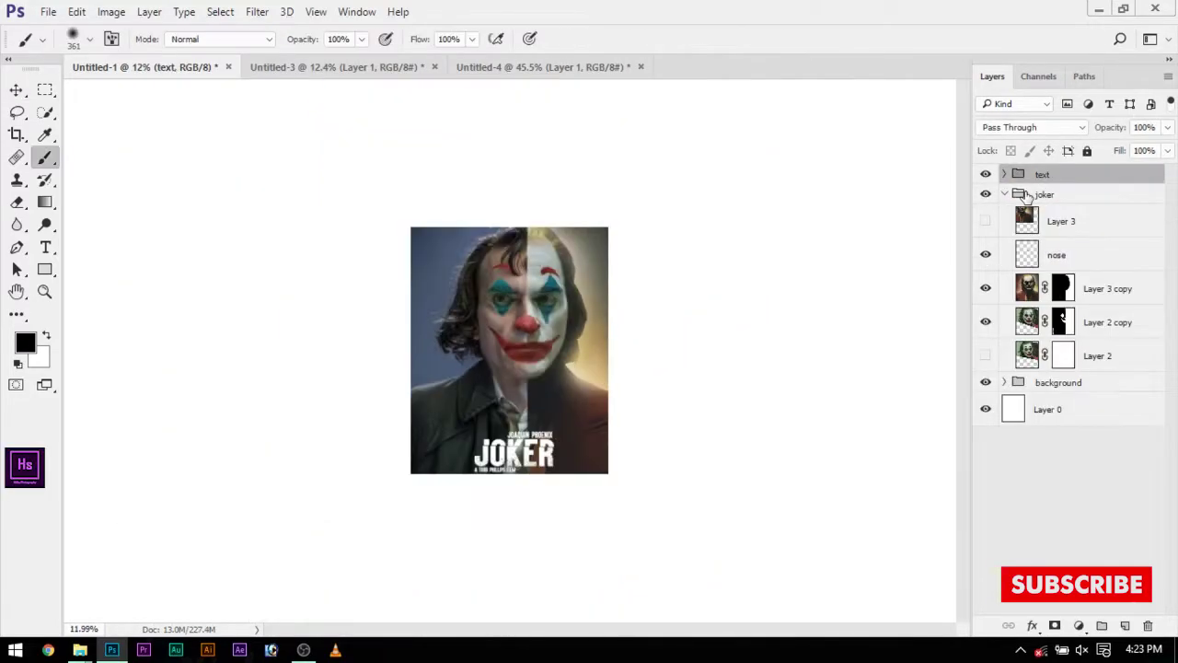
pyautogui.click(1024, 196)
# - Add a Selective Color adjustment layer beside the poster and add black to the Reds
pyautogui.click(1078, 625)
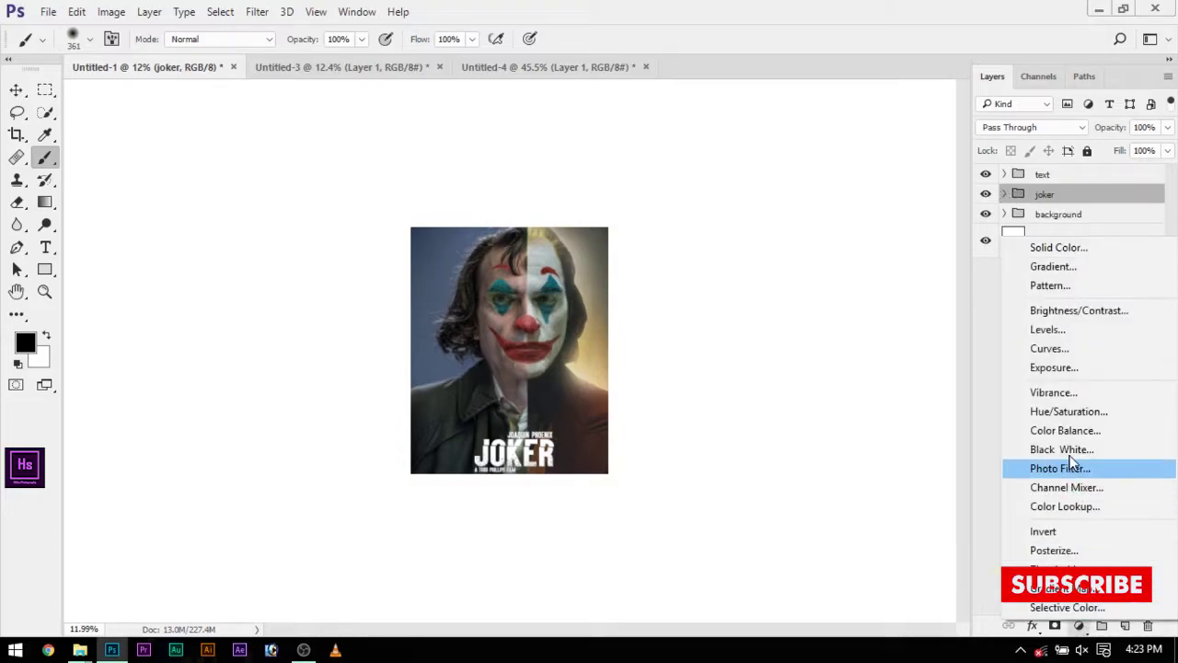
pyautogui.click(1067, 608)
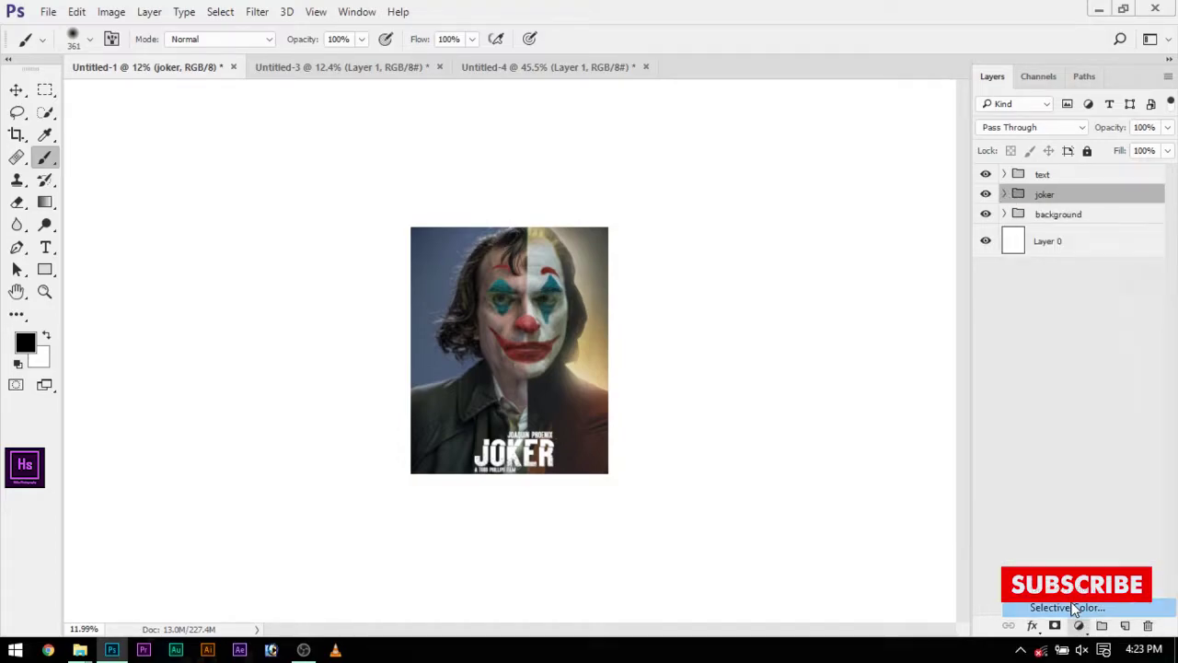
pyautogui.moveTo(697, 111); pyautogui.dragTo(903, 190)
pyautogui.scroll(3, 575, 270)
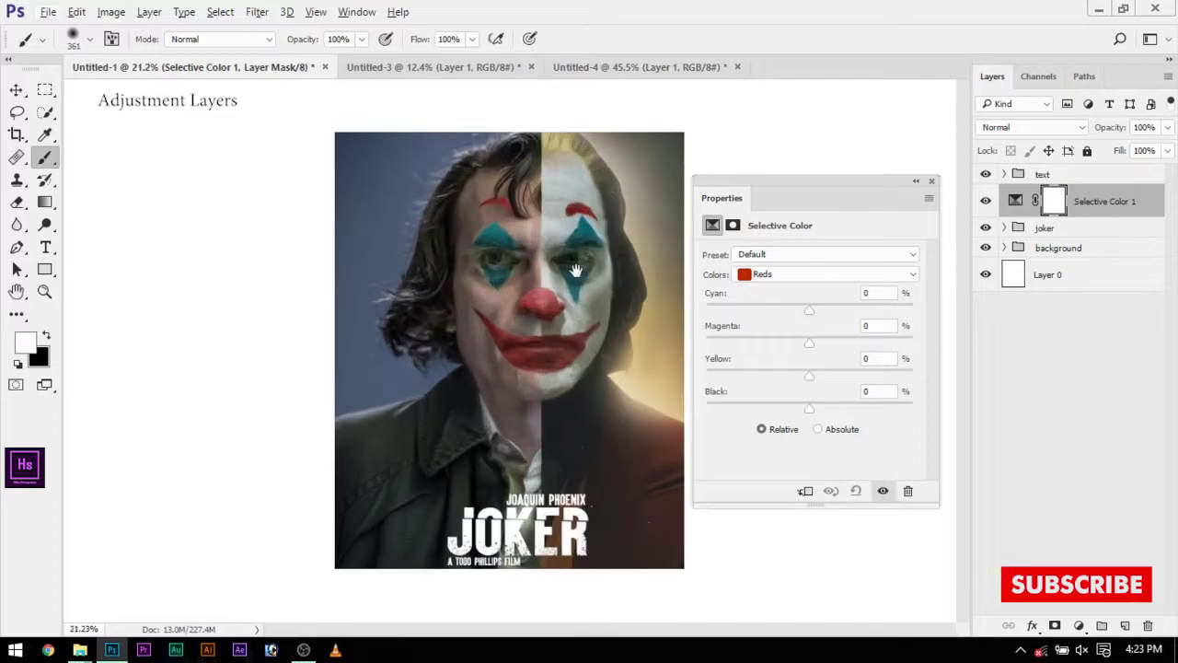
pyautogui.scroll(1, 573, 266)
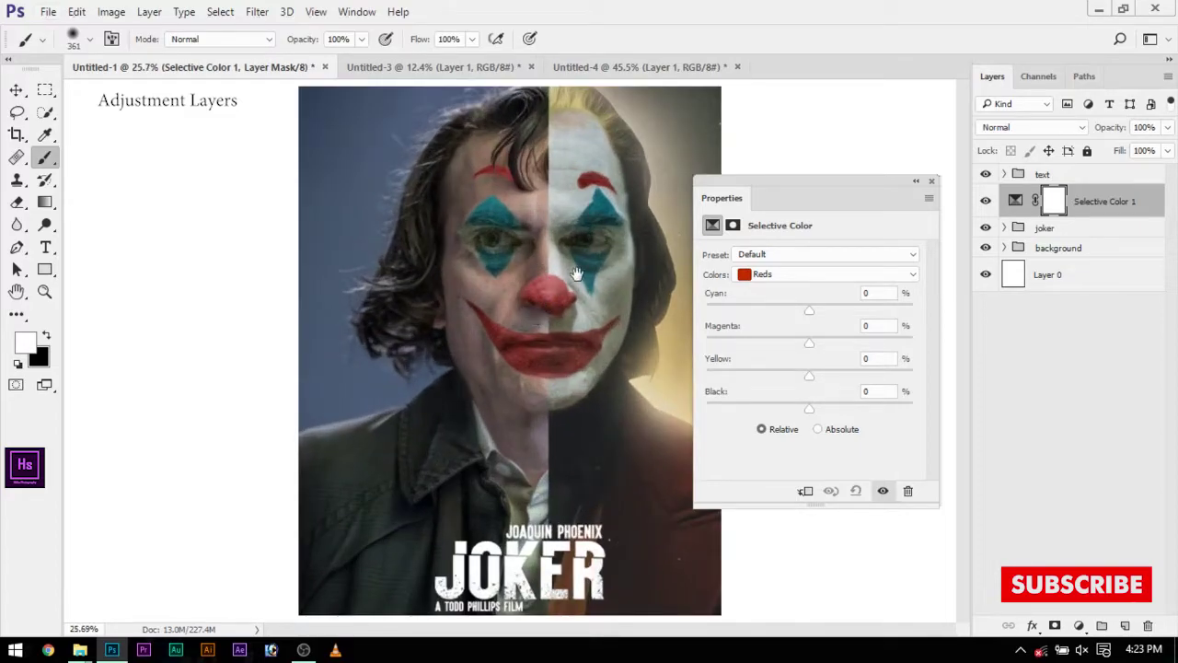
pyautogui.scroll(-2, 575, 273)
pyautogui.scroll(1, 575, 273)
pyautogui.moveTo(809, 408)
pyautogui.mouseDown()
pyautogui.moveTo(680, 396)
pyautogui.moveTo(825, 421)
pyautogui.moveTo(813, 409)
pyautogui.moveTo(823, 408)
pyautogui.moveTo(720, 411)
pyautogui.mouseUp()
# - Clip Selective Color 1 to the joker group and step through Blacks, Whites, Blues and Cyans
pyautogui.click(819, 274)
pyautogui.click(791, 389)
pyautogui.hotkey('ctrl', 'alt', 'g')
pyautogui.click(824, 373)
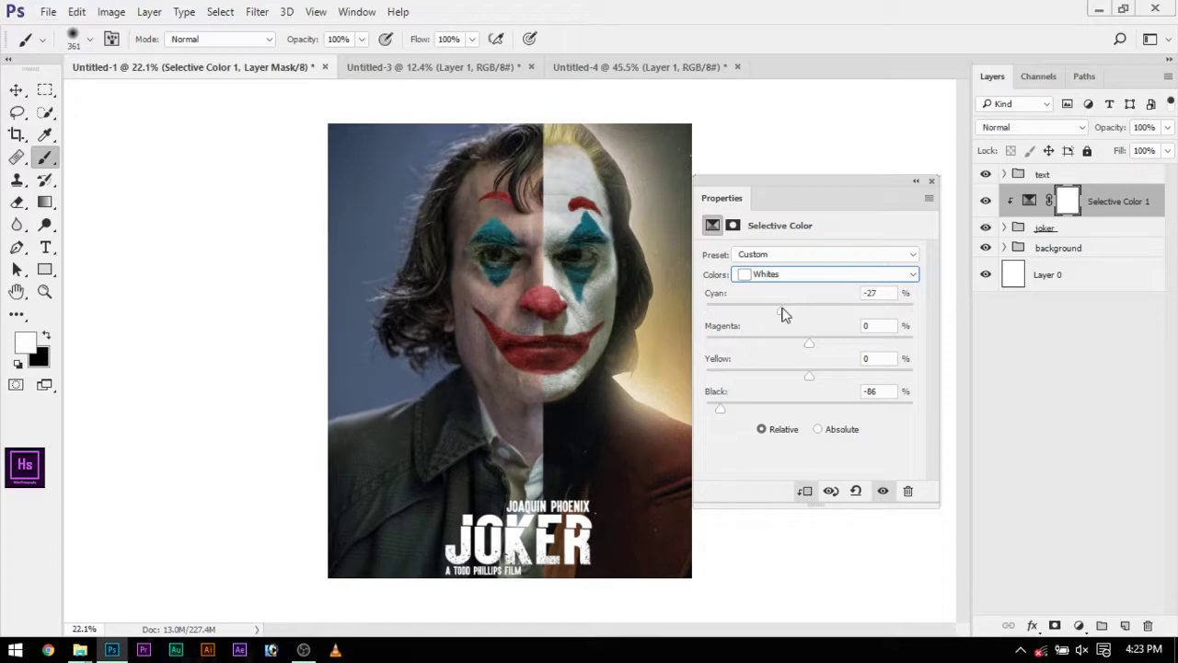
pyautogui.click(794, 275)
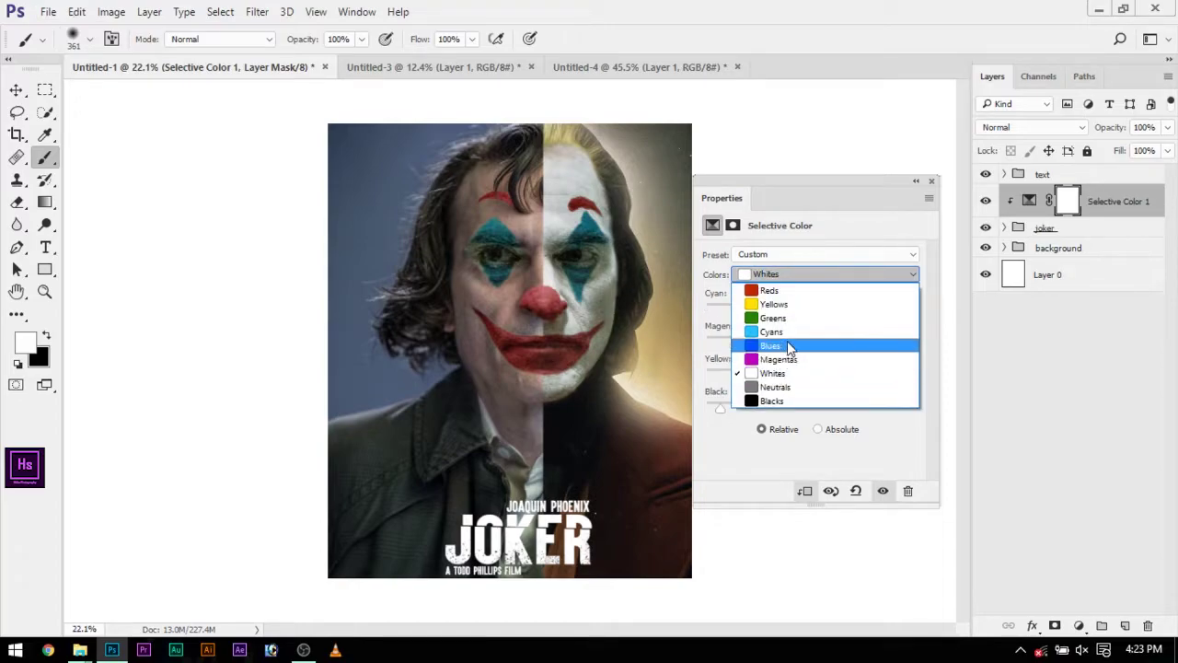
pyautogui.click(789, 344)
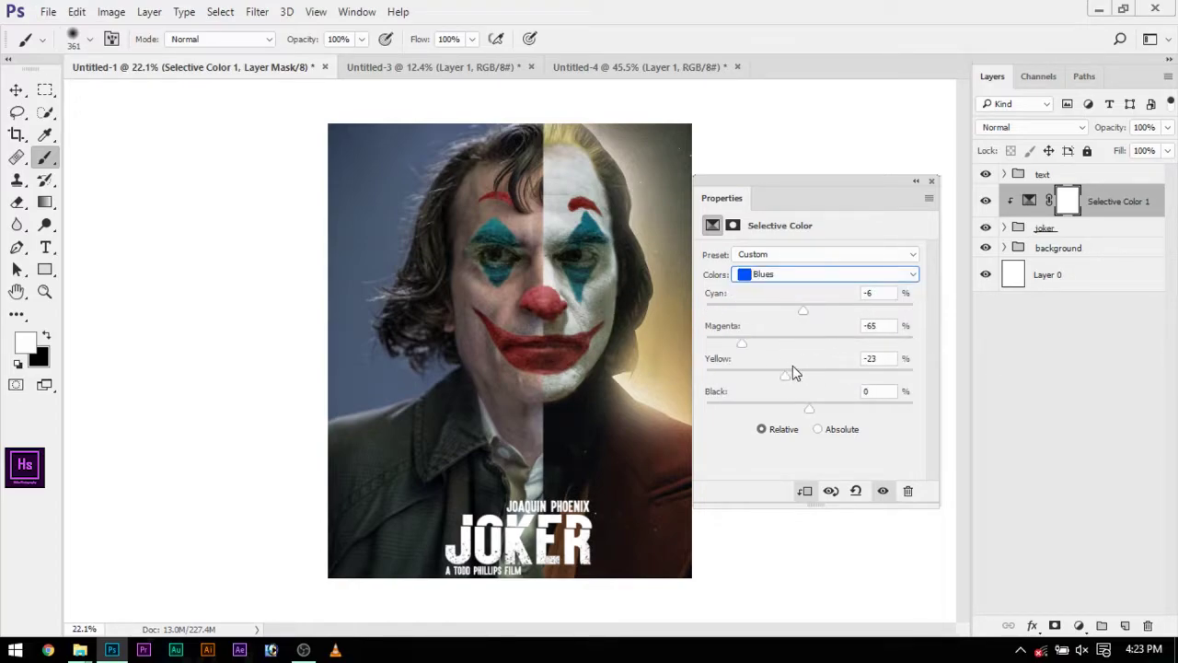
pyautogui.click(791, 274)
pyautogui.click(789, 333)
# - Set Cyans magenta to +45 and Magentas cyan to +10, then close the Properties panel
pyautogui.moveTo(912, 343); pyautogui.dragTo(855, 343)
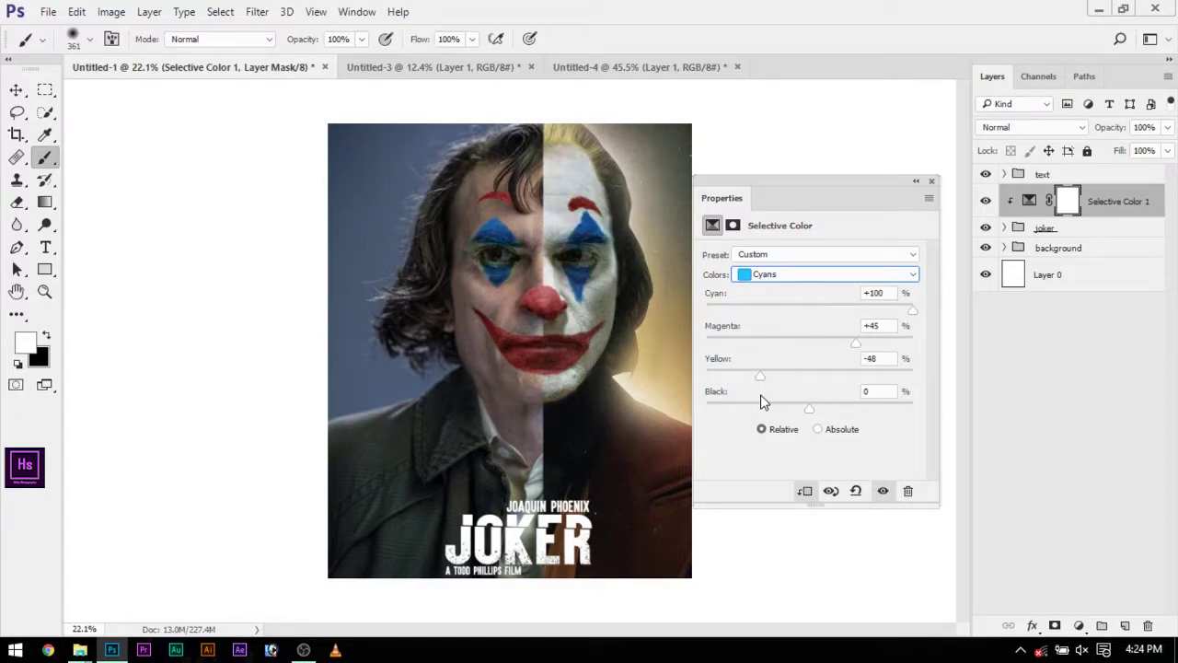
pyautogui.moveTo(761, 409); pyautogui.dragTo(761, 414)
pyautogui.click(793, 274)
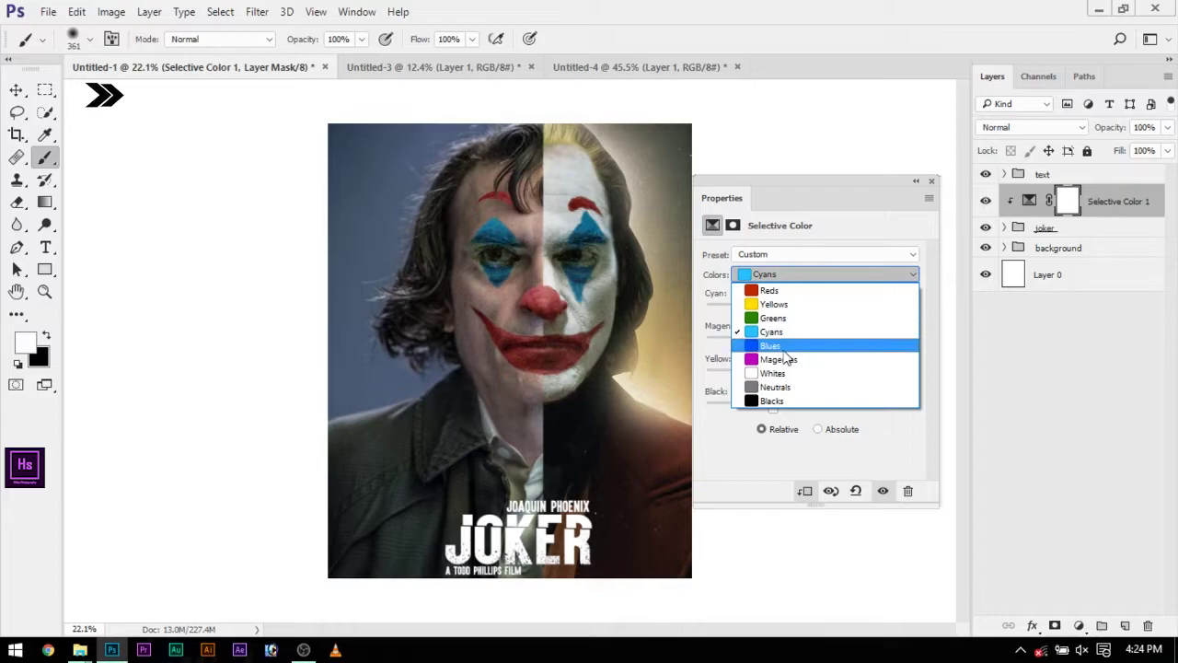
pyautogui.click(789, 349)
pyautogui.click(799, 274)
pyautogui.click(789, 365)
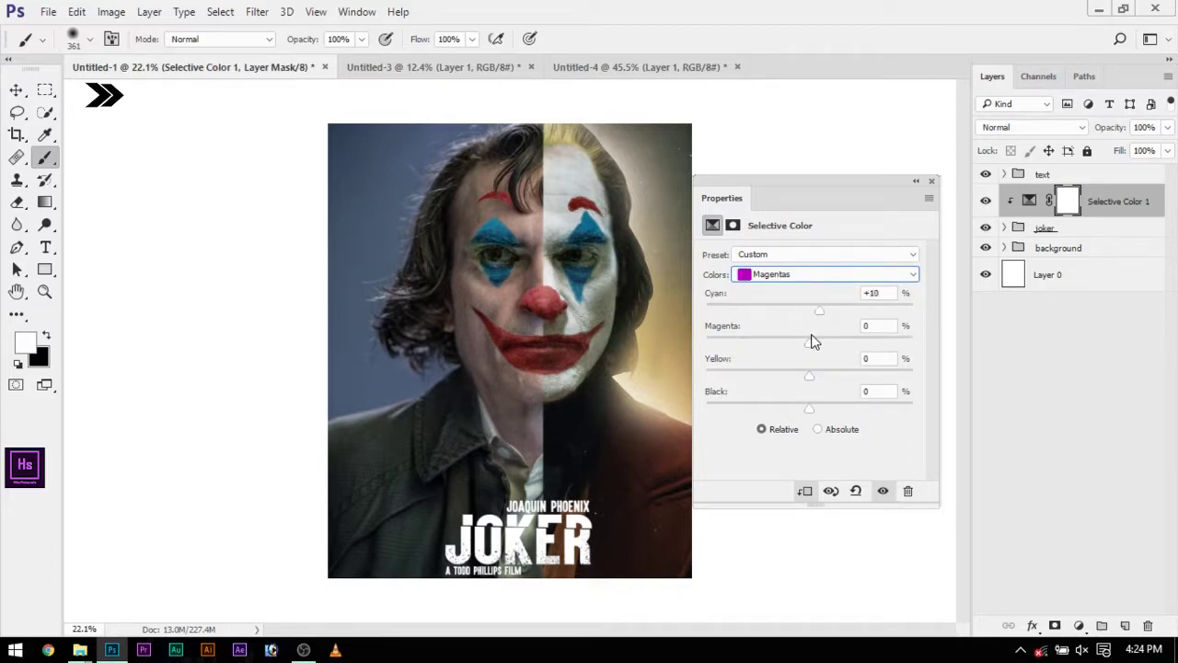
pyautogui.click(798, 274)
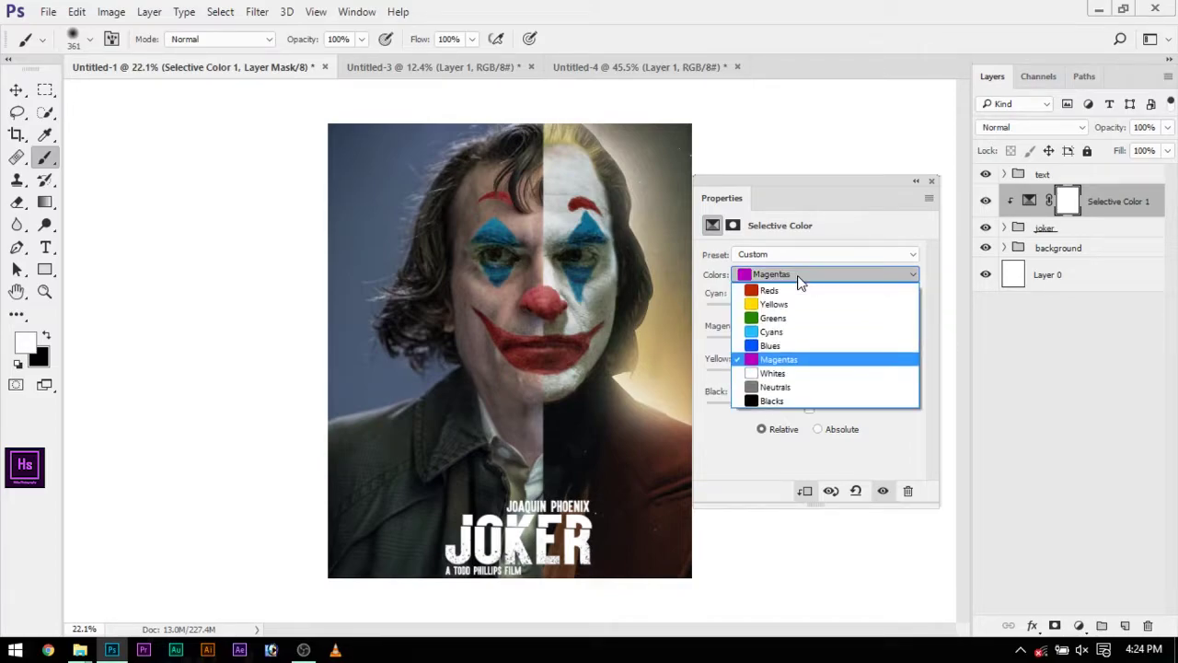
pyautogui.click(789, 361)
pyautogui.click(882, 491)
# - Hide the poster titles and the background group to inspect the face
pyautogui.click(984, 174)
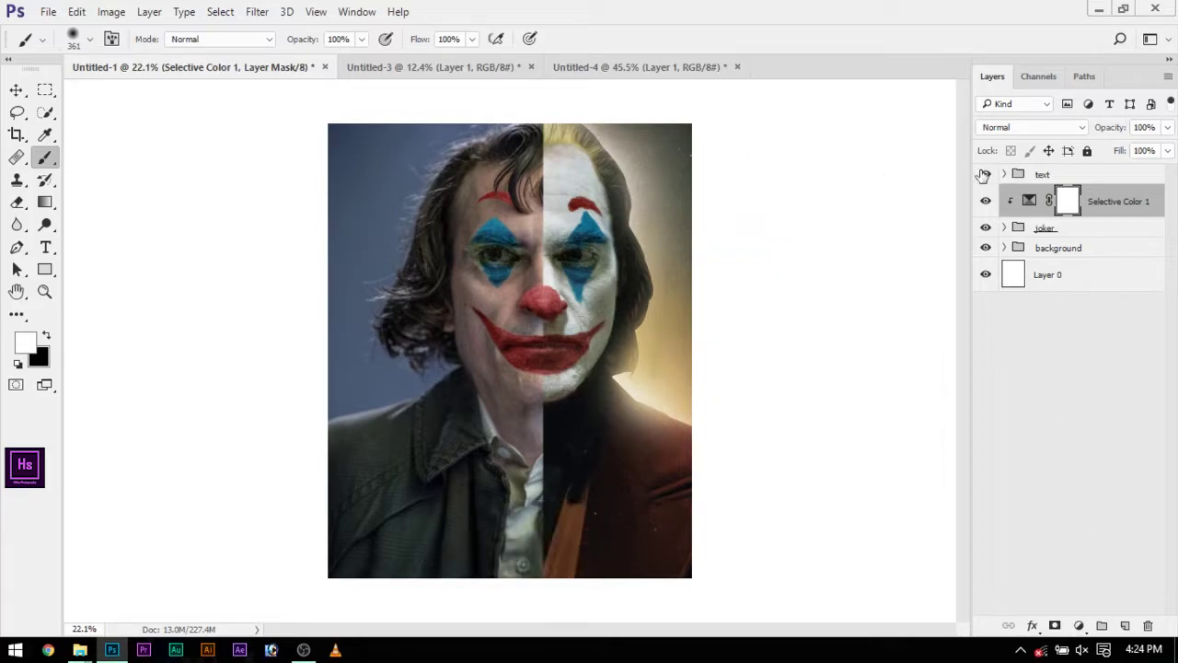
pyautogui.click(1039, 229)
pyautogui.click(1059, 247)
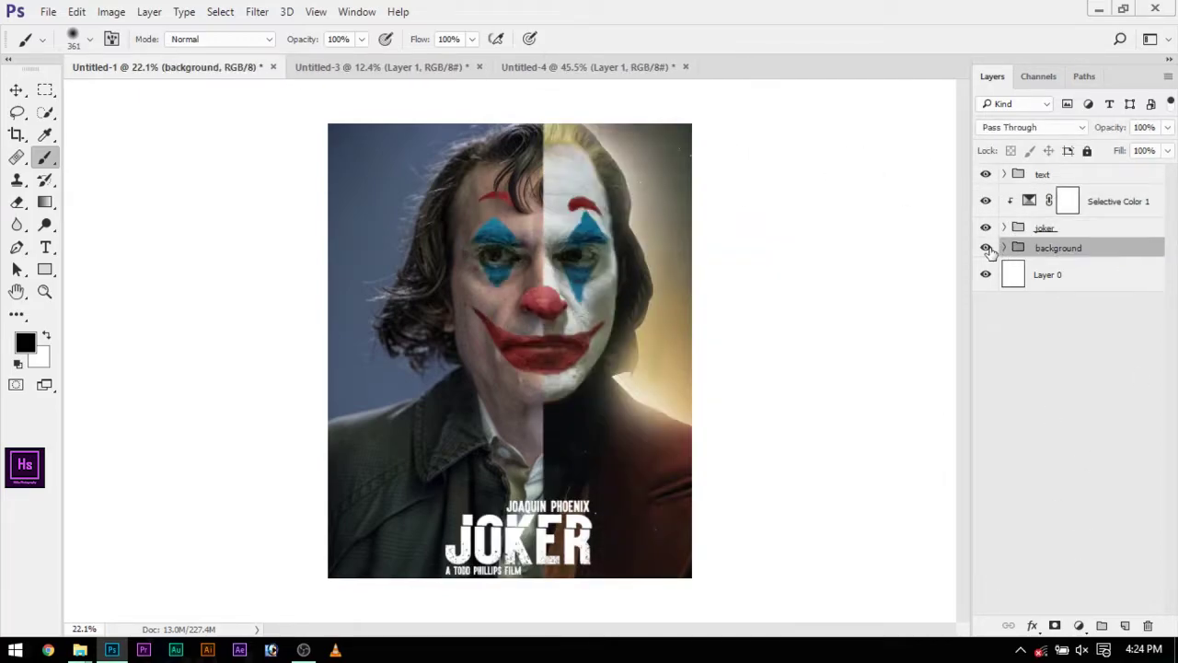
pyautogui.click(984, 247)
# - Show the background group again and add a Selective Color adjustment layer above it
pyautogui.scroll(3, 566, 221)
pyautogui.scroll(-3, 543, 331)
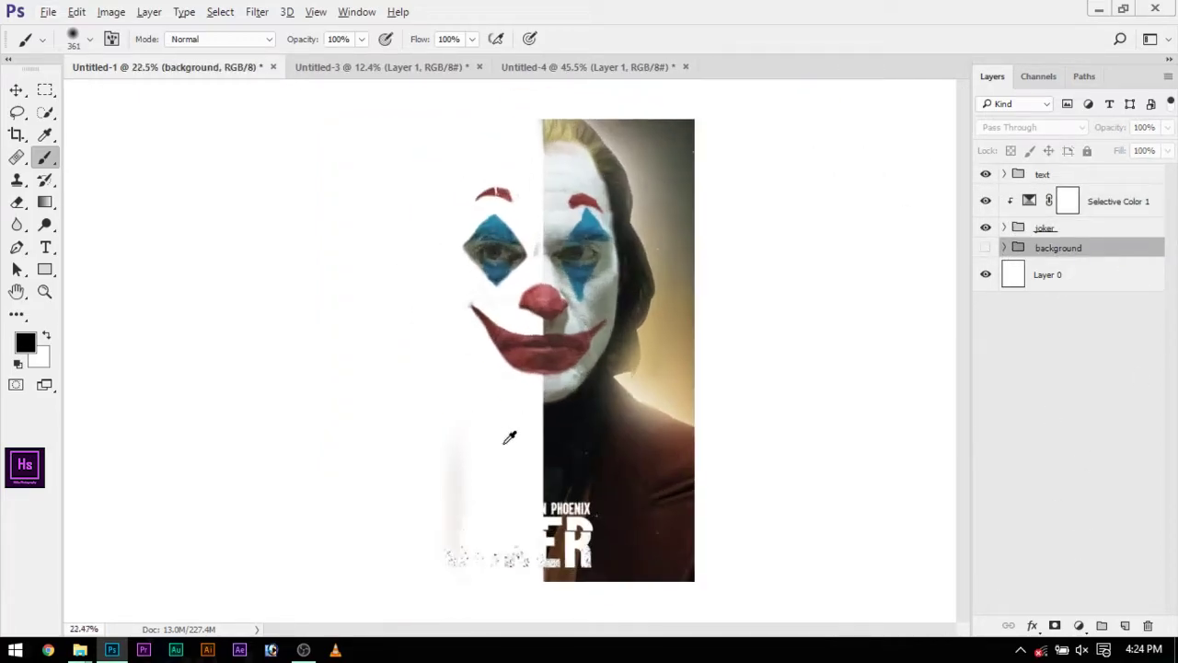
pyautogui.scroll(3, 504, 347)
pyautogui.scroll(-2, 843, 313)
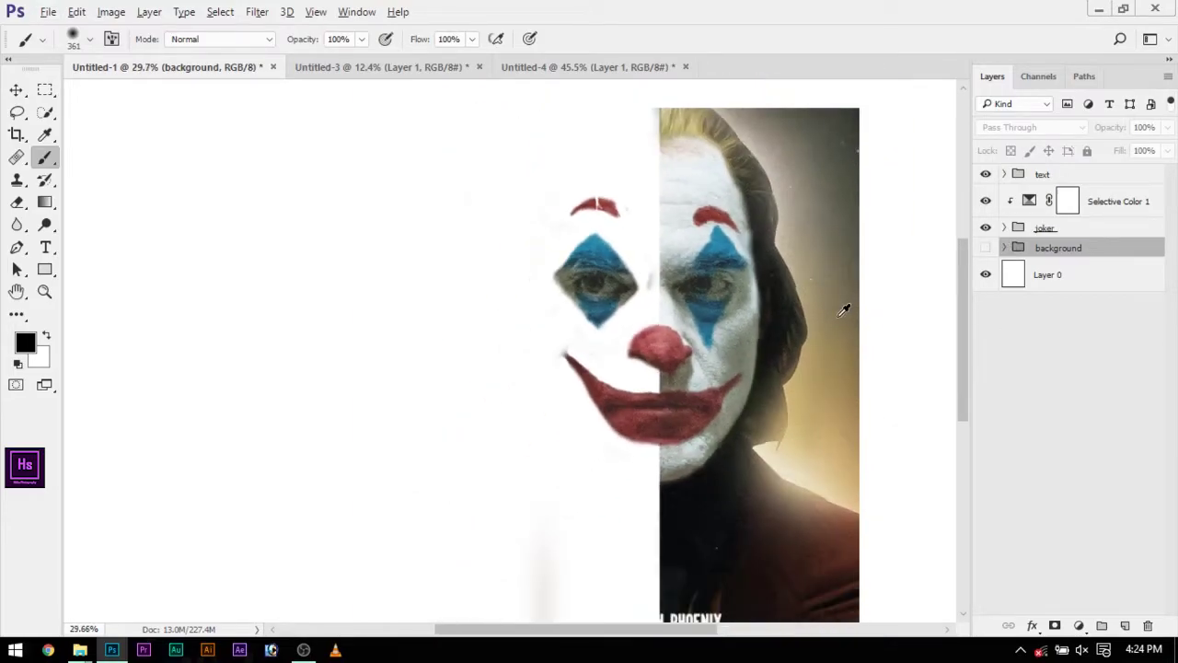
pyautogui.scroll(-2, 842, 313)
pyautogui.click(985, 248)
pyautogui.click(1079, 625)
pyautogui.click(1114, 603)
# - Clip Selective Color 2 to the background group, lower Reds black, and set Whites black to −100
pyautogui.hotkey('ctrl', 'alt', 'g')
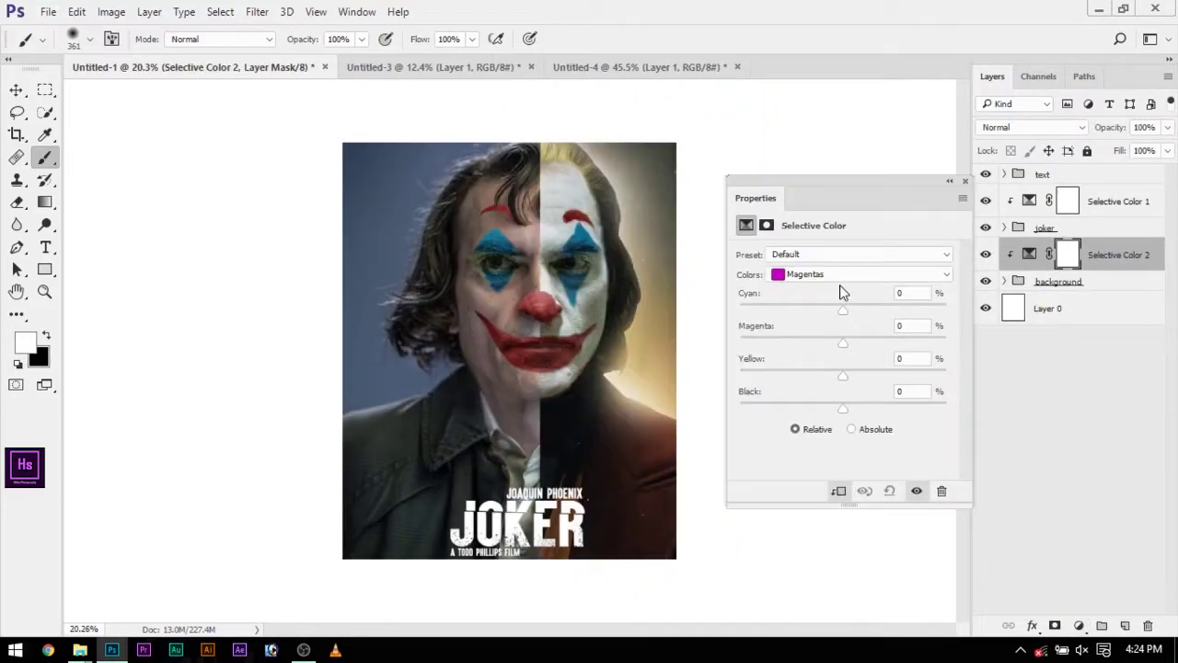
pyautogui.click(839, 274)
pyautogui.click(832, 273)
pyautogui.moveTo(831, 411); pyautogui.dragTo(827, 403)
pyautogui.click(828, 275)
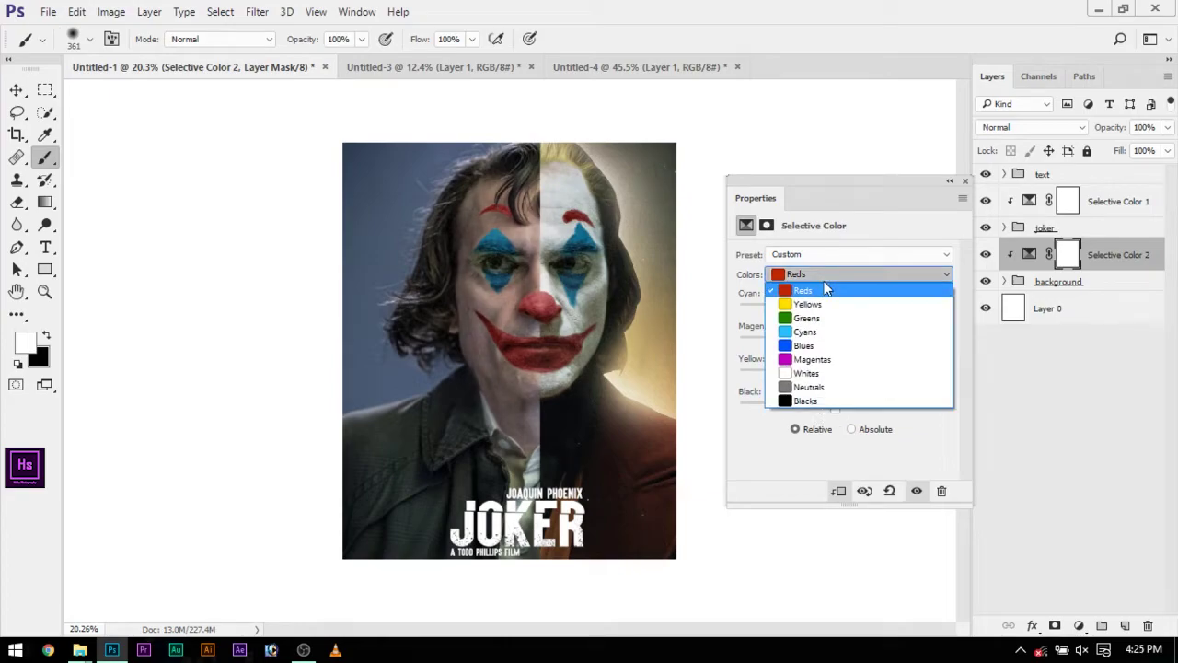
pyautogui.click(805, 400)
pyautogui.click(828, 275)
pyautogui.click(812, 373)
pyautogui.moveTo(842, 403); pyautogui.dragTo(743, 405)
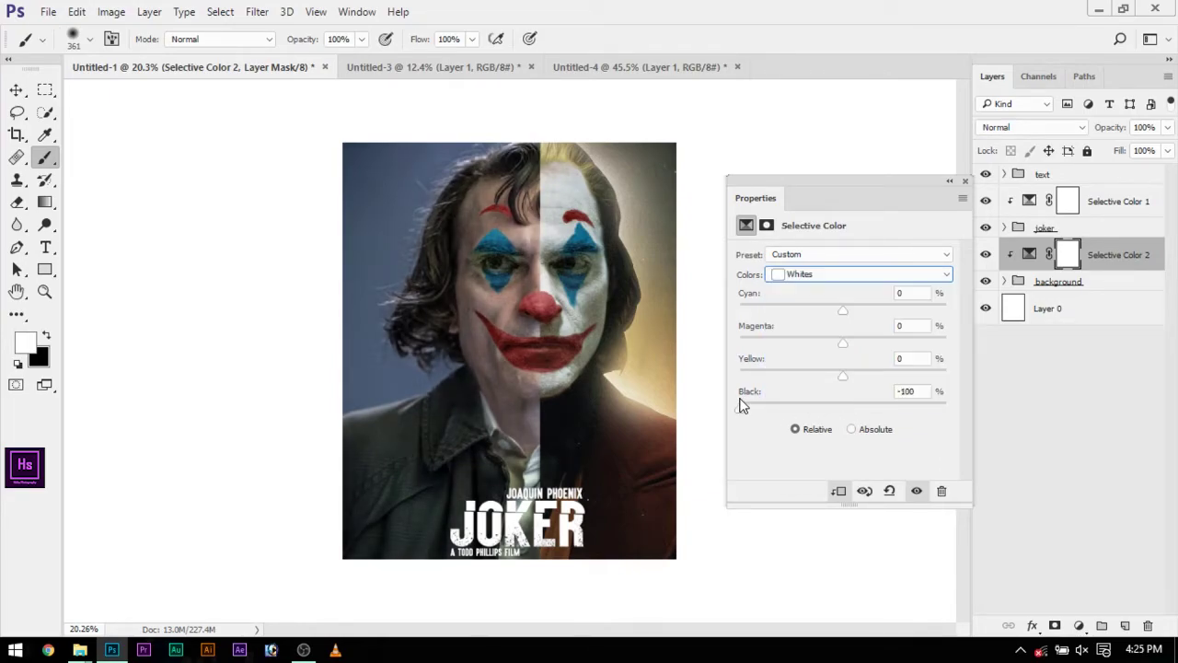
# - Set Reds cyan to −100 and Yellows cyan to +5, then collapse the panel and select the text group
pyautogui.click(828, 274)
pyautogui.moveTo(842, 310); pyautogui.dragTo(750, 296)
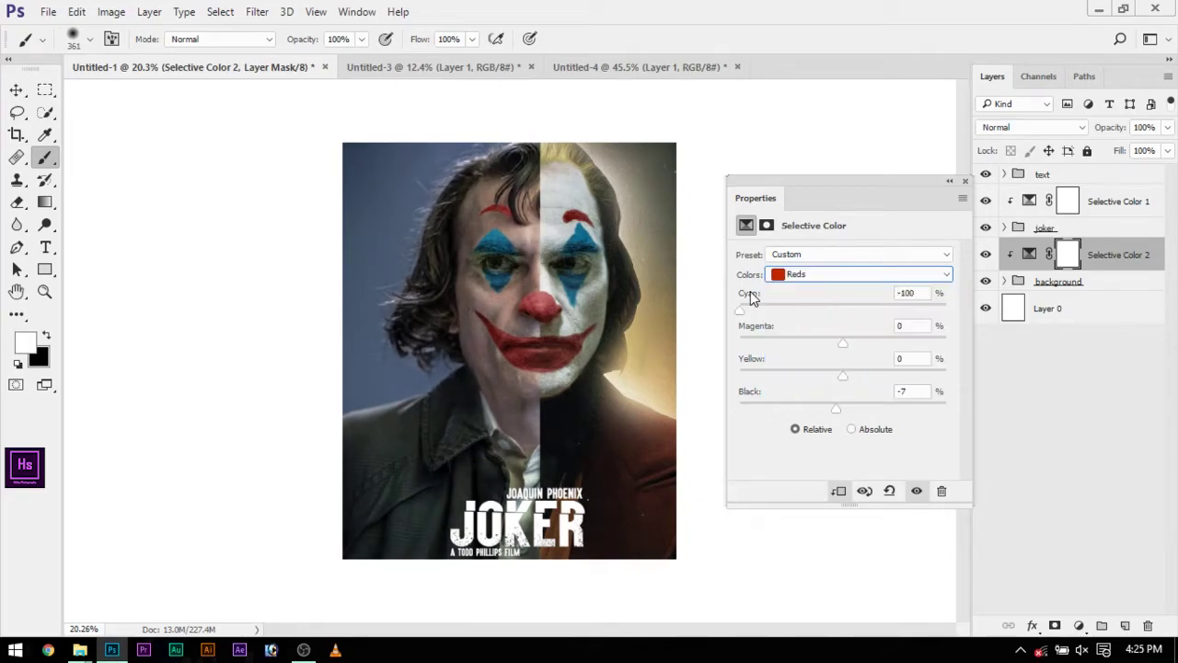
pyautogui.click(828, 274)
pyautogui.moveTo(842, 311); pyautogui.dragTo(849, 309)
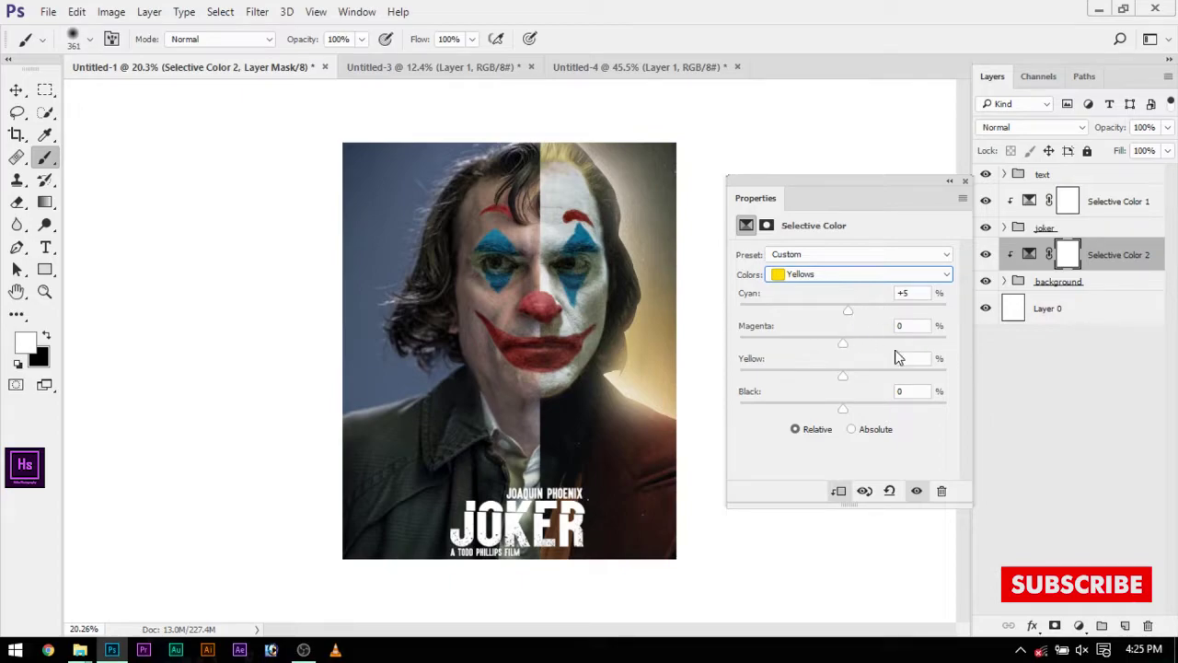
pyautogui.click(828, 275)
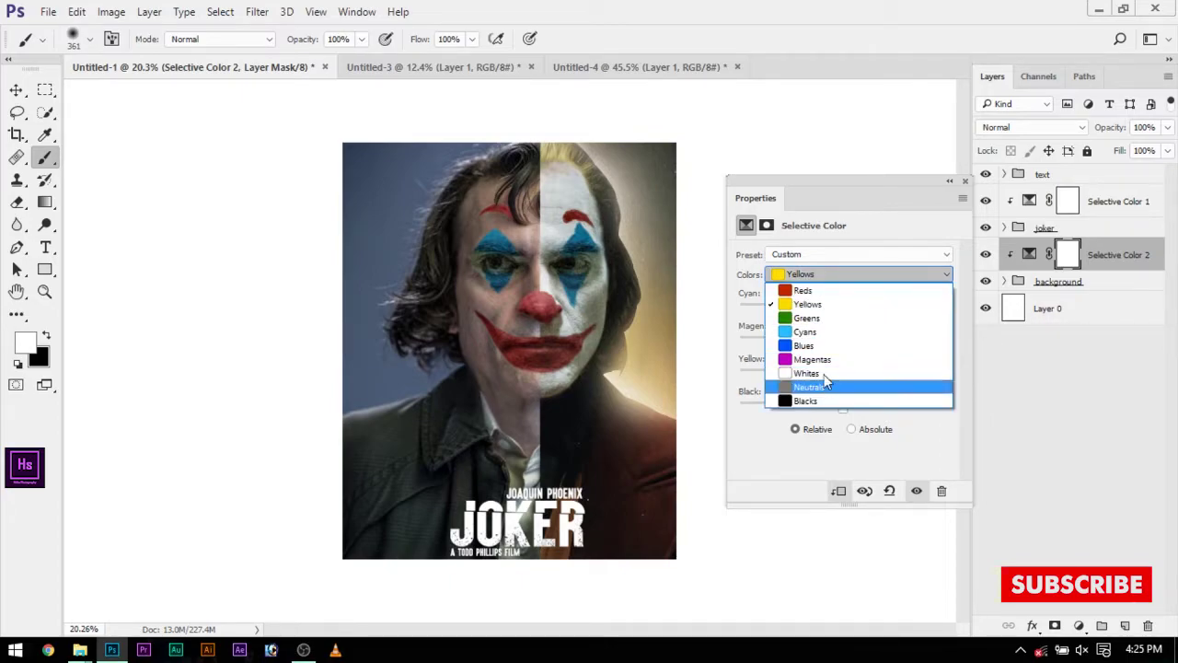
pyautogui.click(805, 328)
pyautogui.click(829, 275)
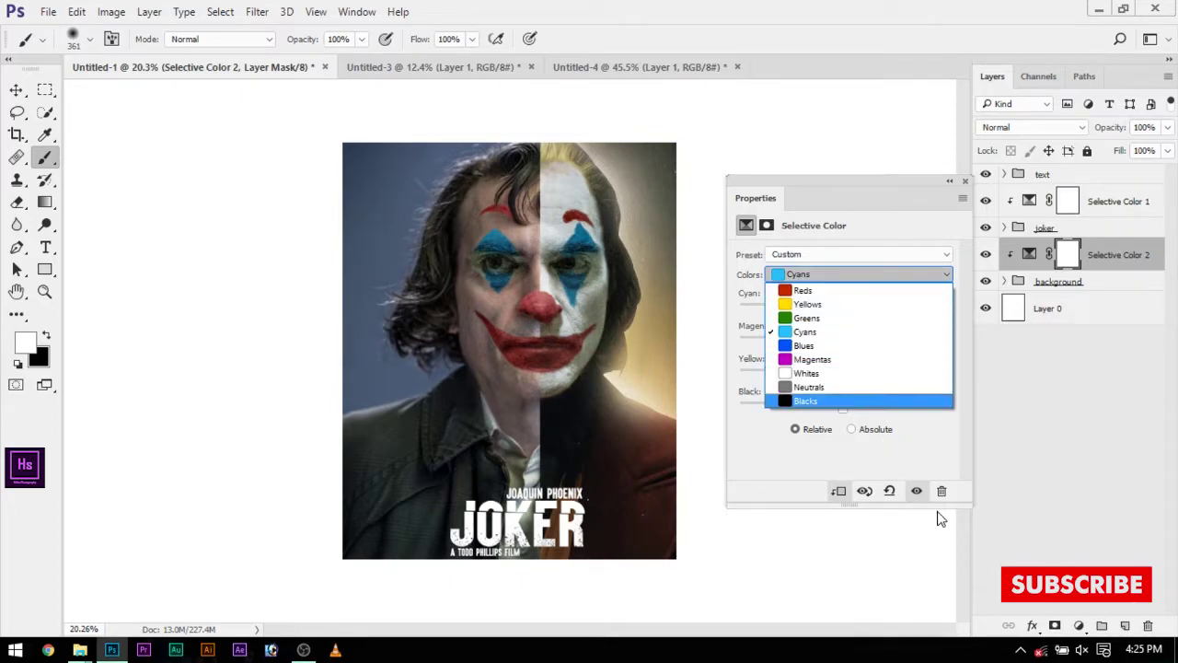
pyautogui.click(937, 512)
pyautogui.click(950, 180)
pyautogui.click(1065, 177)
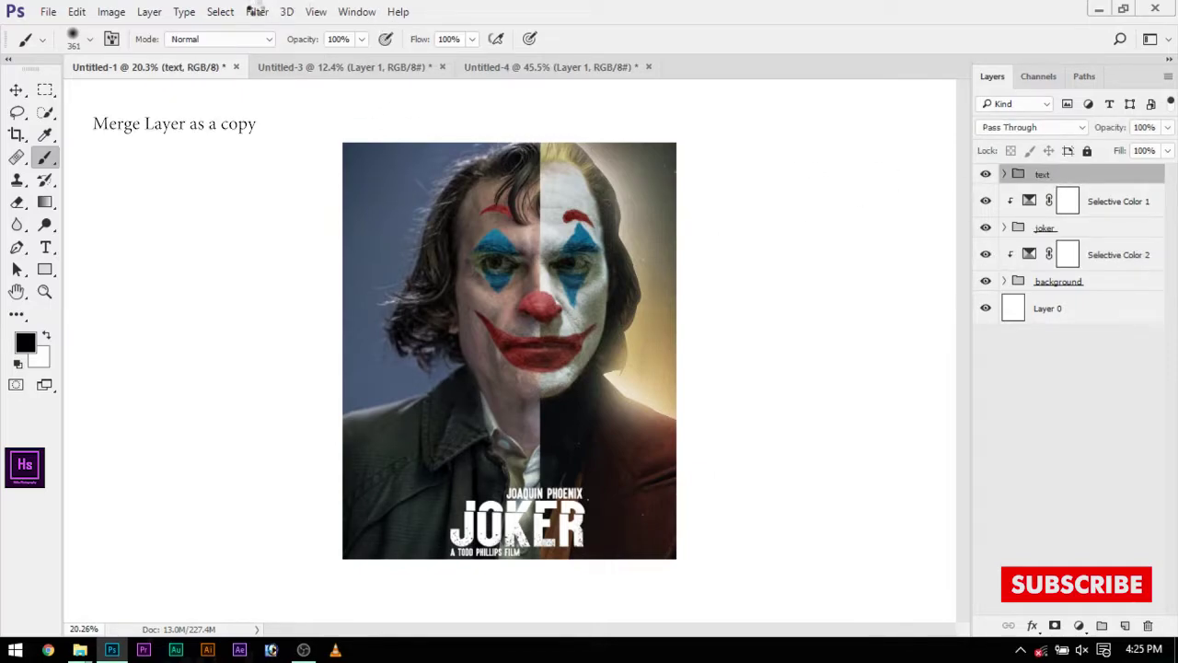
# - Merge visible layers into Layer 6 and boost Blue and Green Primary saturation in Camera Raw
pyautogui.hotkey('ctrl', 'shift', 'alt', 'e')
pyautogui.click(256, 13)
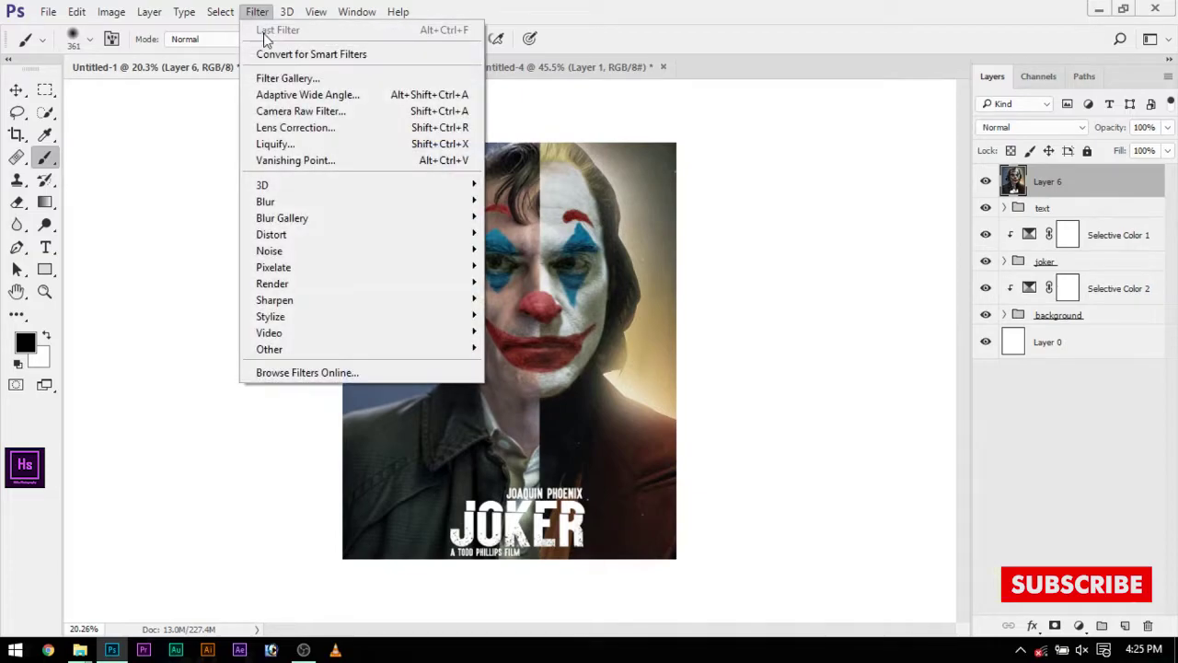
pyautogui.click(292, 111)
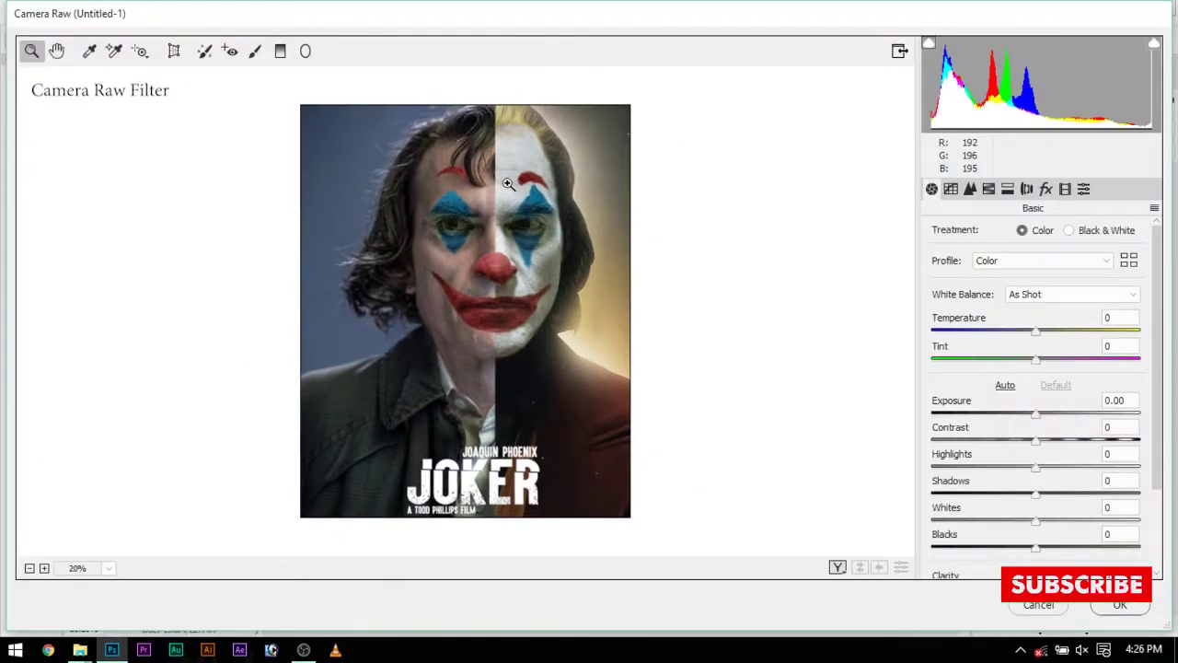
pyautogui.click(1069, 187)
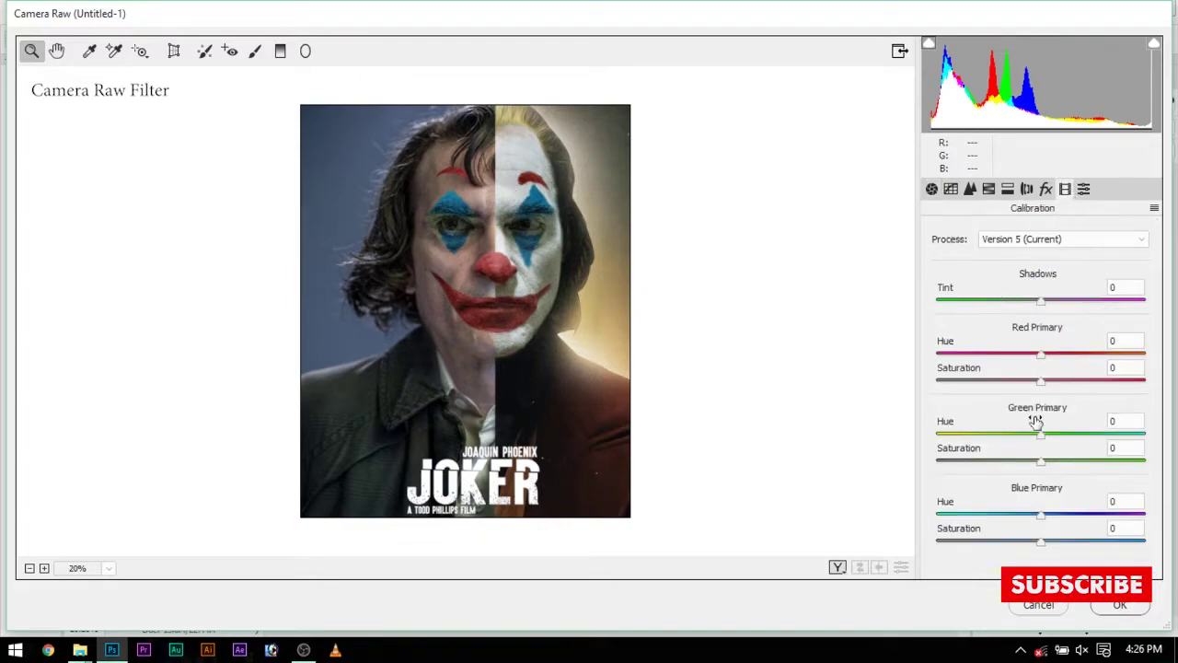
pyautogui.moveTo(1043, 543)
pyautogui.mouseDown()
pyautogui.moveTo(1107, 541)
pyautogui.moveTo(1070, 569)
pyautogui.mouseUp()
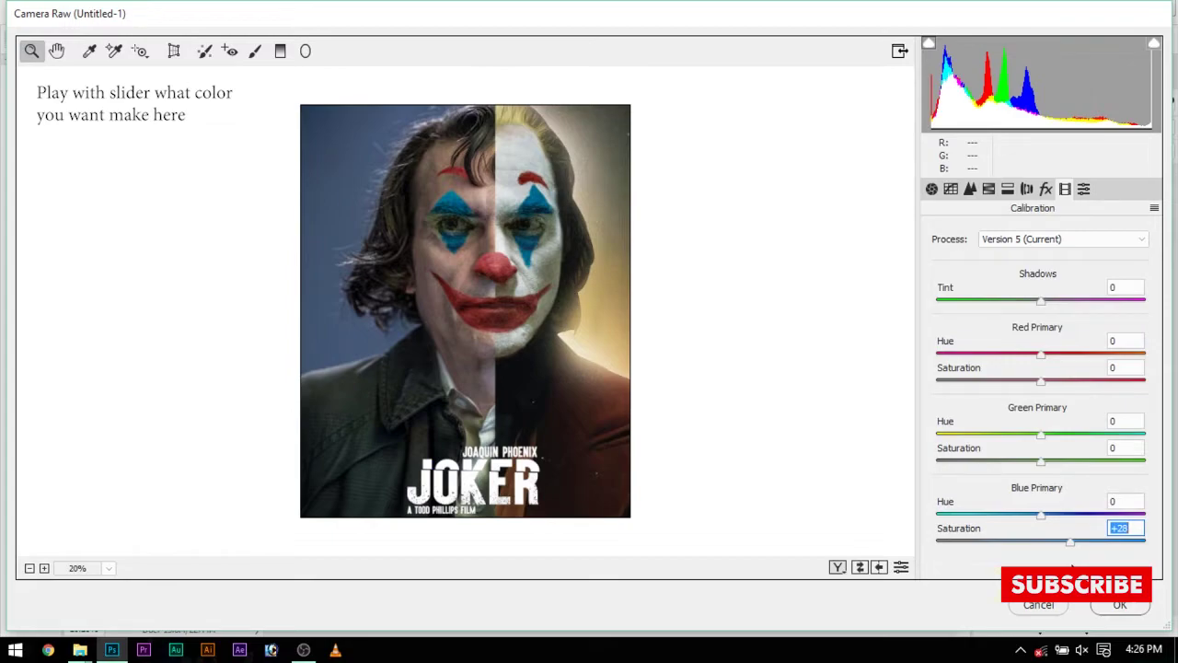
pyautogui.moveTo(1035, 460); pyautogui.dragTo(1090, 469)
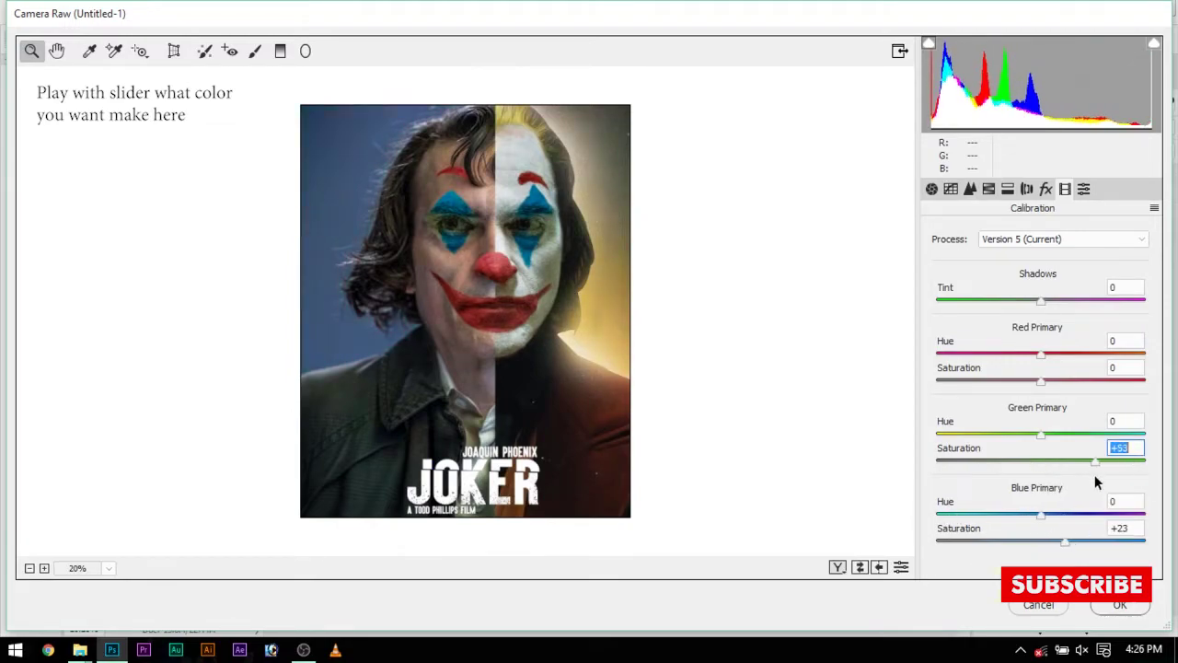
# - Raise HSL luminance for oranges, reds (+46), yellows, greens, aquas, blues and purples (+98)
pyautogui.click(970, 188)
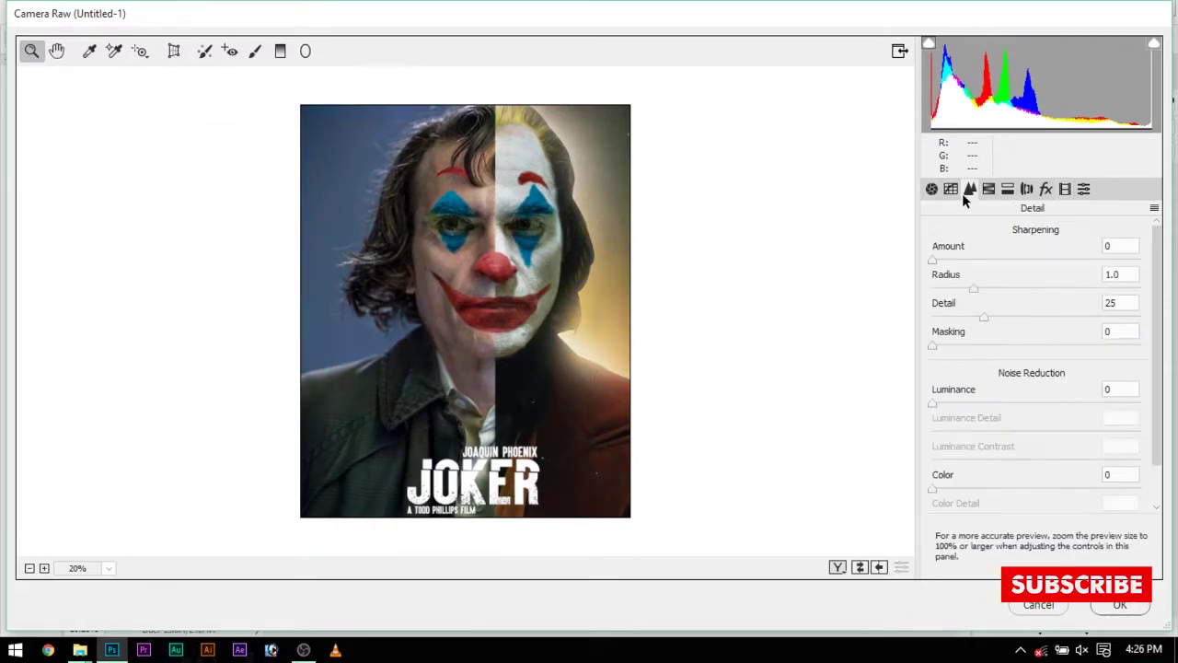
pyautogui.moveTo(1040, 324); pyautogui.dragTo(1108, 323)
pyautogui.click(1088, 297)
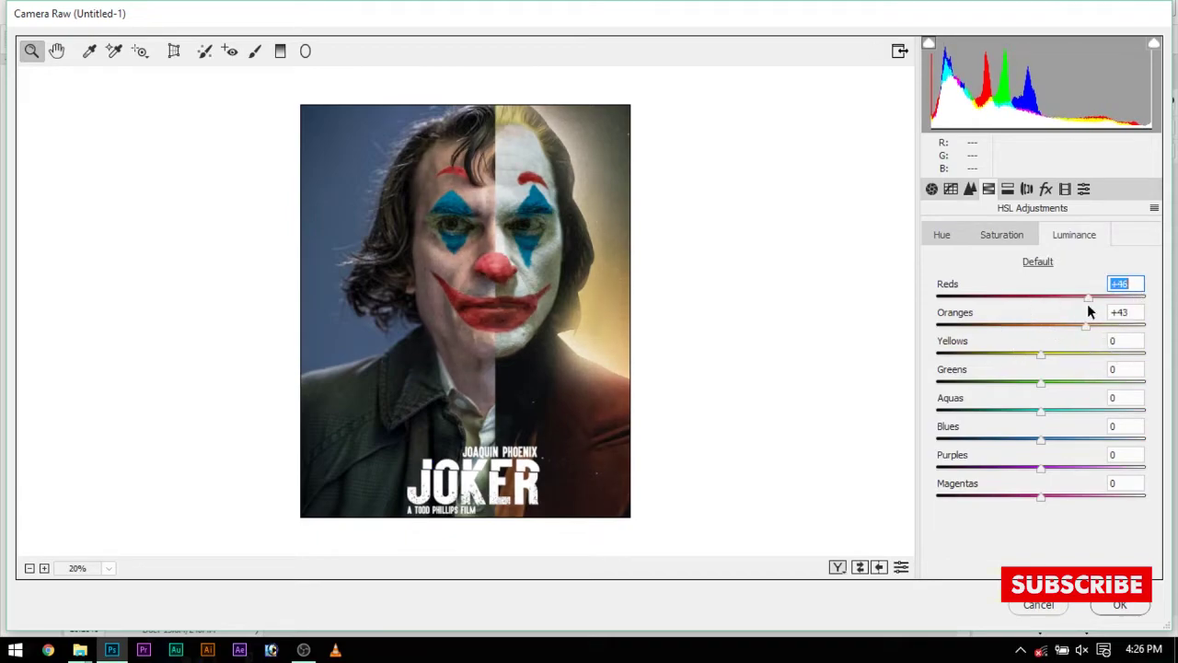
pyautogui.click(1055, 353)
pyautogui.click(1116, 381)
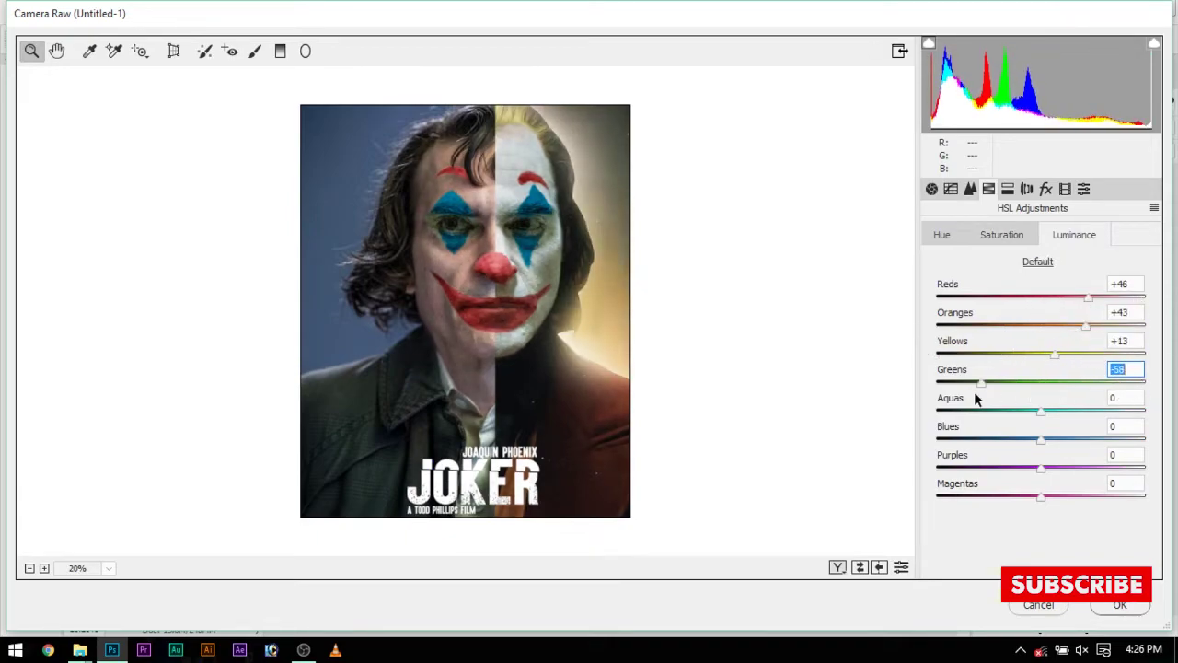
pyautogui.click(1045, 411)
pyautogui.click(1067, 439)
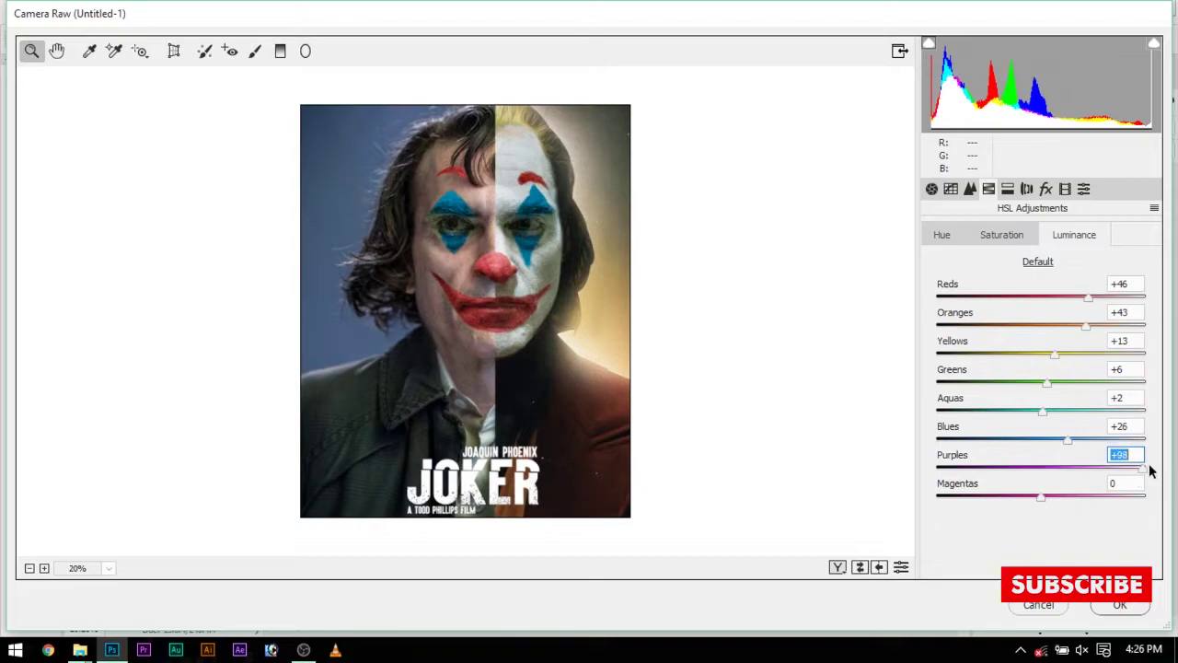
pyautogui.click(1041, 497)
pyautogui.click(1001, 235)
pyautogui.click(1044, 355)
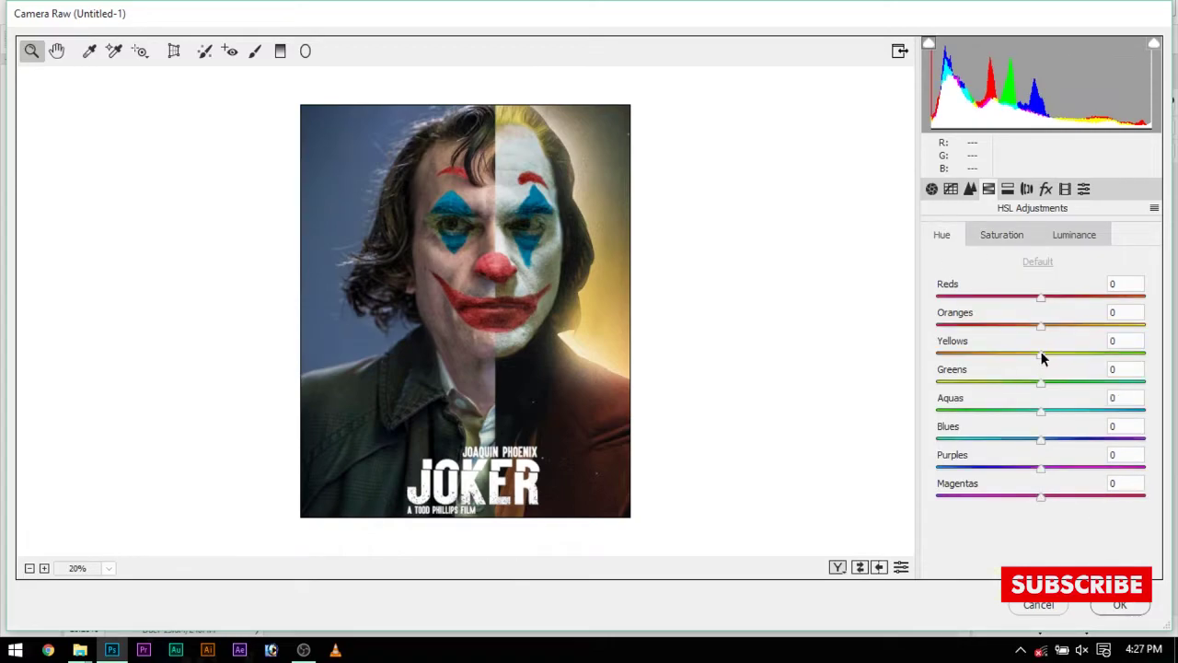
# - Commit the Camera Raw grade to Layer 6 and zoom in and out to review the poster
pyautogui.click(1095, 583)
pyautogui.scroll(3, 518, 258)
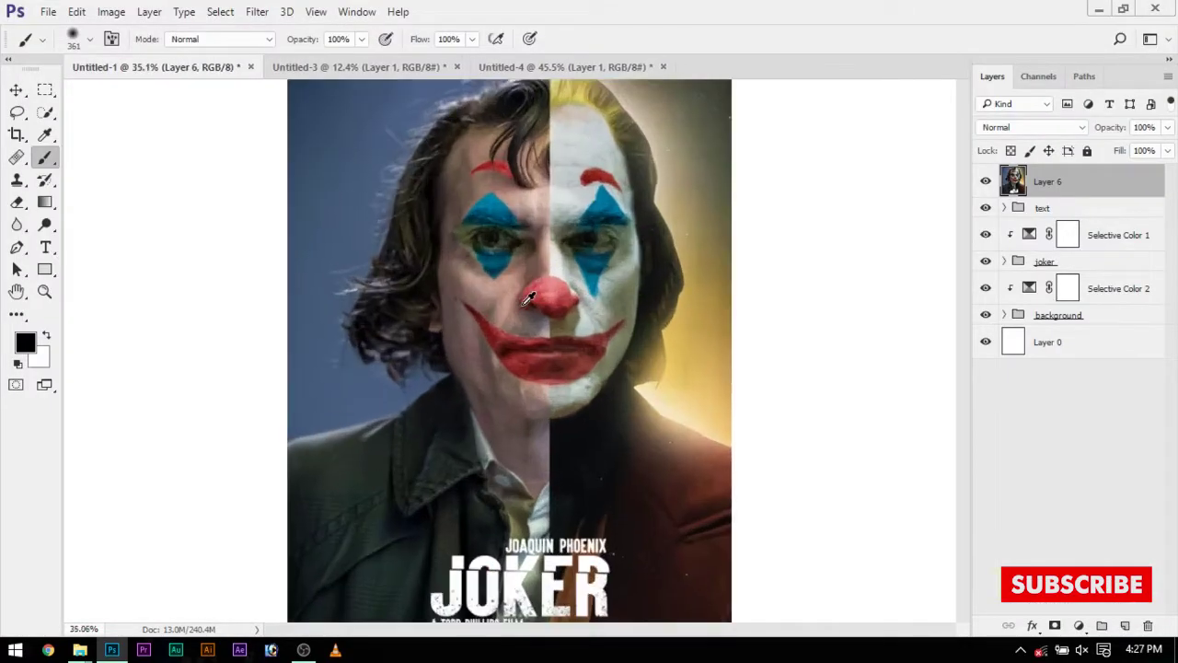
pyautogui.scroll(3, 518, 257)
pyautogui.scroll(2, 552, 239)
pyautogui.scroll(1, 603, 271)
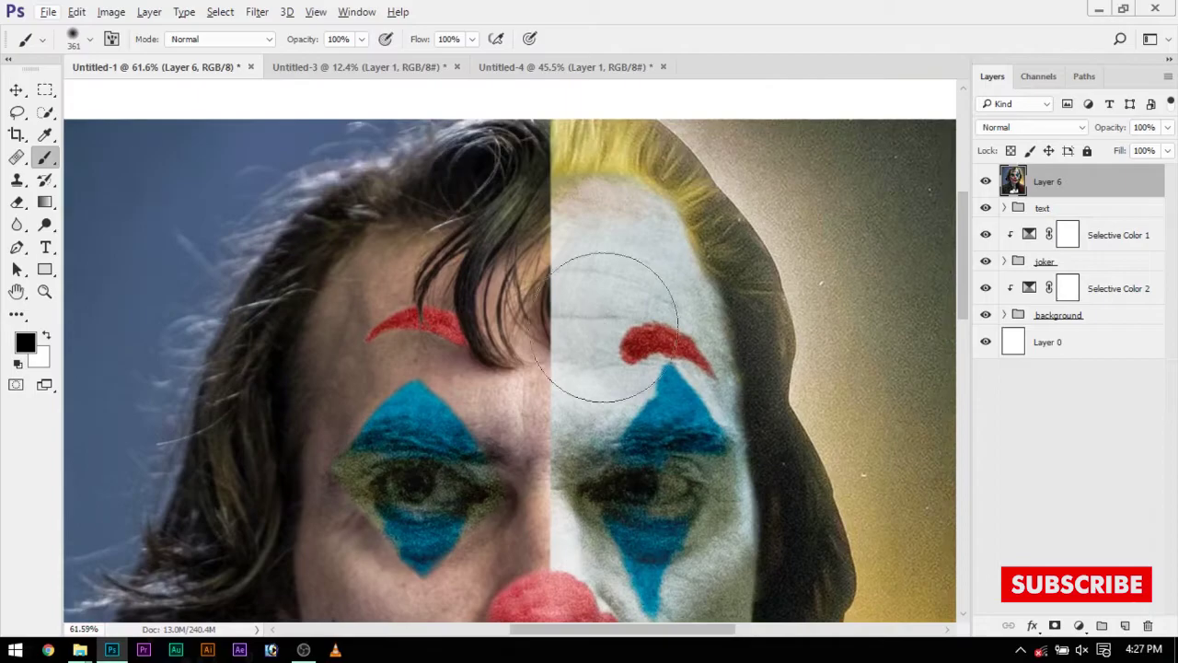
pyautogui.scroll(-3, 608, 304)
pyautogui.scroll(-2, 612, 320)
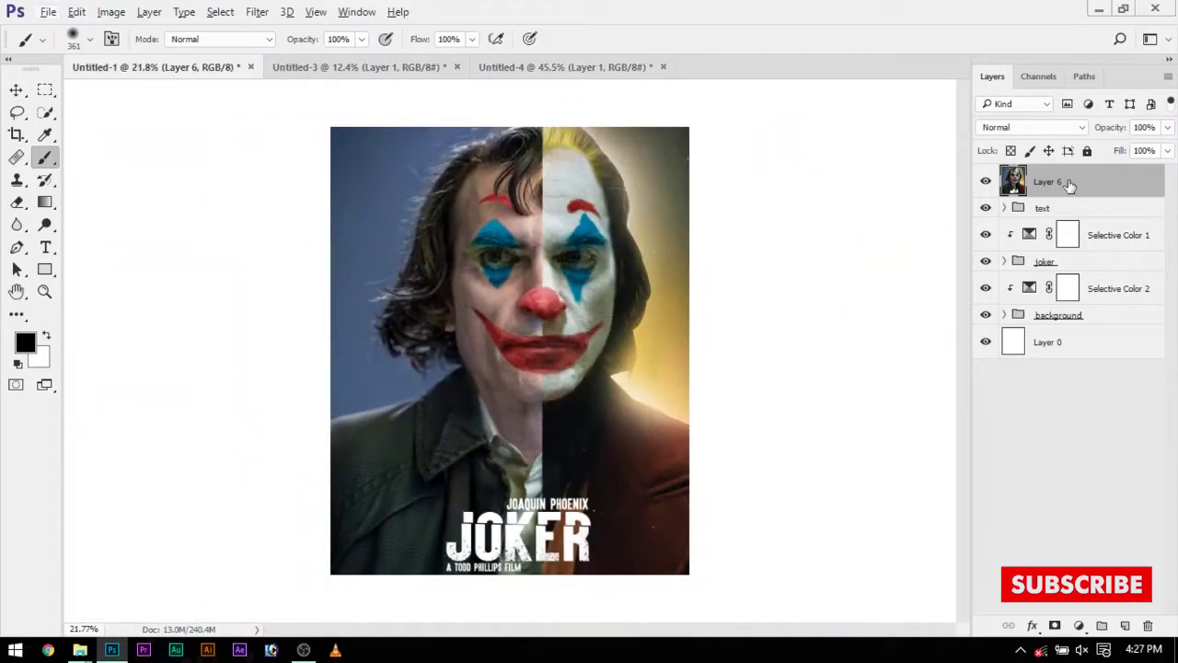